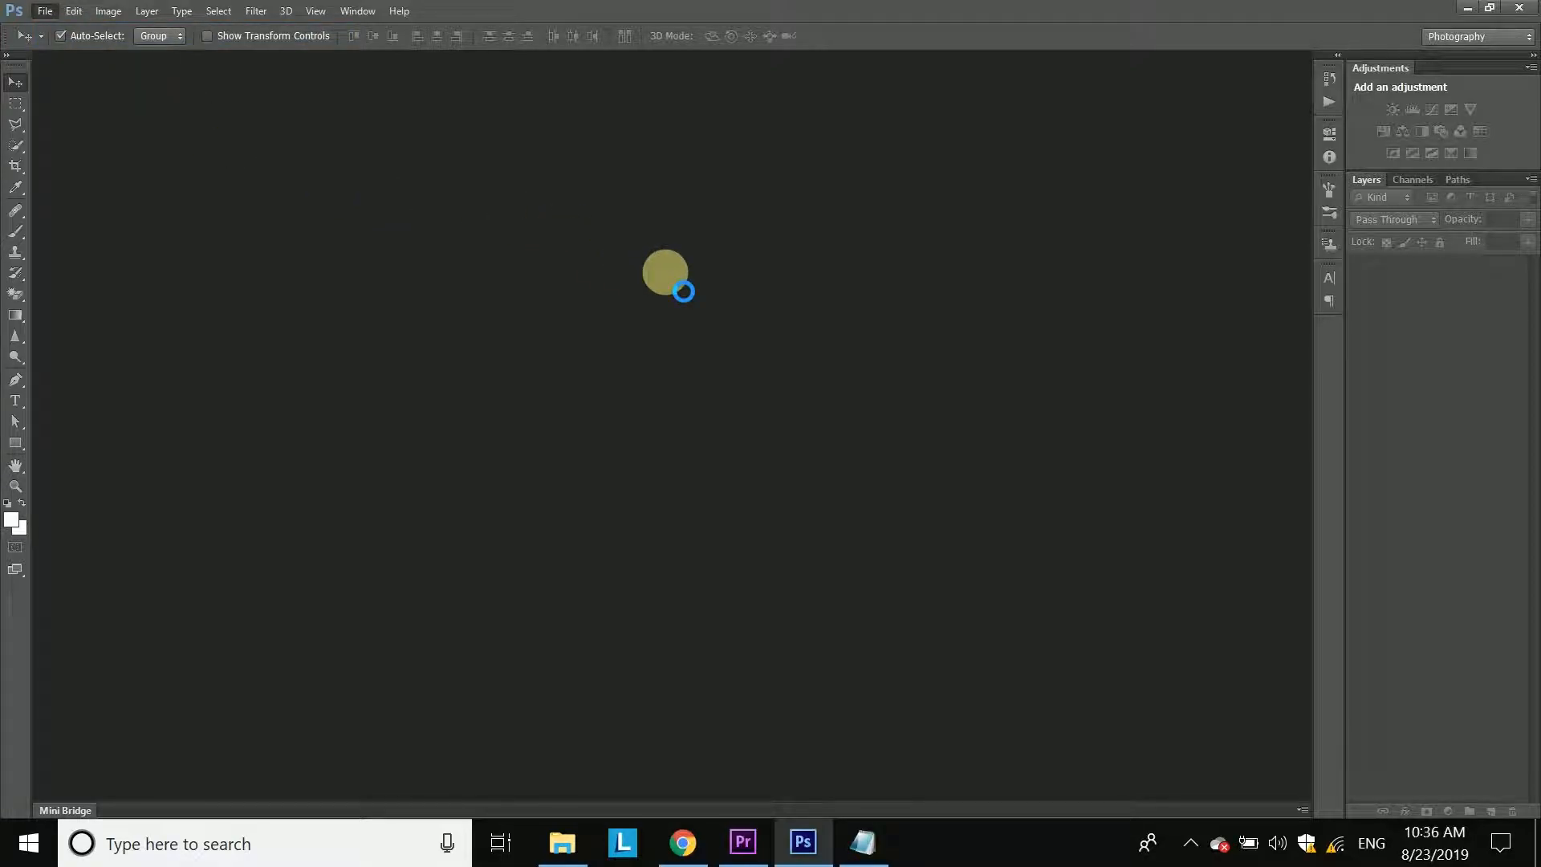
Step: Create a new document named flyer design using the International Paper preset, A4 size and CMYK color mode
type("flyer design")
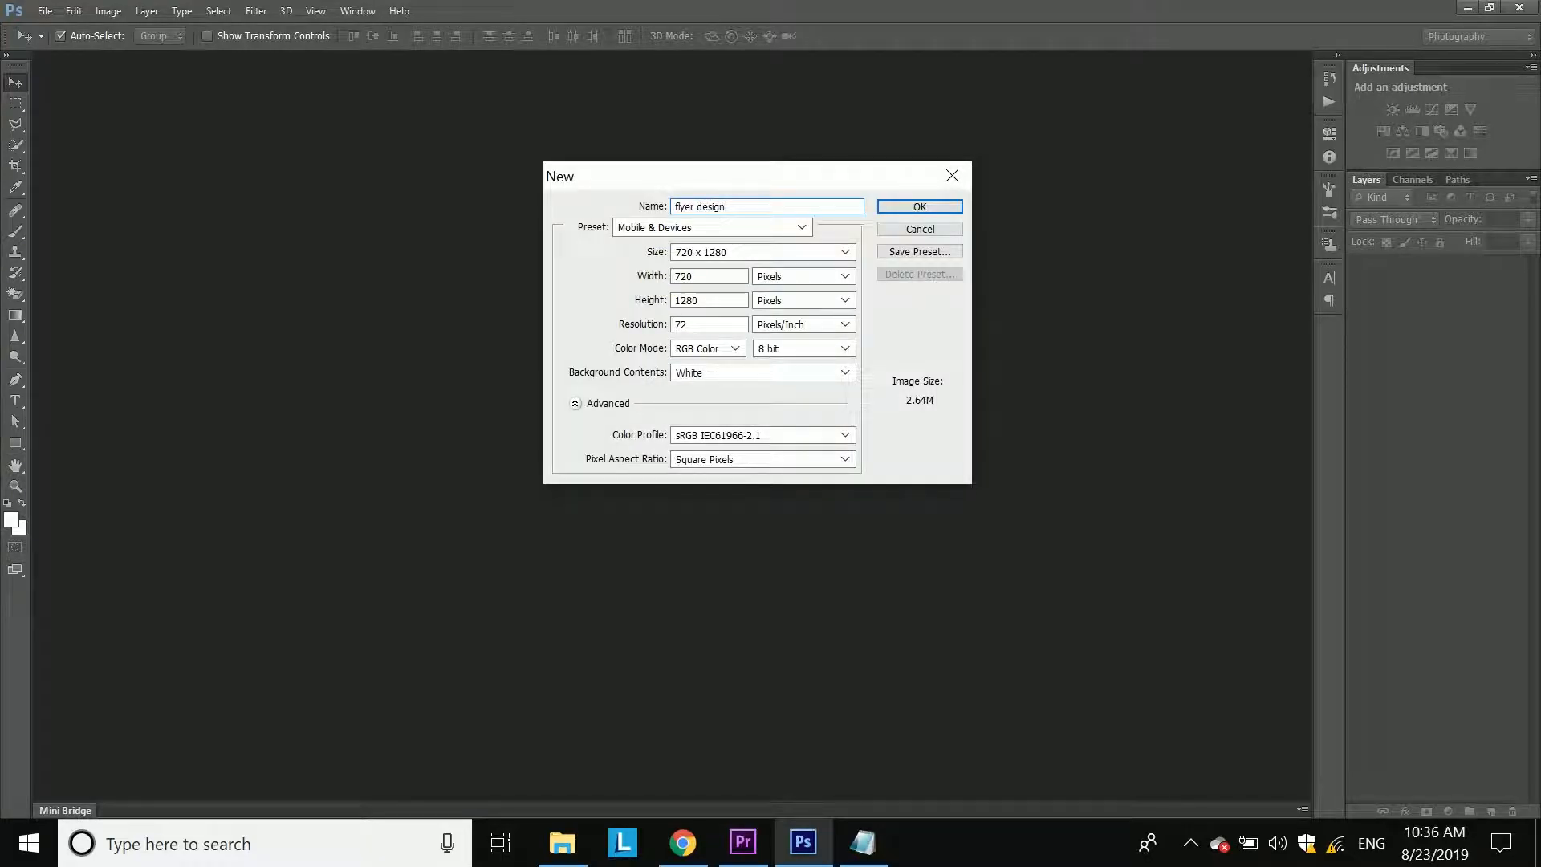
left_click(617, 227)
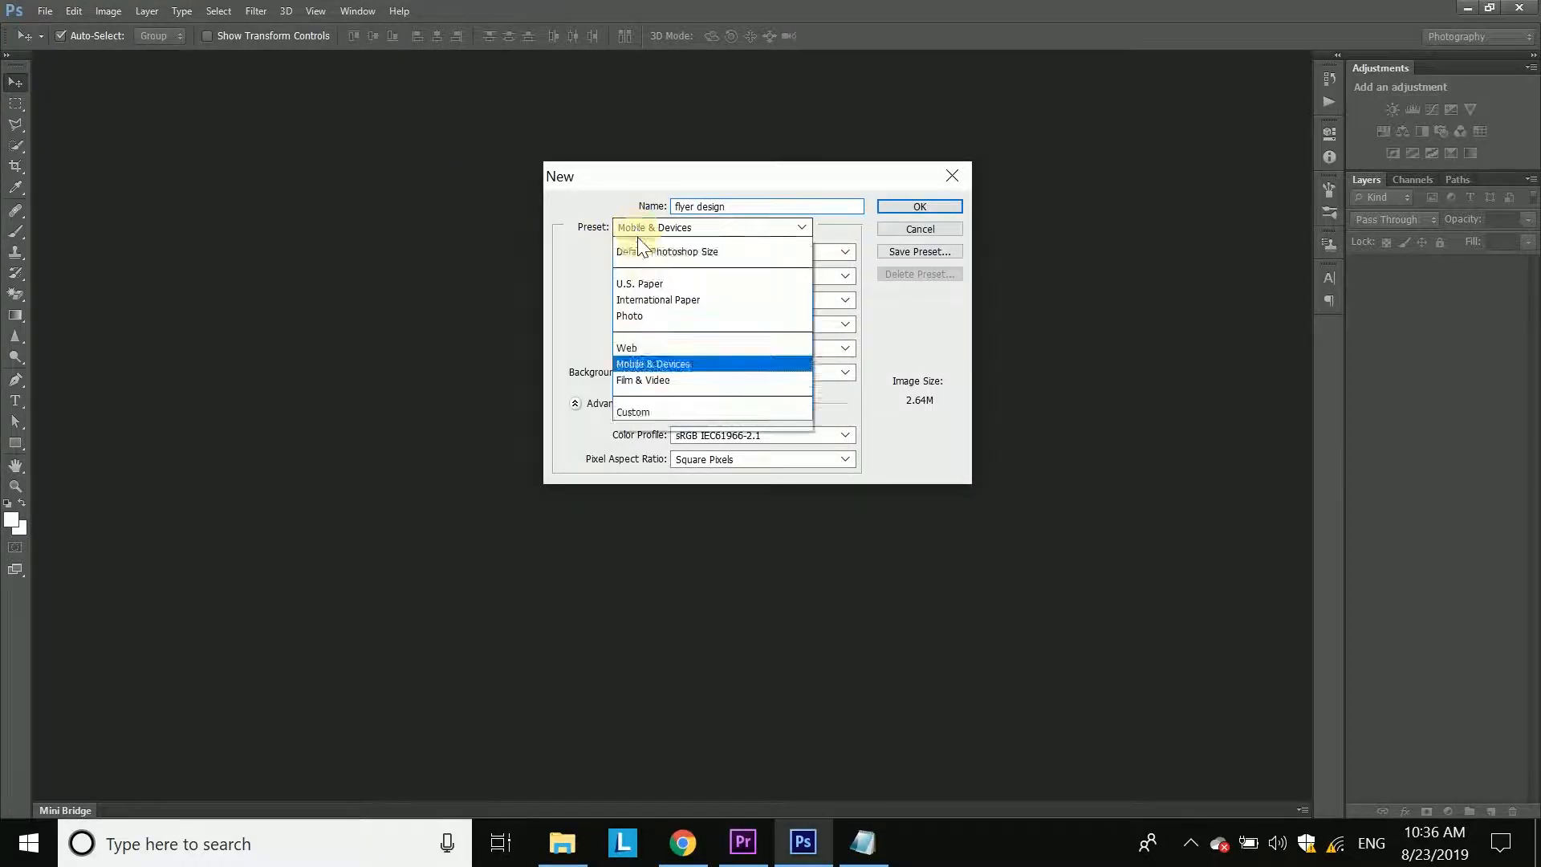
left_click(652, 327)
left_click(712, 258)
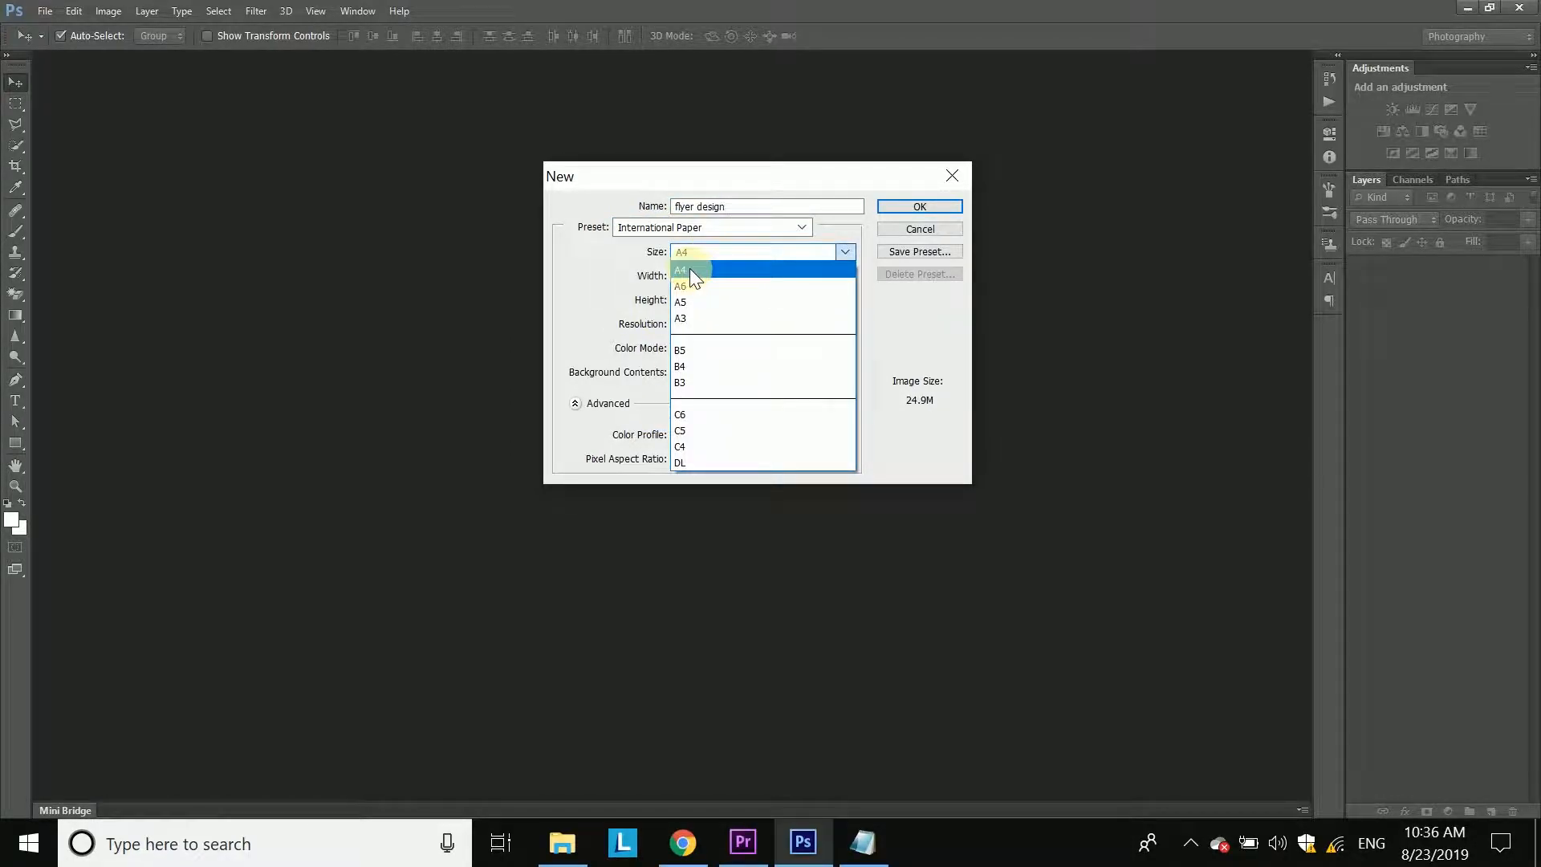
left_click(691, 265)
left_click(706, 349)
left_click(701, 413)
left_click(919, 206)
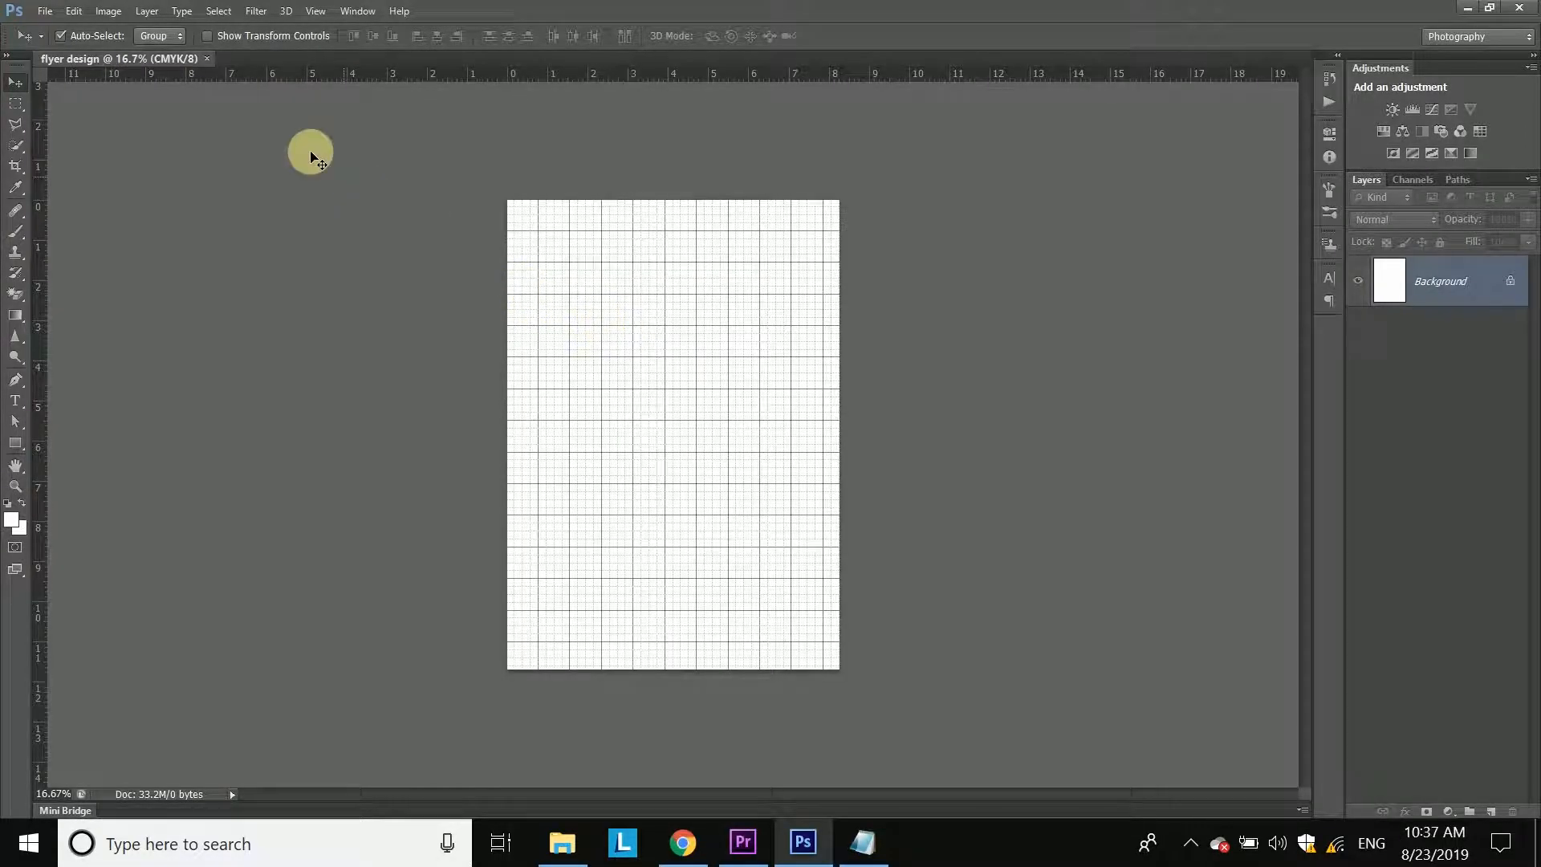
Step: Hide the grid on the blank flyer page and fit the page to the screen
left_click(316, 10)
mouse_move(359, 371)
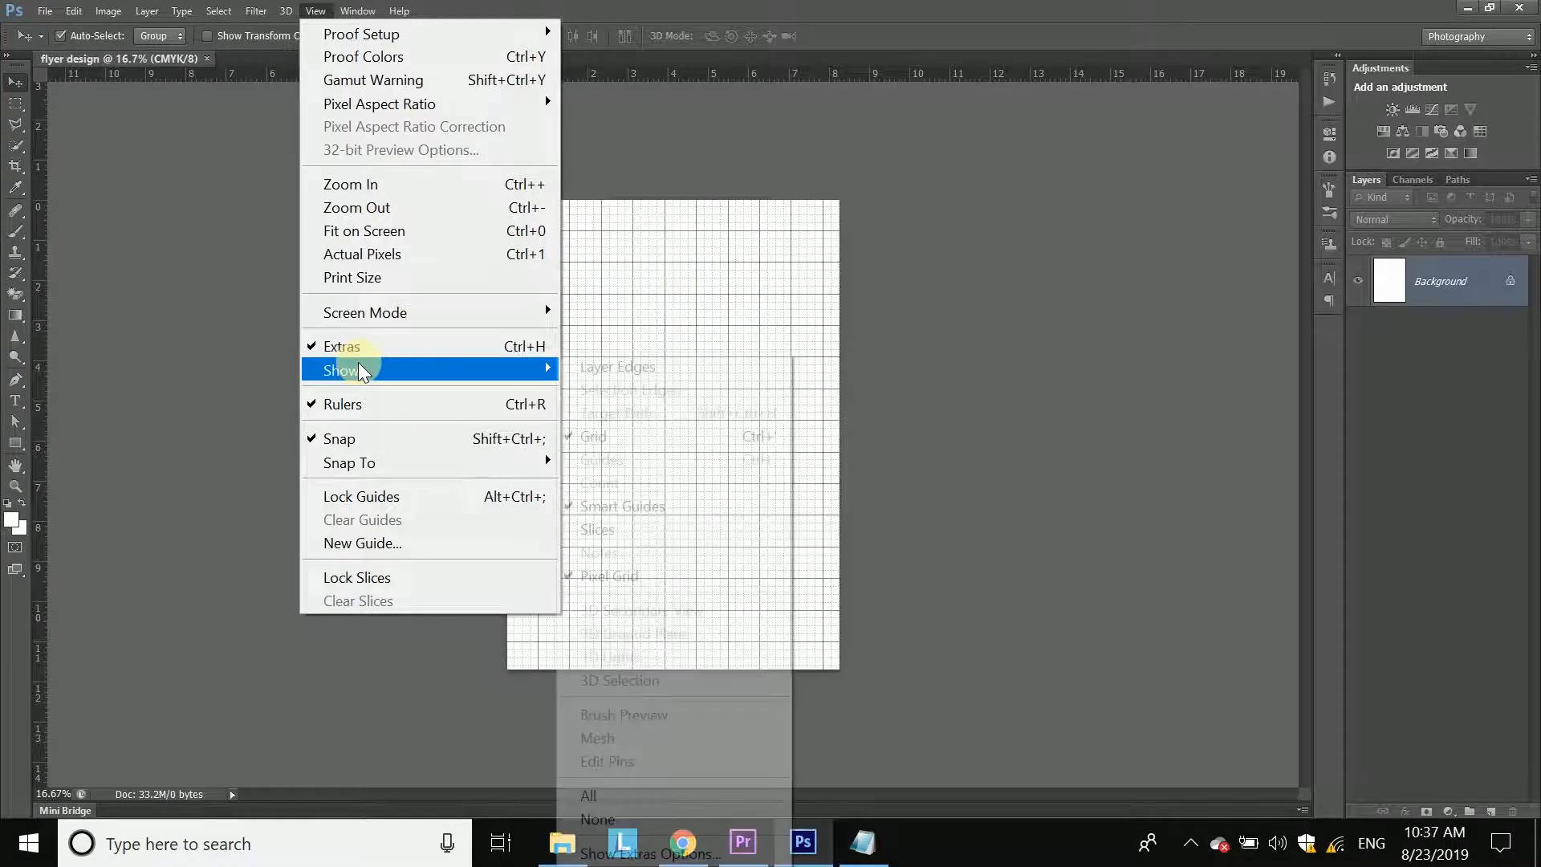
left_click(634, 436)
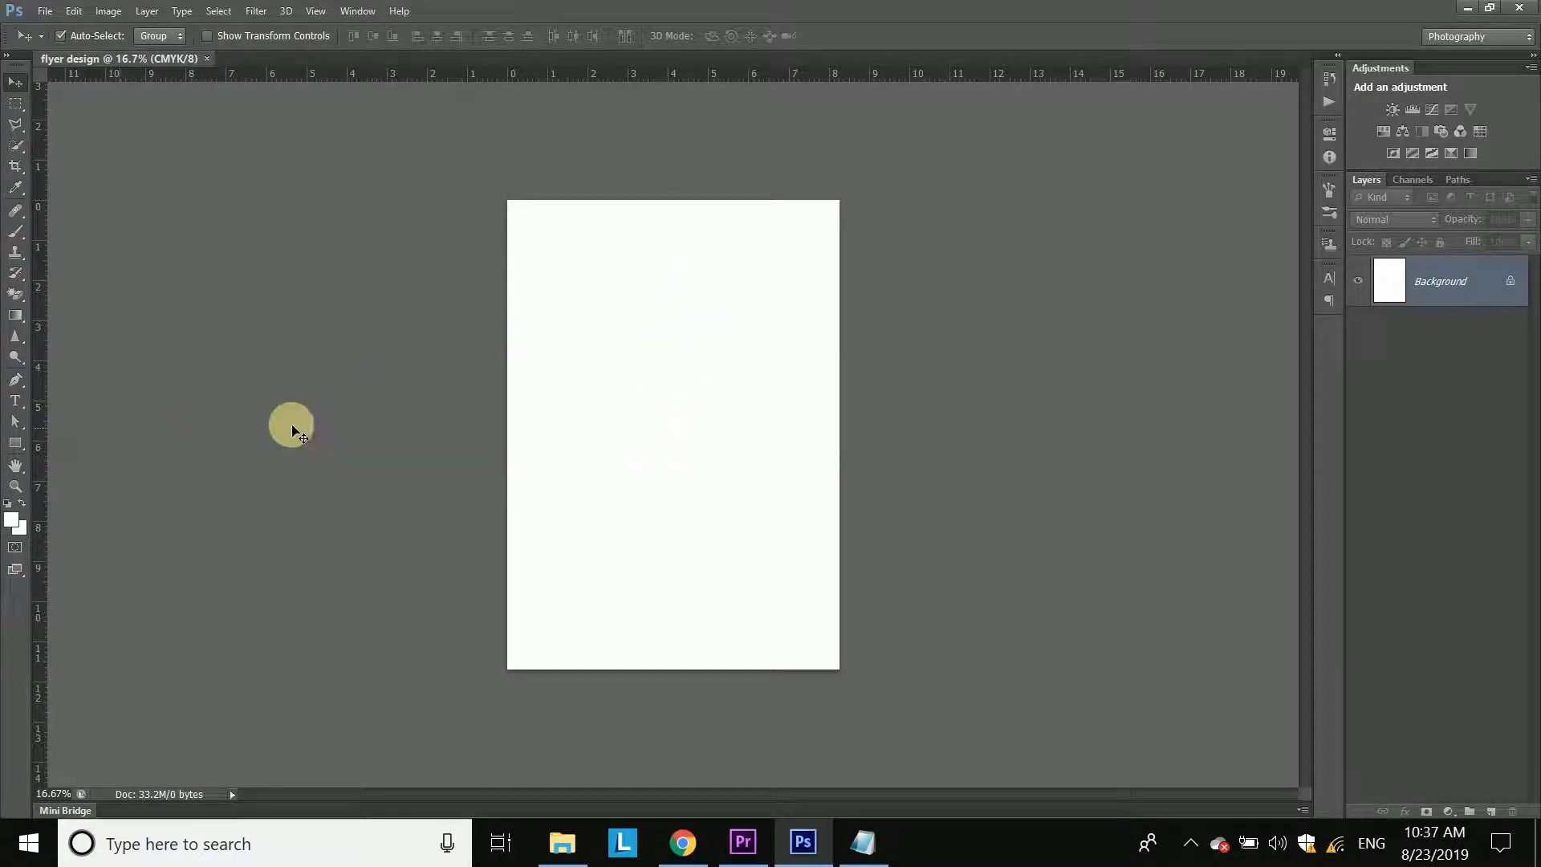
key("ctrl+0")
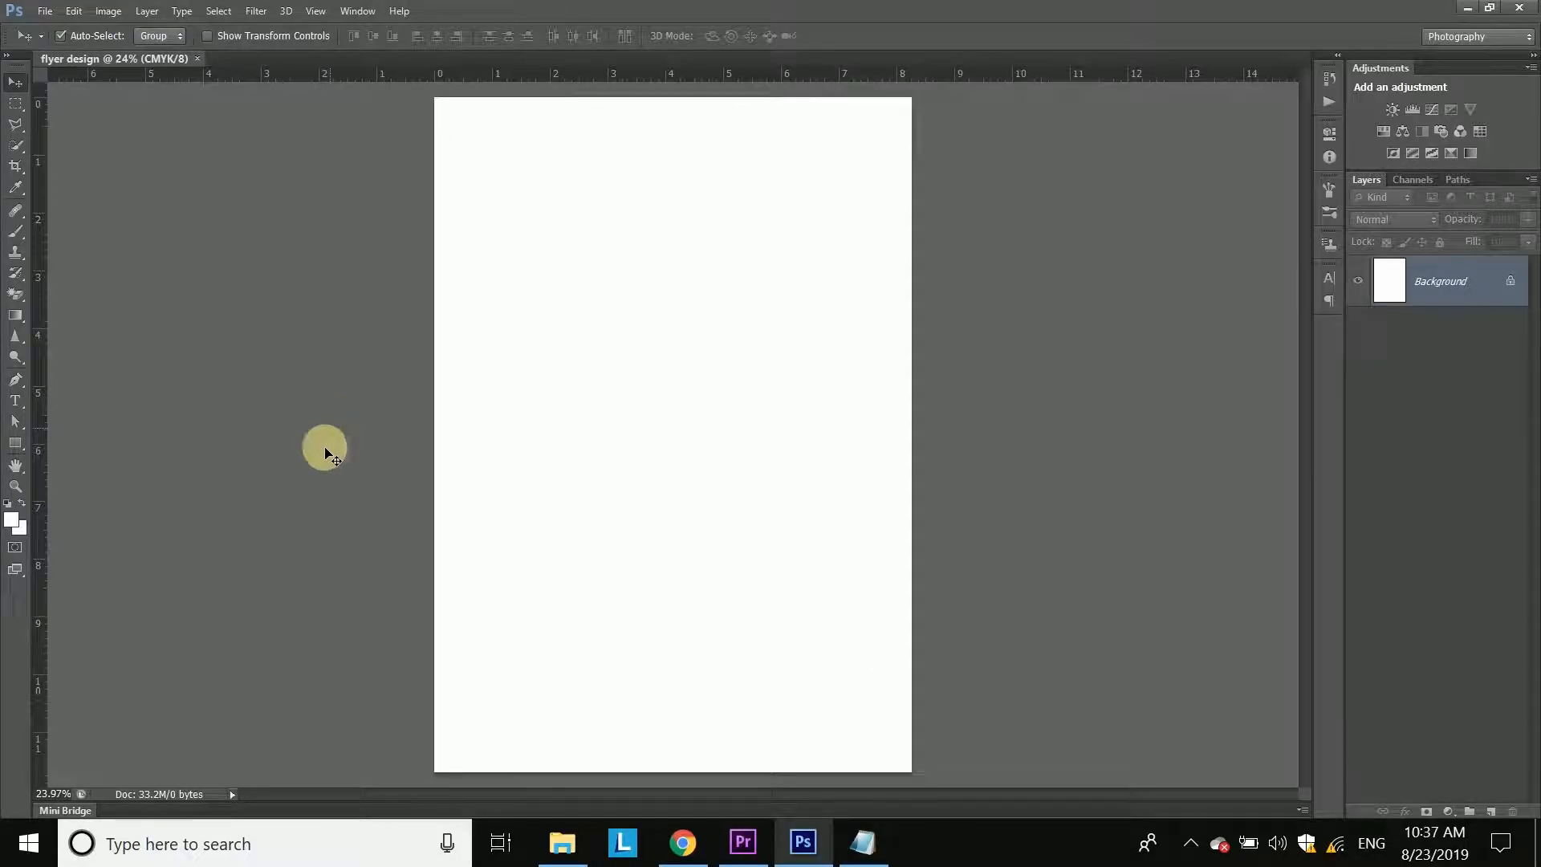
Step: Draw a rectangle of about 2536 × 3584 px covering the whole page and fill it with sky blue #21bae0
left_click(14, 443)
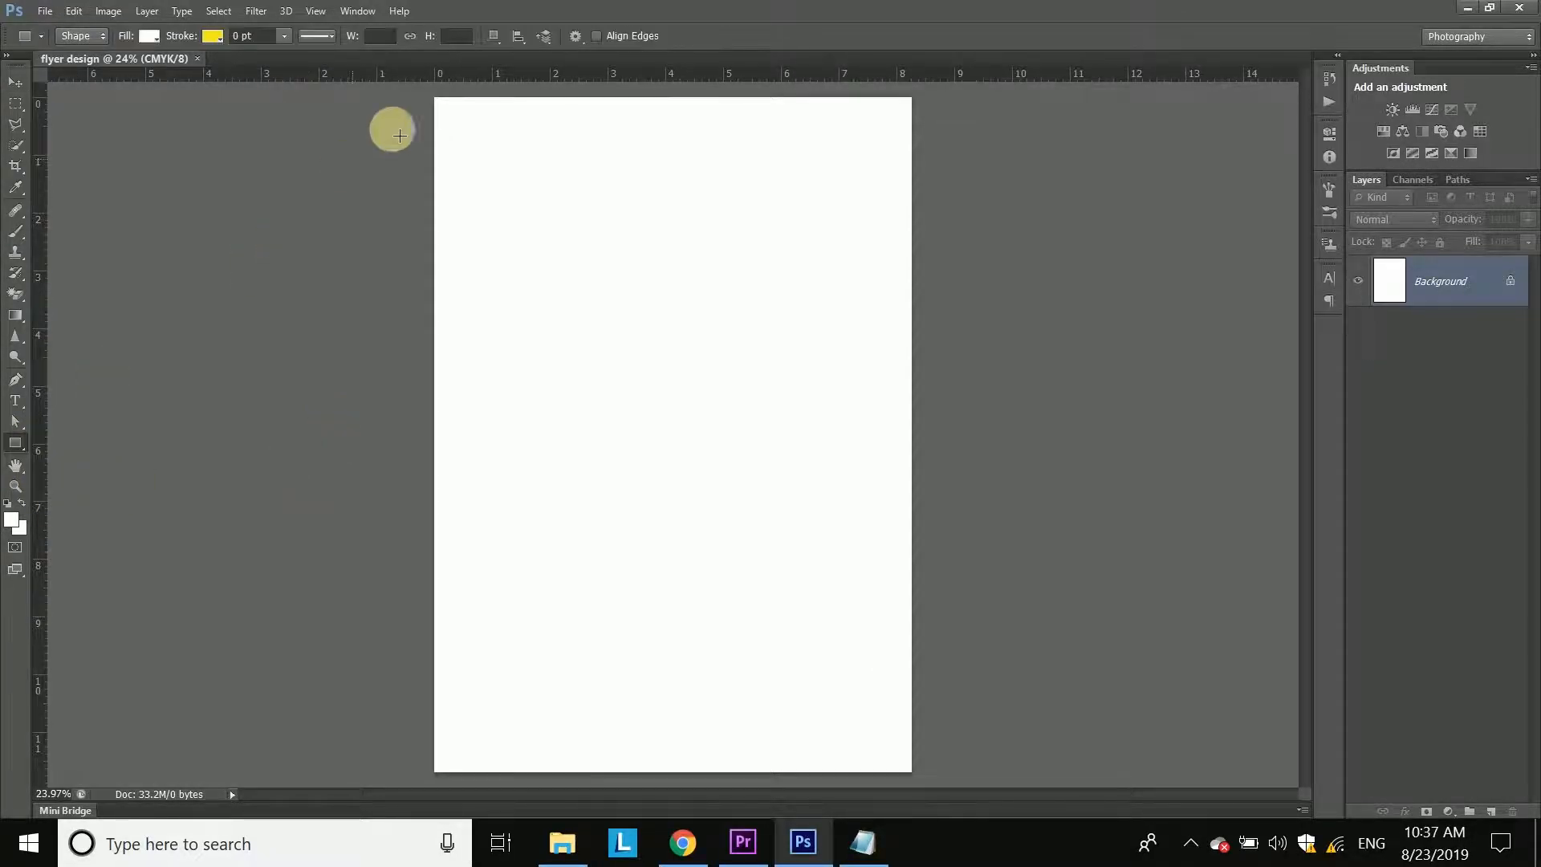
left_click_drag(437, 99, 914, 775)
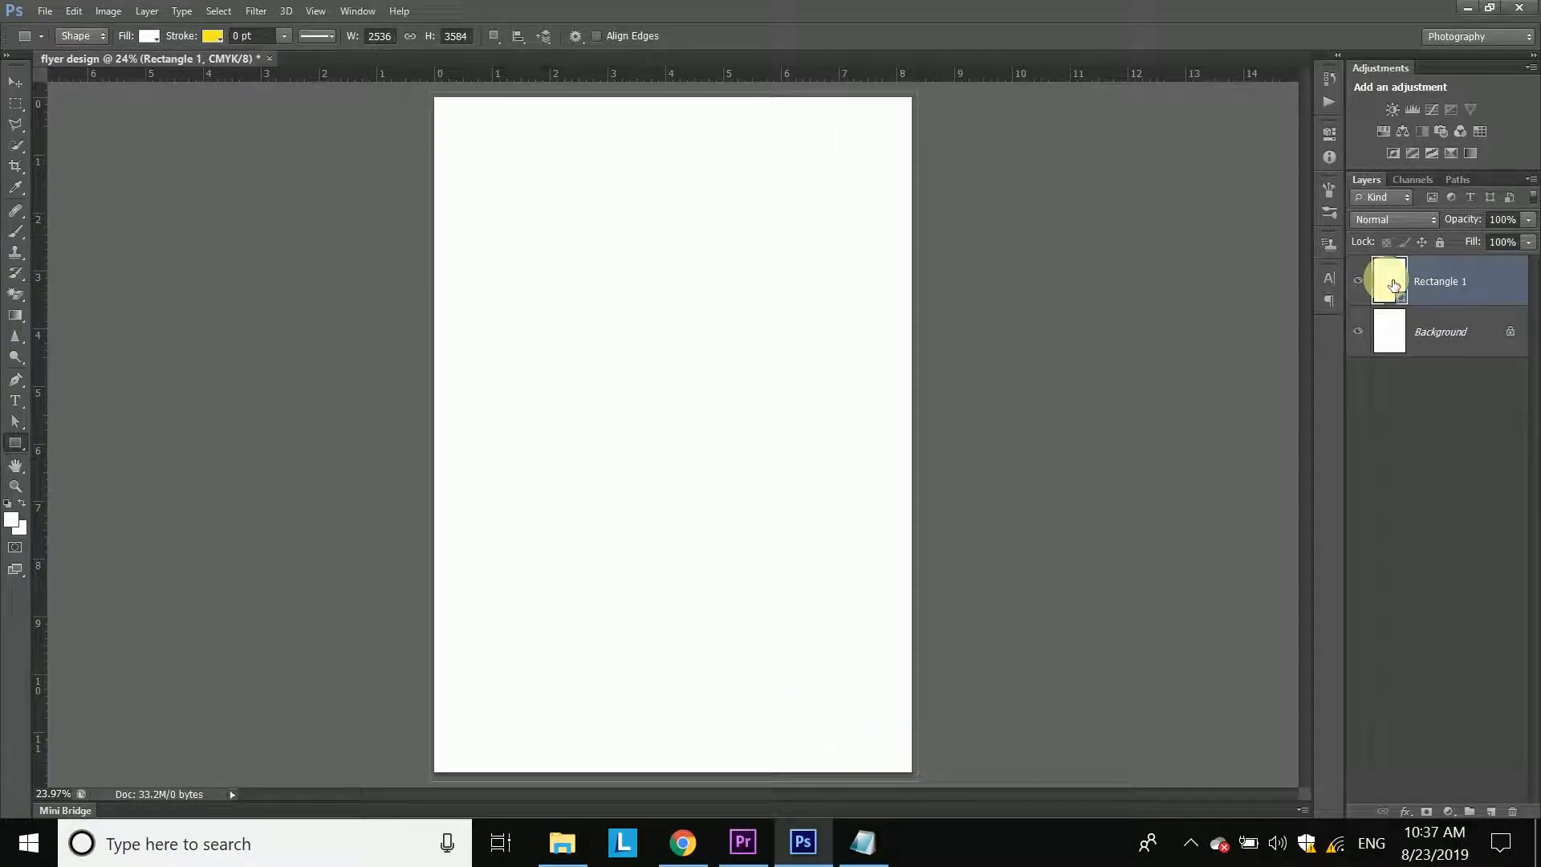
double_click(1394, 285)
left_click(1074, 536)
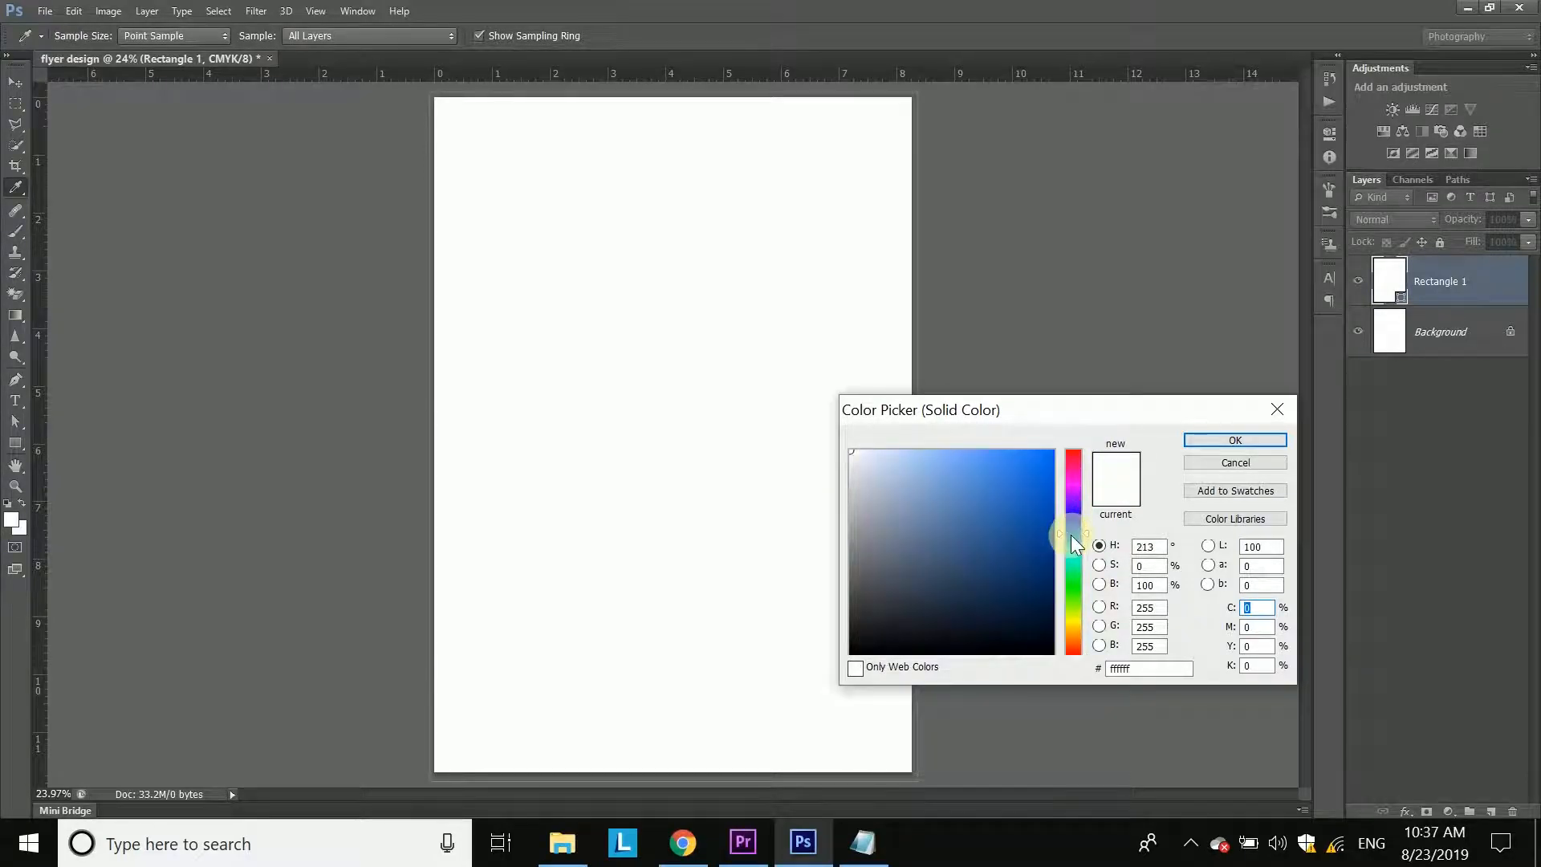
left_click_drag(1074, 543, 1074, 546)
left_click(1024, 476)
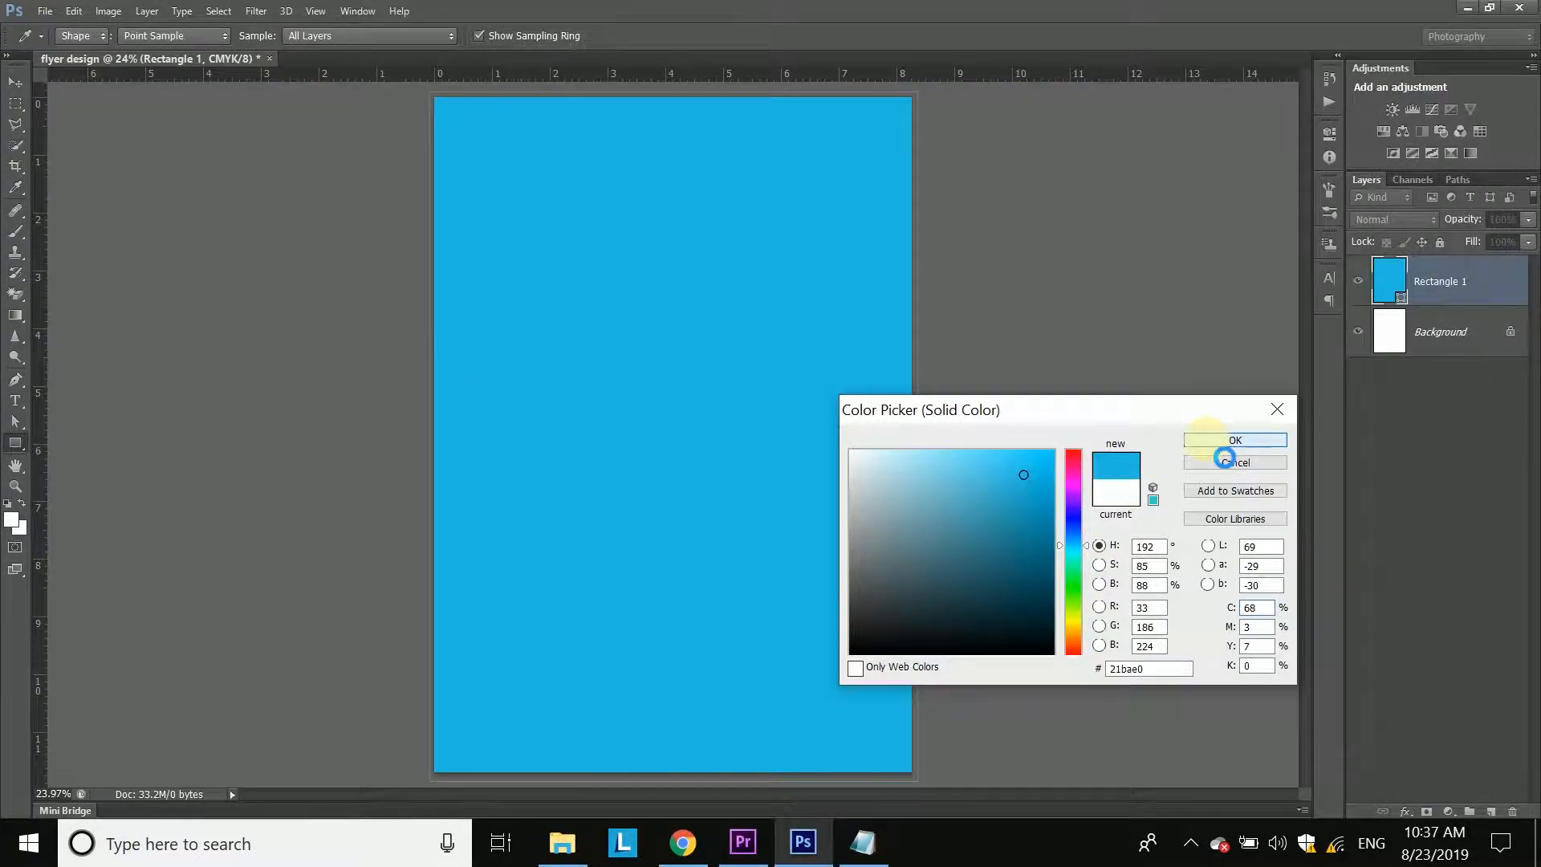
left_click(1224, 442)
left_click(1363, 476)
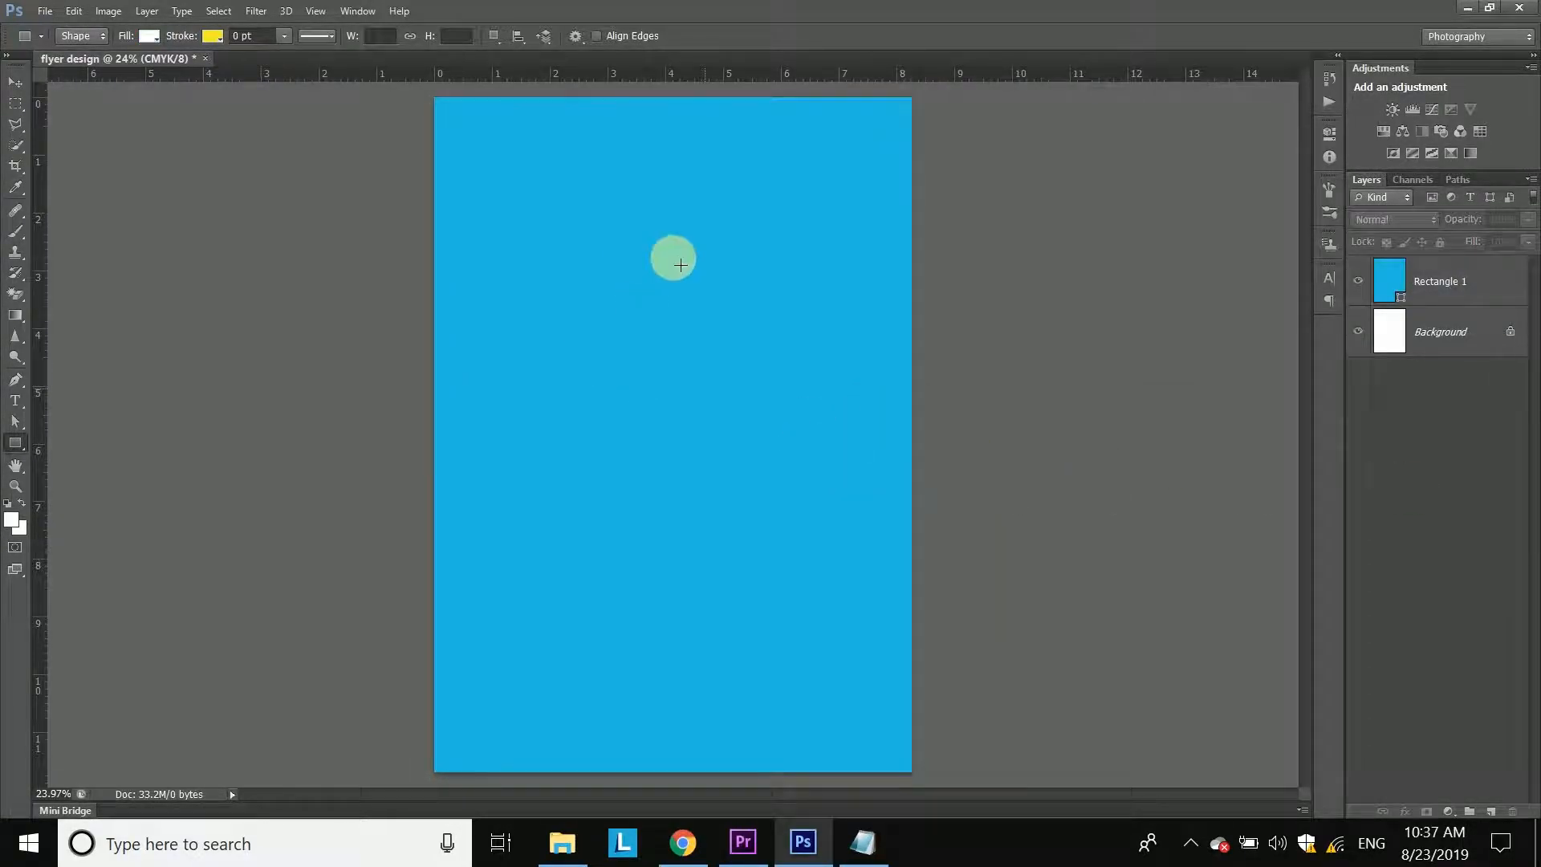
Step: Place the ICECREME and Pngtree tri-color ice cream images from the icecreame folder, scaling the centered ICECREME cup to about 356%
left_click(566, 839)
left_click(878, 441)
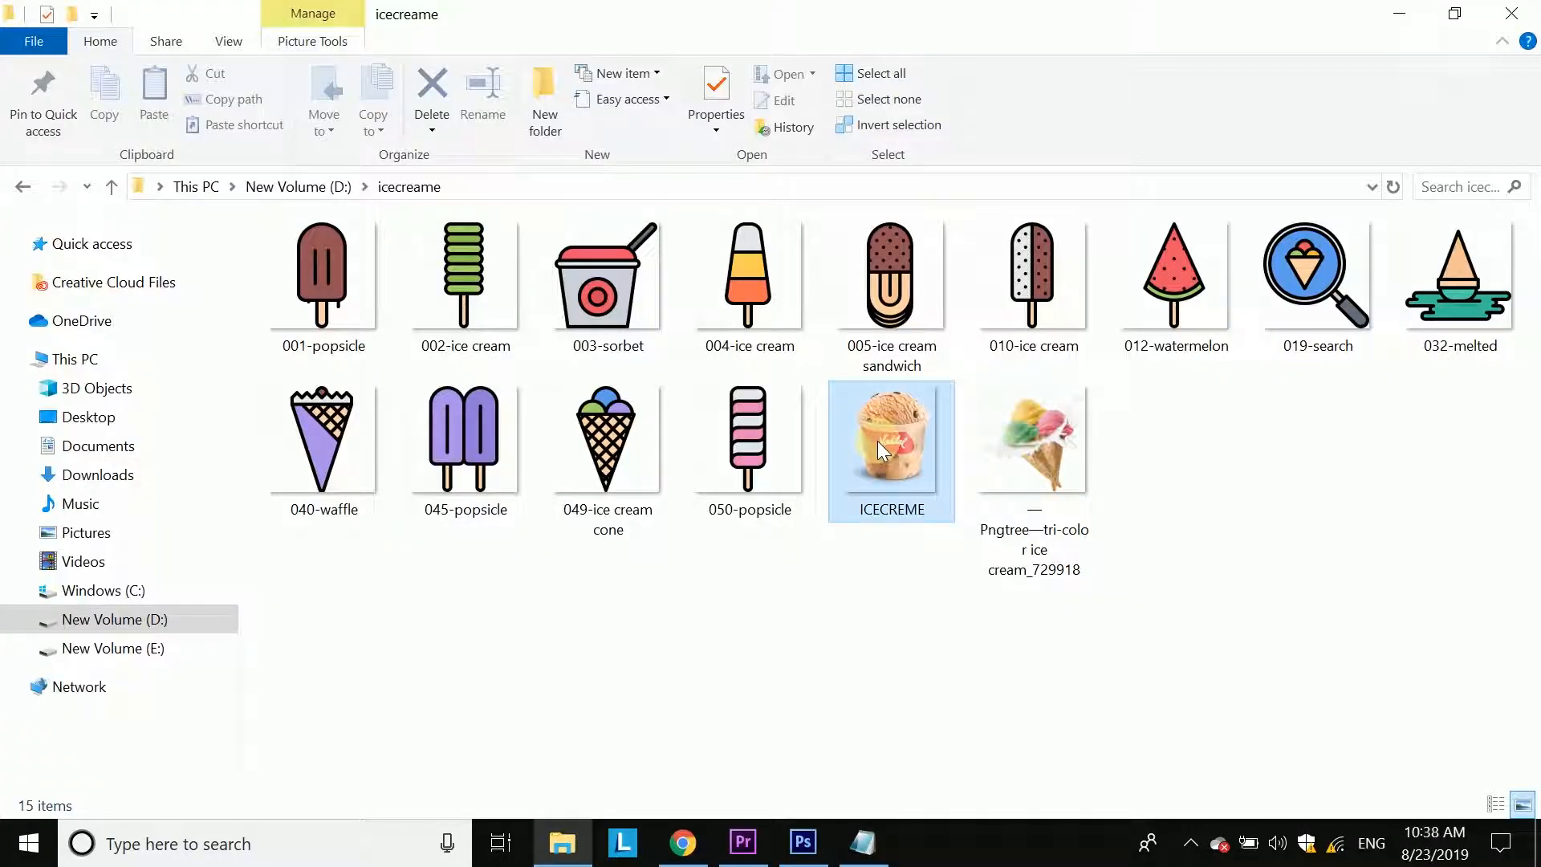
left_click(1025, 451, "ctrl")
left_click_drag(897, 454, 705, 518)
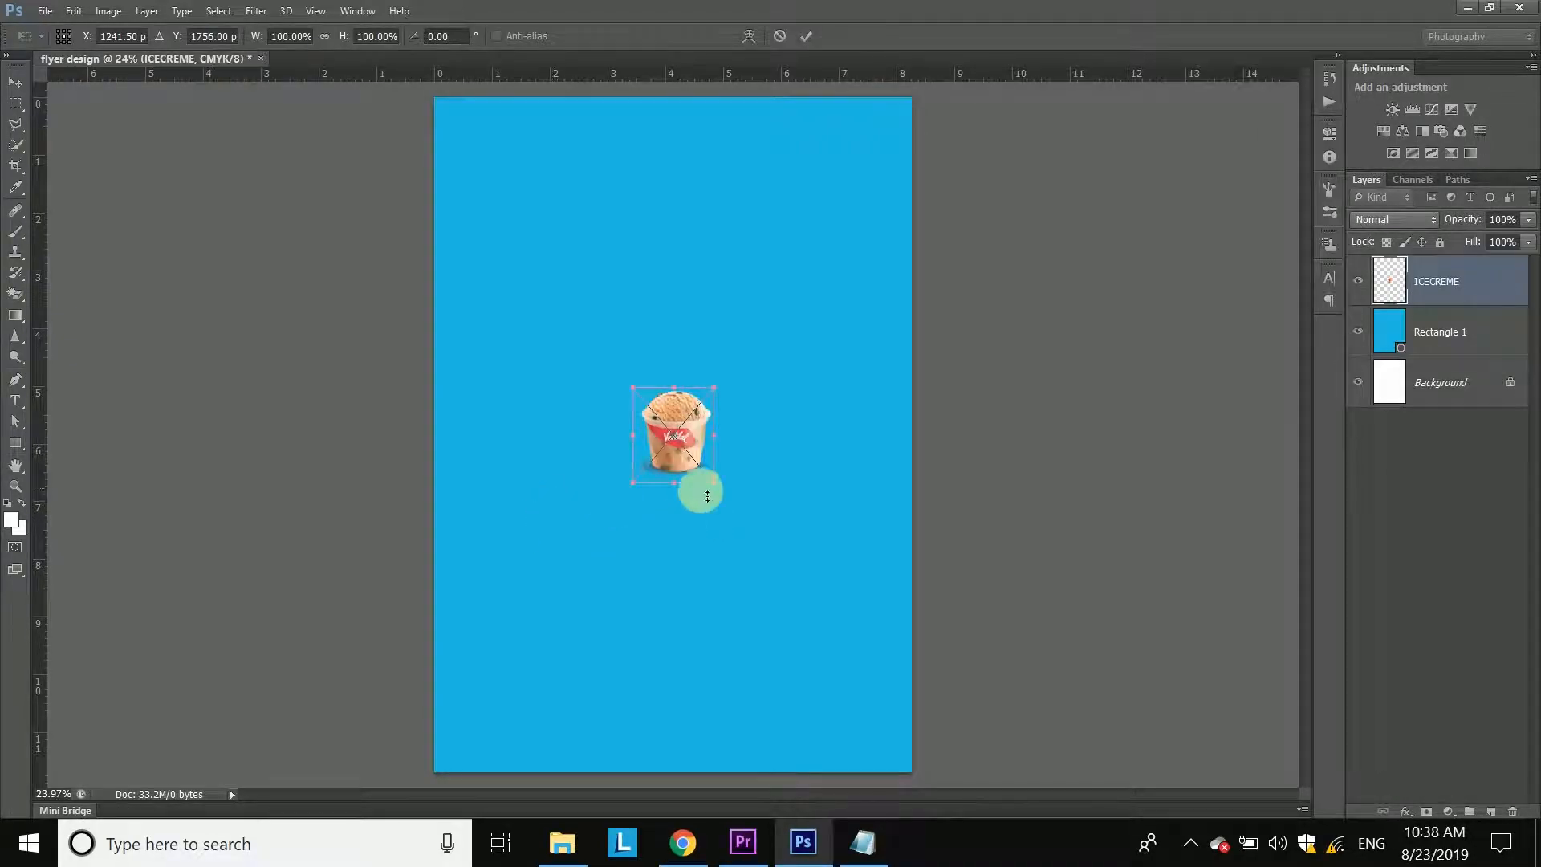
left_click_drag(717, 487, 792, 629)
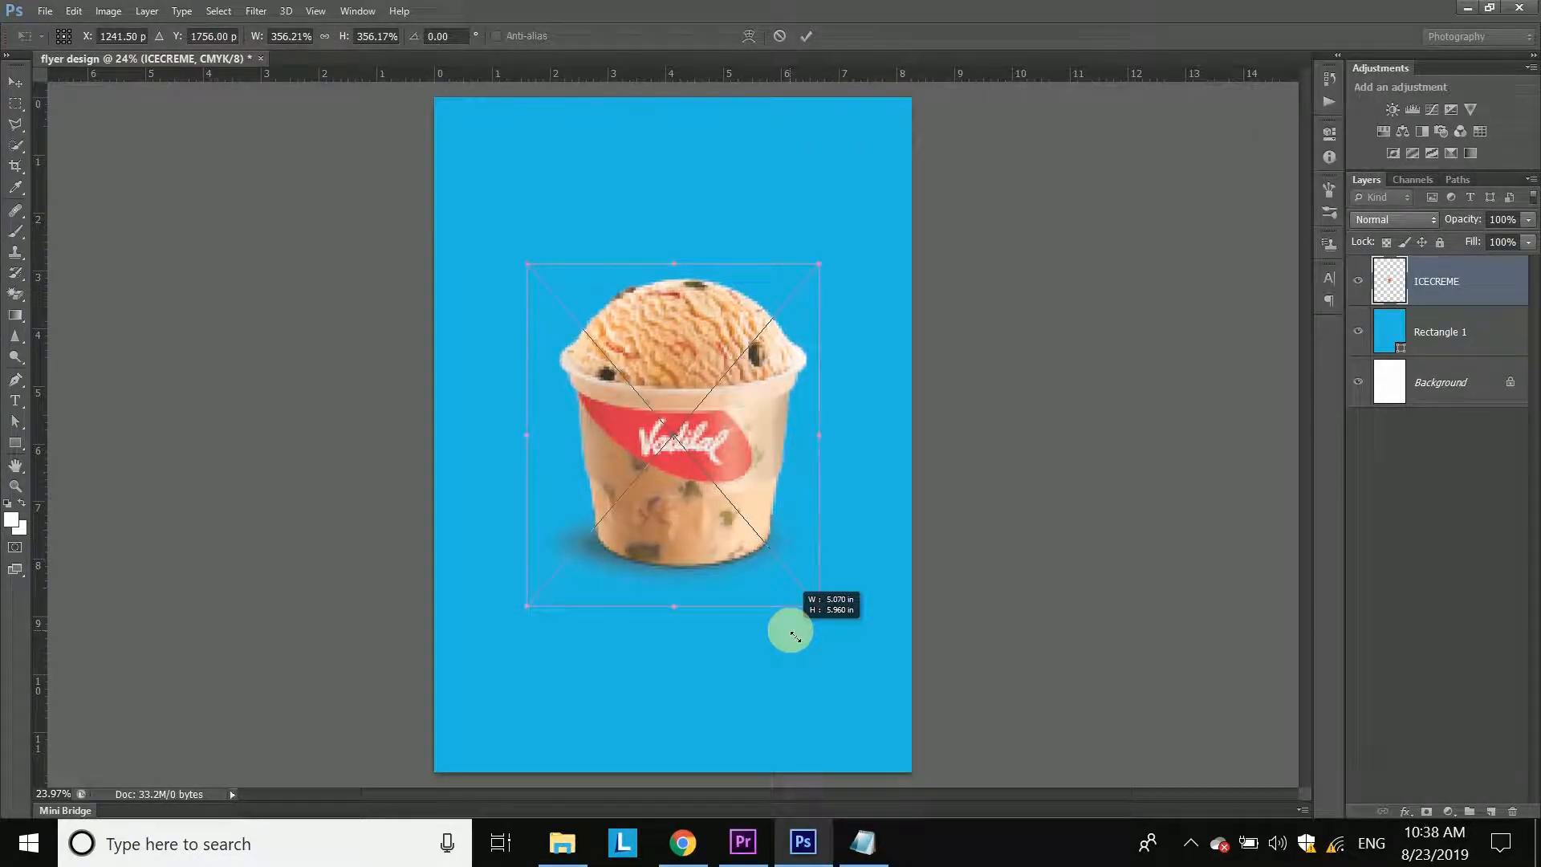
left_click(807, 38)
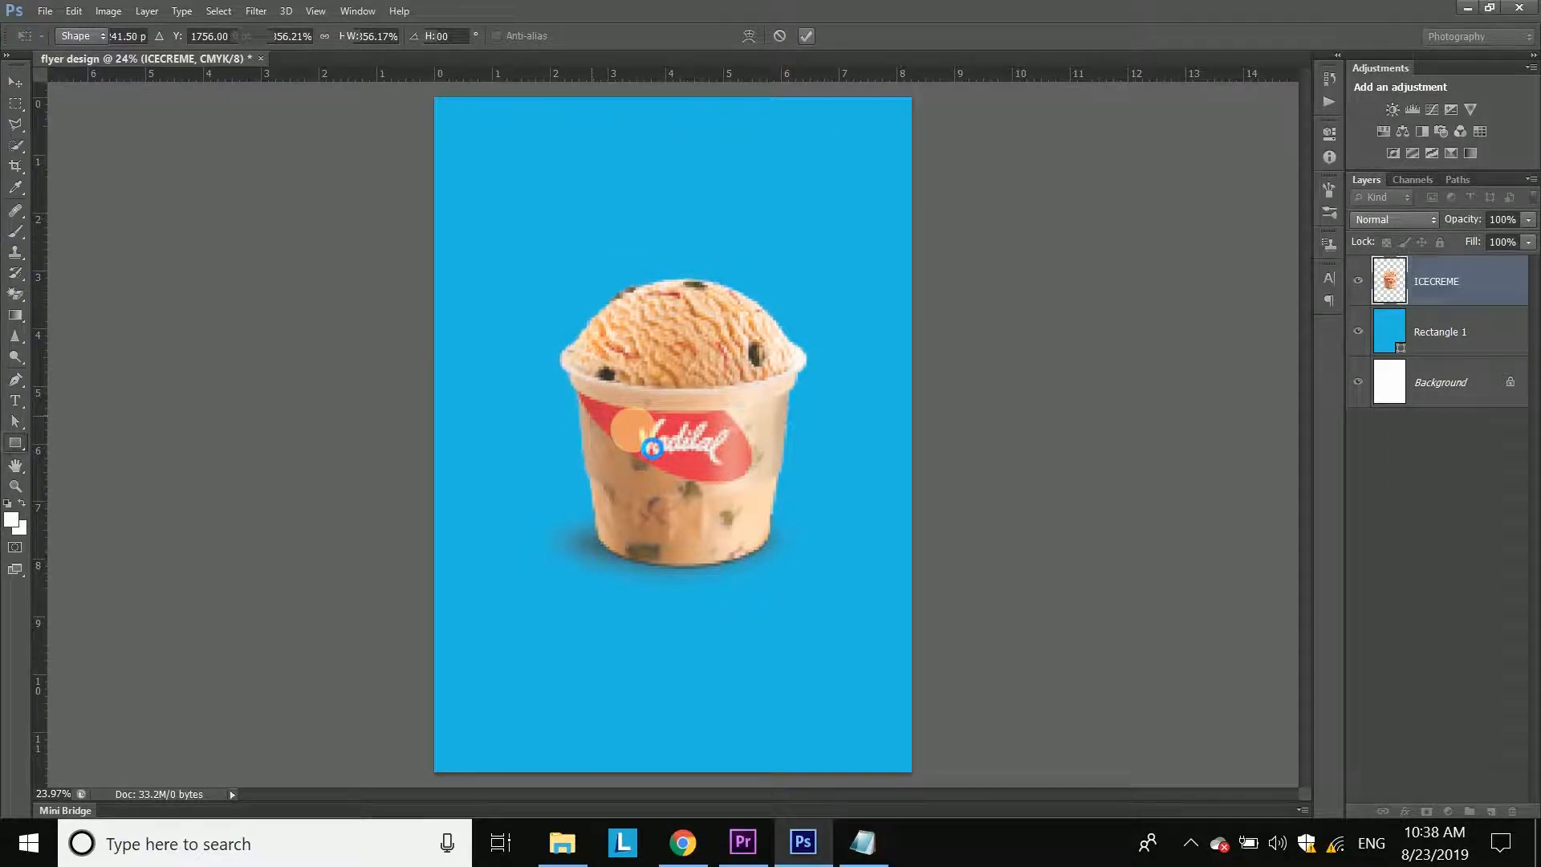
Step: Scale the placed tri-color ice cream image to about 66% and commit its placement
left_click_drag(652, 448, 732, 479)
left_click_drag(919, 684, 896, 651)
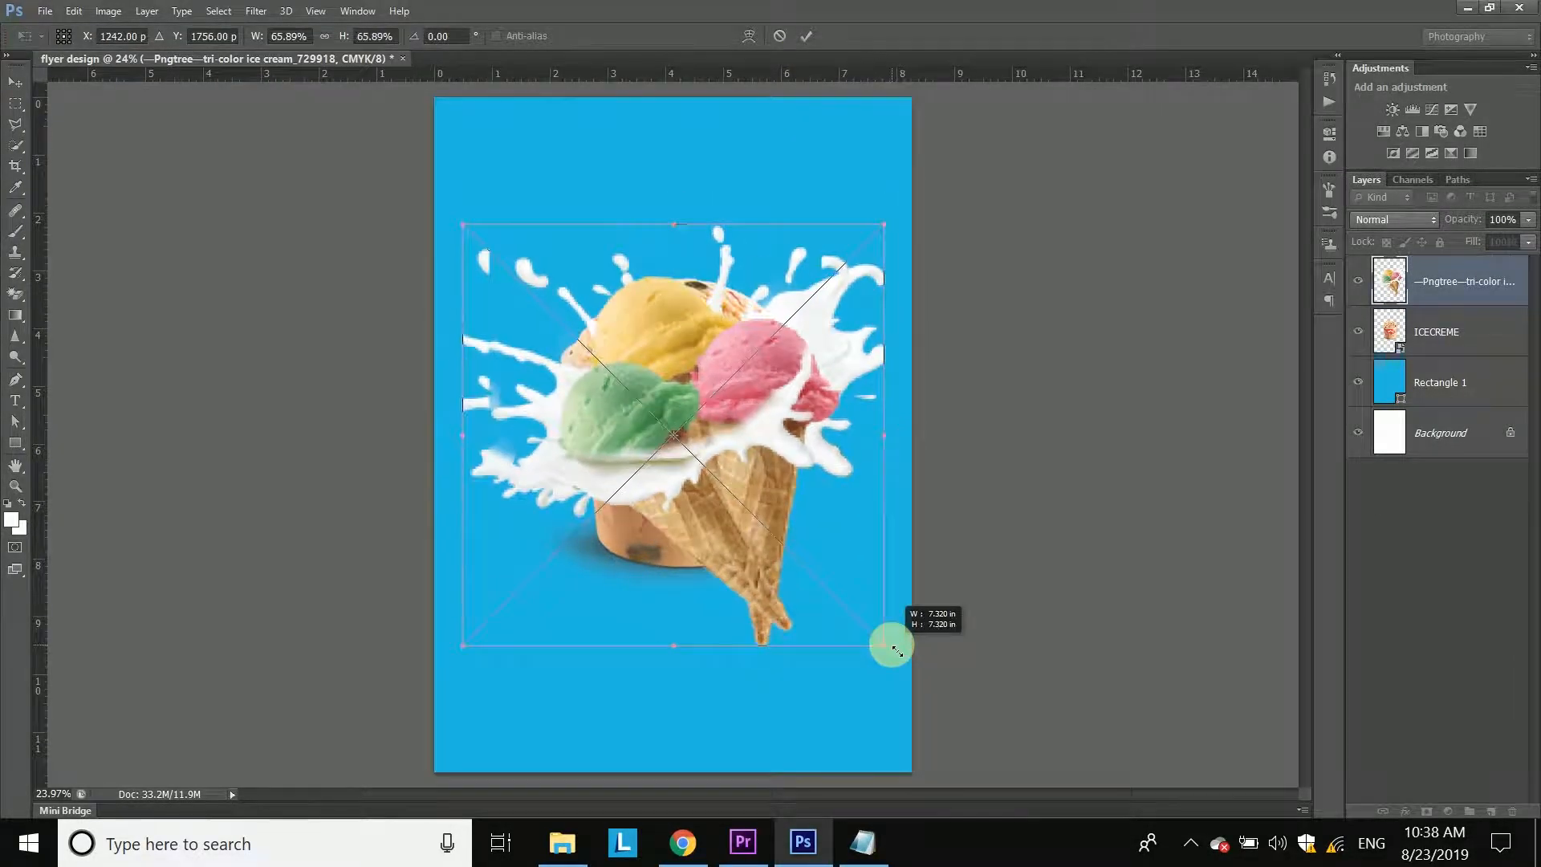
left_click(807, 36)
key("u")
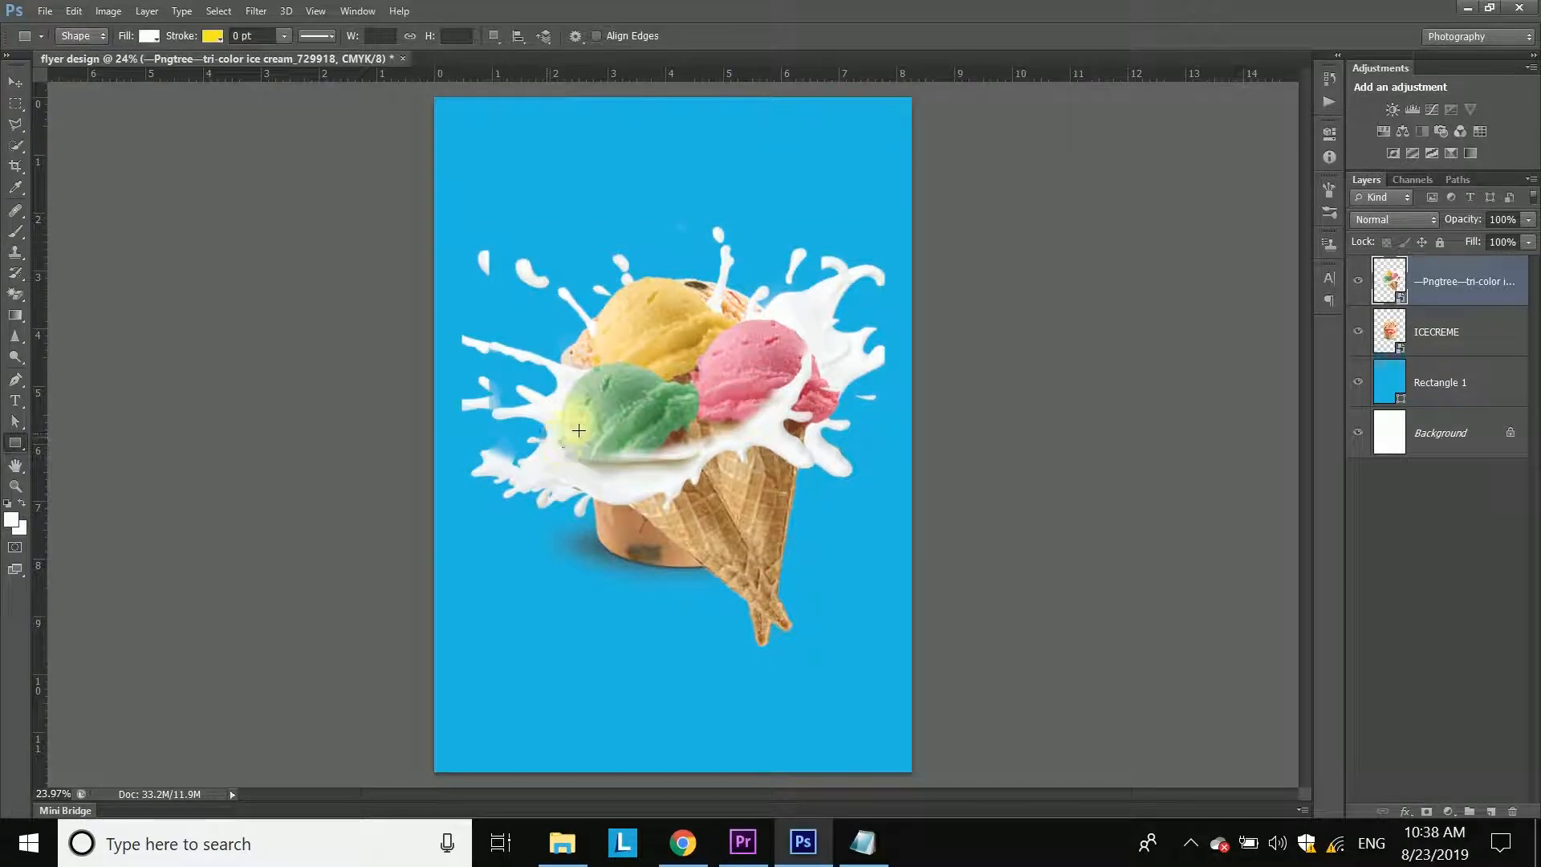
Step: Outline the cut-off splash fragments at the tri-color image's left edge with the Polygonal Lasso, rasterize its layer, and clear them
scroll(533, 406, "up", 1)
scroll(532, 406, "up", 1)
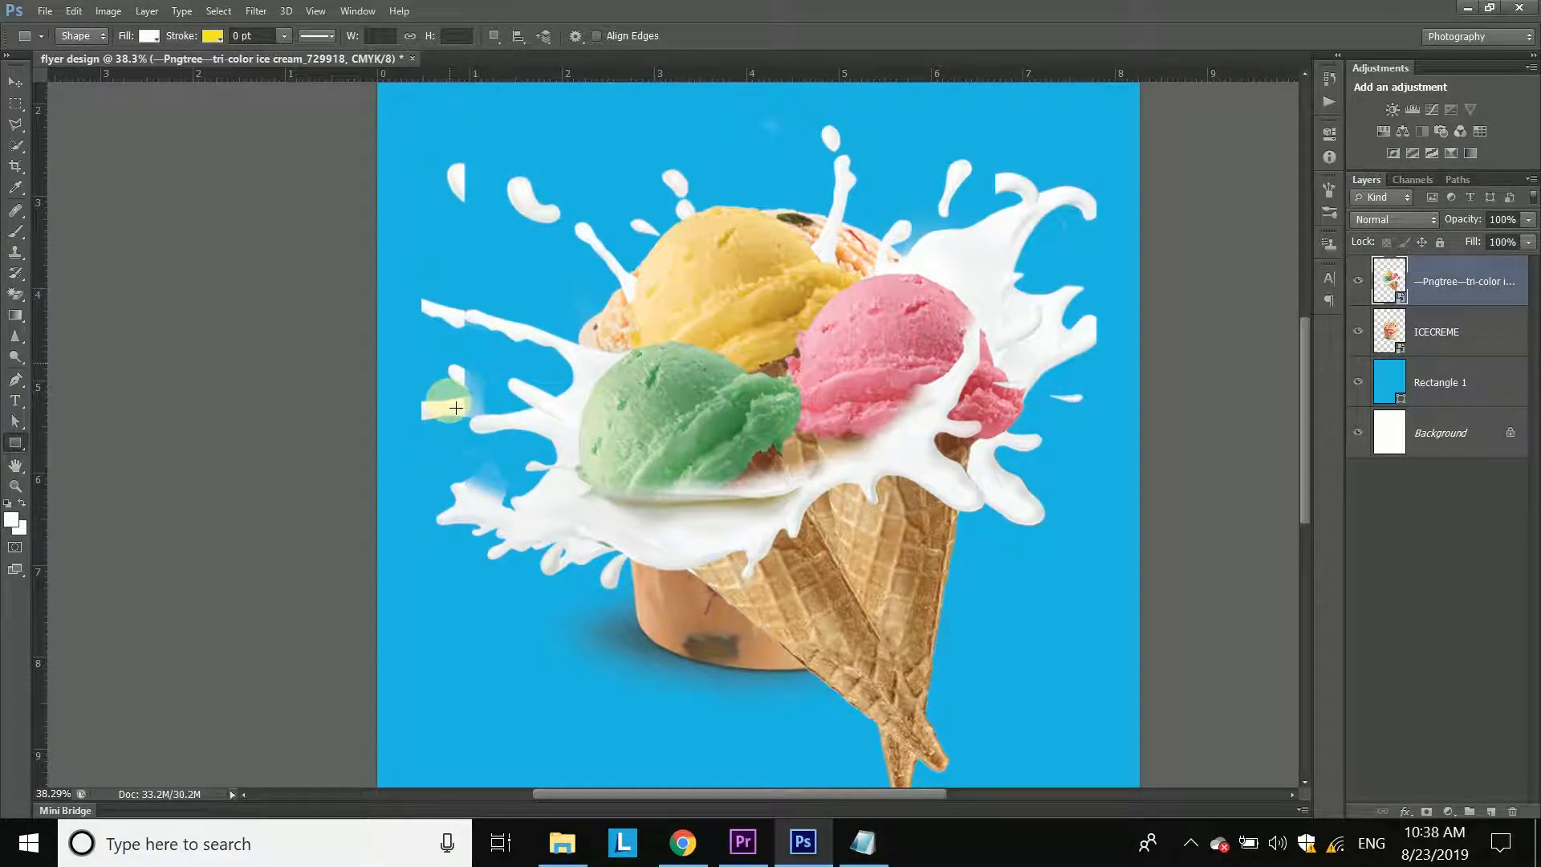
left_click(16, 121)
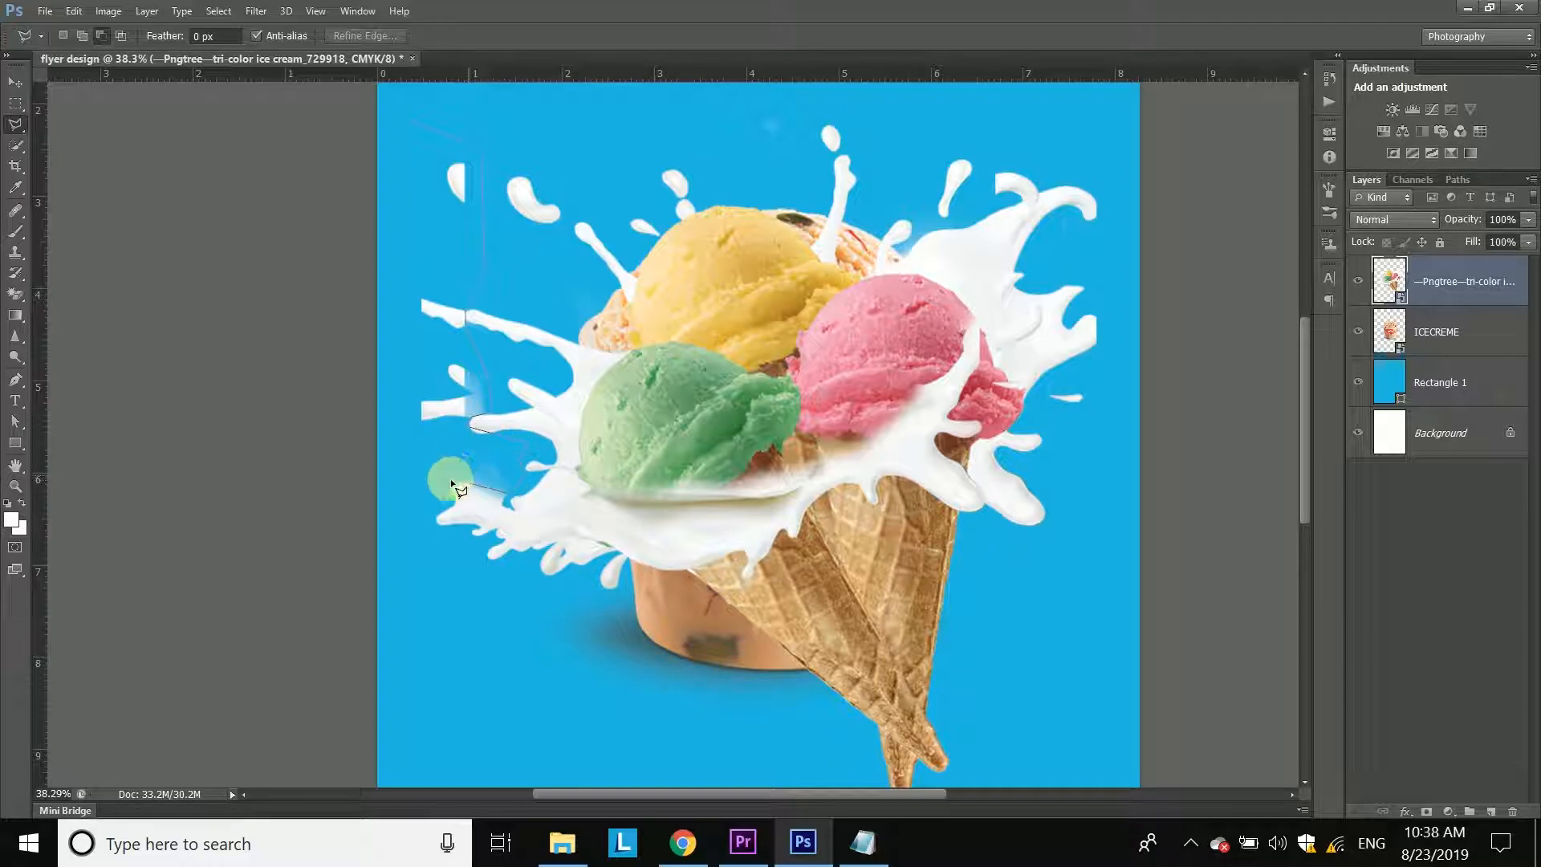
left_click(513, 486)
left_click(398, 406)
double_click(409, 122)
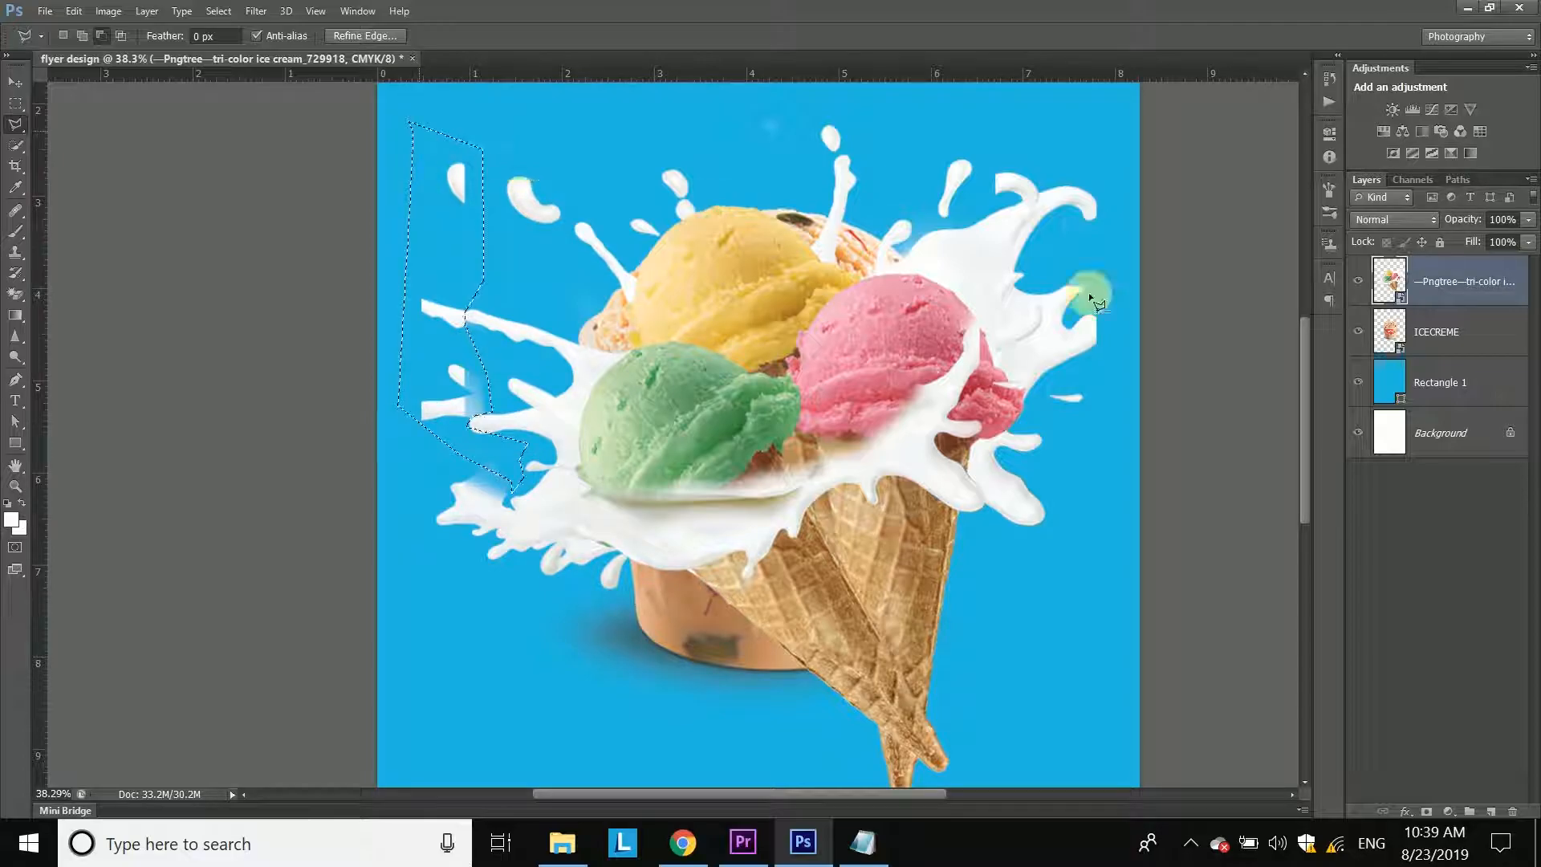
right_click(1470, 287)
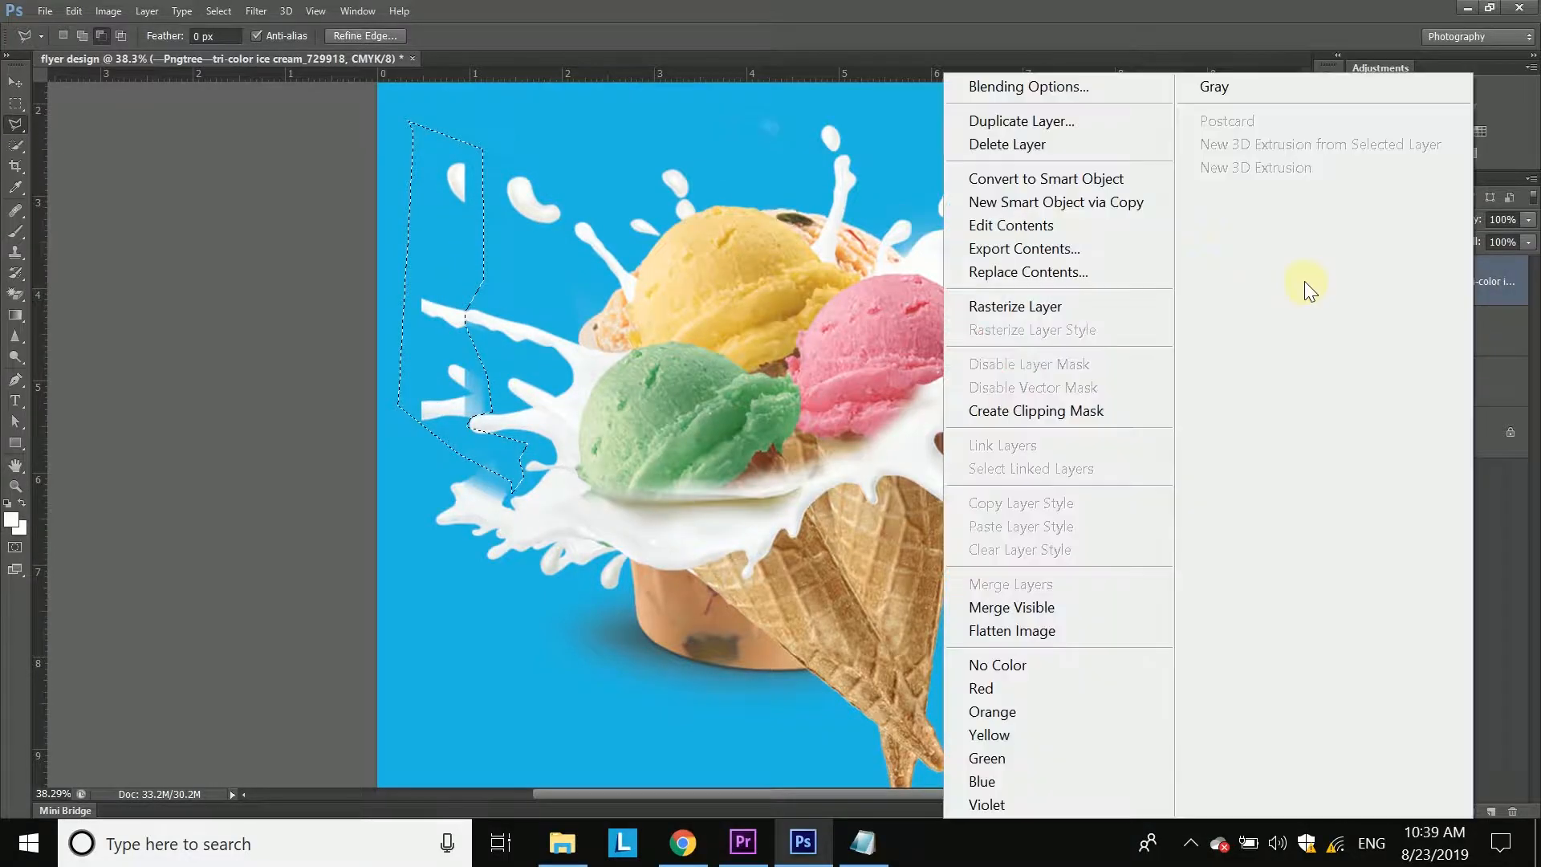
left_click(1062, 309)
left_click(74, 16)
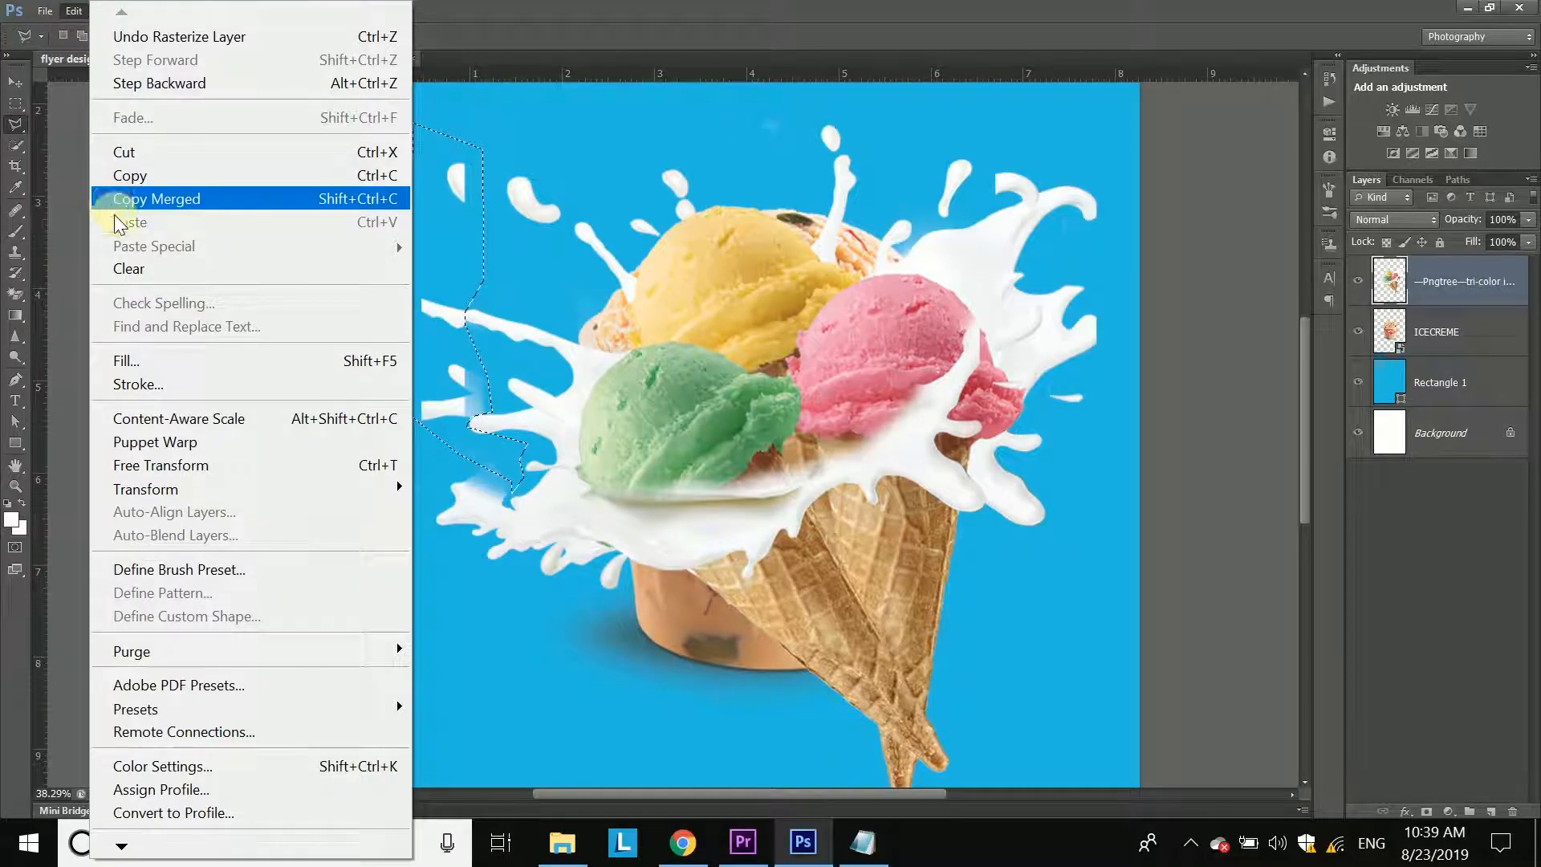
left_click(104, 263)
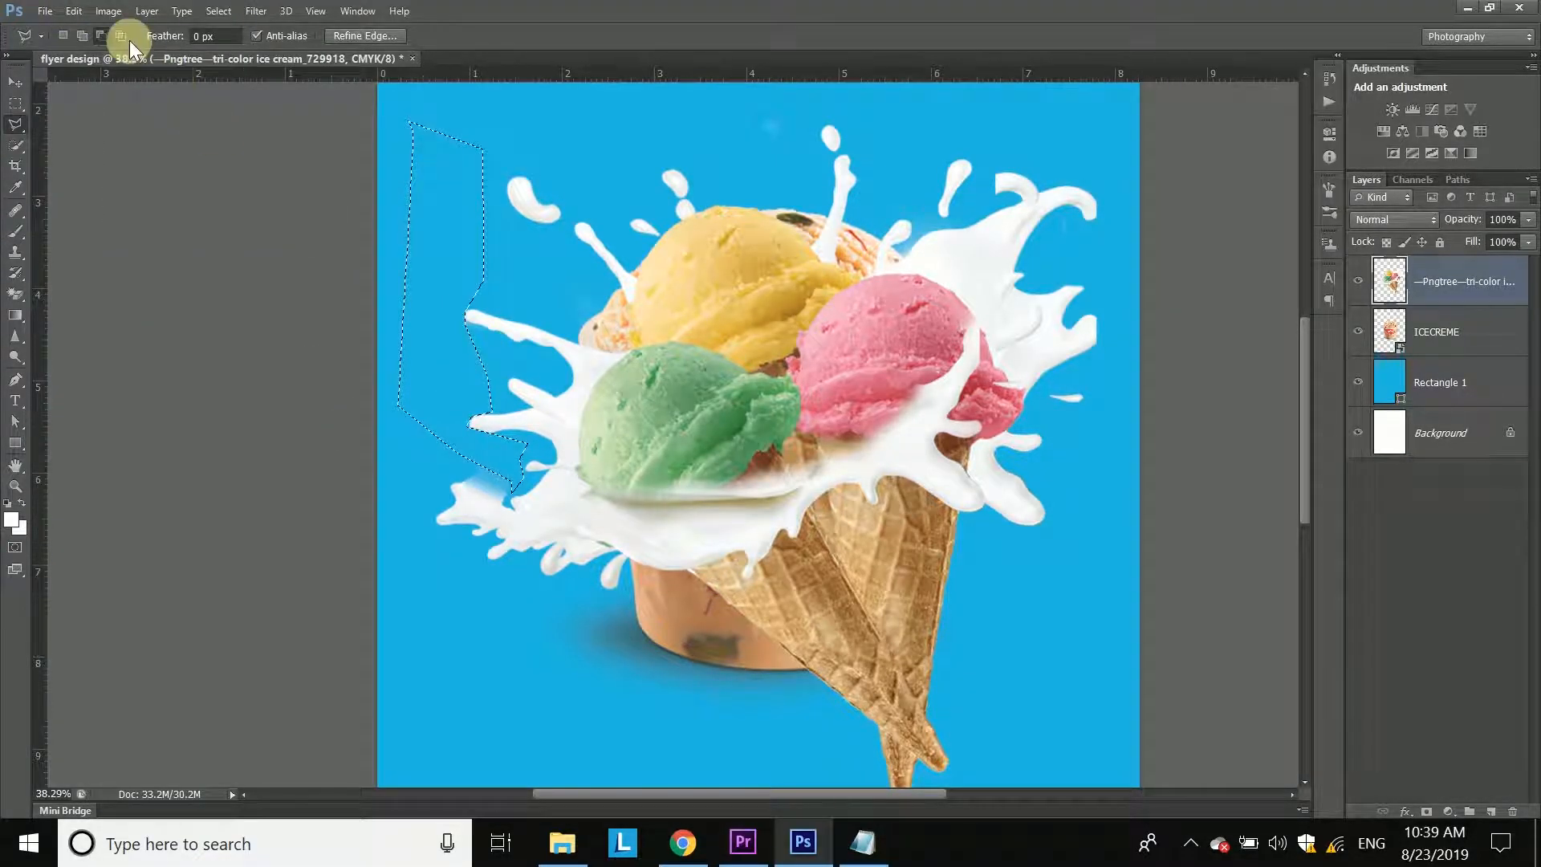
left_click(219, 11)
left_click(241, 50)
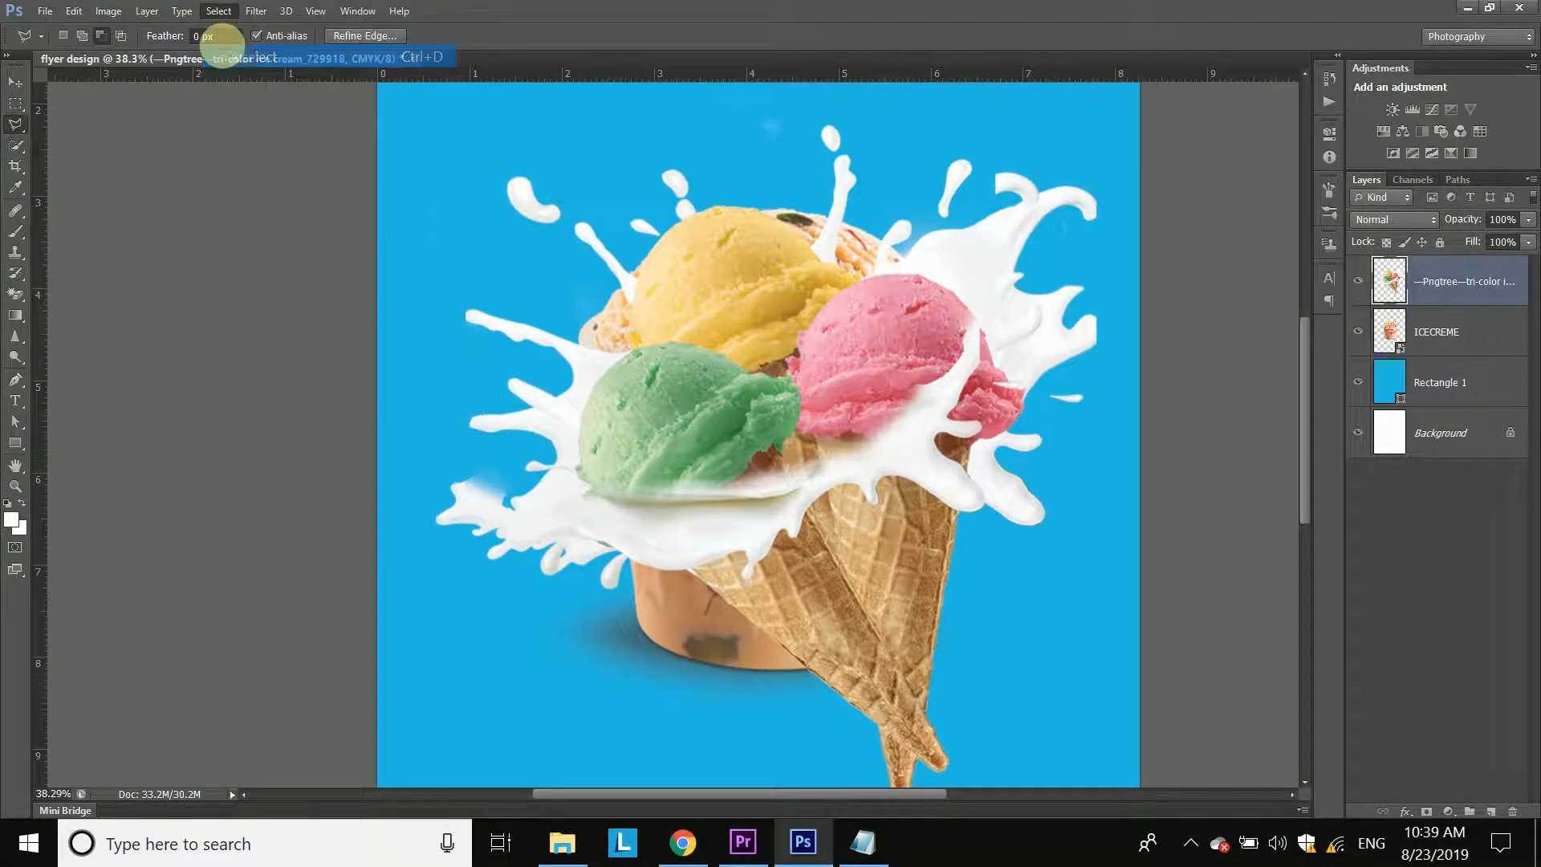
Step: Select the hazy patch above the lower-left milk splash with the Polygonal Lasso, clear it and deselect
scroll(610, 520, "down", 2)
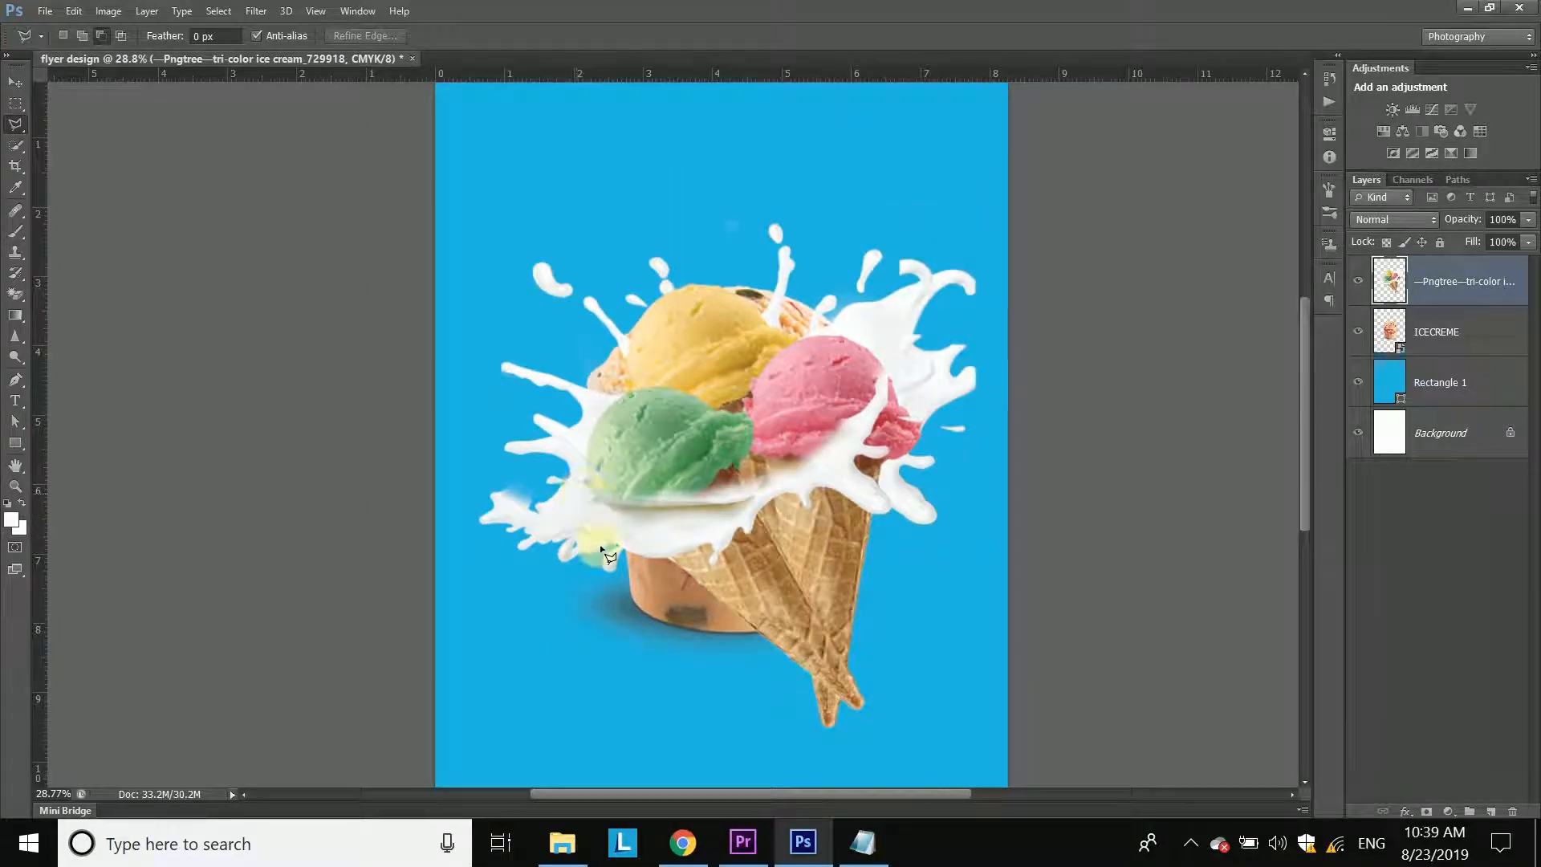
scroll(538, 551, "up", 3)
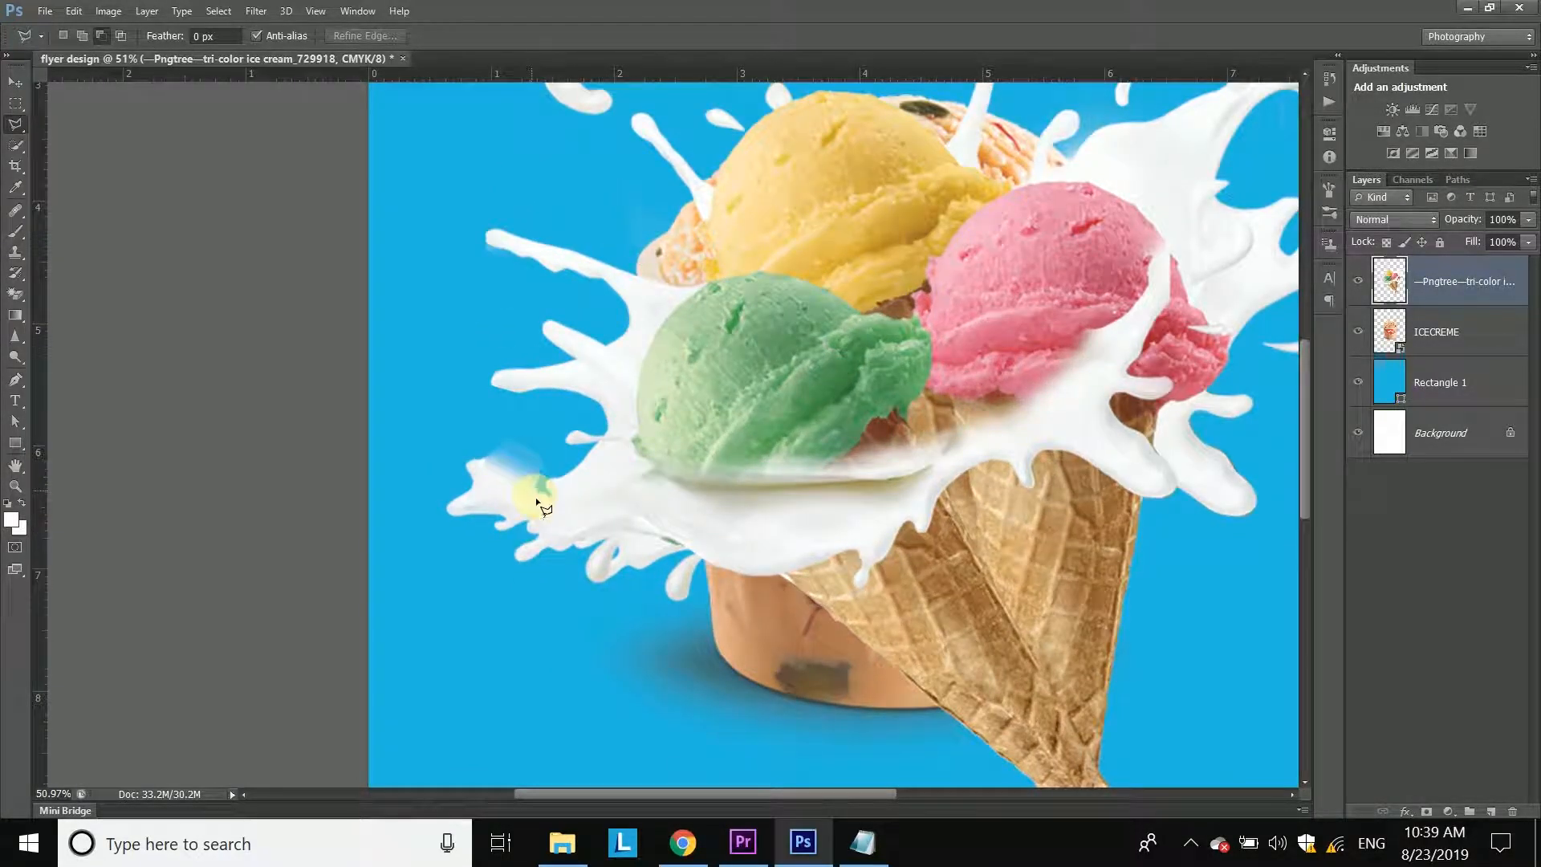
left_click(542, 484)
left_click(562, 476)
left_click(542, 481)
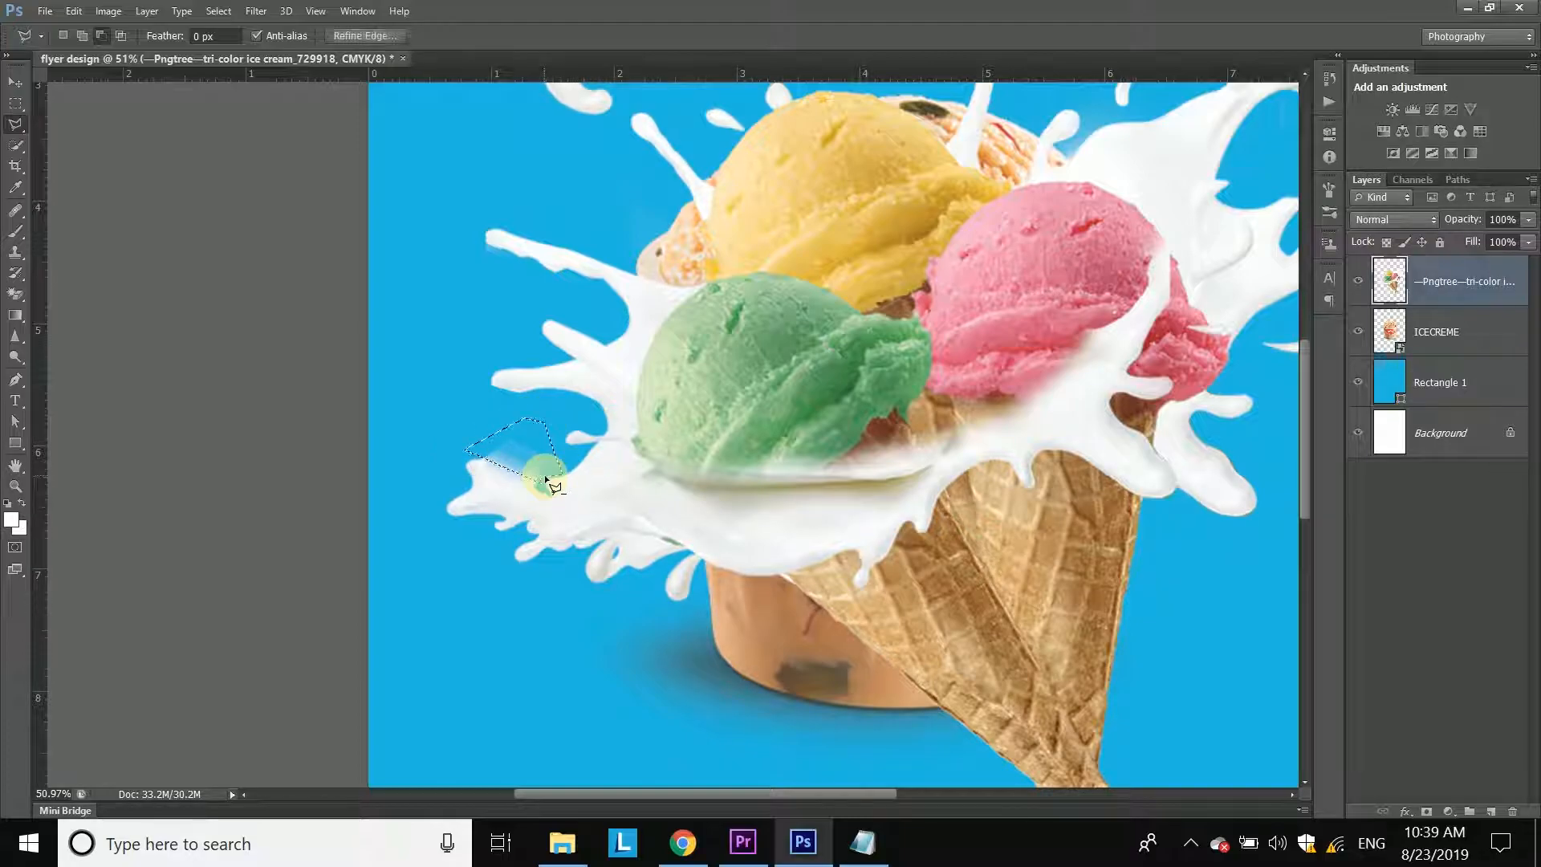
left_click(90, 11)
left_click(137, 268)
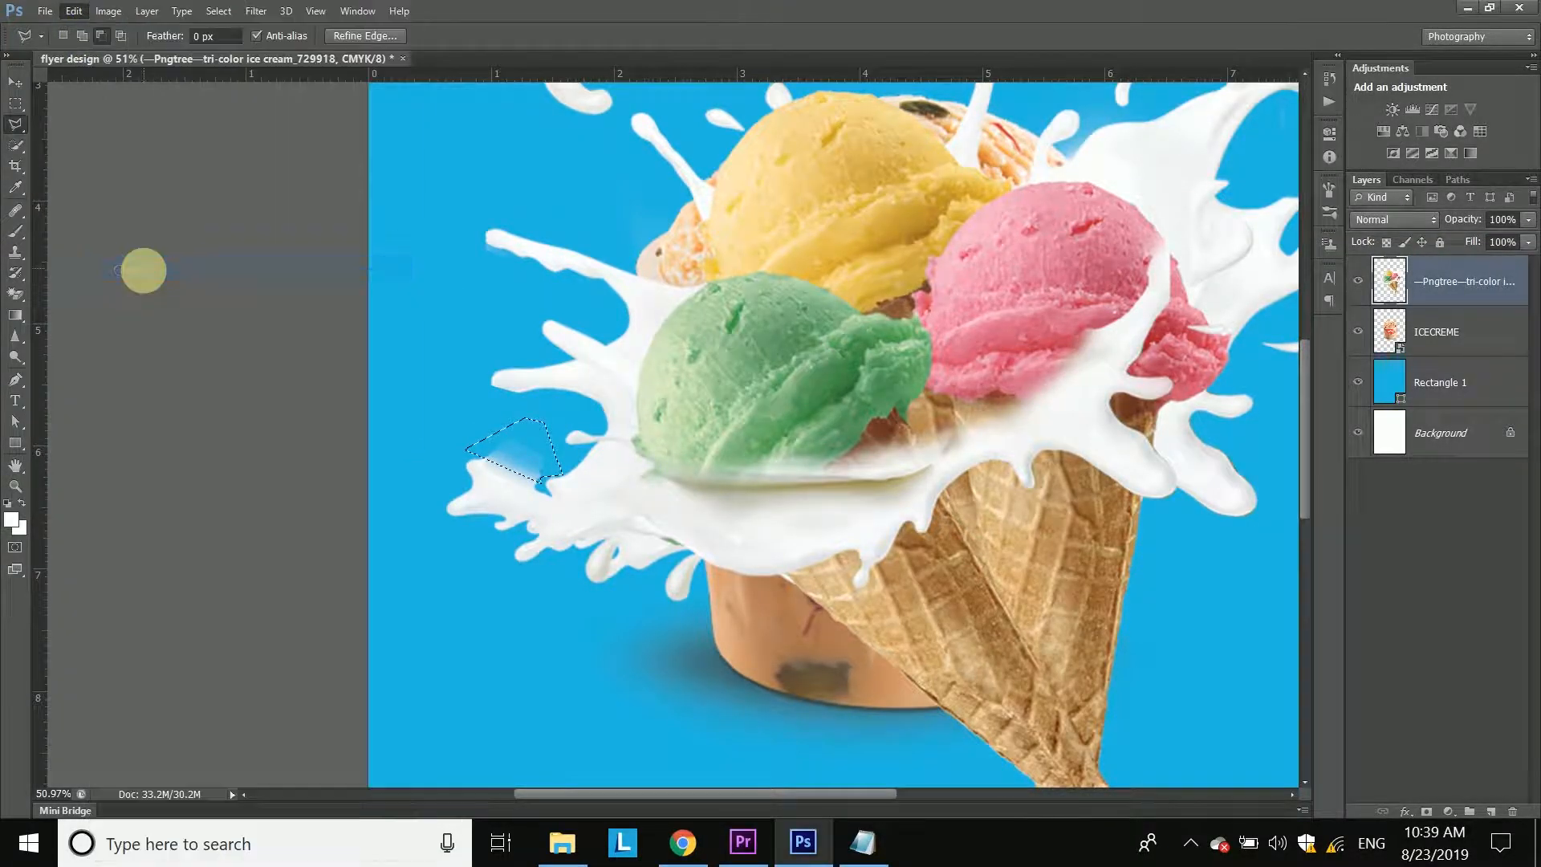
key("ctrl+d")
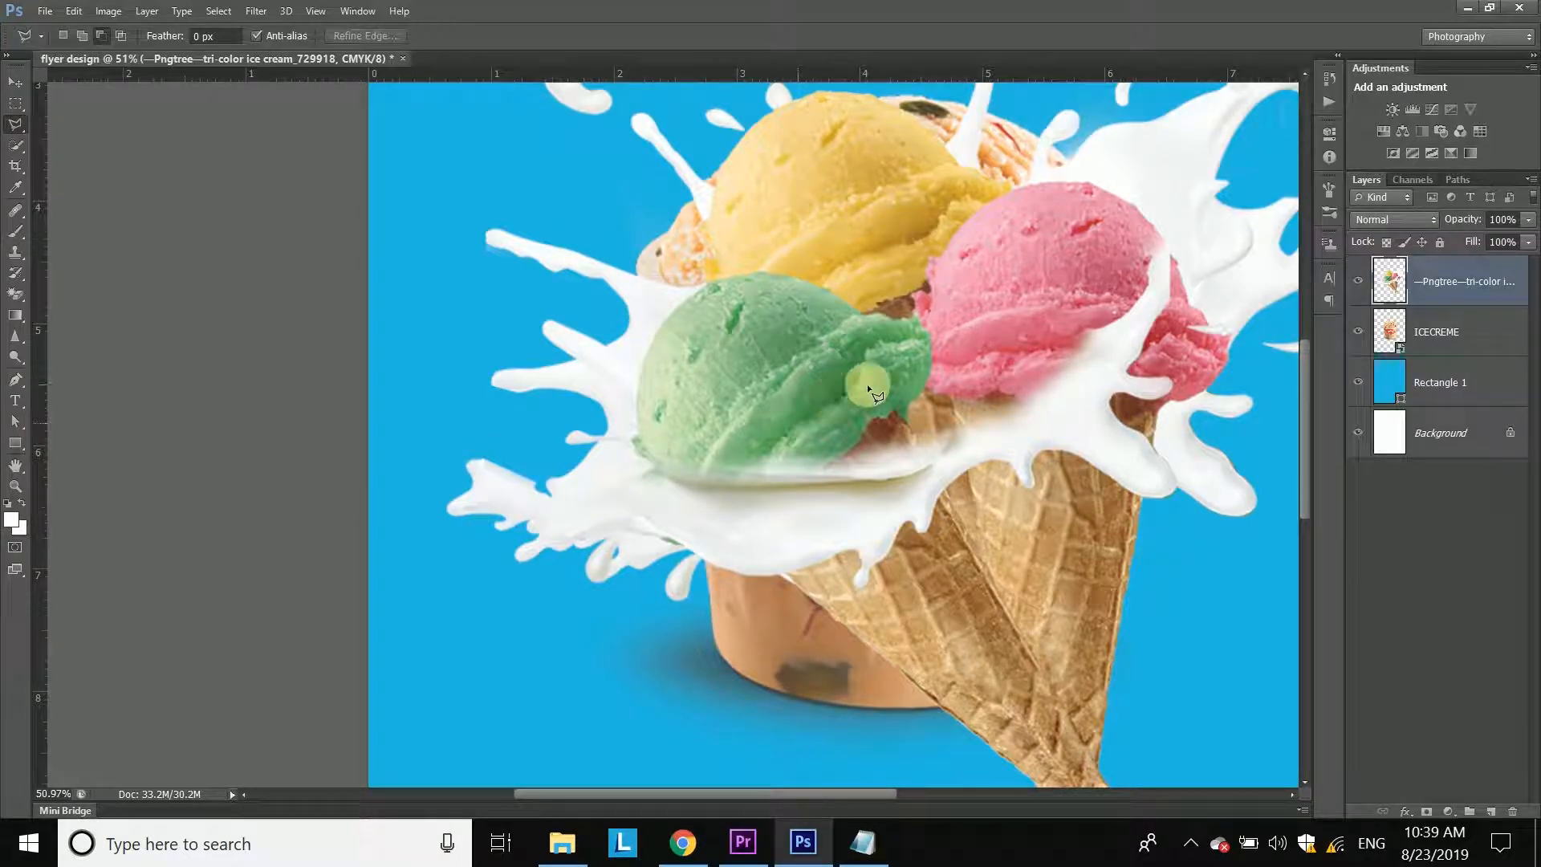
Step: Put the tri-color layer beneath ICECREME and arrange the cones higher and the cup lower so the scoops rise behind it
scroll(867, 384, "down", 3)
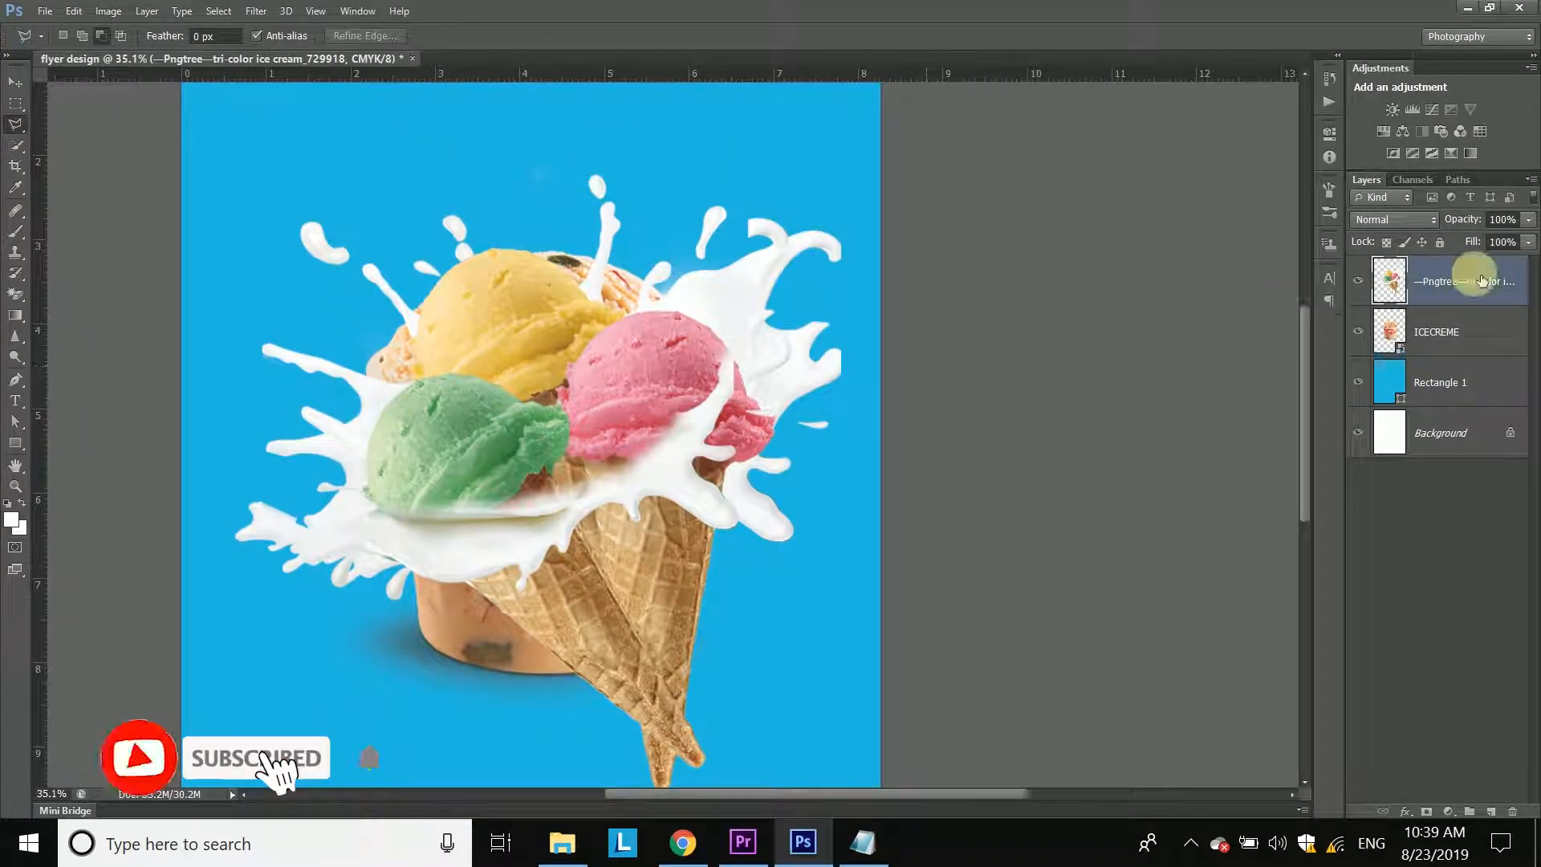
scroll(600, 393, "down", 2)
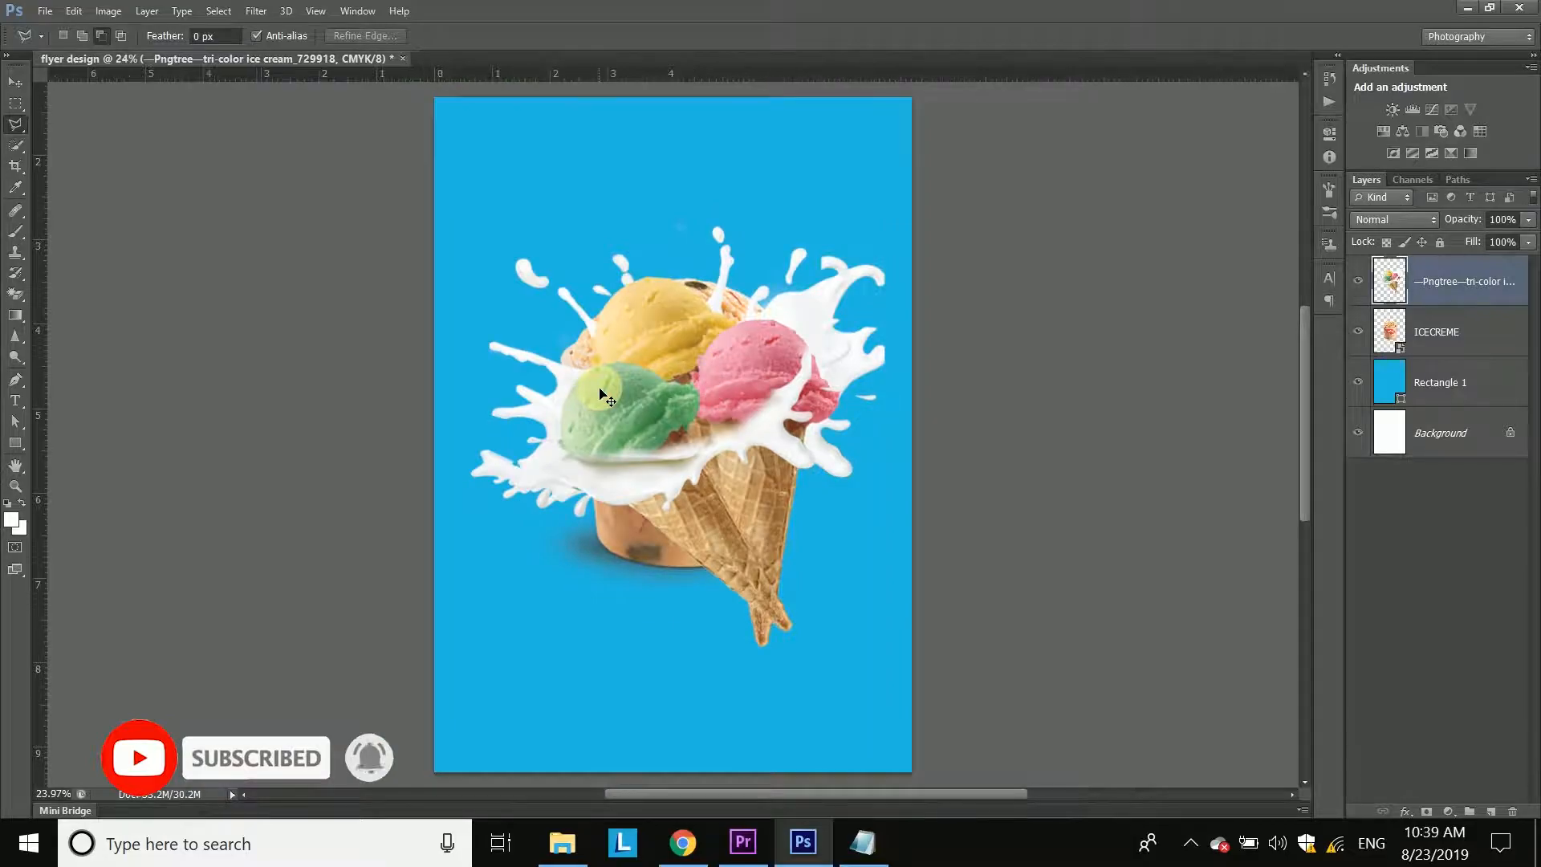
key("v")
left_click_drag(663, 440, 636, 380)
left_click_drag(1492, 273, 1486, 327)
left_click_drag(674, 454, 681, 496)
left_click_drag(651, 294, 667, 254)
Step: Scale the cup and tri-color layers down together with Free Transform and move them slightly upward
left_click(1462, 282, "ctrl")
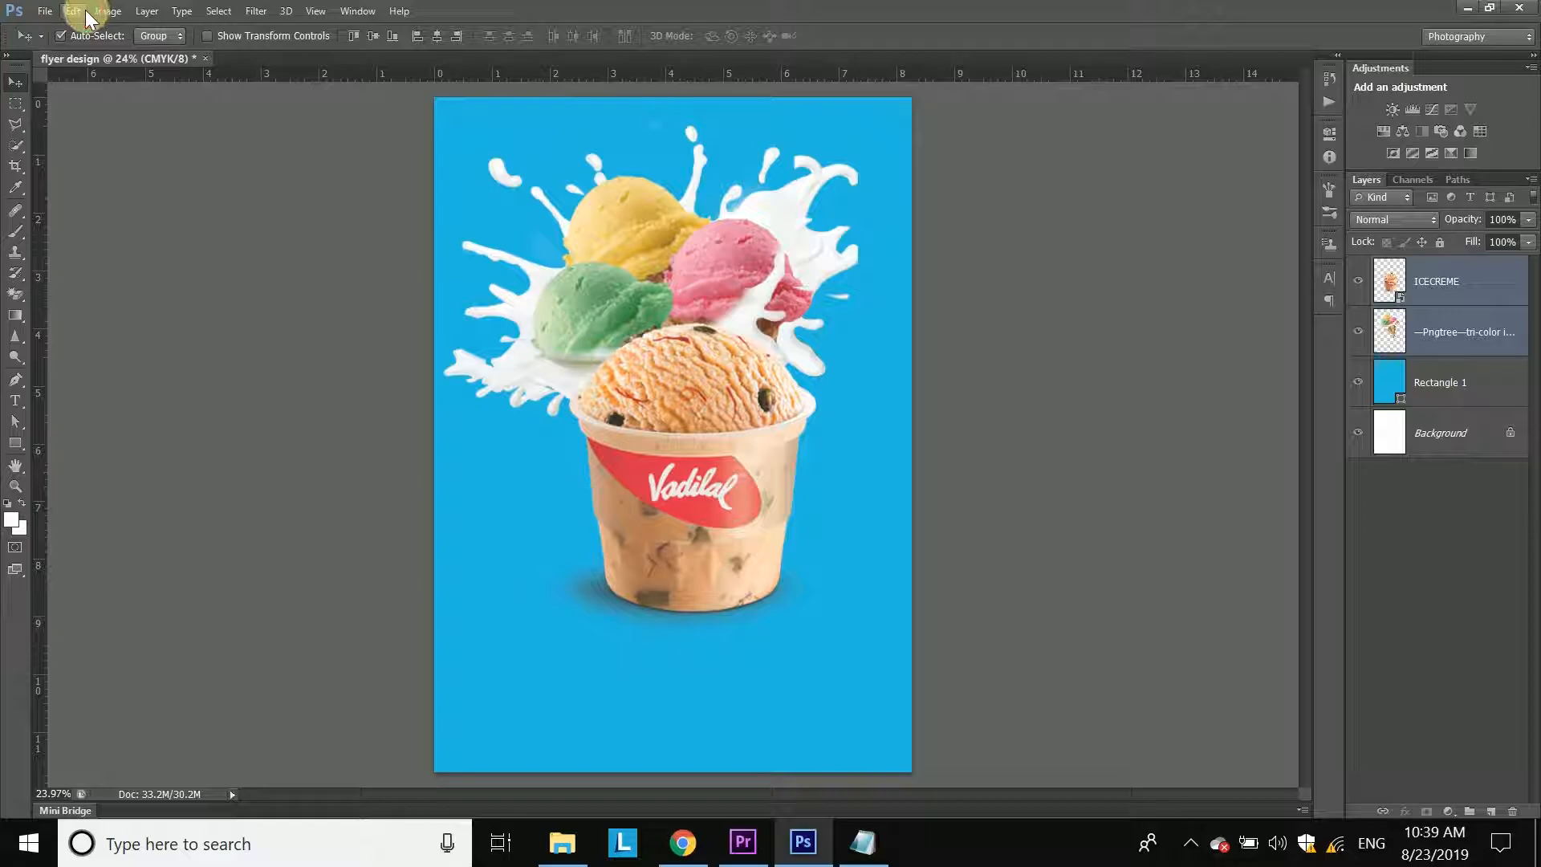
left_click(87, 15)
left_click(170, 461)
left_click_drag(865, 642, 822, 602)
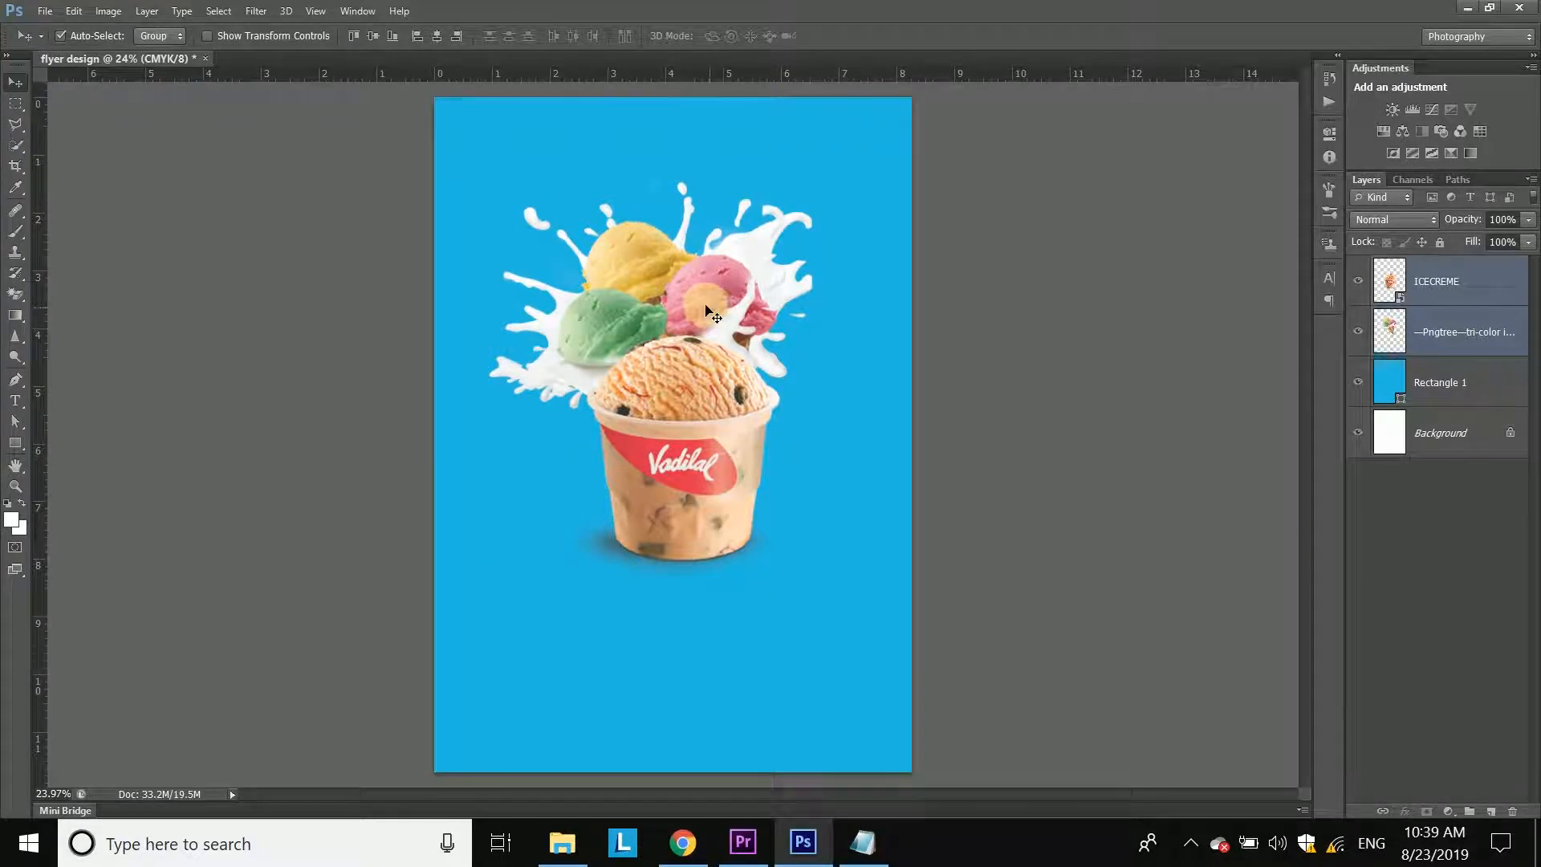
left_click_drag(707, 306, 720, 278)
Step: Shift the cup down and the tri-color cones up and left, and move the ICECREME layer beneath the tri-color layer
left_click(786, 496)
left_click_drag(706, 456, 702, 499)
left_click_drag(704, 305, 677, 287)
left_click_drag(1448, 287, 1459, 354)
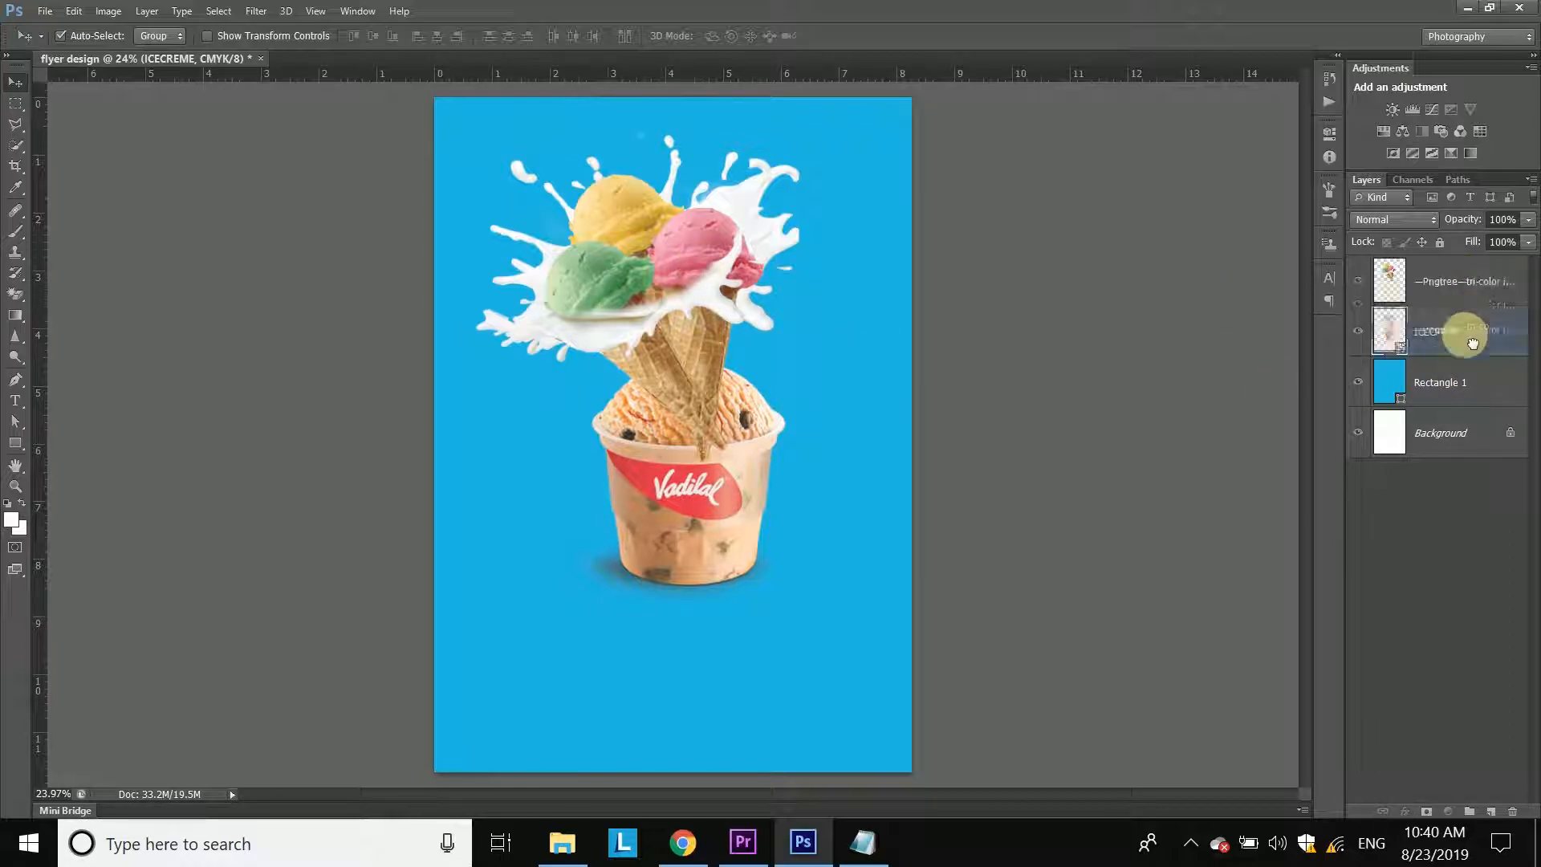
Step: Undo the last layer reordering and move the cup and the tri-color cones lower on the flyer
key("ctrl+z")
left_click_drag(688, 497, 701, 530)
left_click(1501, 330, "ctrl")
left_click(1009, 495)
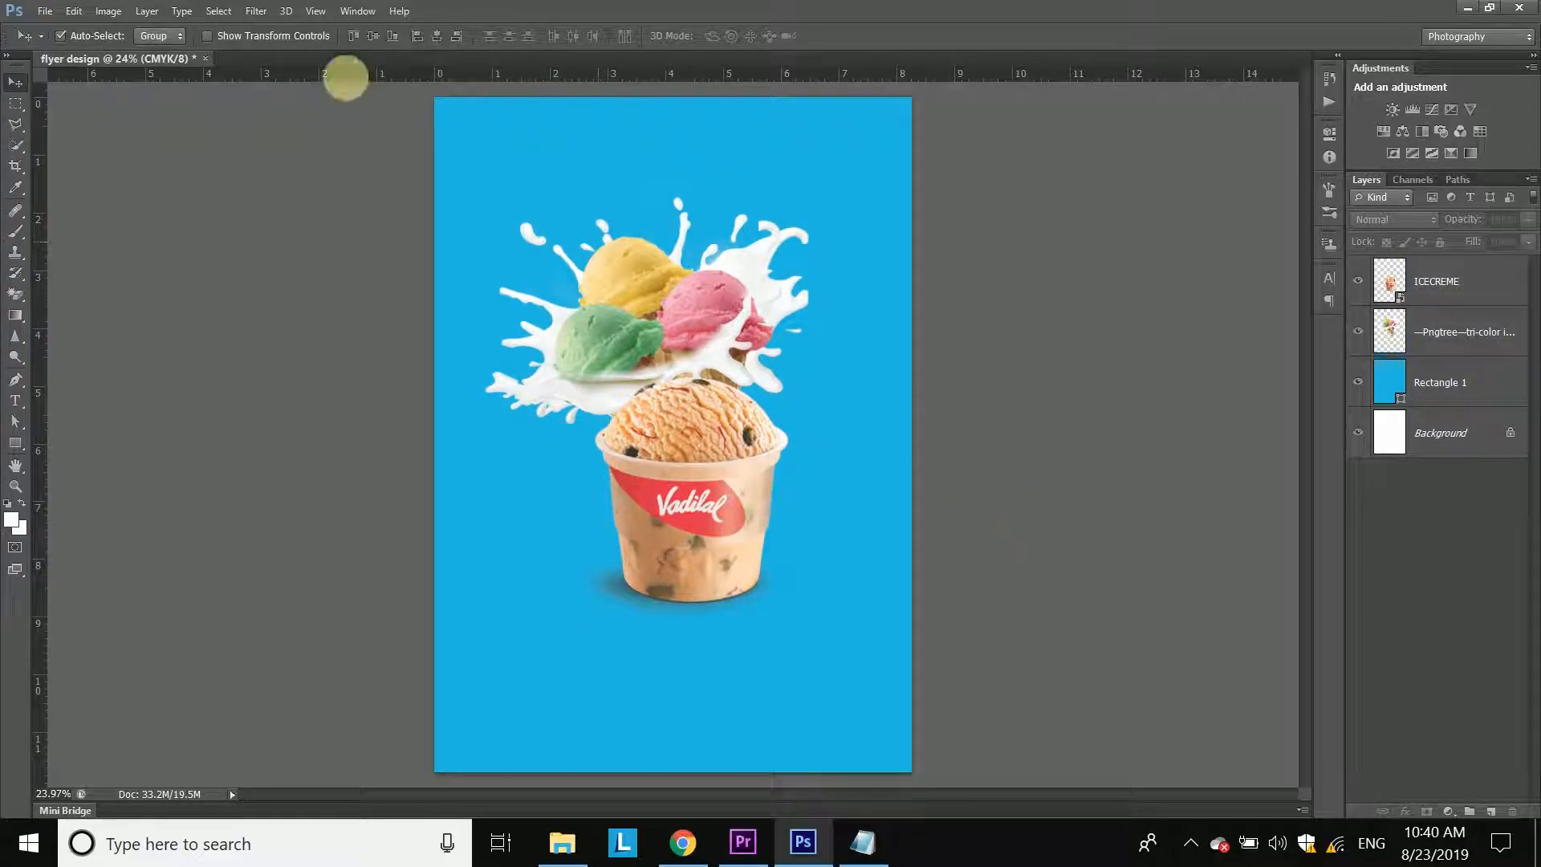
Step: Turn off the display of extras in the document view
left_click(314, 13)
mouse_move(389, 365)
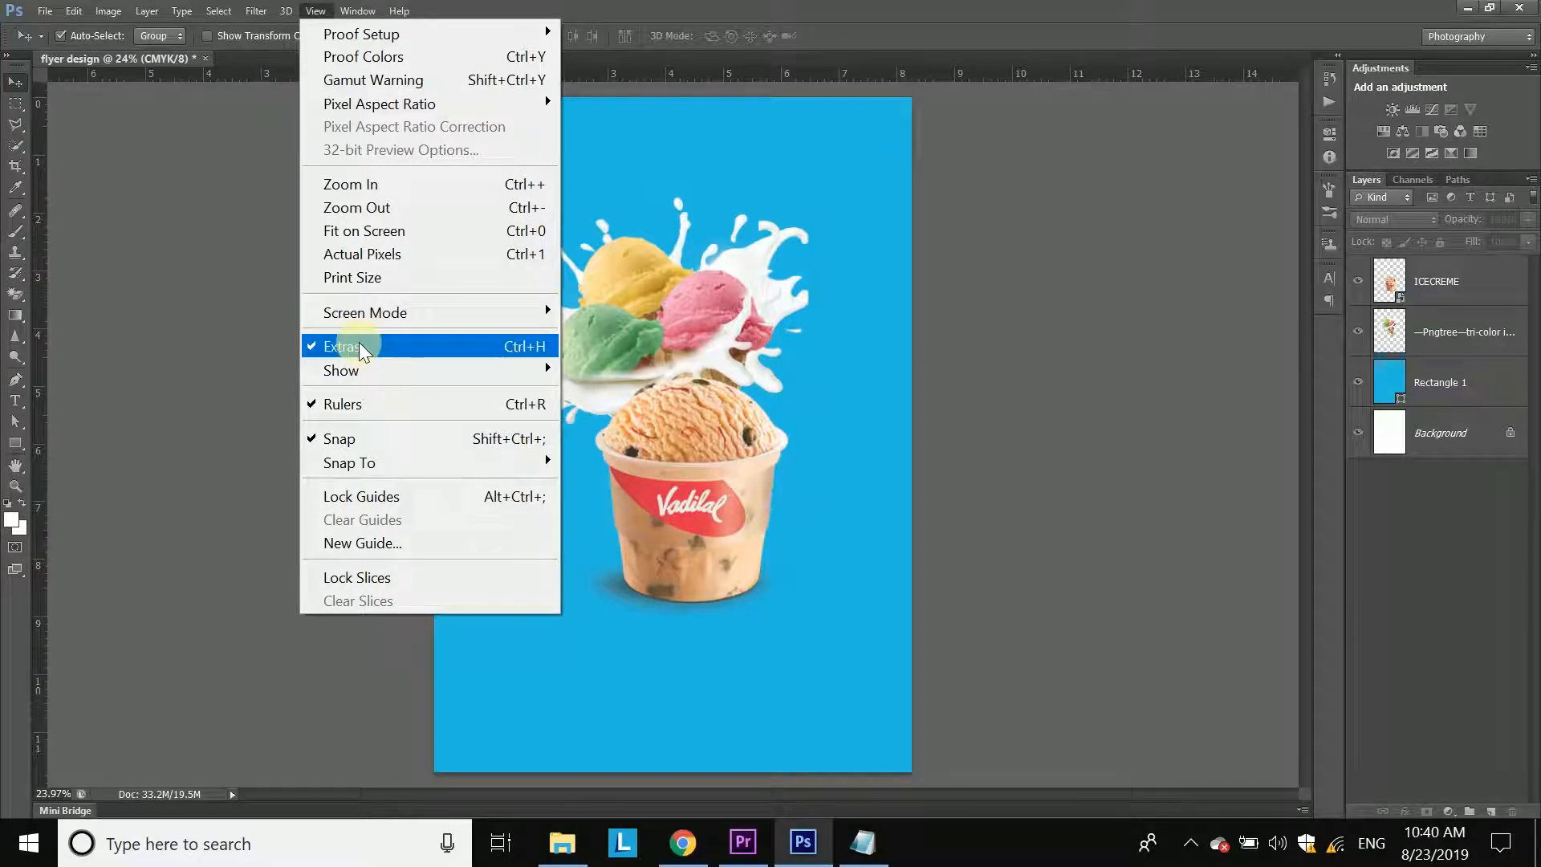
left_click(359, 343)
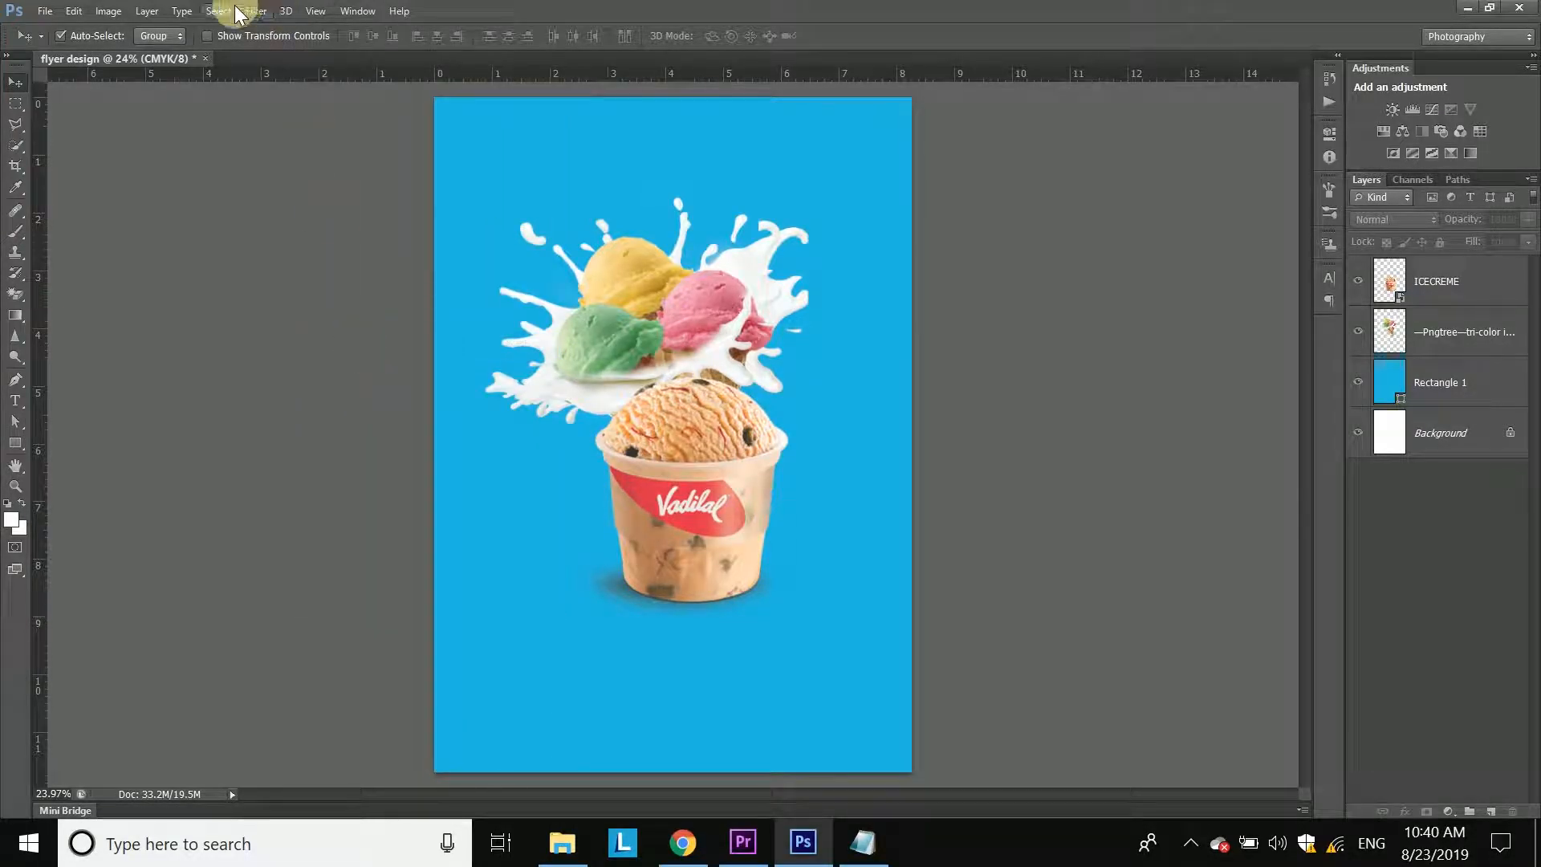
left_click(321, 13)
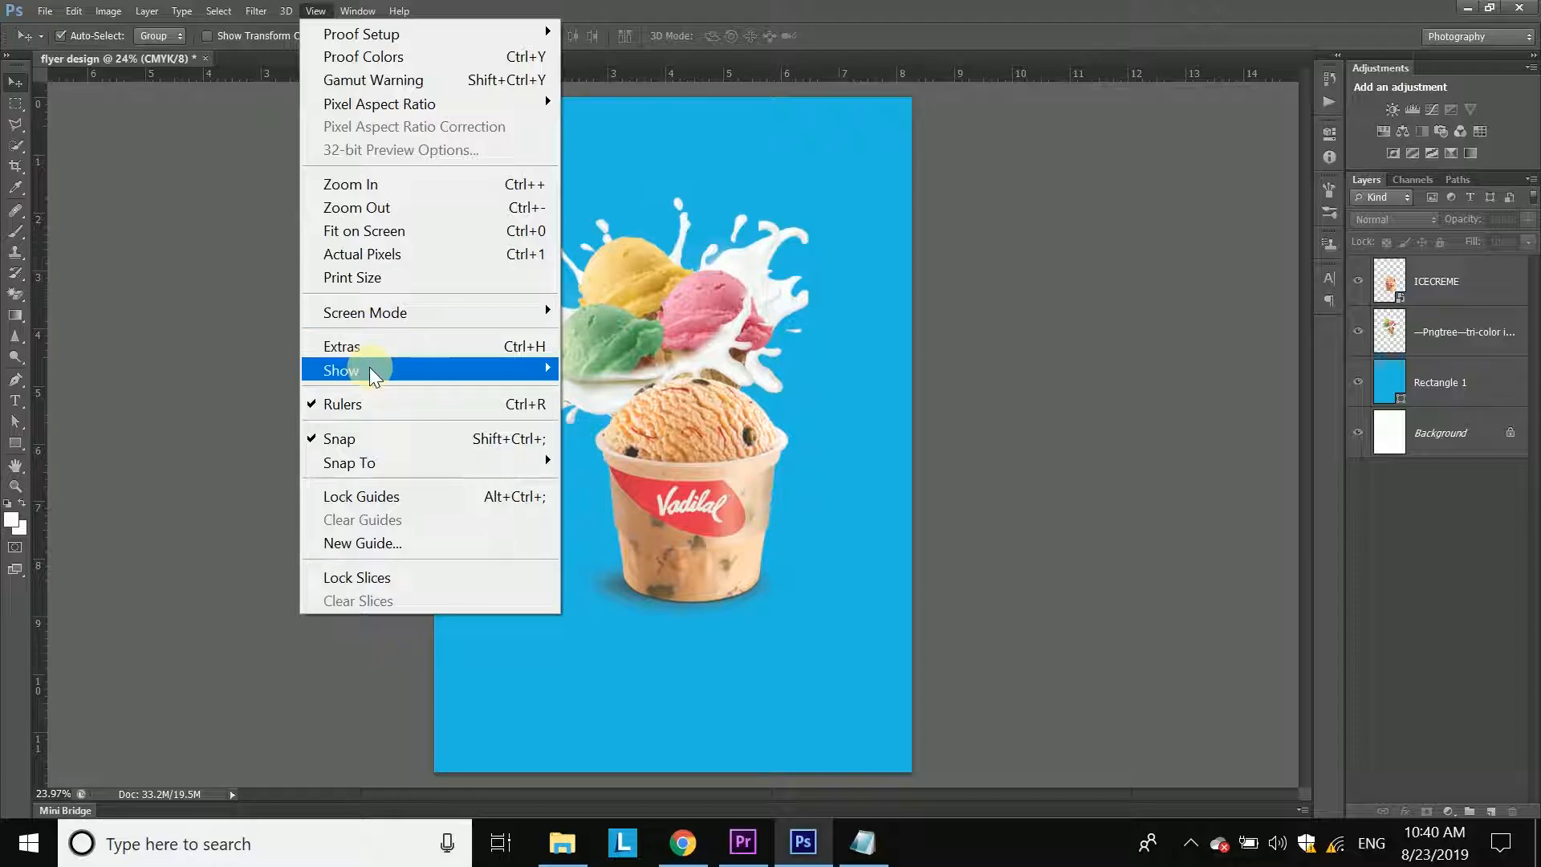
mouse_move(369, 368)
left_click(619, 506)
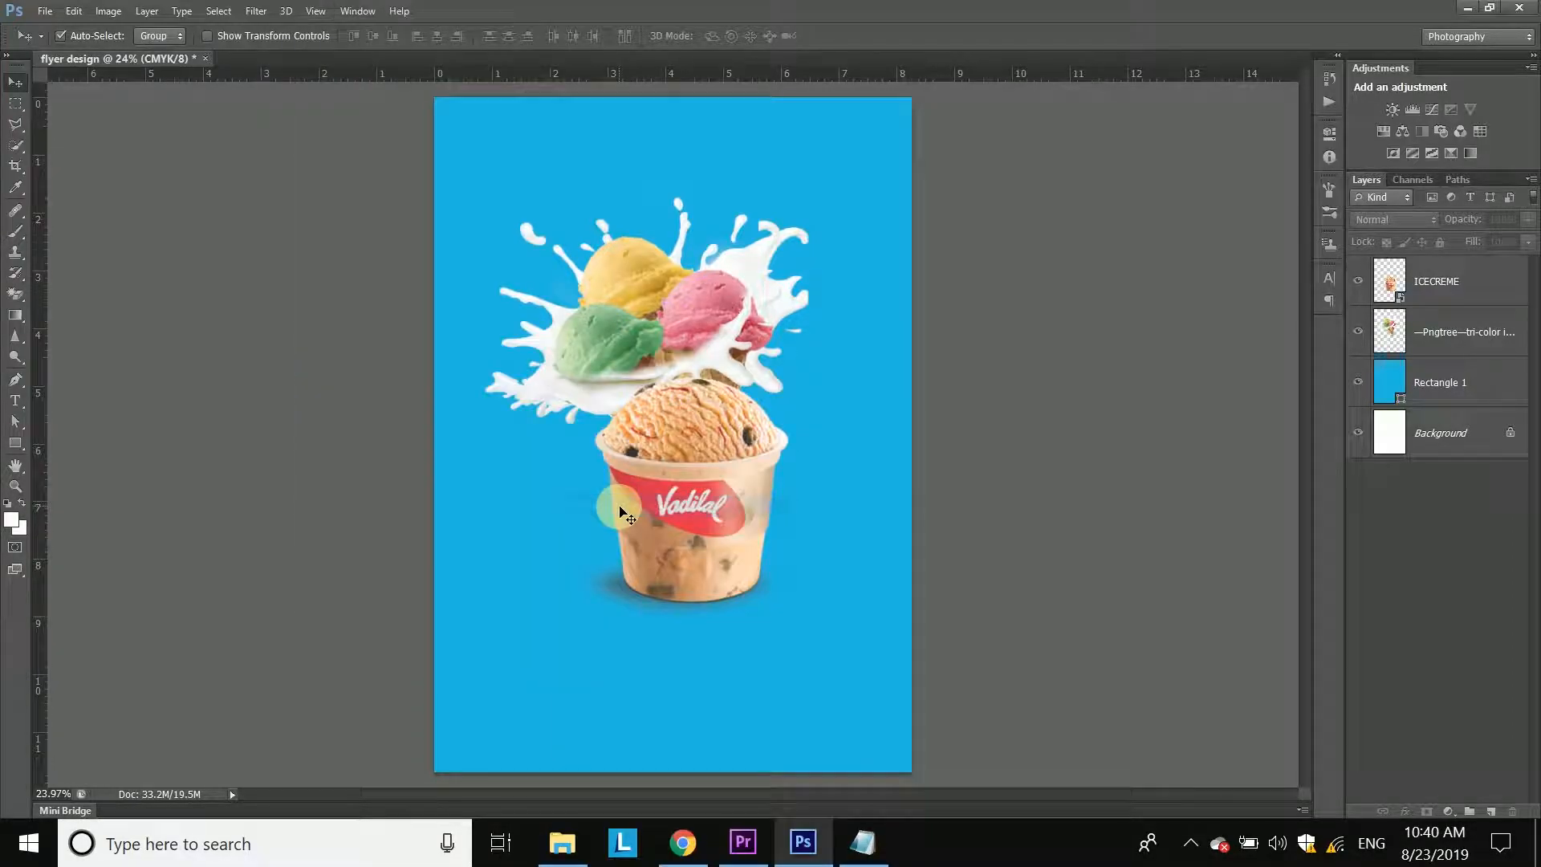
Step: Move the cup slightly down and left and the tri-color cones slightly up, with more of the cones above the cup
left_click_drag(681, 453, 671, 456)
mouse_move(676, 339)
left_mouse_down()
mouse_move(683, 317)
mouse_move(657, 303)
mouse_move(671, 321)
left_mouse_up()
left_click(1457, 285, "shift")
mouse_move(680, 485)
left_mouse_down()
mouse_move(698, 492)
mouse_move(682, 472)
mouse_move(684, 490)
left_mouse_up()
left_click(1389, 528)
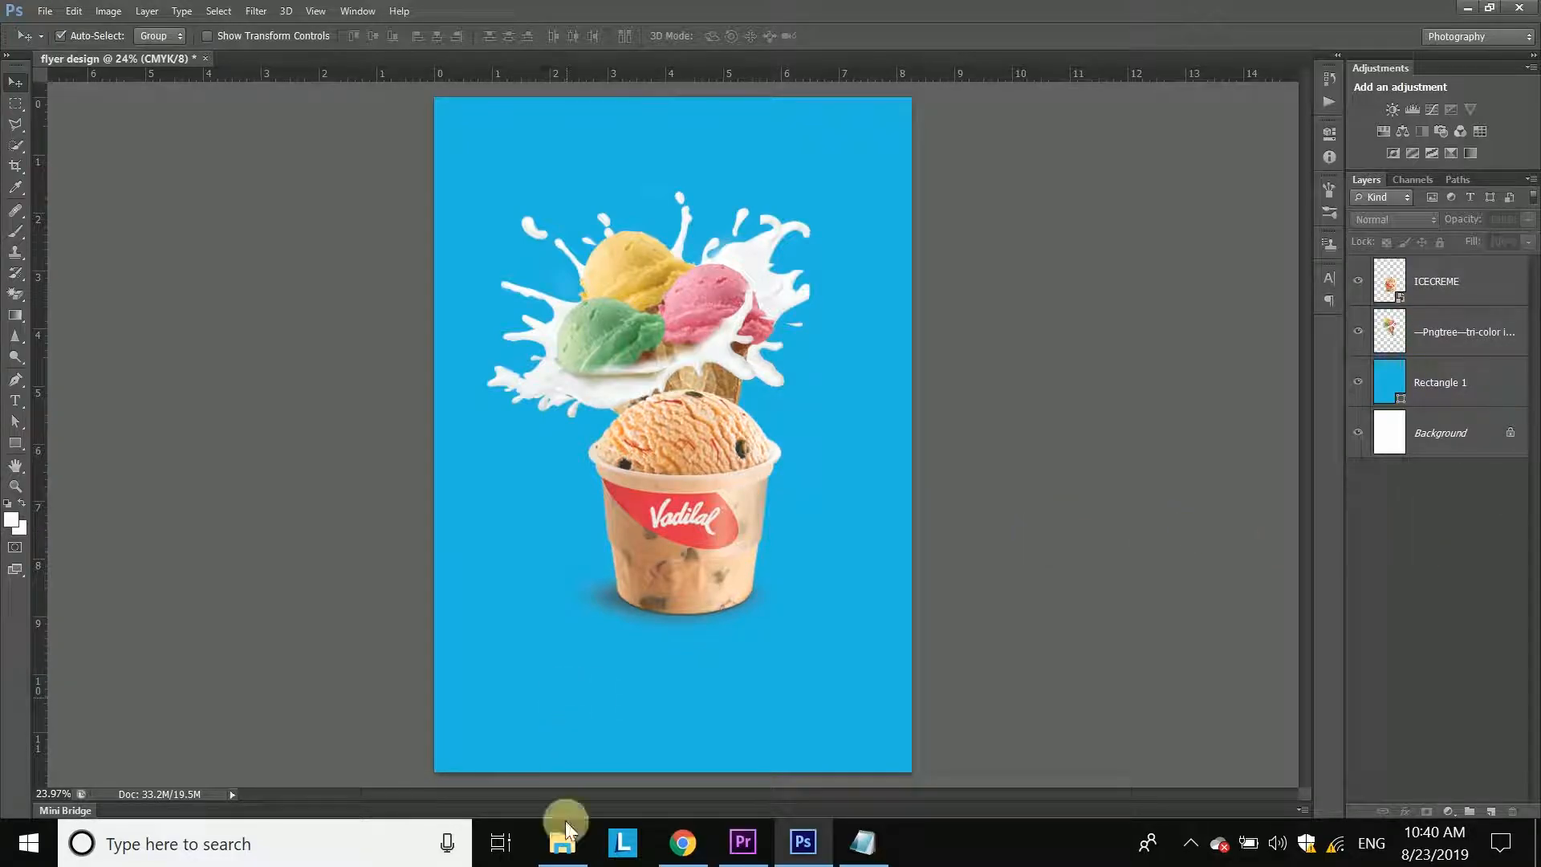
Step: In File Explorer, select the icon files from 001-popsicle through 050-popsicle and bring them into the flyer document
left_click(562, 843)
left_click(316, 270)
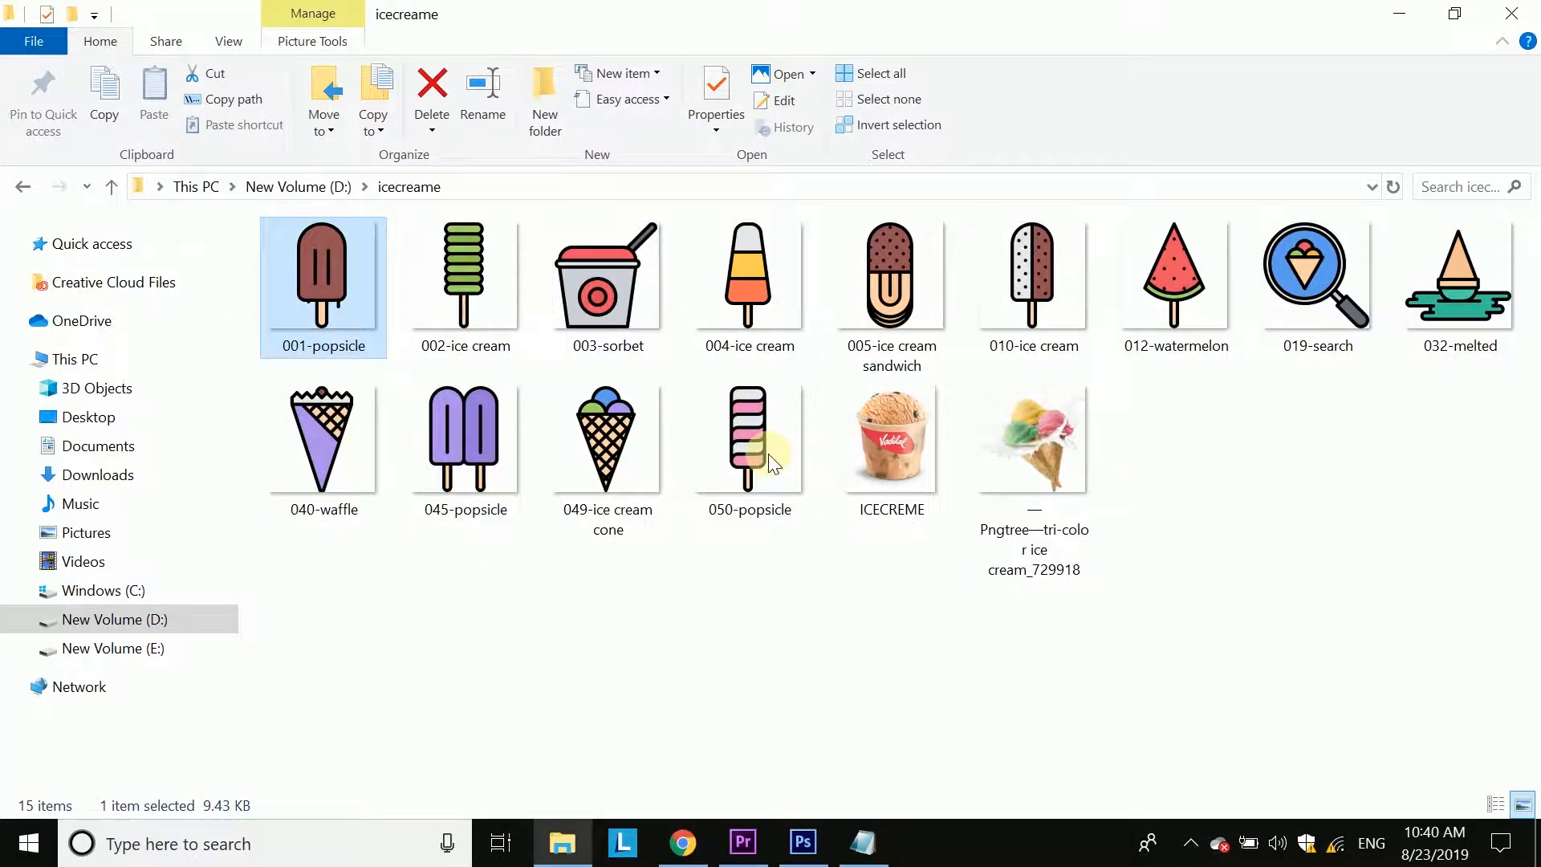
left_click(768, 455, "shift")
left_click_drag(756, 460, 663, 396)
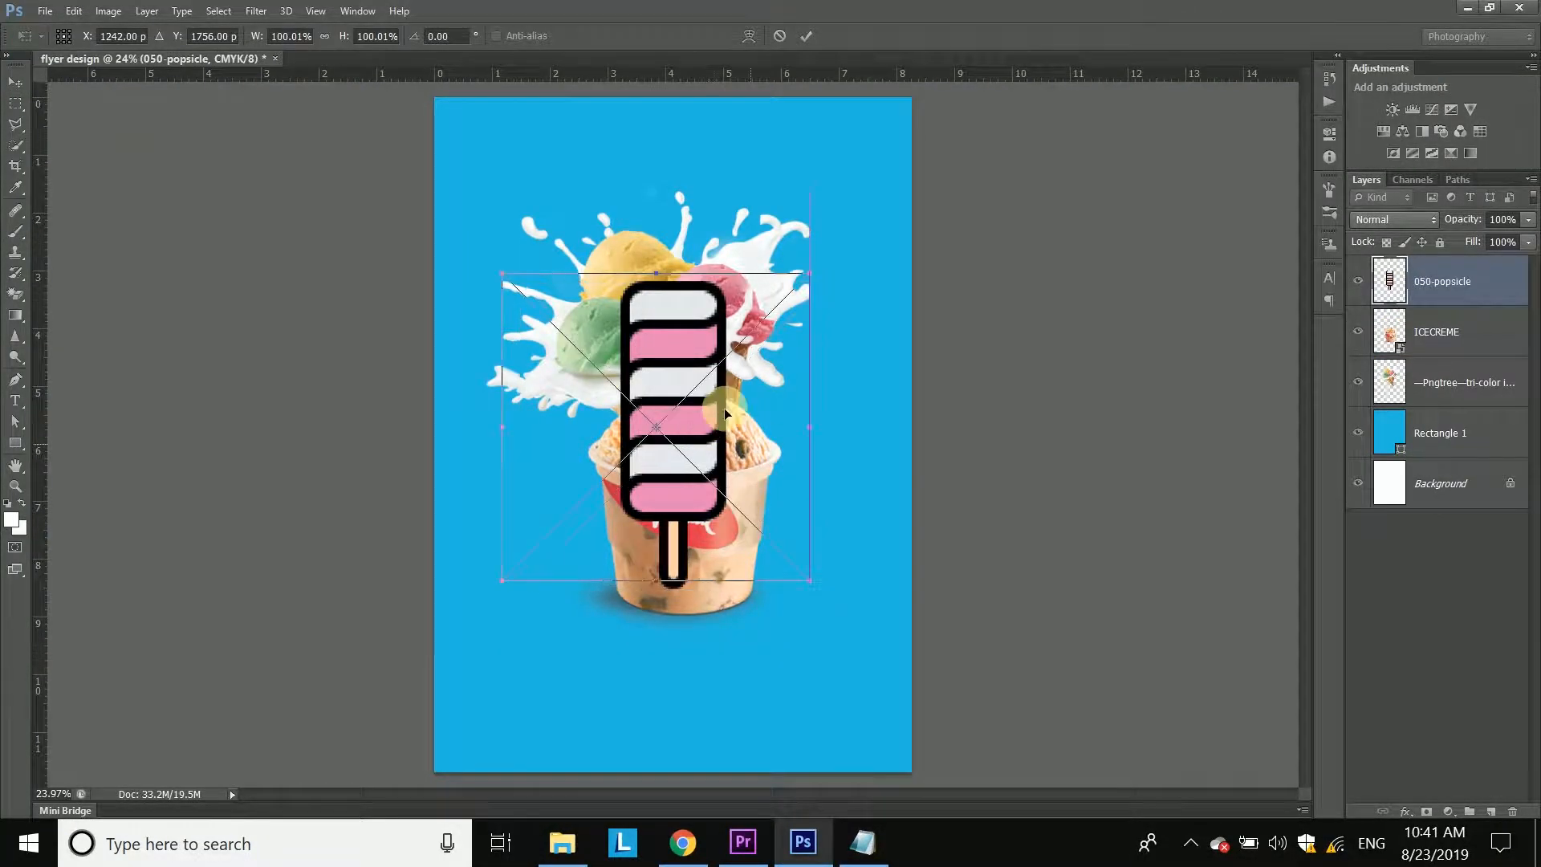
Step: Place 050-popsicle at 35.72%, rotated 36.11°, in the flyer's top-left corner and 001-popsicle at 35.88% above the yellow scoop
left_click_drag(831, 322, 537, 119)
left_click(807, 36)
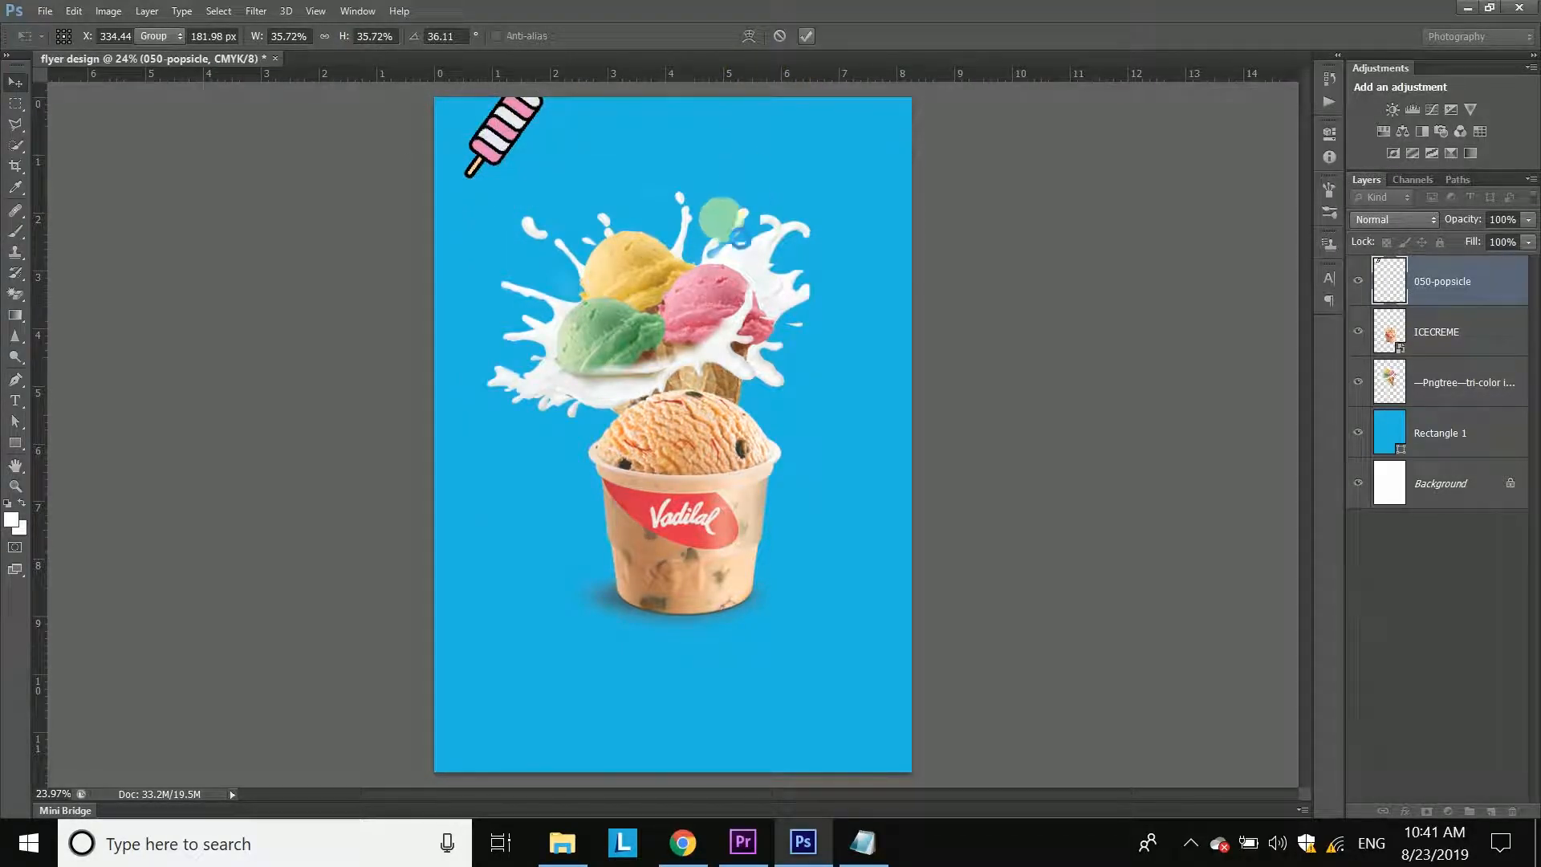
left_click_drag(832, 595, 686, 447)
left_click_drag(656, 377, 677, 179)
left_click_drag(709, 277, 682, 209)
left_click_drag(660, 143, 700, 145)
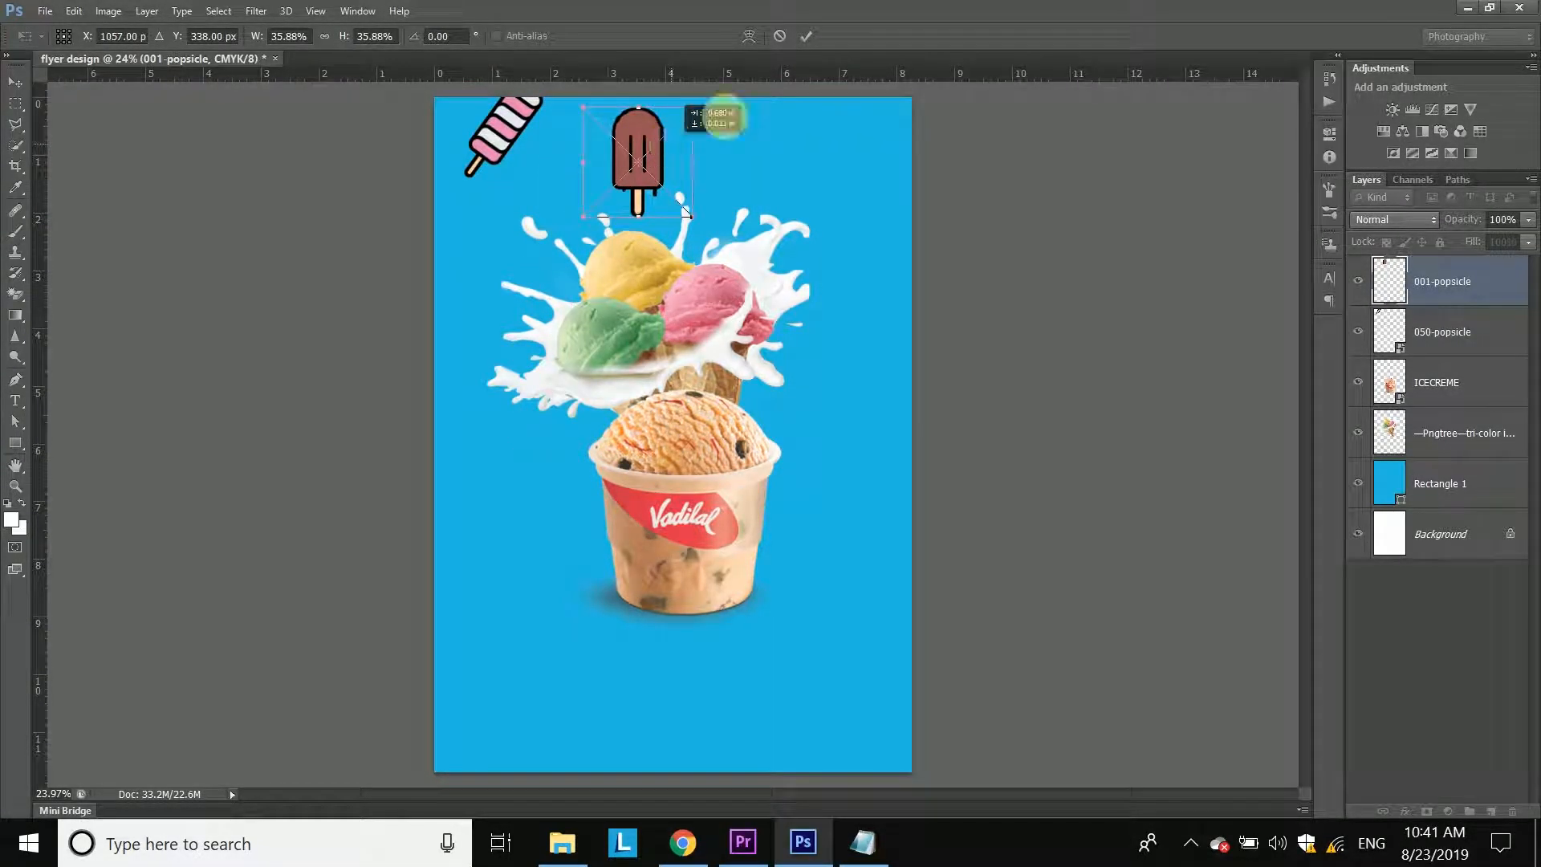
left_click(806, 36)
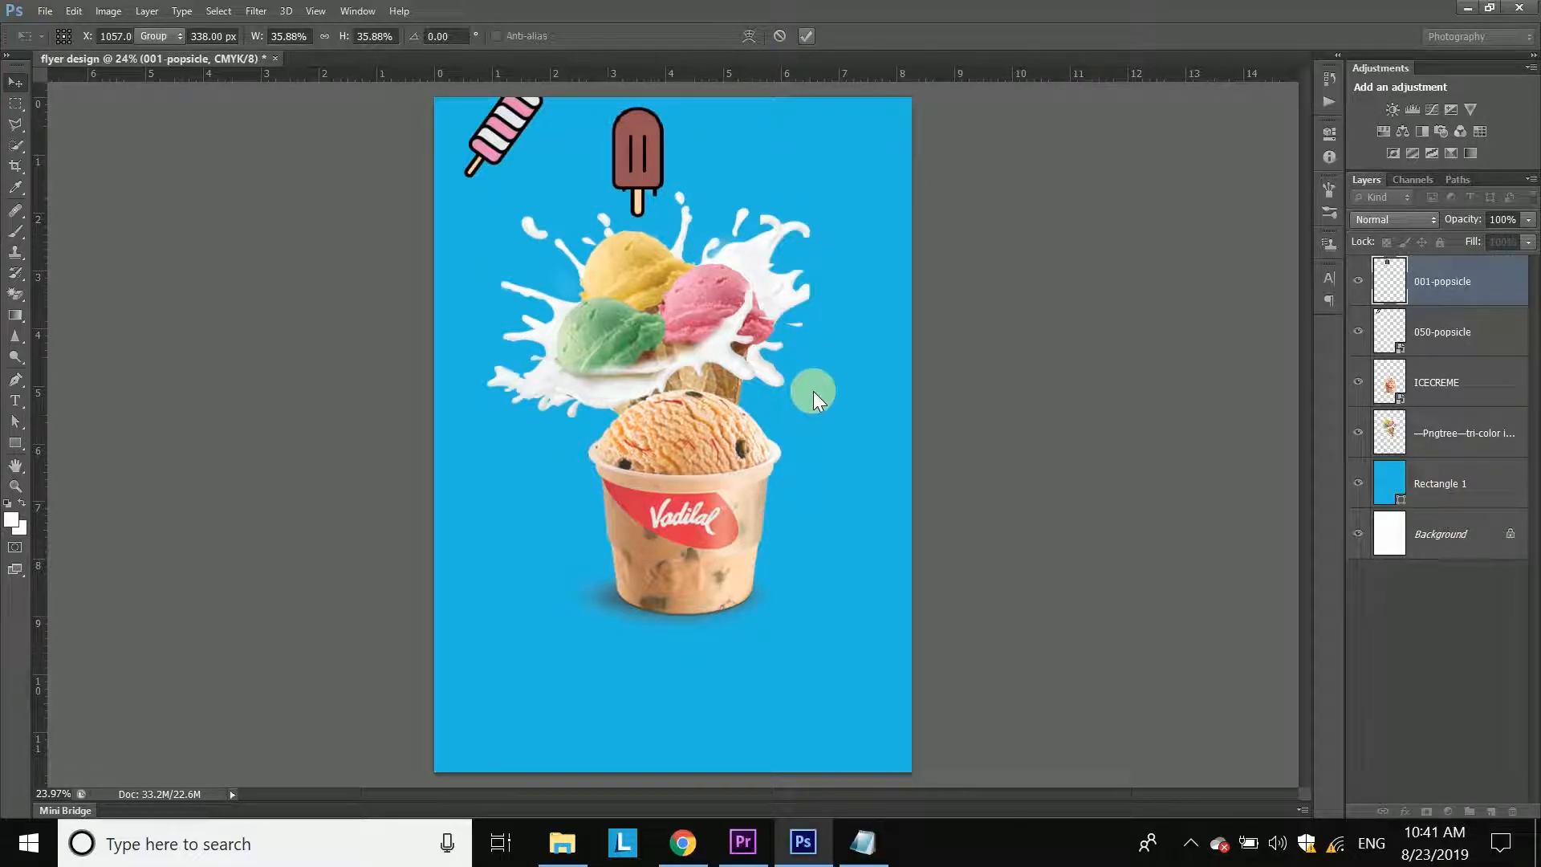
Step: Place 002-ice cream scaled down and tilted beside the right milk splash, and a small 003-sorbet near the flyer's top-right corner
left_click_drag(826, 585, 723, 485)
left_click_drag(807, 449, 821, 393)
left_click_drag(678, 370, 867, 243)
left_click_drag(936, 323, 904, 297)
left_click(808, 36)
left_click_drag(699, 426, 737, 316)
left_click_drag(867, 171, 758, 278)
left_click_drag(735, 348, 886, 165)
left_click(807, 36)
Step: Place 004-ice cream, small and tilted, overlapping the flyer's left edge, and a tiny 005-ice cream sandwich above and to its right
left_click_drag(826, 586, 743, 475)
left_click_drag(709, 438, 788, 132)
left_click_drag(820, 193, 807, 172)
left_click_drag(761, 120, 460, 298)
left_click_drag(662, 313, 652, 330)
mouse_move(459, 309)
left_mouse_down()
mouse_move(447, 240)
mouse_move(457, 317)
left_mouse_up()
left_click_drag(652, 322, 654, 183)
left_click(810, 38)
left_click_drag(827, 284, 510, 223)
left_click(807, 36)
Step: Place a small 010-ice cream overlapping the flyer's top edge and a tilted 012-watermelon overlapping the right edge beside the cup
left_click_drag(828, 286, 750, 367)
left_click_drag(741, 371, 819, 63)
left_click_drag(832, 214, 799, 176)
left_click_drag(828, 589, 693, 394)
left_click_drag(652, 363, 986, 408)
left_click_drag(1018, 393, 1015, 416)
left_click(806, 37)
Step: Place a small 019-search icon to the right of the cup and a small 032-melted icon to its lower left
left_click_drag(827, 281, 825, 414)
left_click(806, 36)
left_click_drag(827, 282, 625, 502)
left_click_drag(607, 526, 577, 548)
left_click(806, 36)
Step: Place the 040-waffle icon scaled down and tilted, overlapping the flyer's right edge above the watermelon
left_click_drag(827, 282, 703, 407)
left_click_drag(727, 438, 713, 479)
left_click_drag(678, 440, 895, 265)
left_click_drag(986, 309, 969, 351)
left_click(808, 35)
Step: Place the 045-popsicle icon scaled down and slightly tilted, left of the cup and above the melted cone
left_click_drag(827, 282, 632, 479)
left_click_drag(709, 534, 706, 584)
left_click_drag(619, 512, 547, 444)
left_click_drag(575, 432, 507, 482)
left_click_drag(493, 480, 507, 455)
left_click(806, 36)
Step: Place the 049-ice cream cone icon at about 18.58%, rotated about 48°, at the flyer's left edge below the top-left popsicle
left_click_drag(828, 282, 464, 151)
left_click_drag(515, 196, 486, 299)
left_click_drag(497, 167, 449, 184)
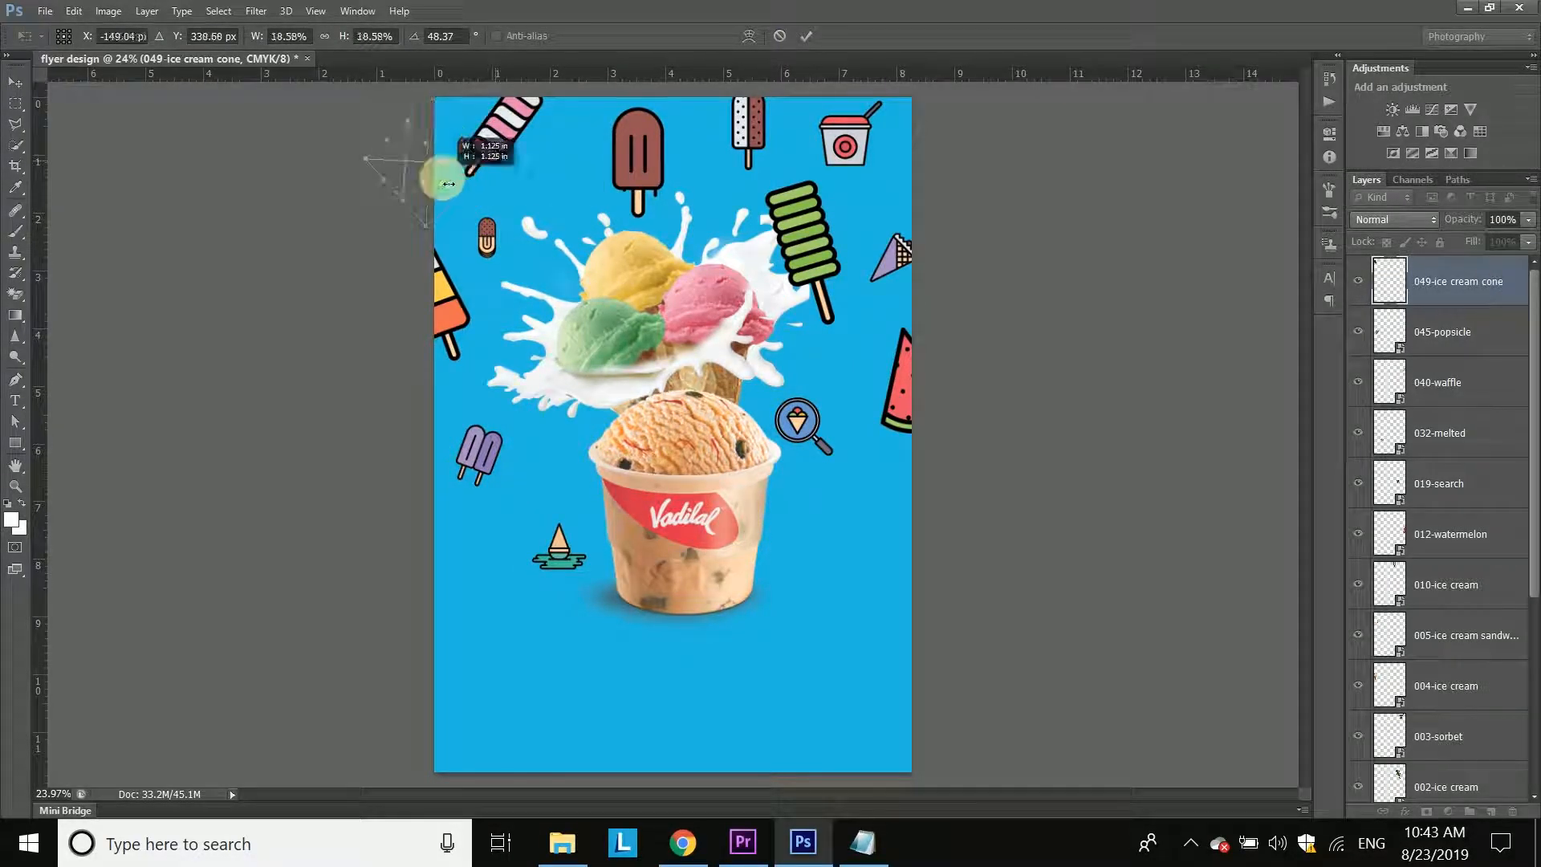
left_click(803, 37)
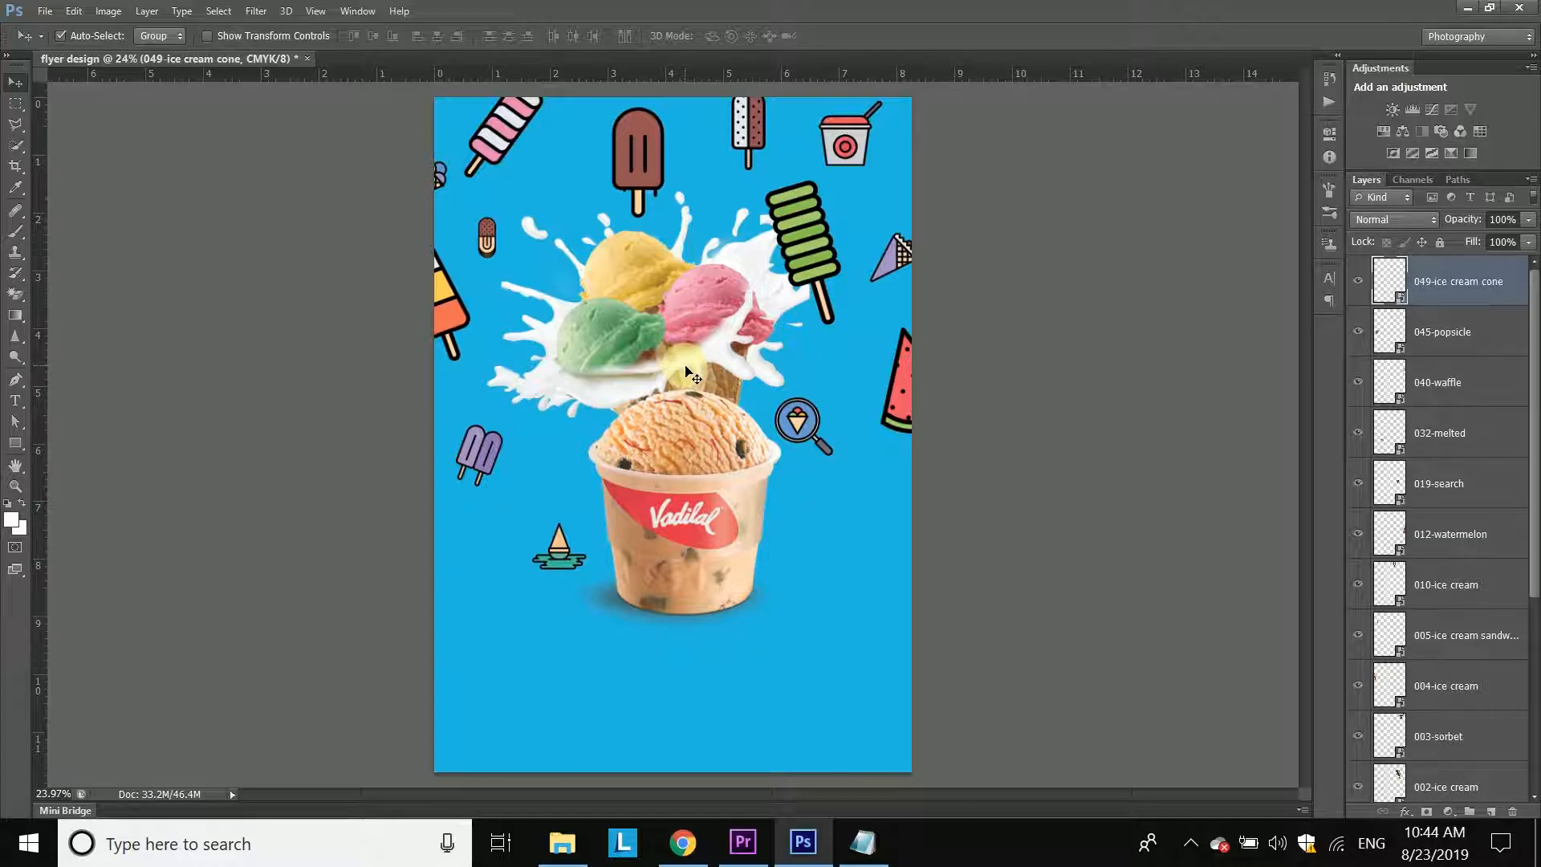
Step: Adjust the upper icons' spacing: shift the sorbet and both popsicles right, and the green ice cream and small cone up and right
left_click_drag(848, 147, 861, 151)
left_click_drag(822, 219, 832, 202)
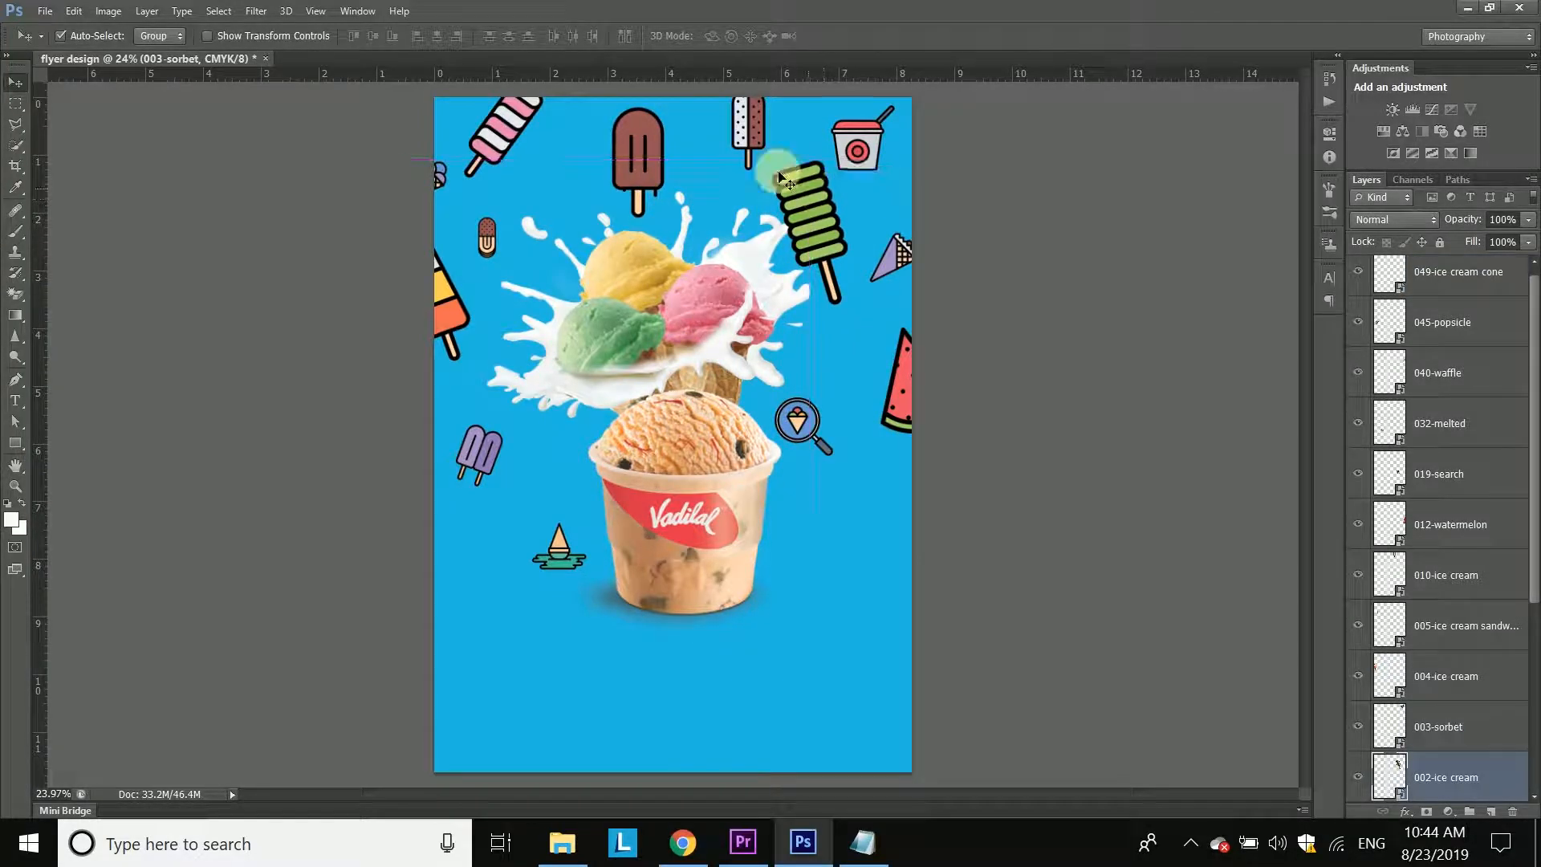
left_click_drag(650, 157, 656, 153)
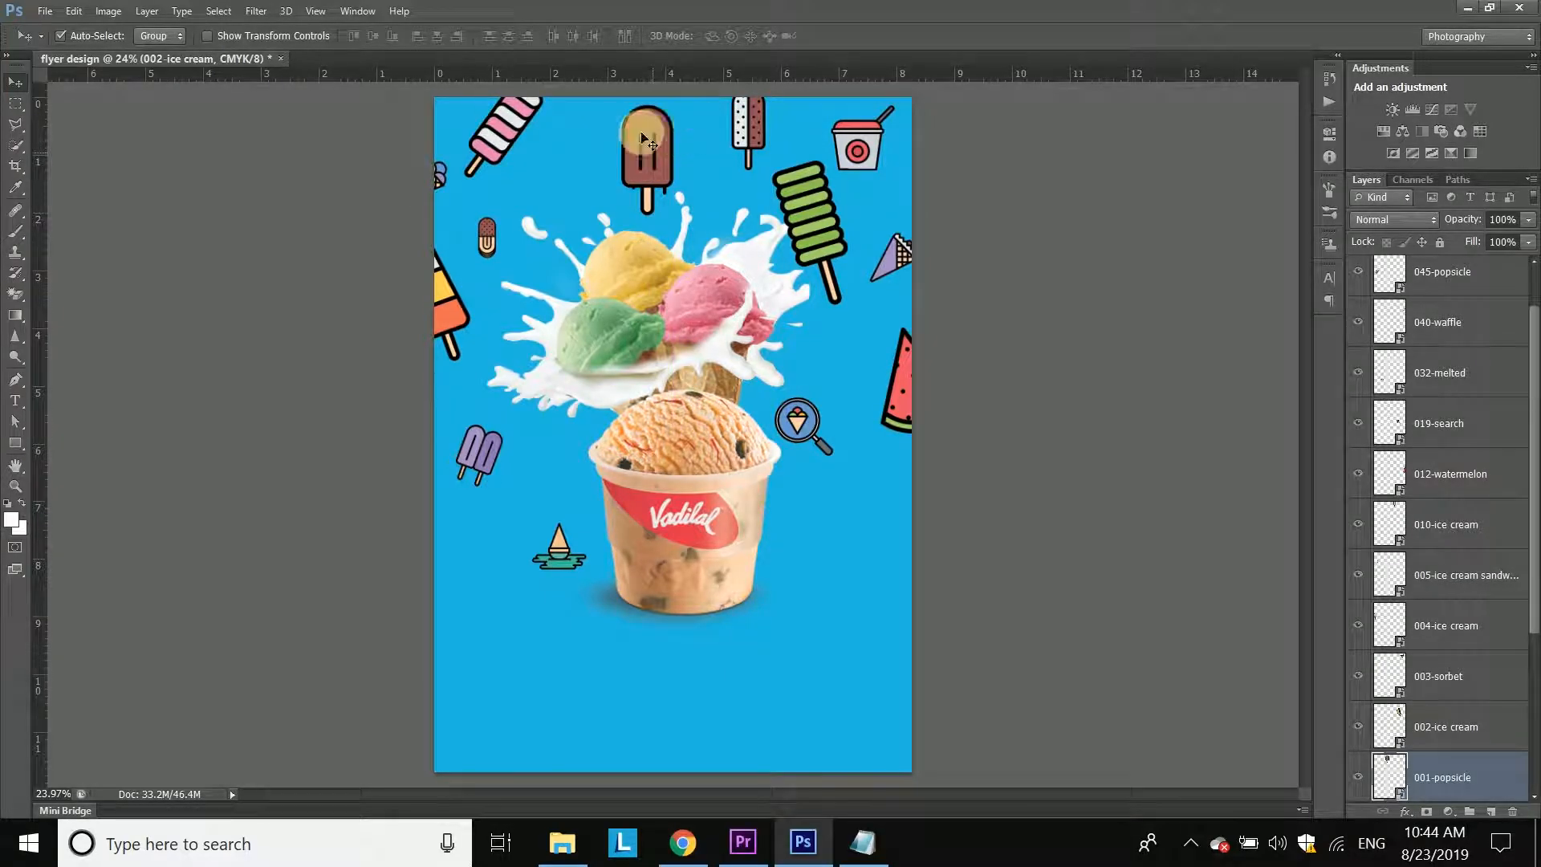
left_click_drag(515, 120, 537, 128)
left_click_drag(441, 173, 464, 146)
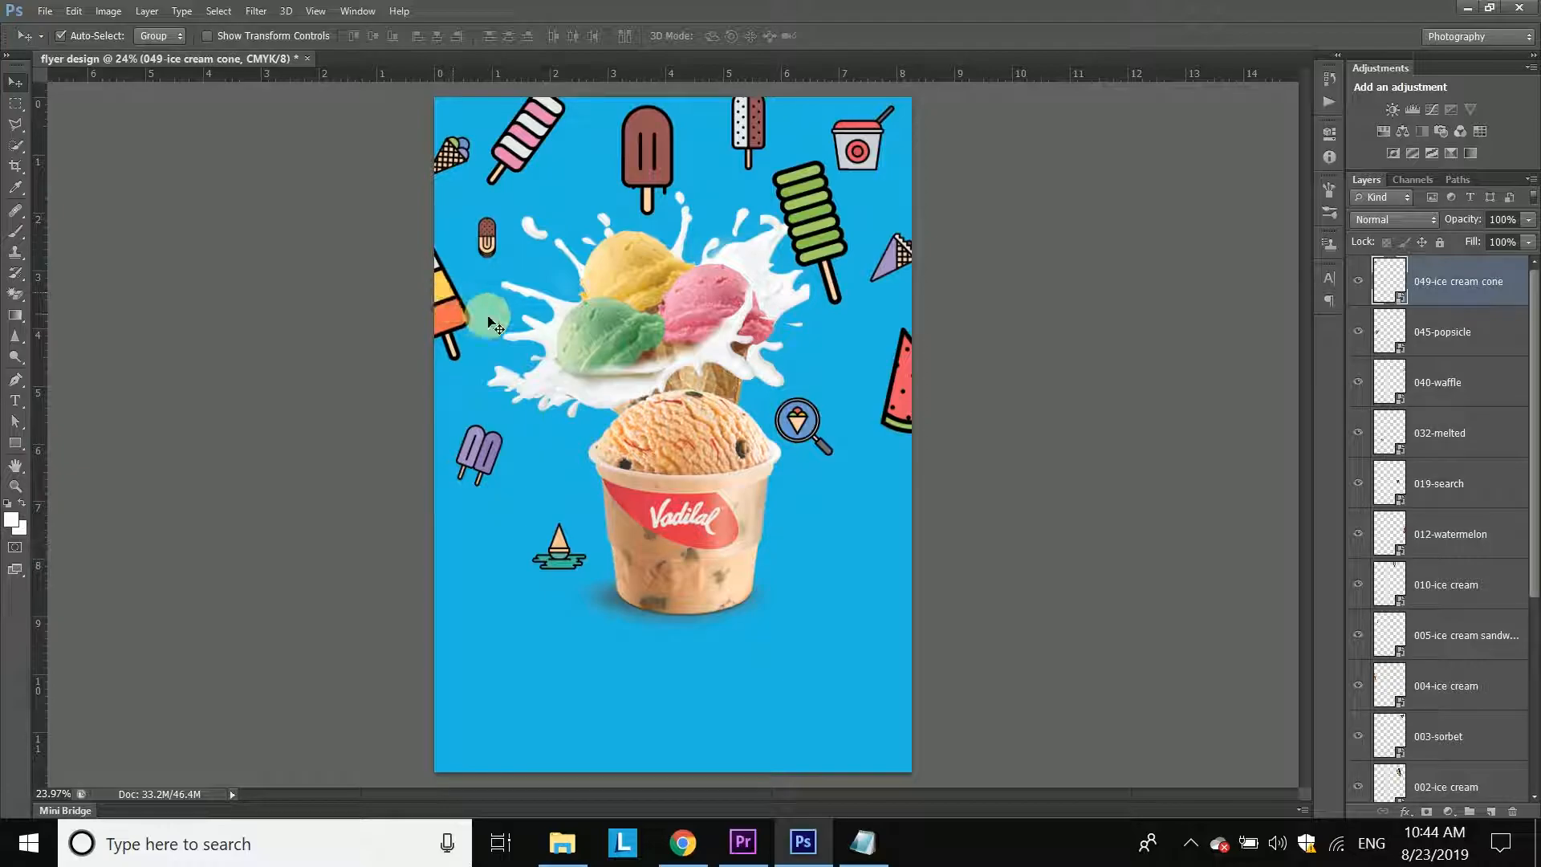
Step: Shift the purple popsicle and melted cone up, the search icon right, and the watermelon further up past the right edge
left_click_drag(483, 454, 485, 437)
mouse_move(813, 446)
left_mouse_down()
mouse_move(843, 438)
mouse_move(831, 446)
left_mouse_up()
left_click_drag(905, 400, 917, 366)
left_click_drag(567, 549, 563, 514)
Step: Select the layers from 049-ice cream cone down through the tri-color layer and lower their opacity to 17%
left_click(1486, 288)
scroll(1472, 425, "down", 6)
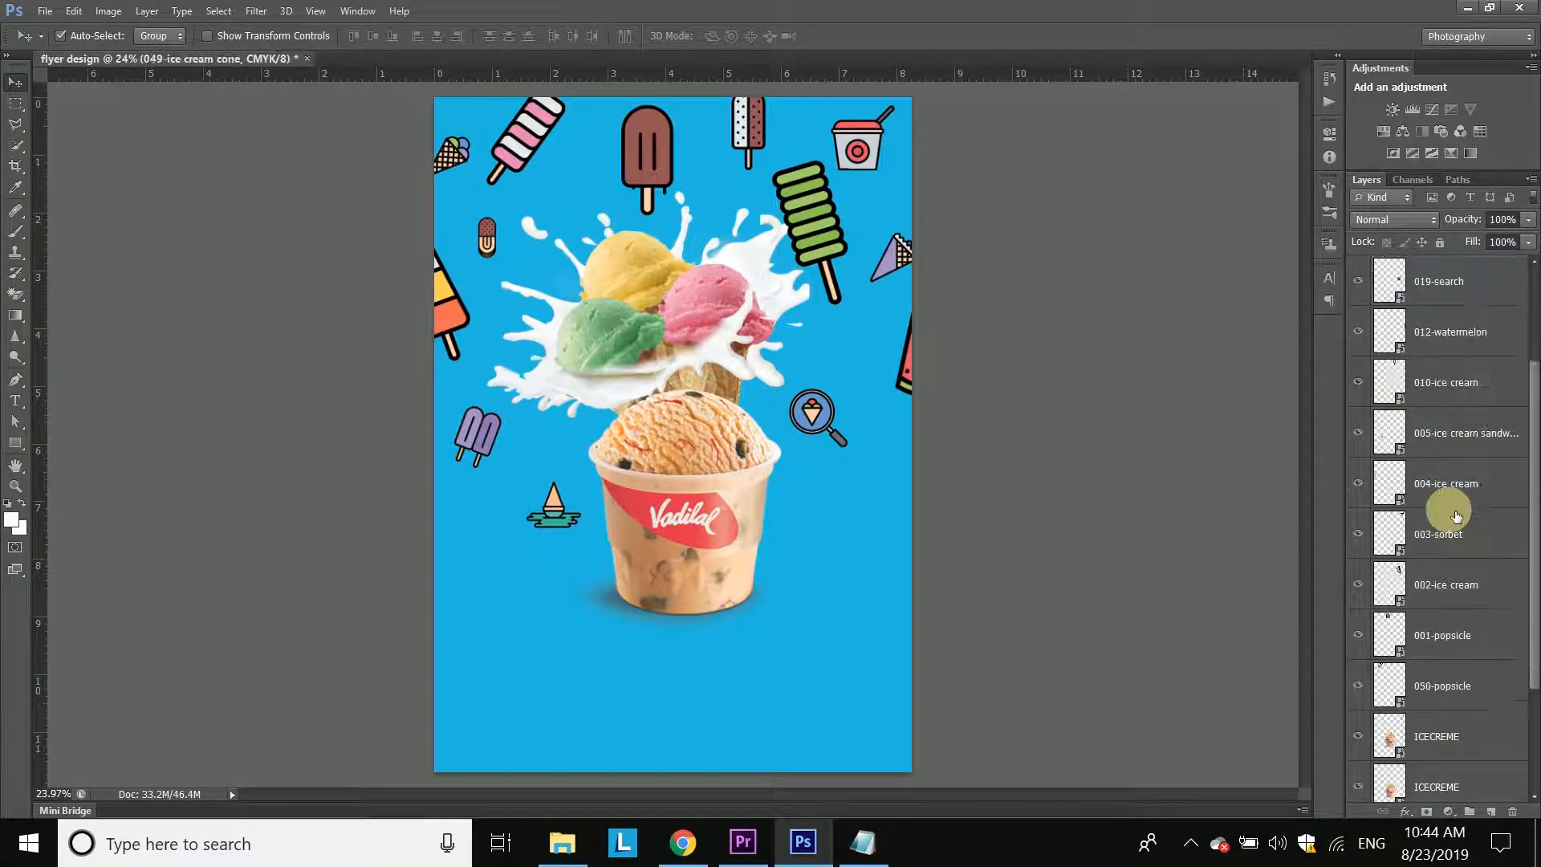
left_click(1455, 691, "shift")
left_click_drag(1469, 218, 1390, 248)
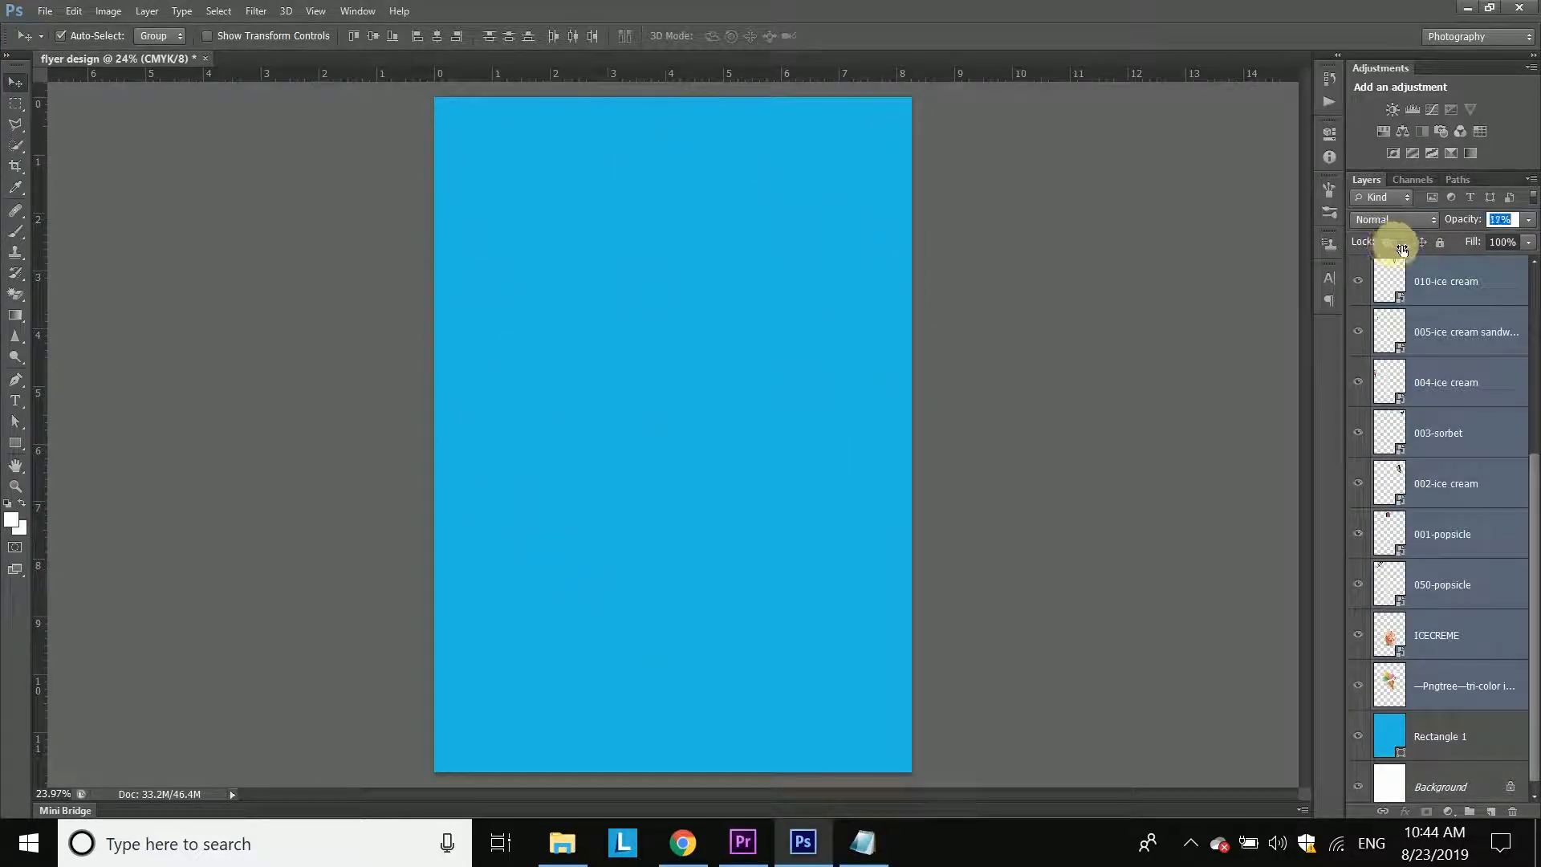
Step: Remove the tri-color and ICECREME layers from the selection and lower the icon layers' opacity to 1%
left_click(1463, 699, "ctrl")
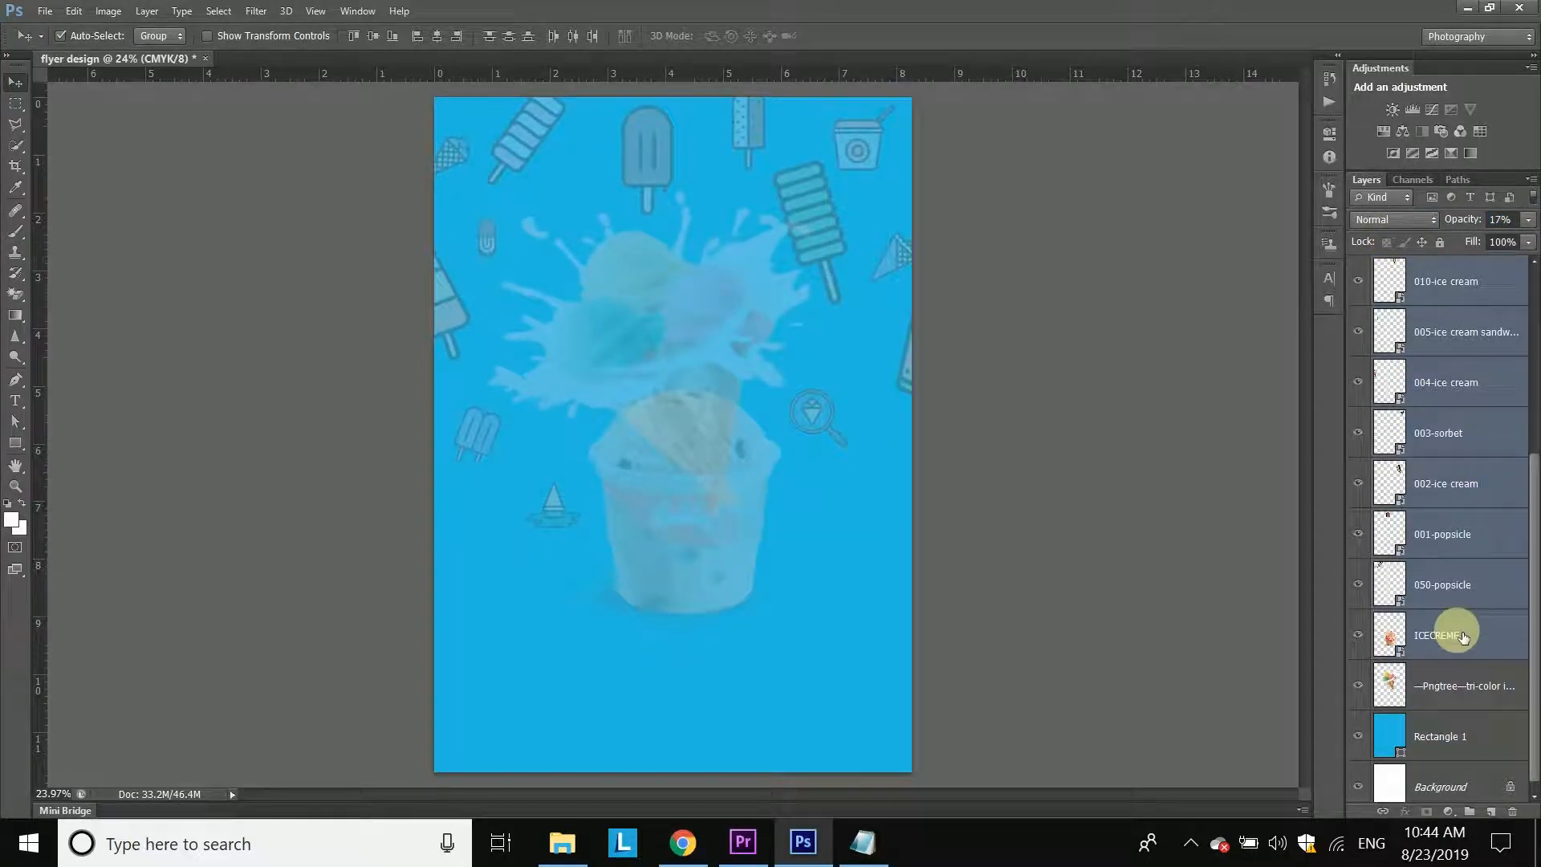
left_click(1462, 631, "ctrl")
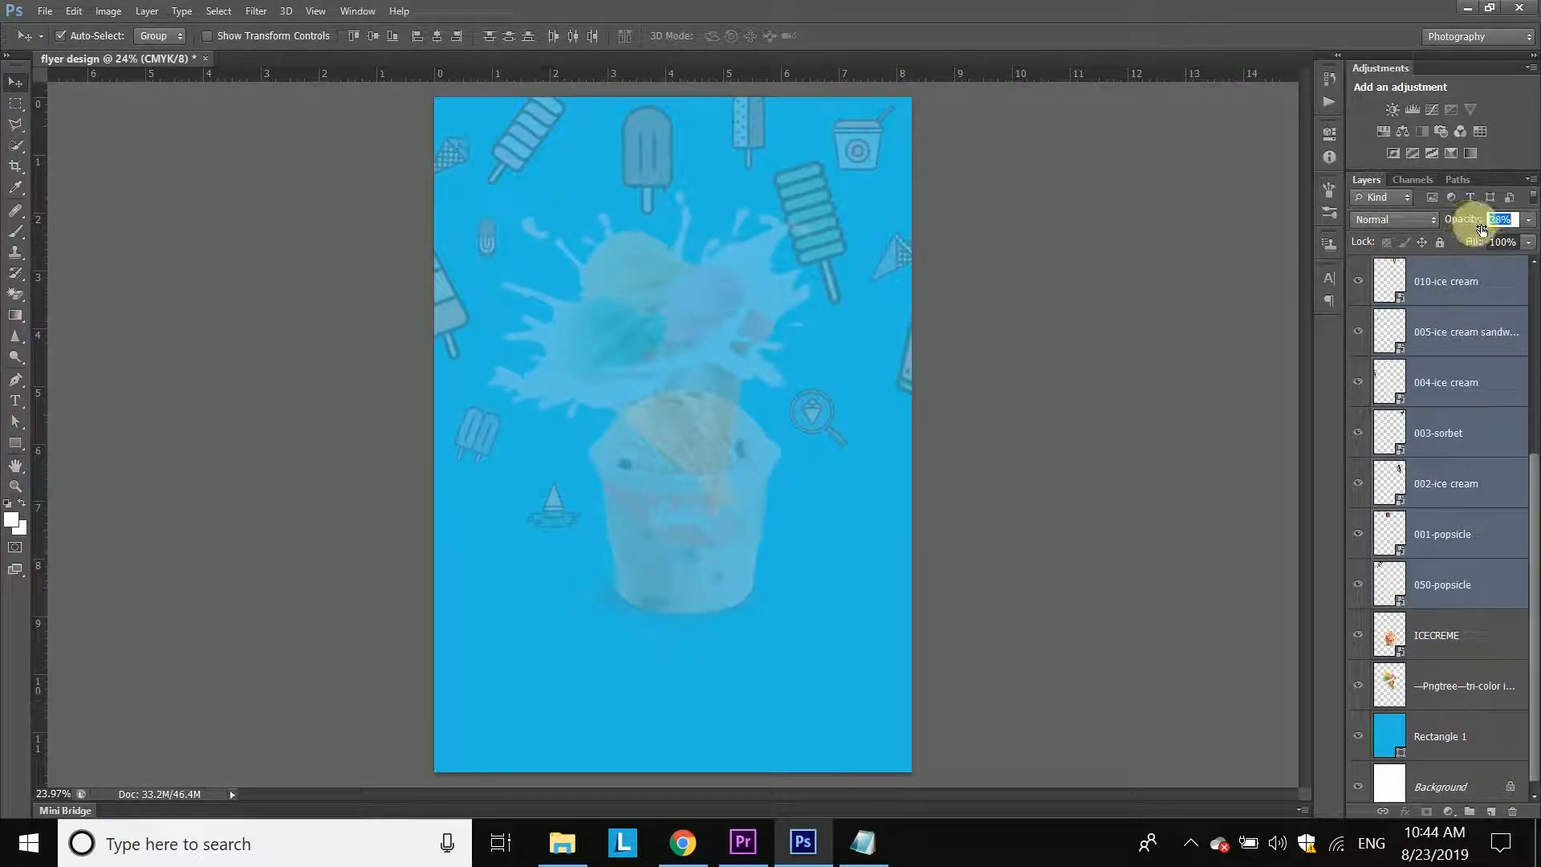
key("BackSpace")
left_click_drag(1463, 229, 1455, 229)
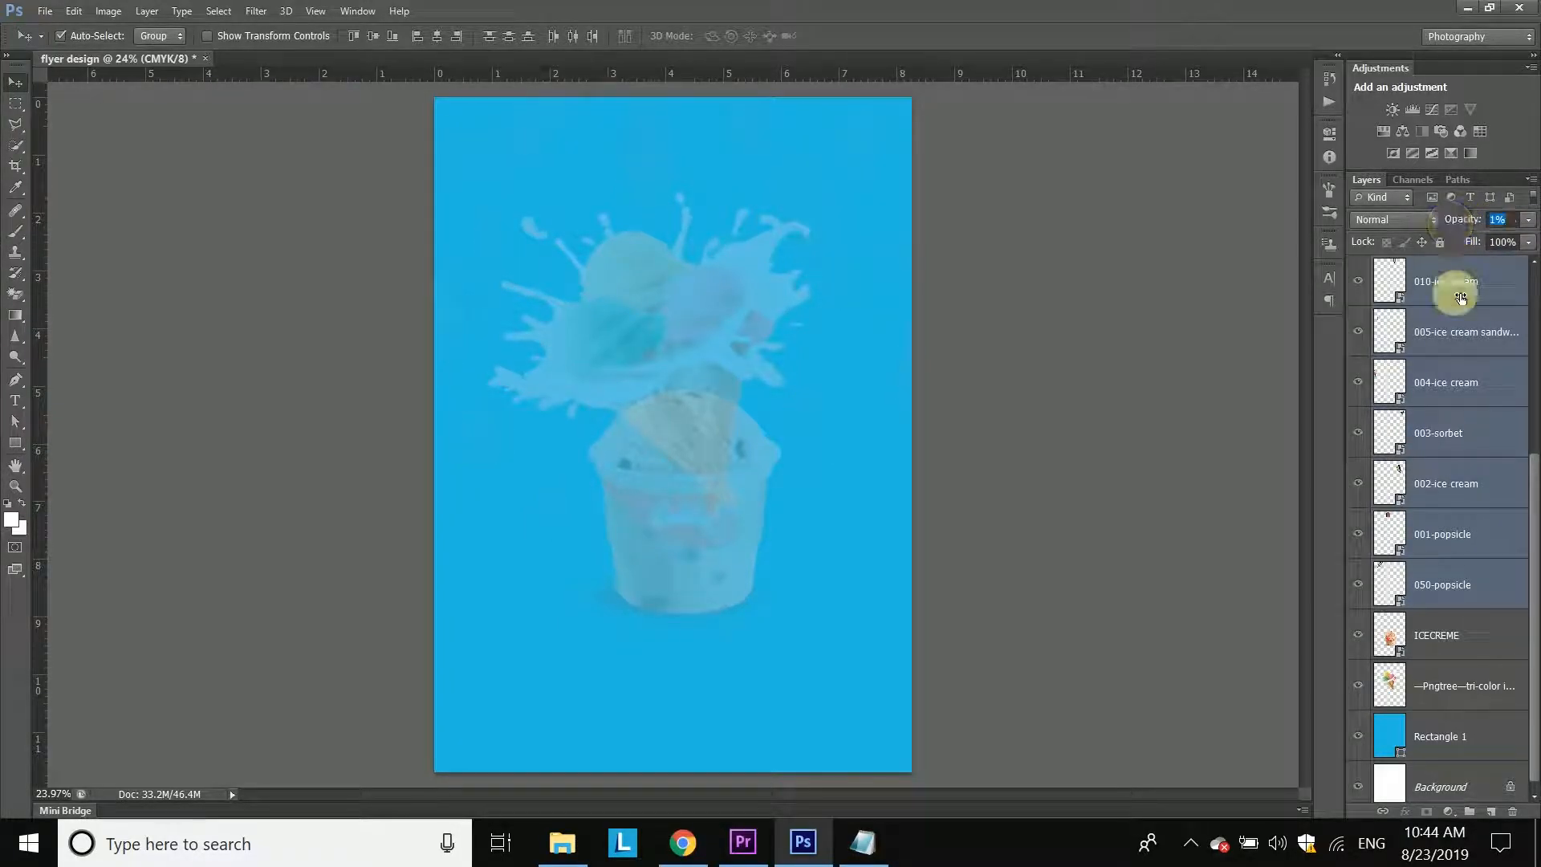
Step: Restore the ICECREME and tri-color layers to 100% opacity
left_click(1483, 645)
left_click(1467, 680, "shift")
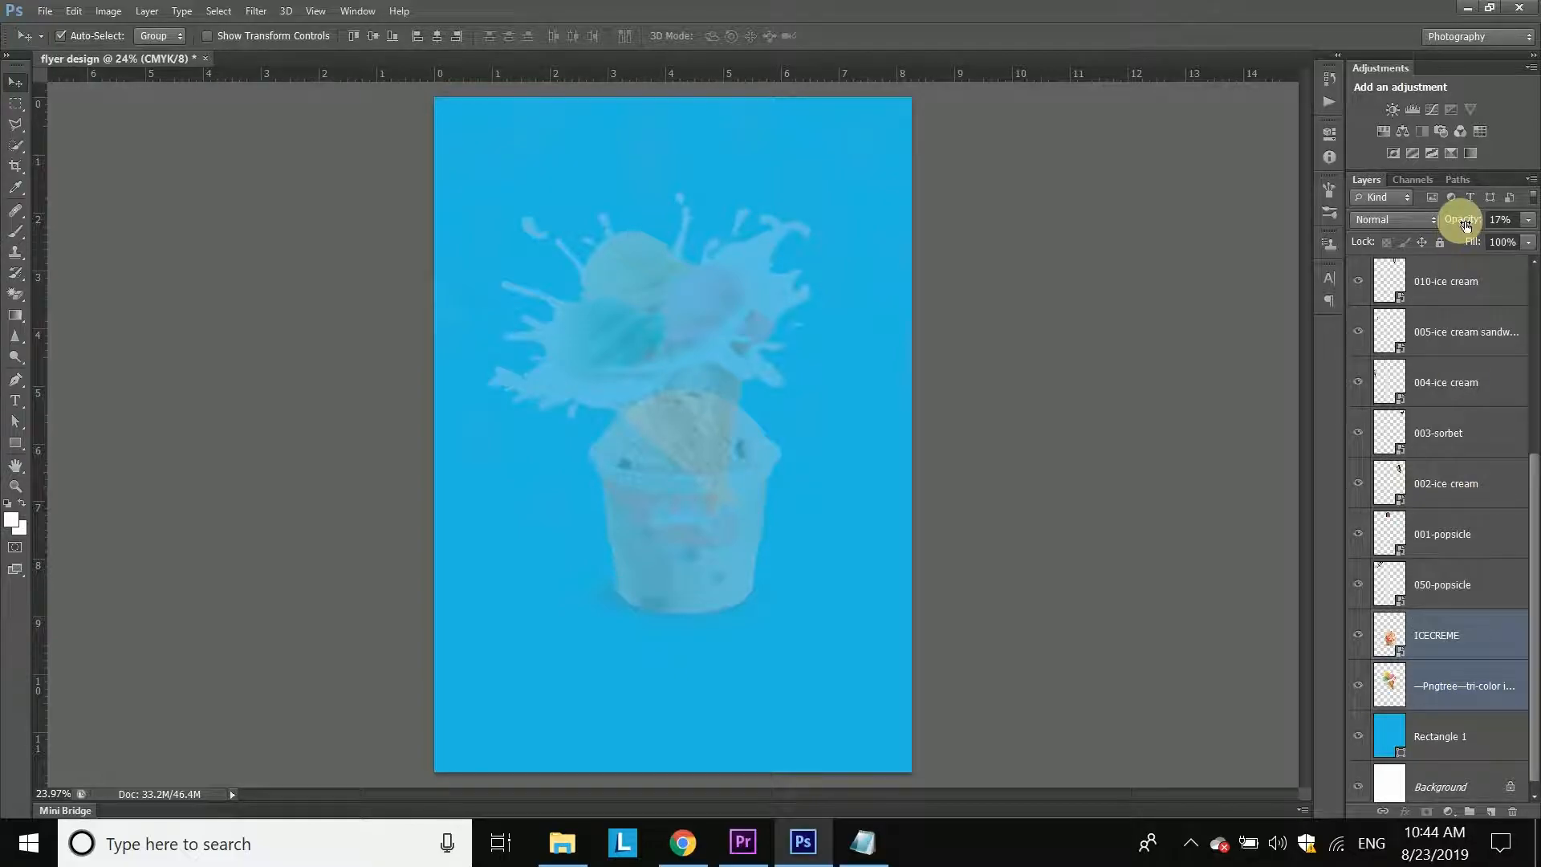
left_click_drag(1461, 221, 1539, 228)
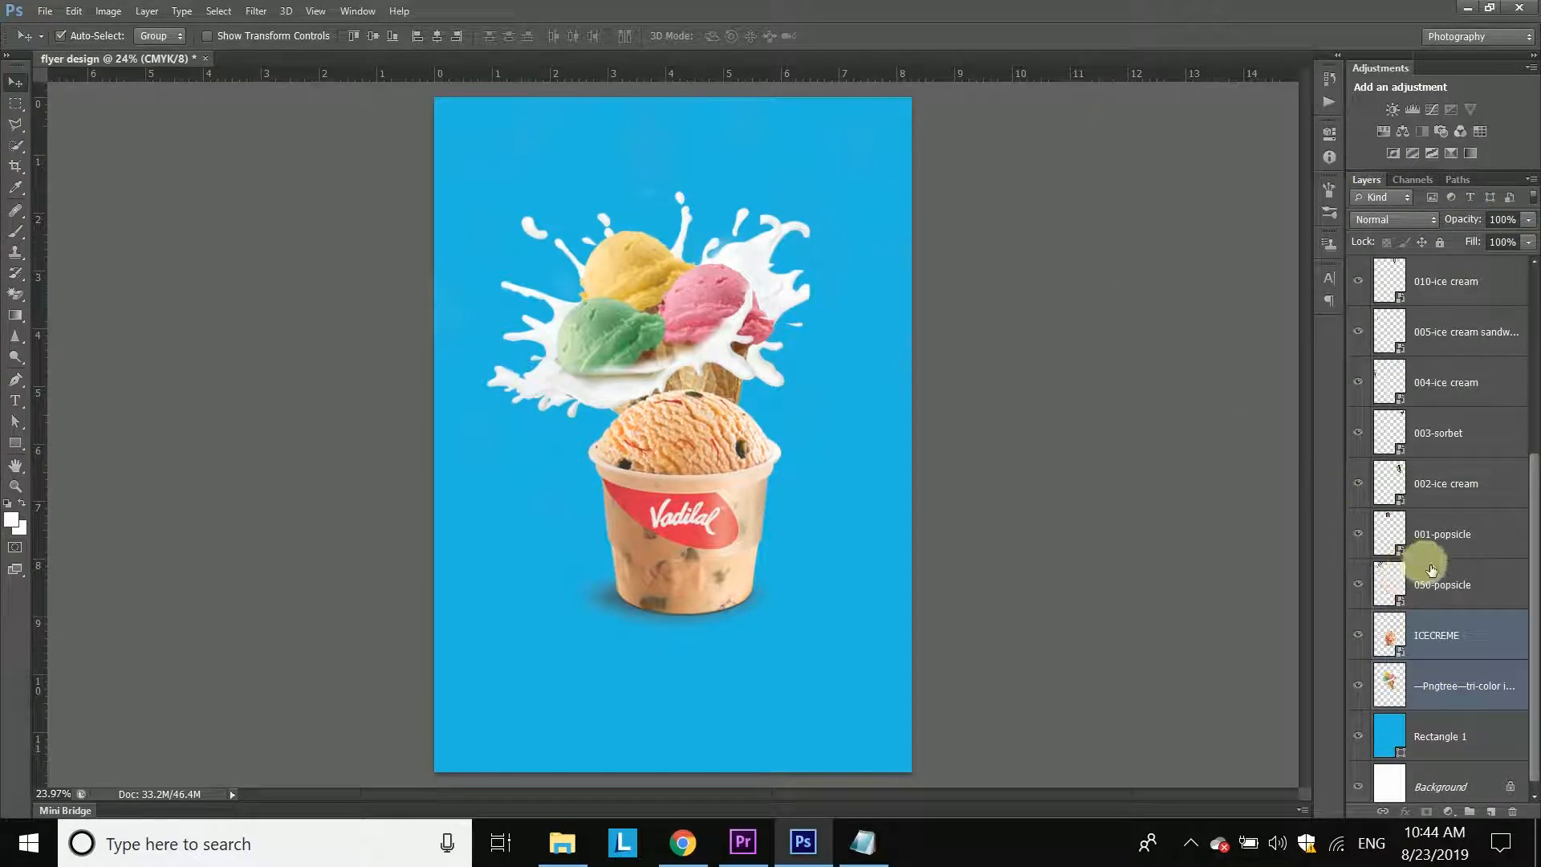
Step: Set the opacity of all icon layers from 050-popsicle through 049-ice cream cone to about 3%, then clear the layer selection
left_click(1446, 586)
scroll(1413, 433, "up", 3)
scroll(1449, 293, "up", 1)
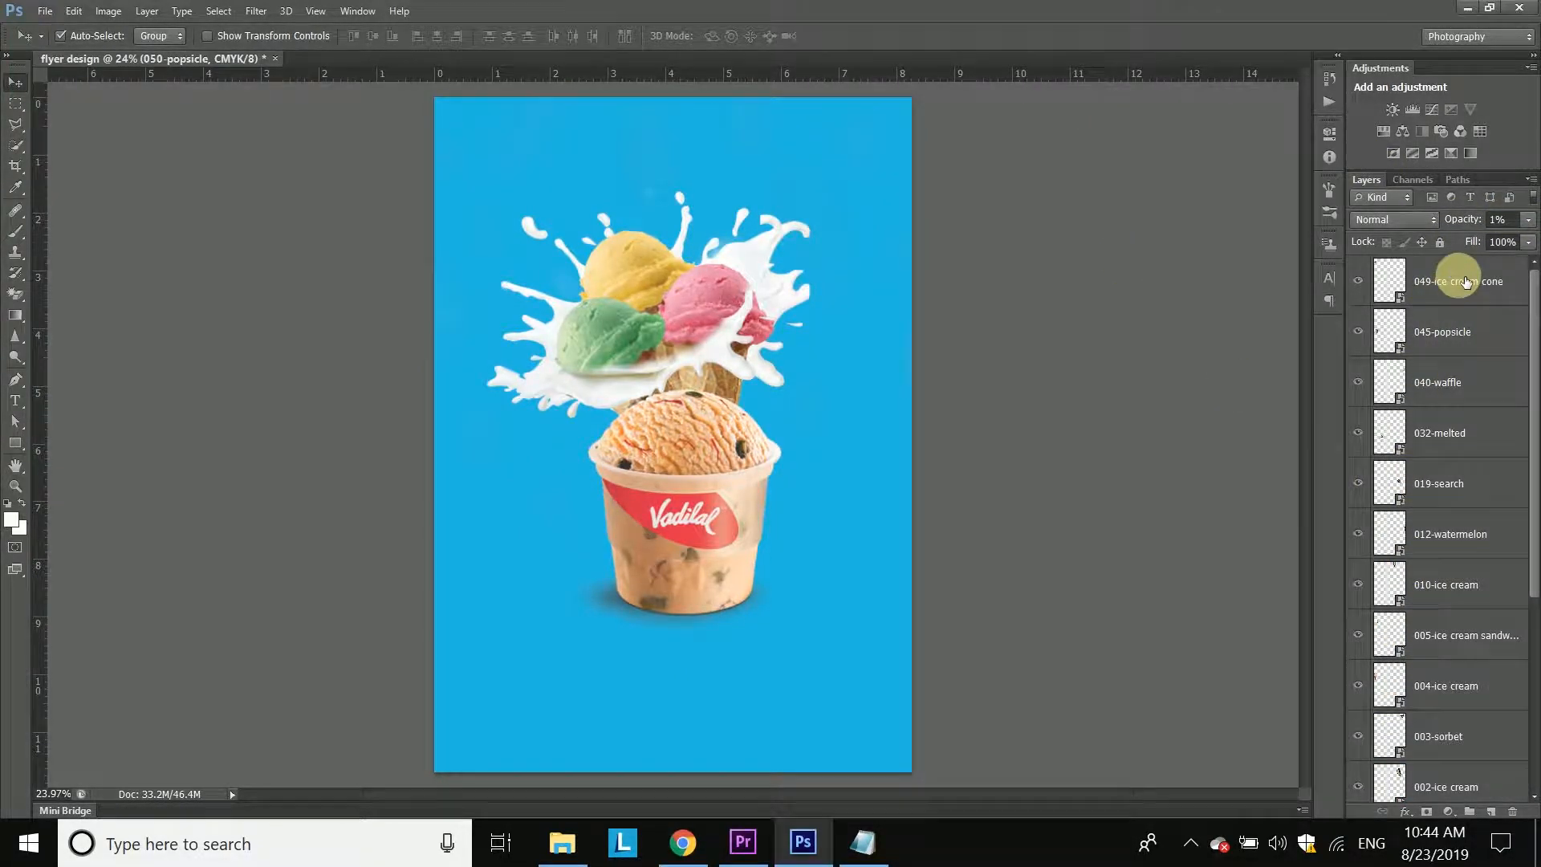
left_click(1459, 279, "shift")
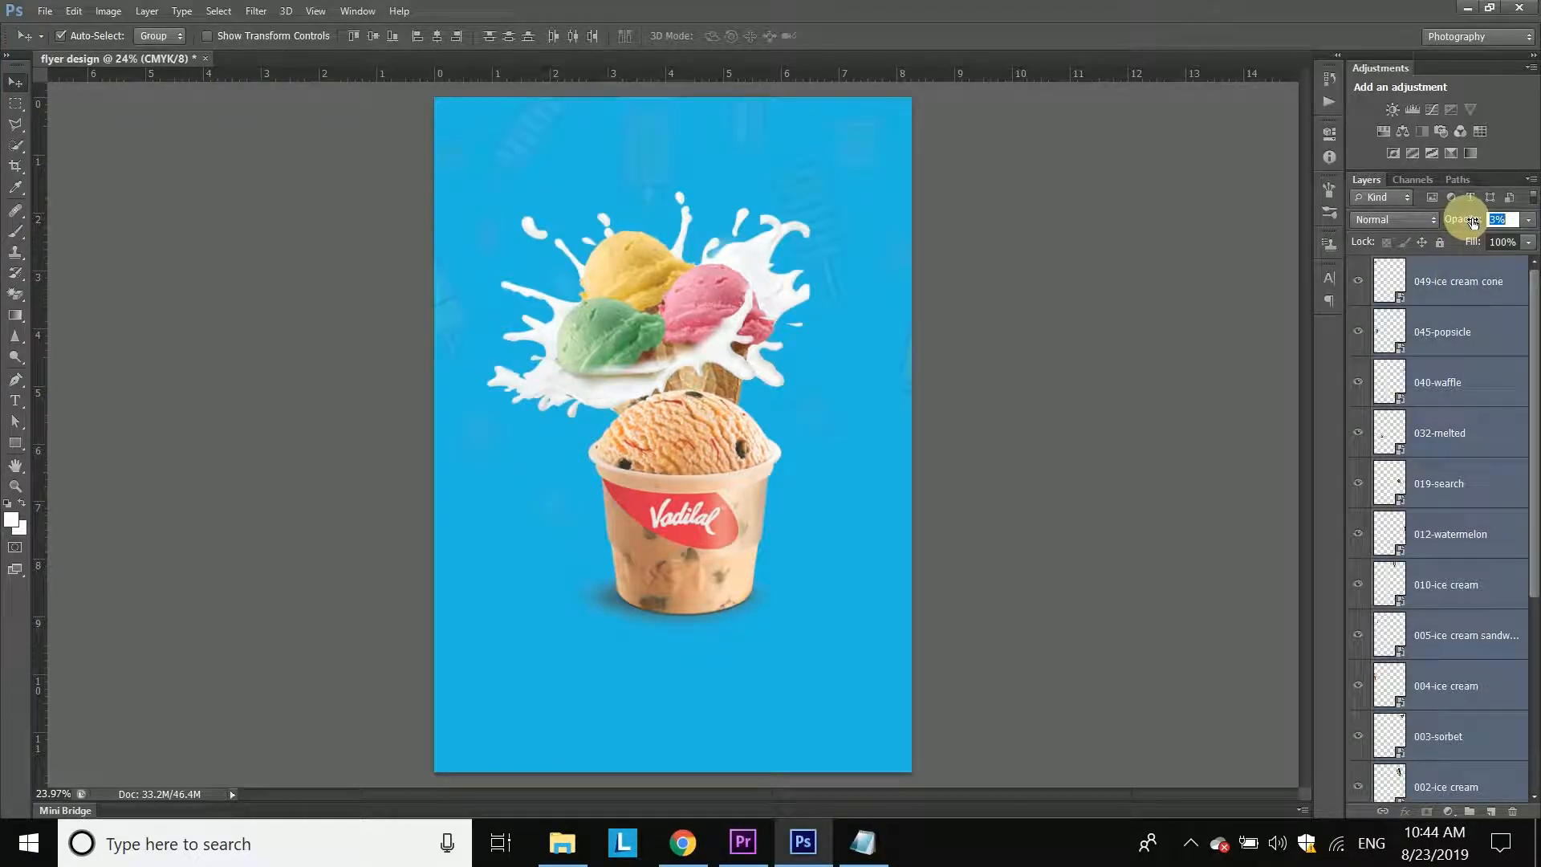
left_click(1153, 477)
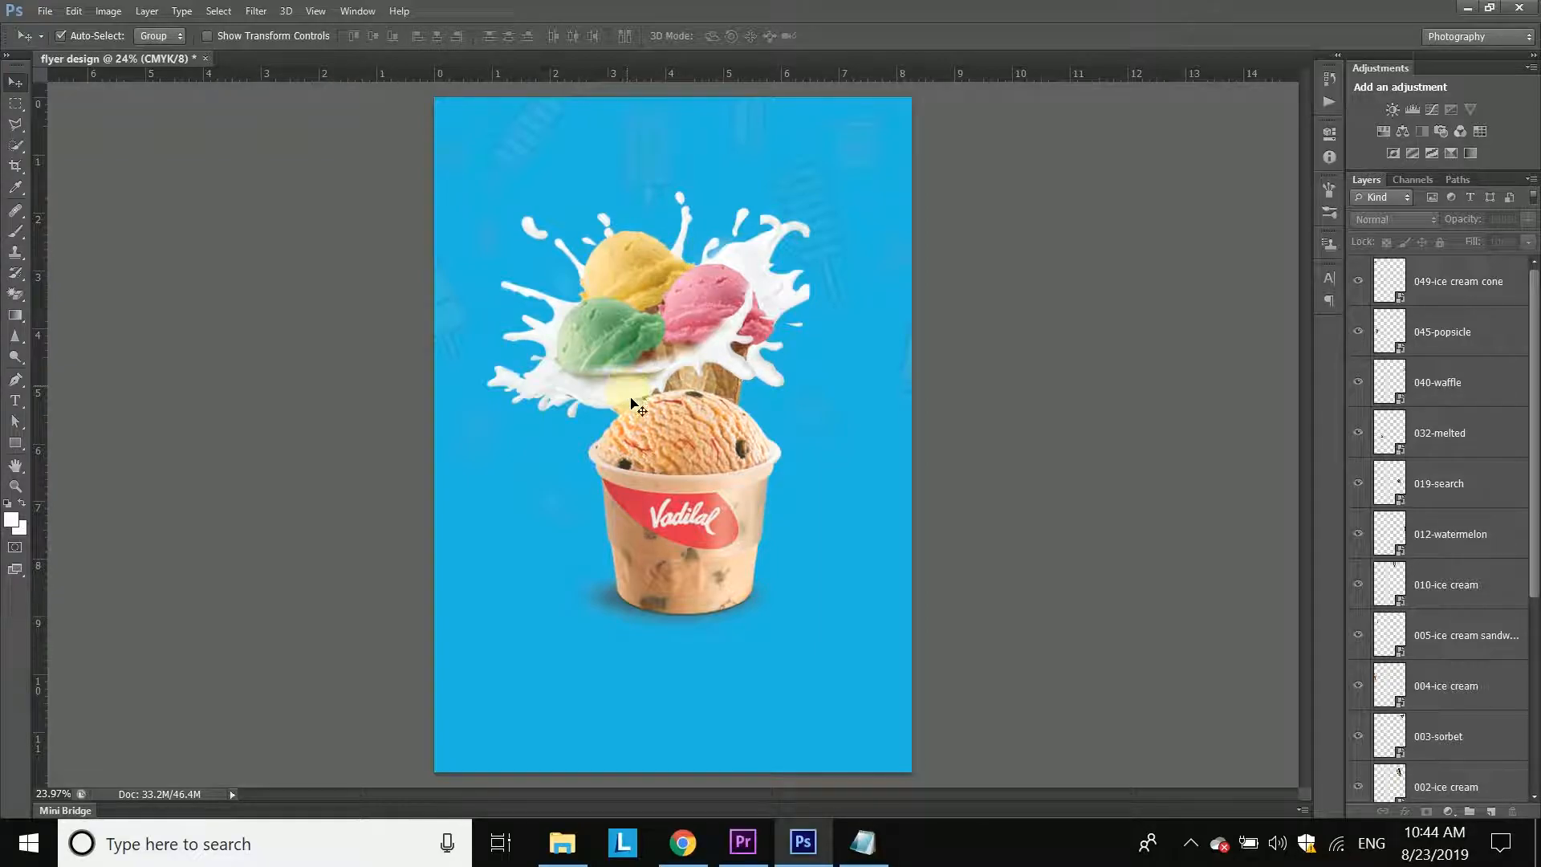
Step: Discard the 1423331_thumb image being placed and continue placing the splash of milk image
scroll(639, 406, "up", 3)
left_click_drag(738, 639, 710, 520)
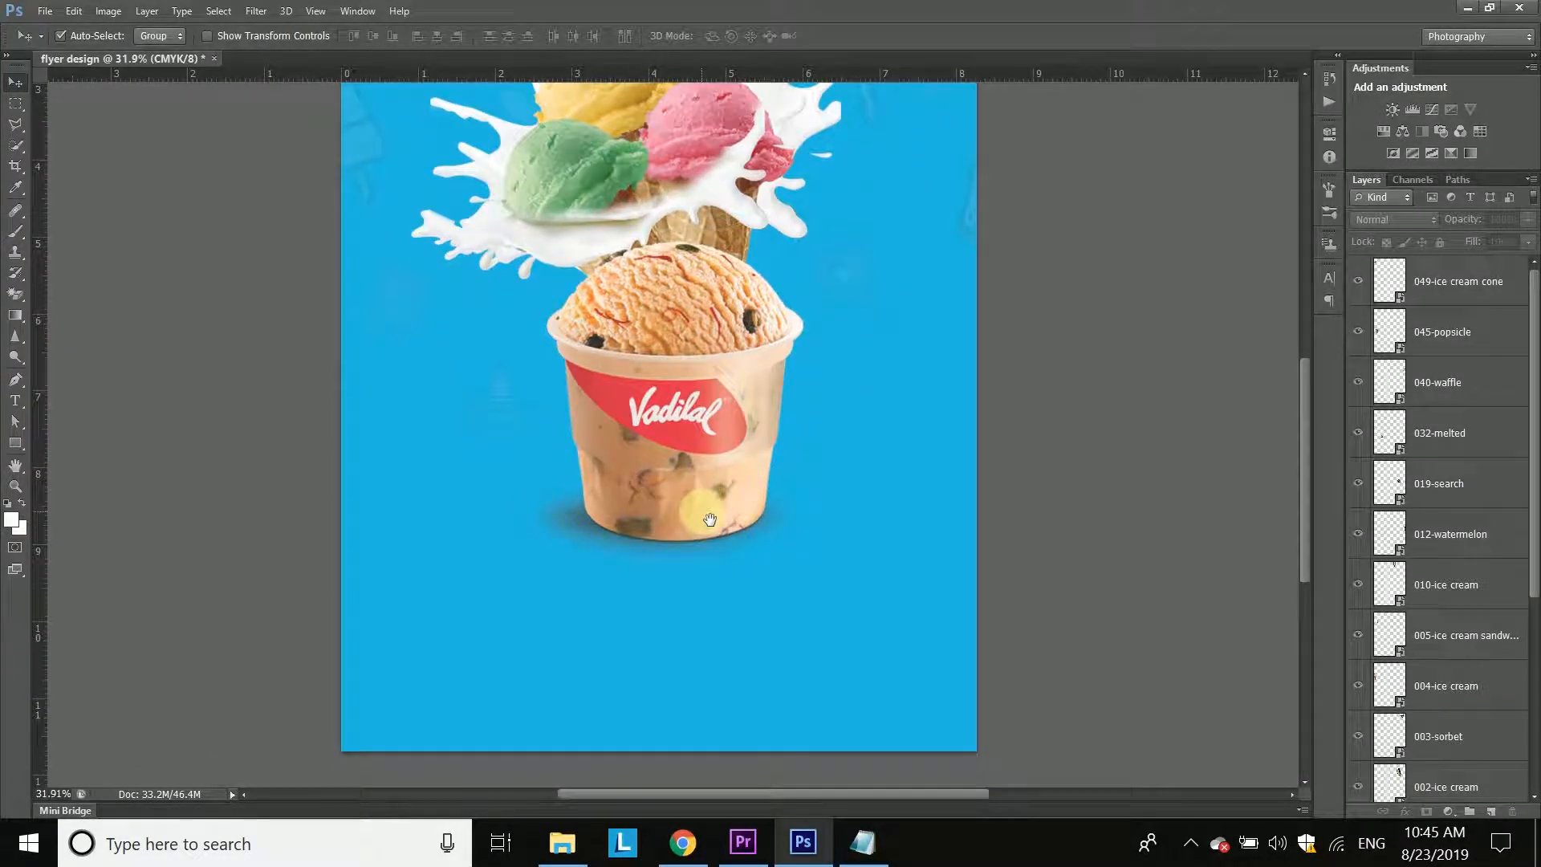
left_click_drag(674, 231, 634, 480)
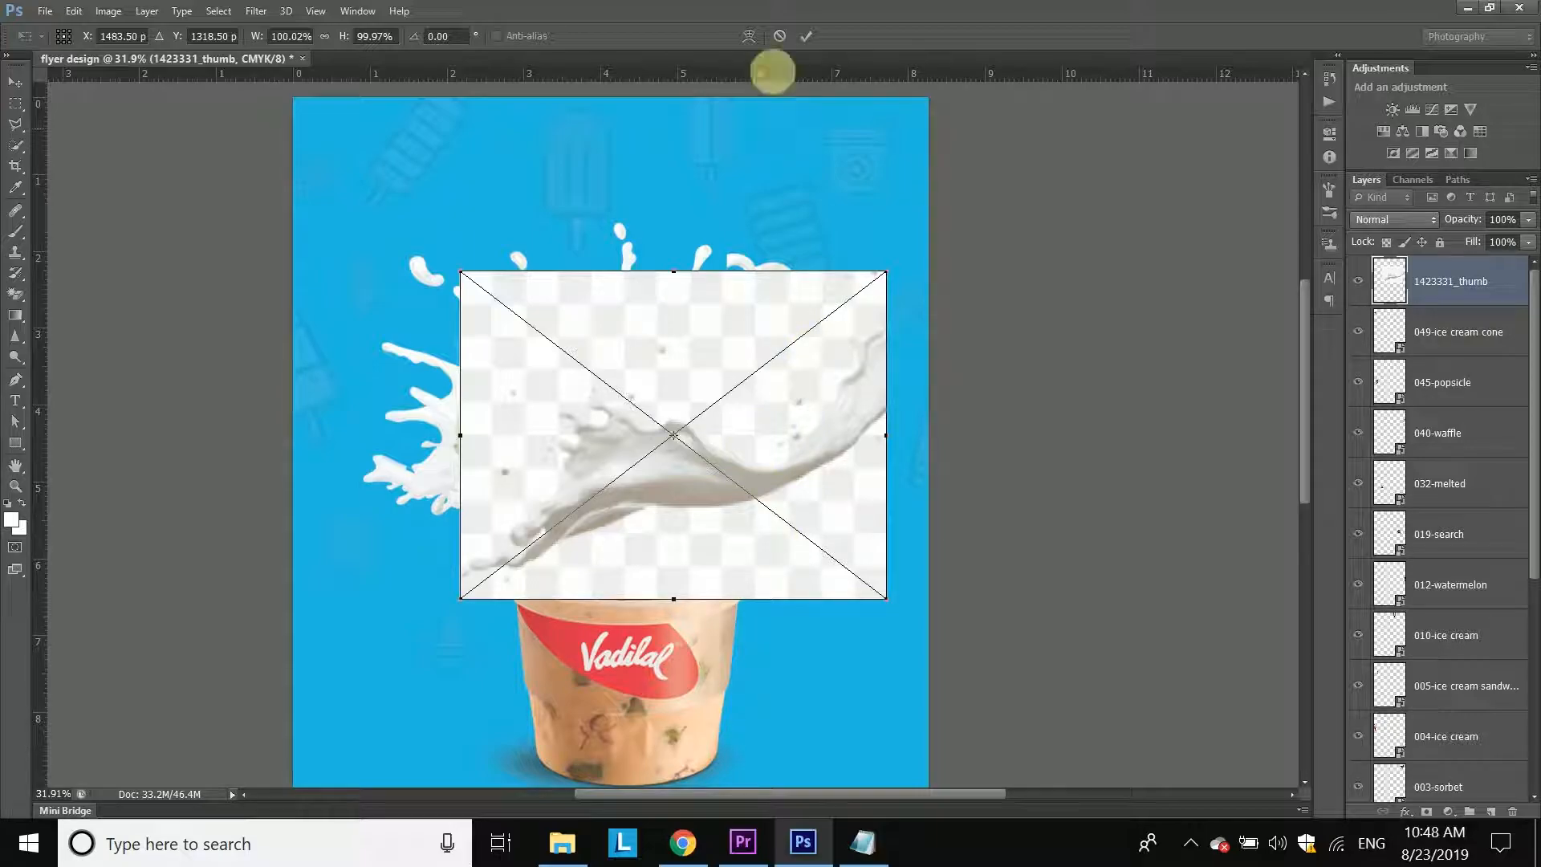
left_click(781, 36)
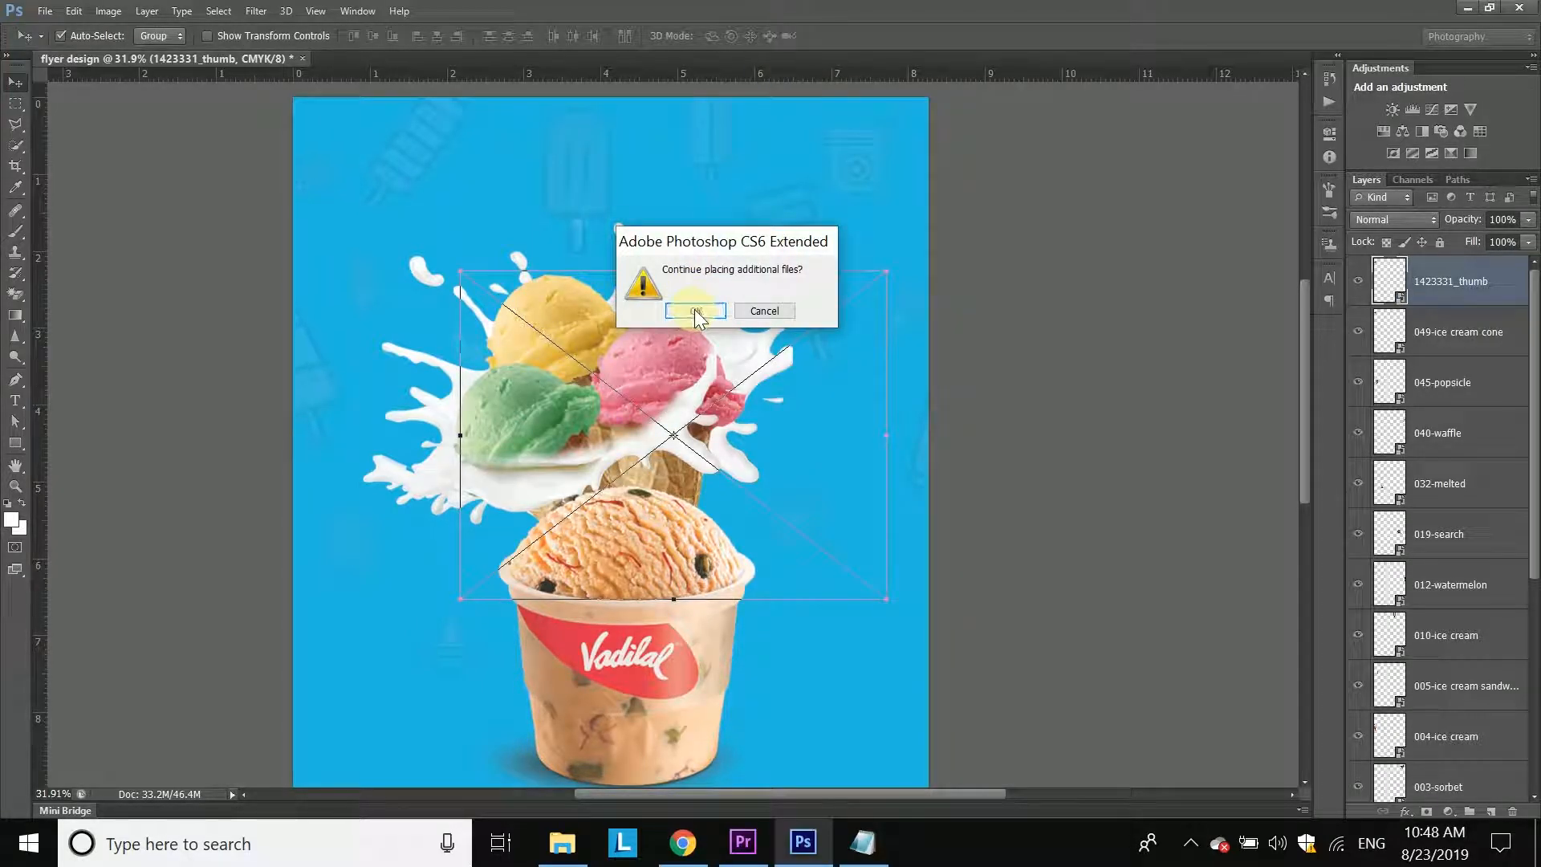
left_click(695, 312)
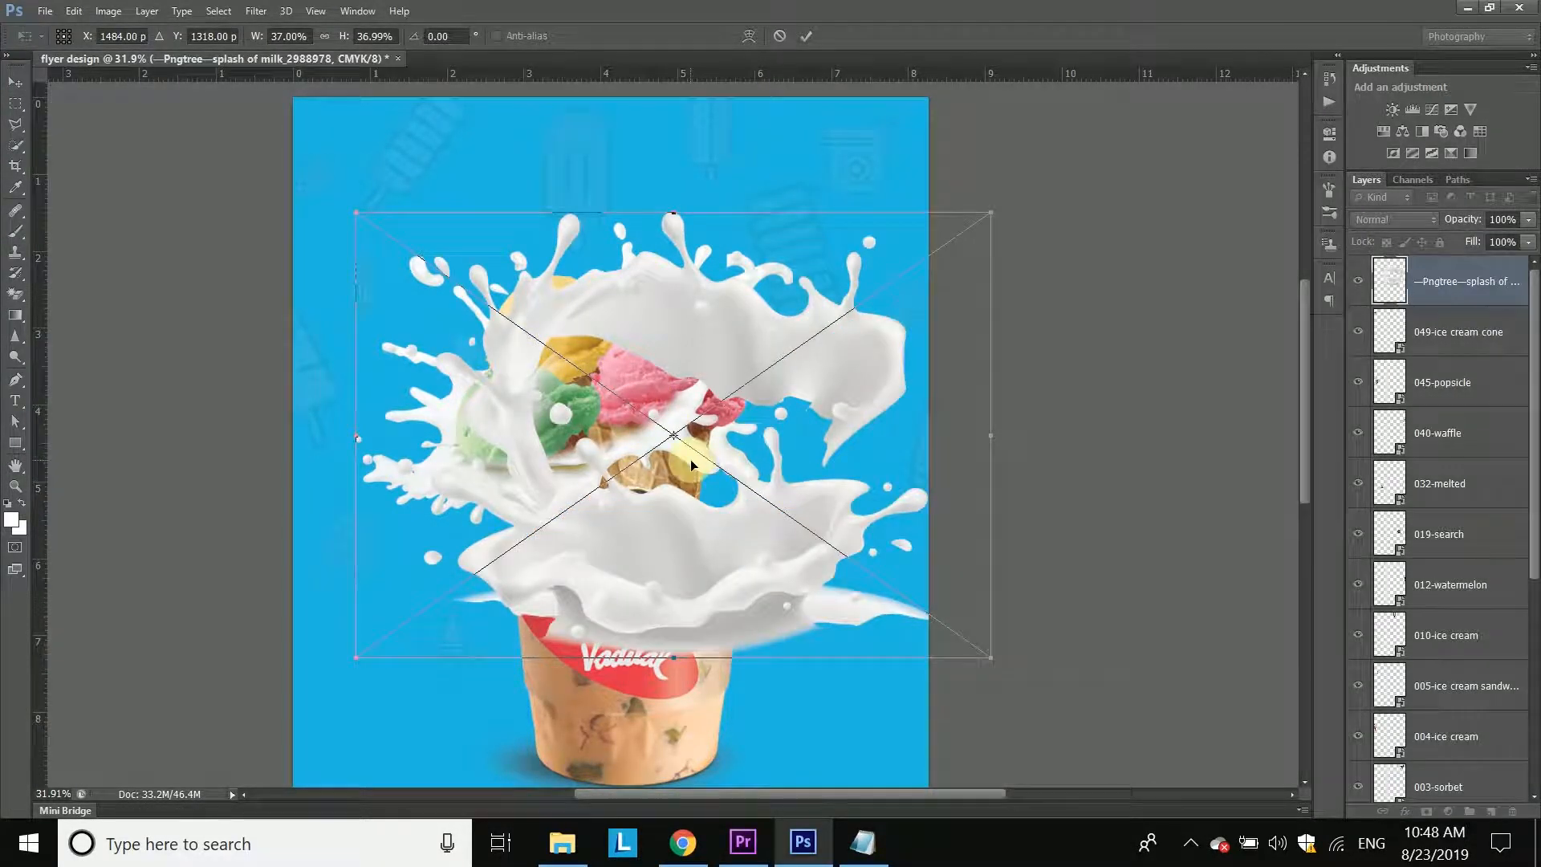
Step: Scale the milk splash to 23.33% width and 22.62% height and place it around the cup
scroll(692, 464, "down", 2)
left_click_drag(712, 511, 699, 509)
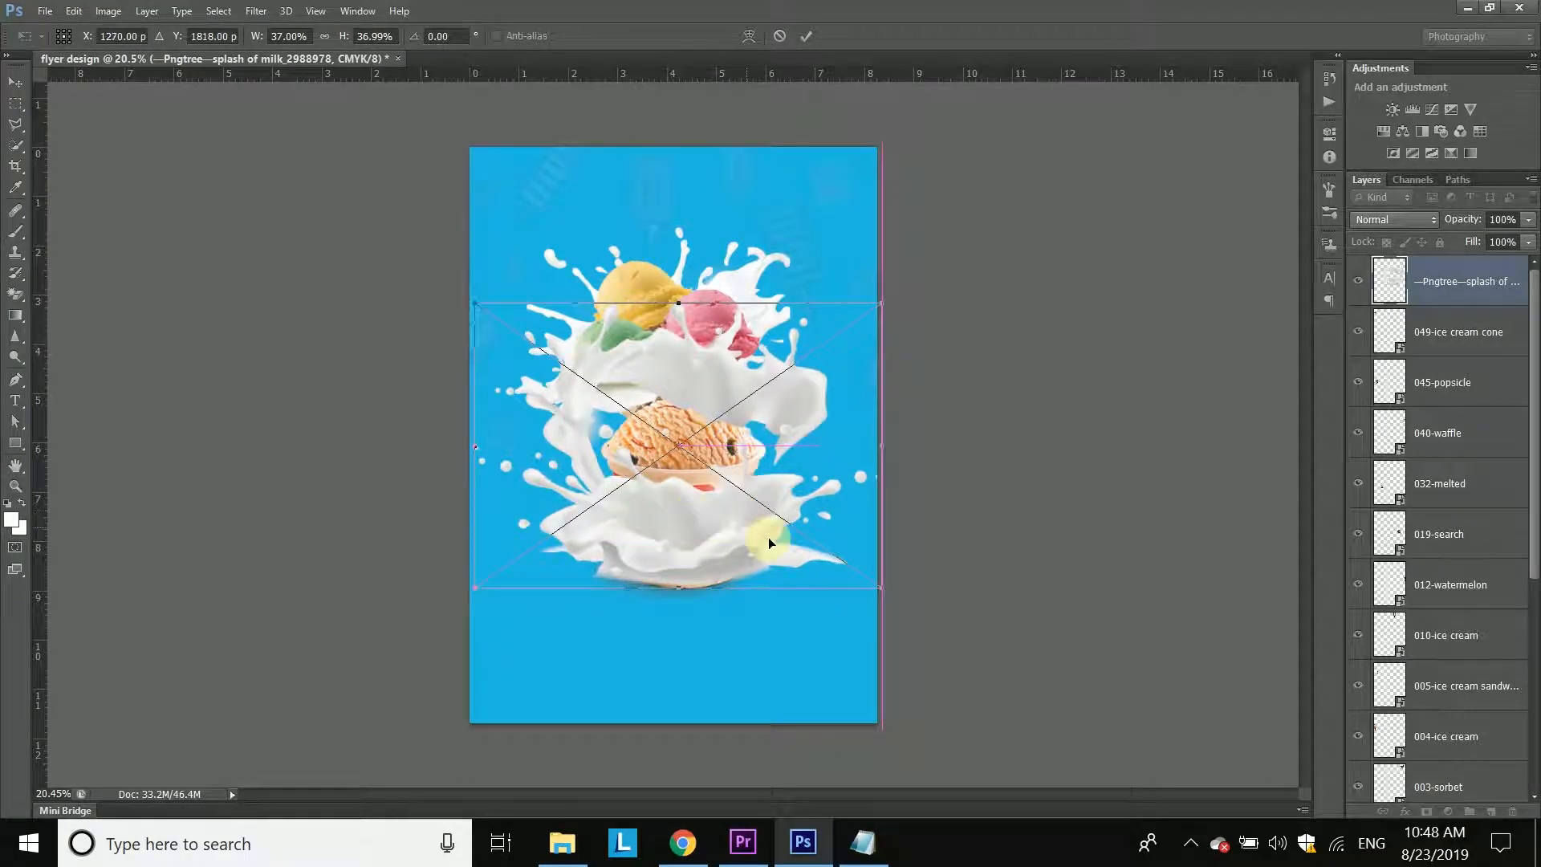
left_click_drag(885, 593, 860, 585)
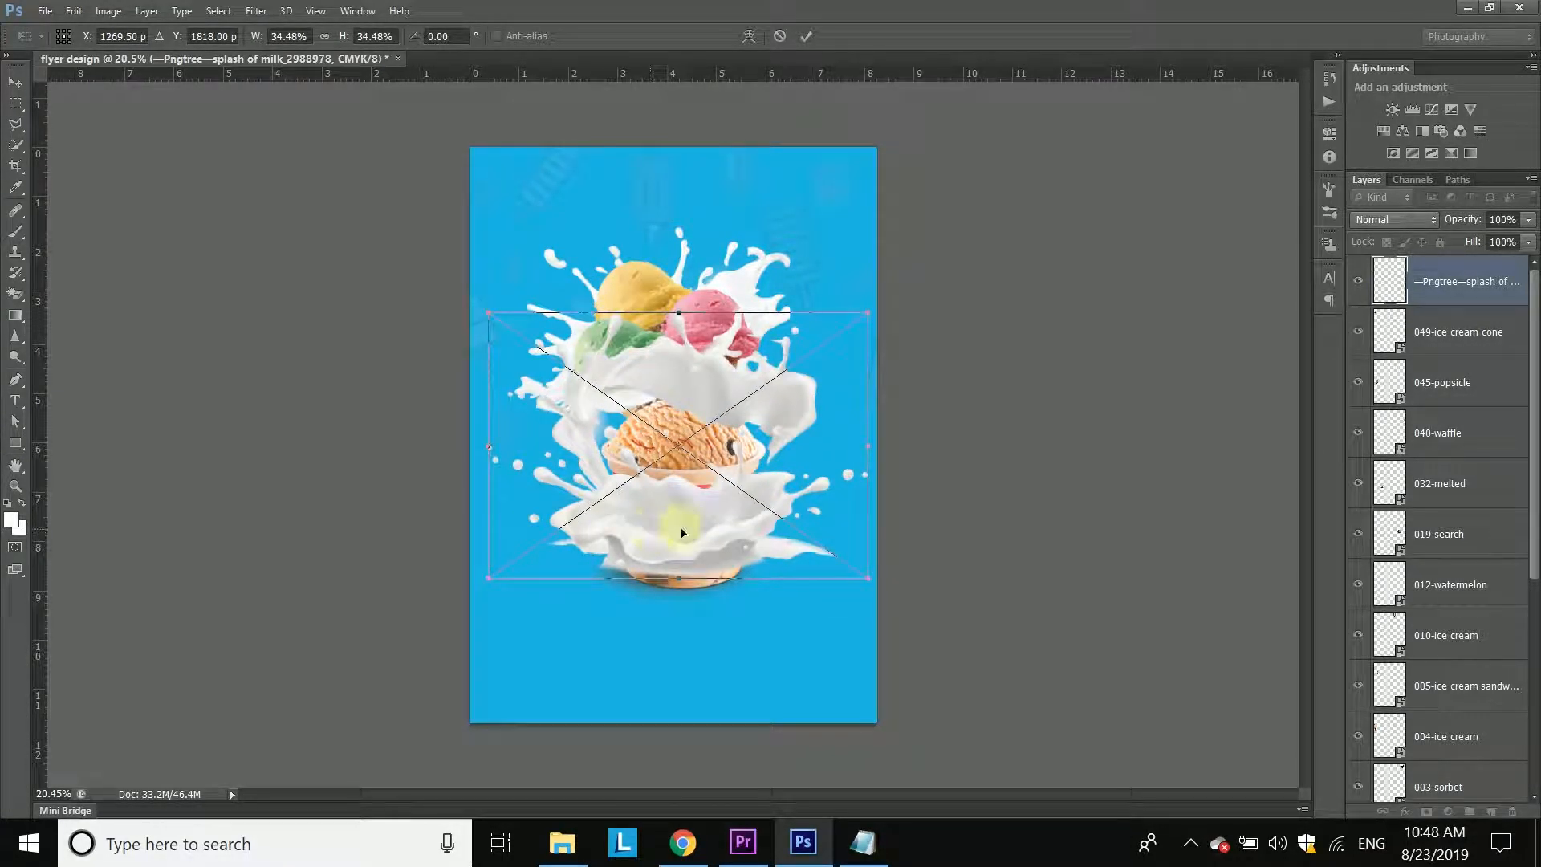
left_click_drag(681, 526, 687, 543)
left_click_drag(865, 596, 831, 569)
left_click_drag(700, 560, 719, 562)
left_click_drag(843, 376, 801, 399)
left_click_drag(703, 518, 707, 538)
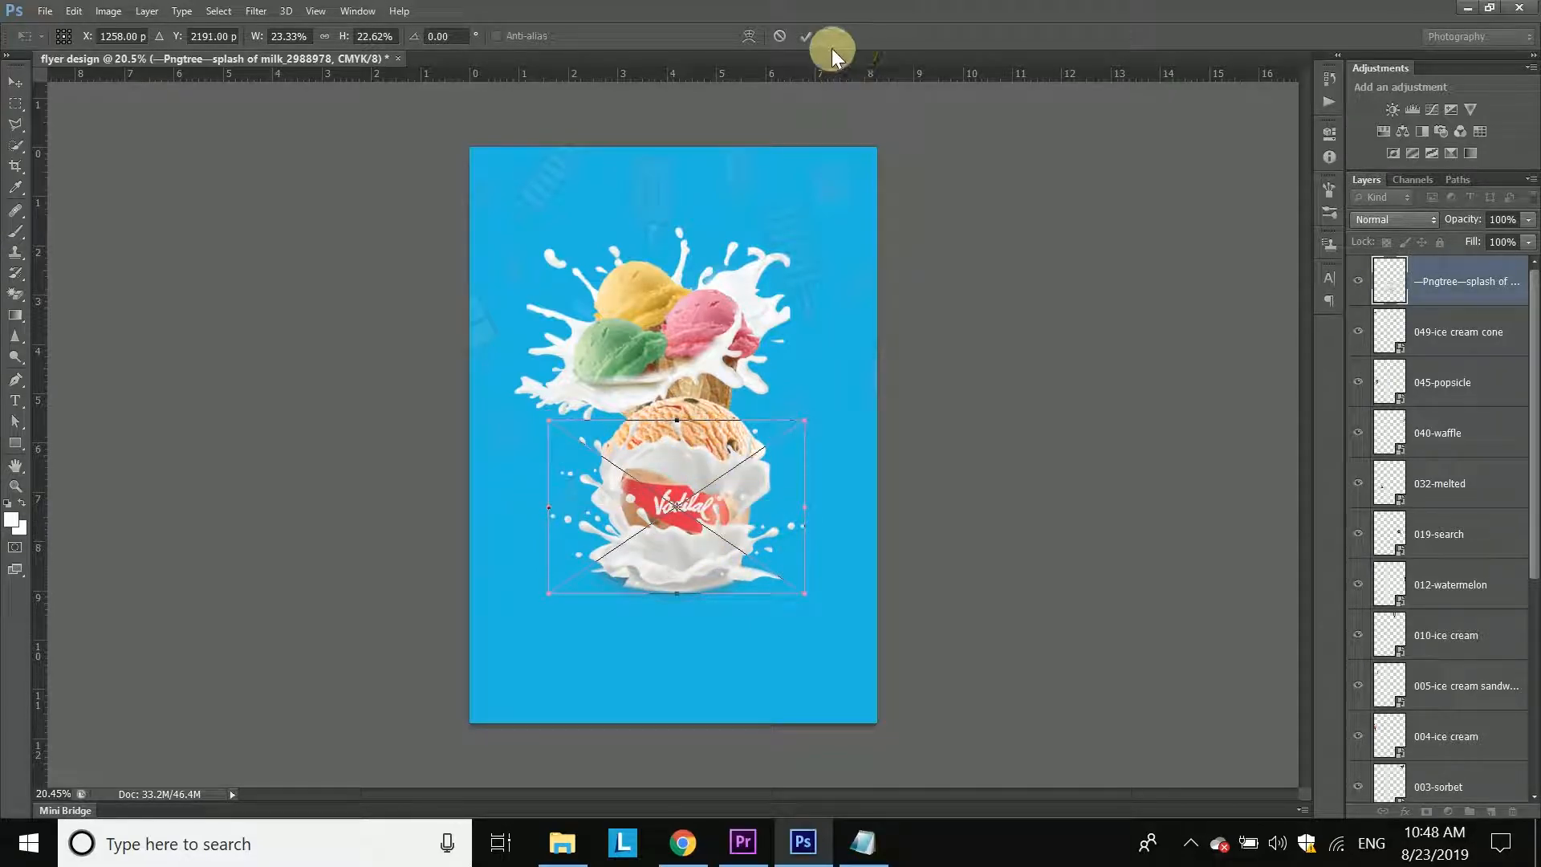
left_click(806, 37)
Step: Group the icon layers from 049-ice cream cone through 050-popsicle and check the group by toggling its visibility
scroll(660, 506, "up", 5)
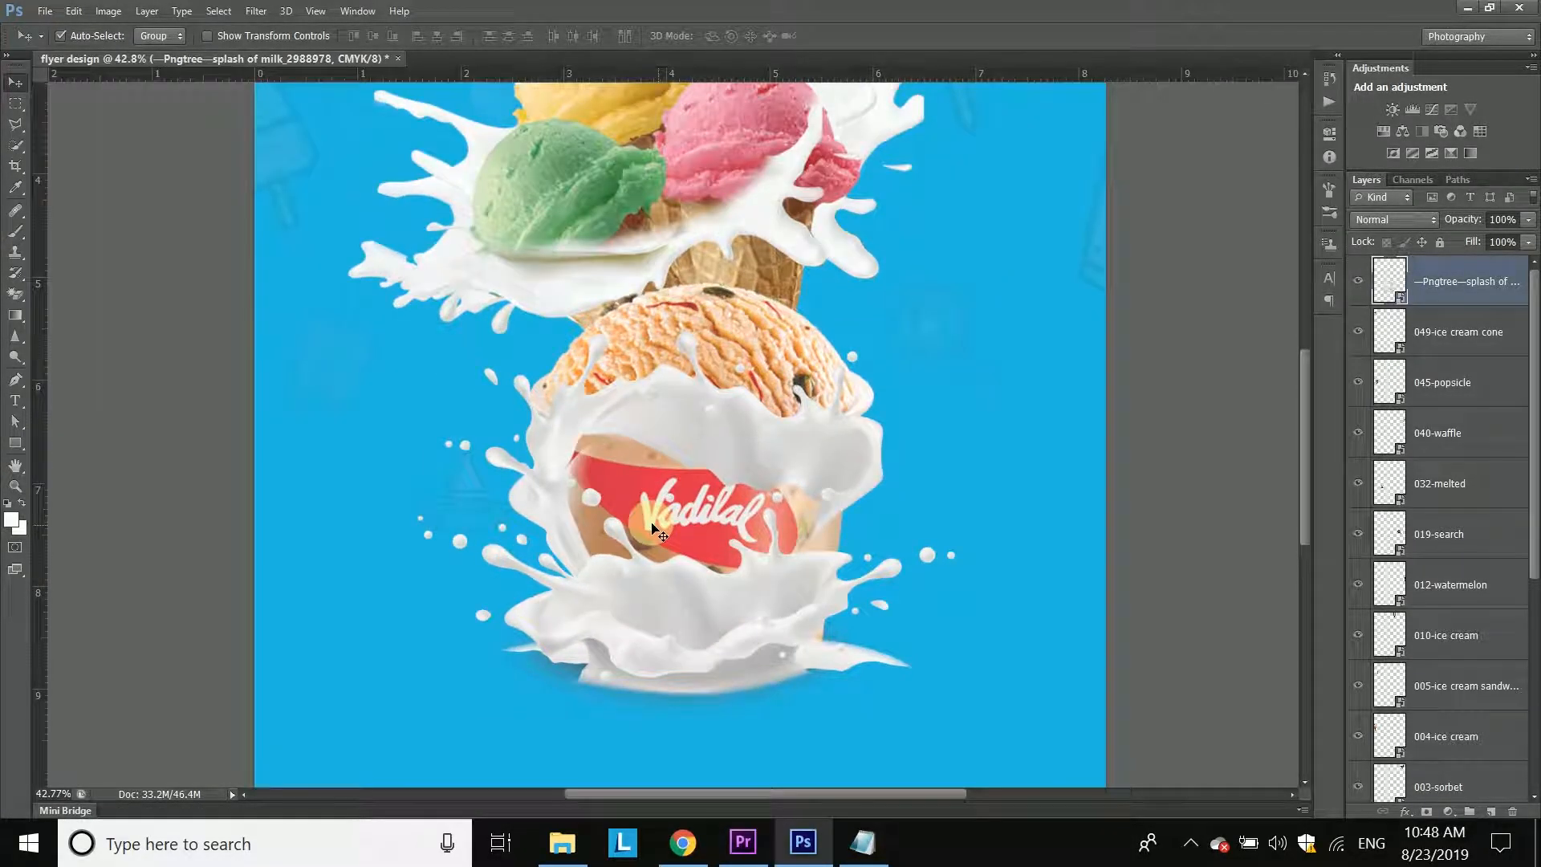
left_click(19, 104)
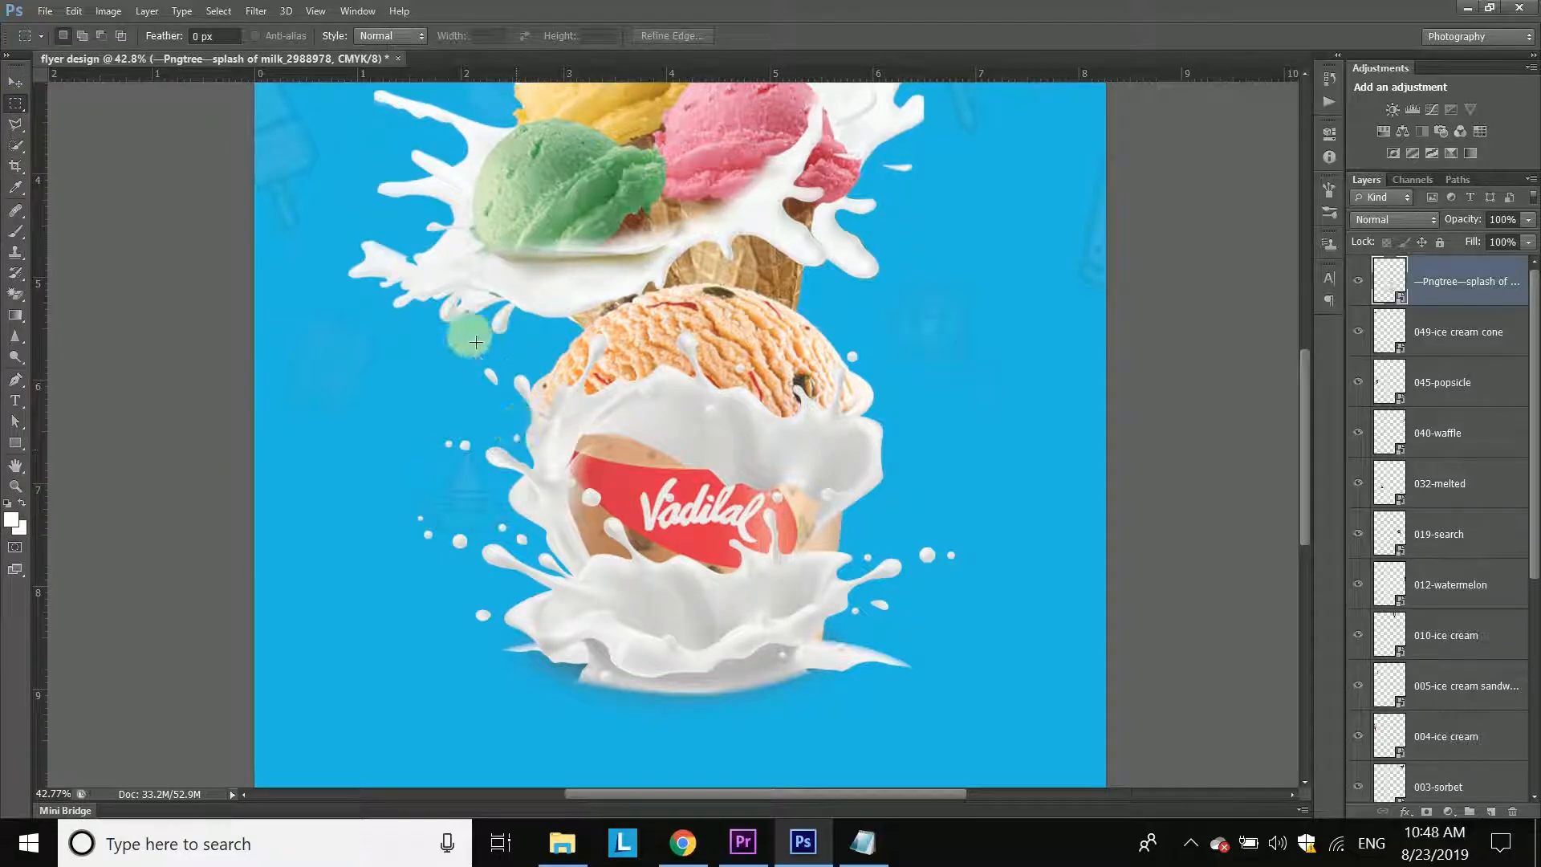
left_click(1359, 282)
left_click(1360, 281)
left_click(1501, 331)
scroll(1450, 449, "down", 5)
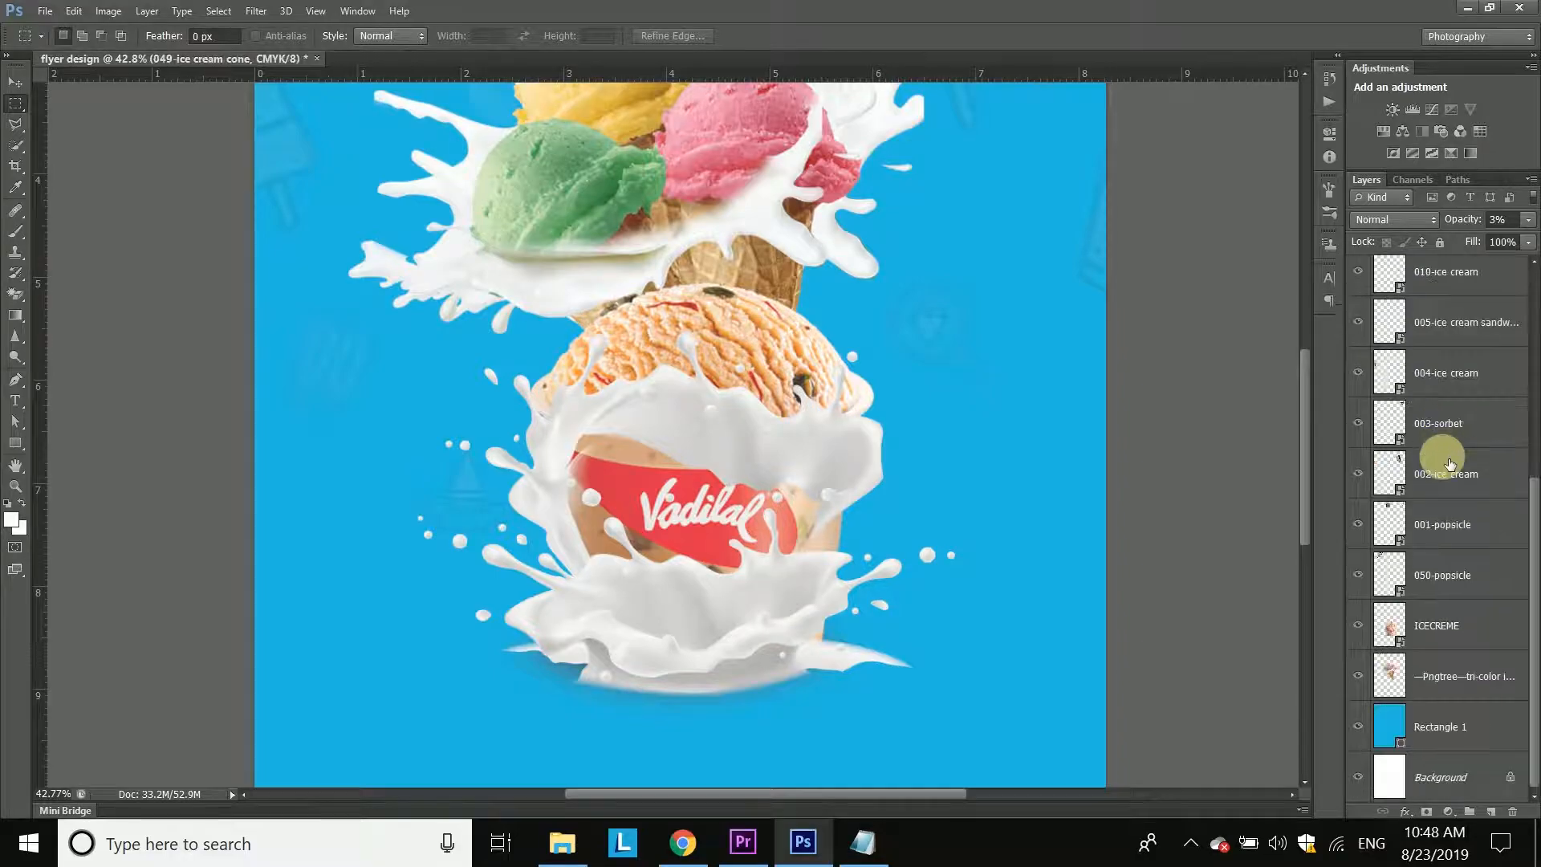
left_click(1450, 578, "shift")
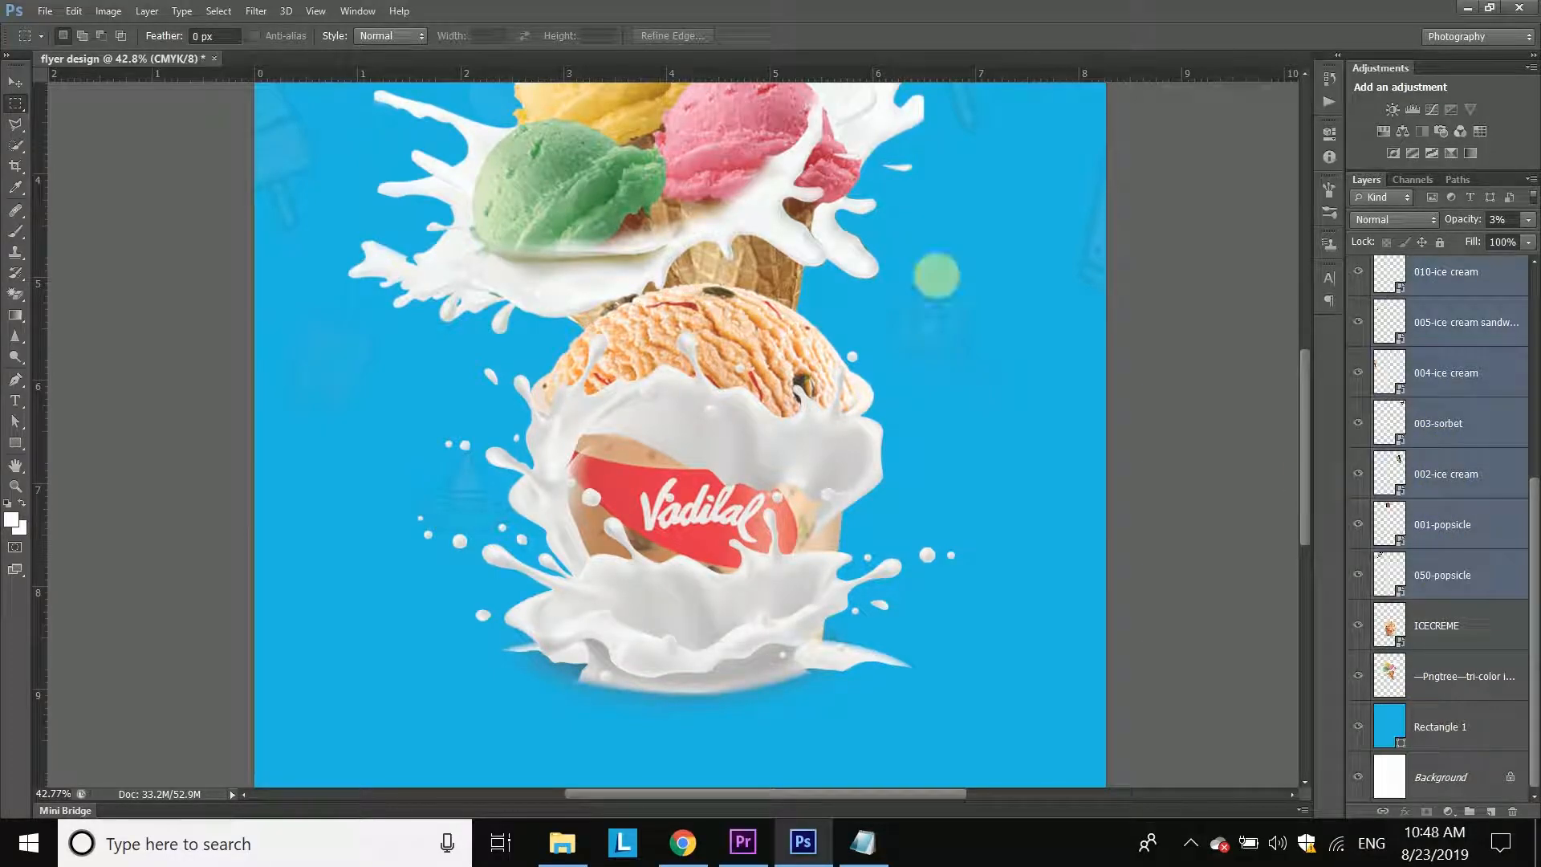
left_click(147, 10)
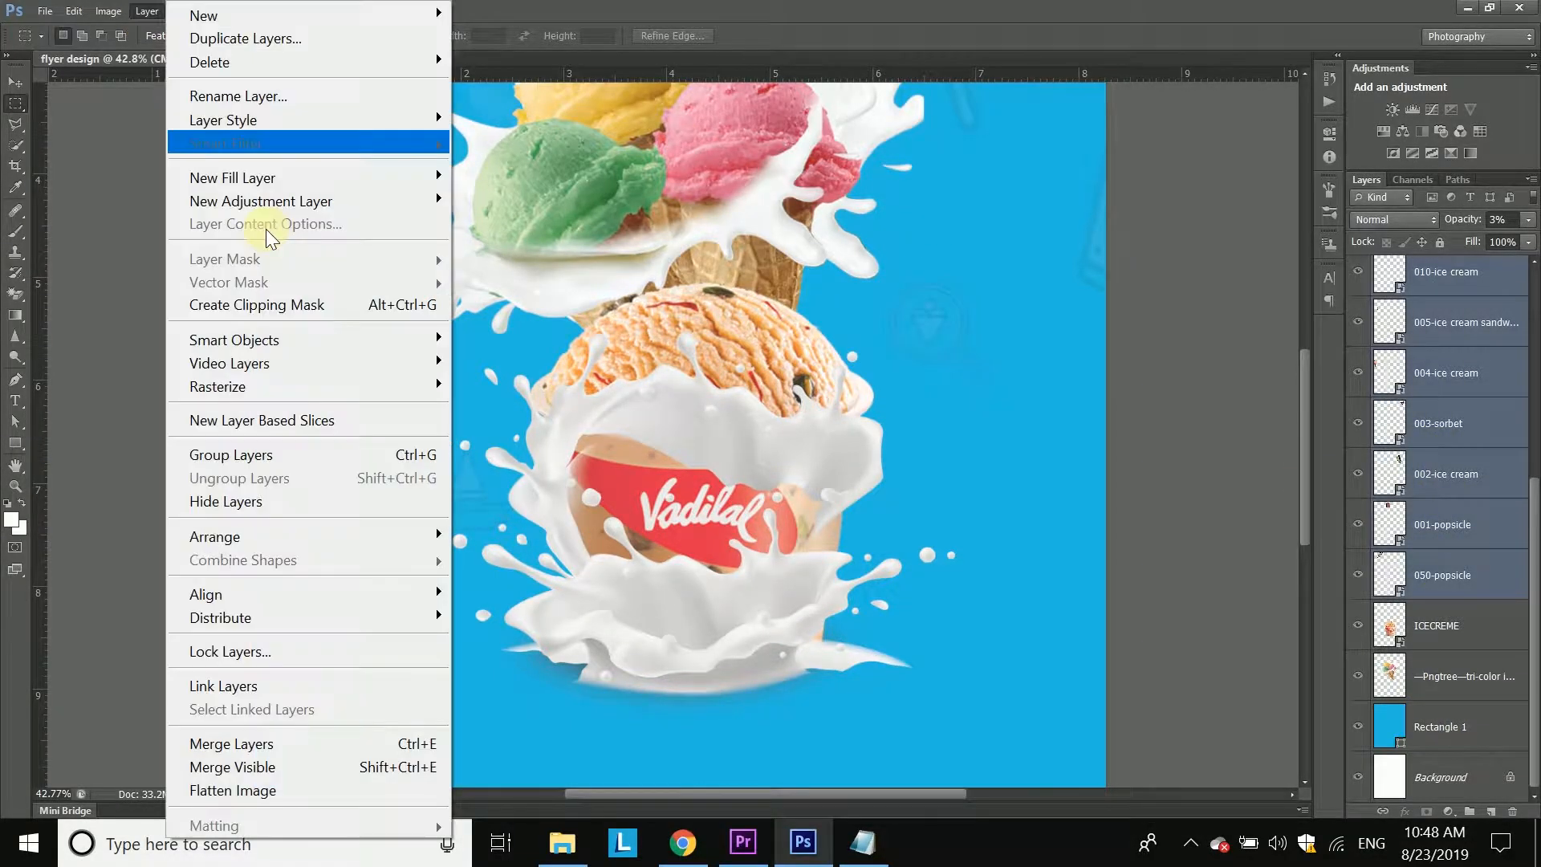
left_click(297, 454)
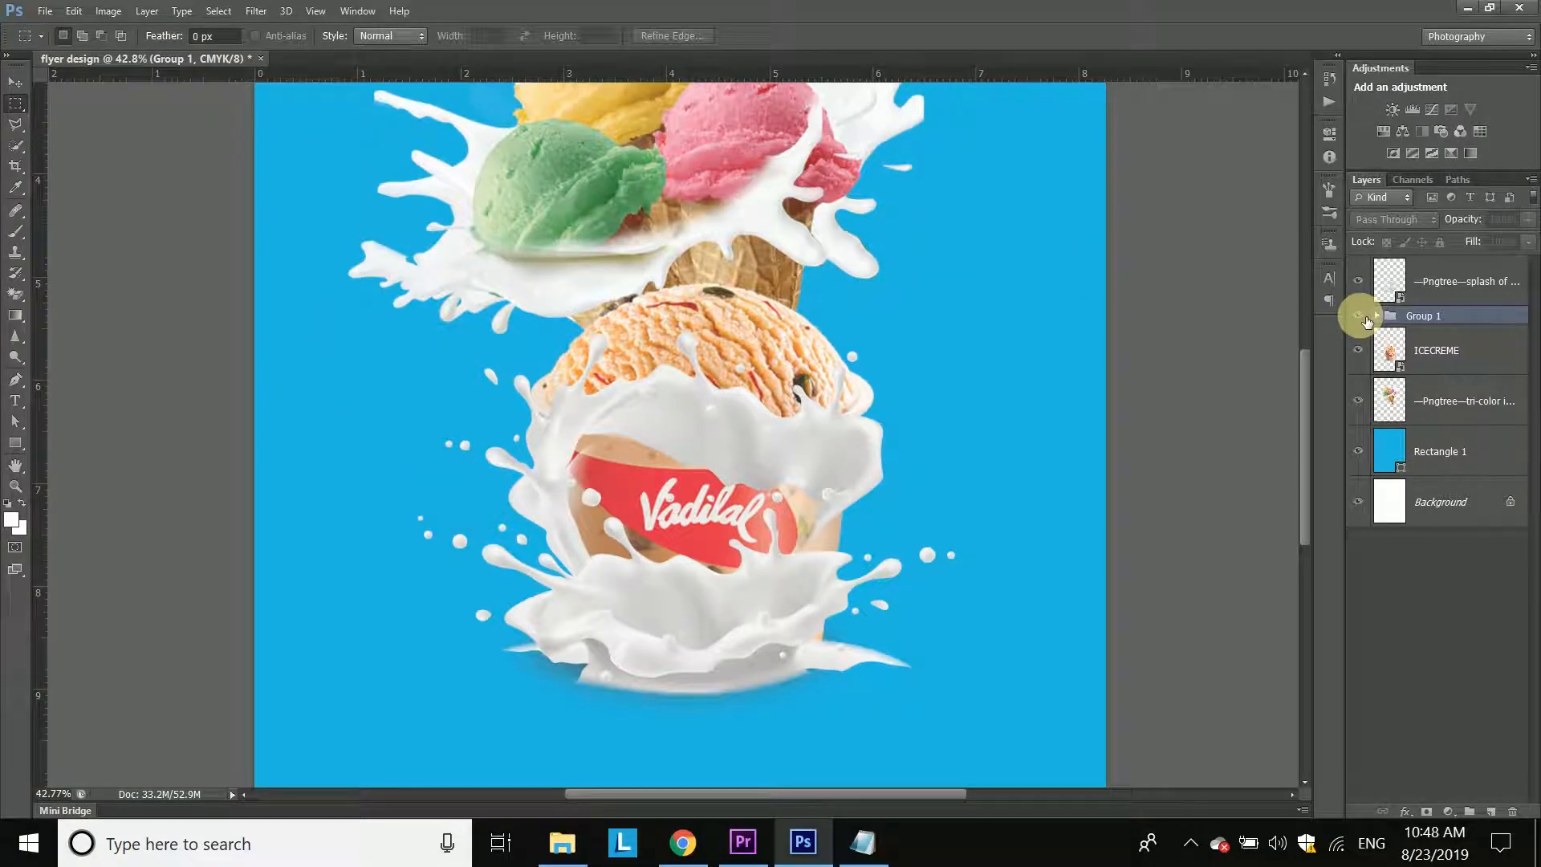
left_click(1360, 316)
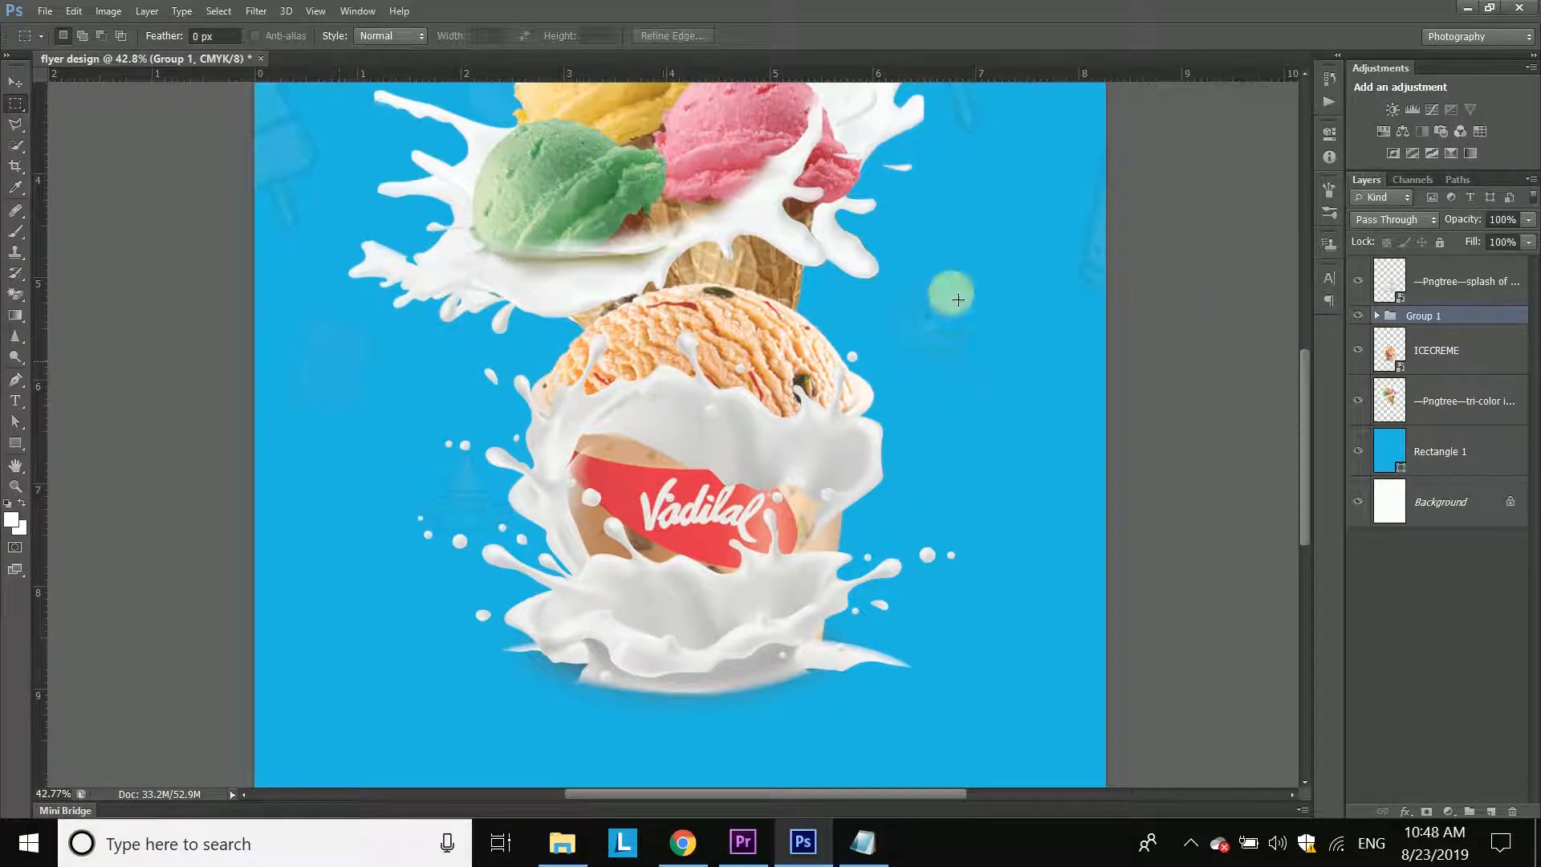
left_click(1360, 316)
left_click(1360, 317)
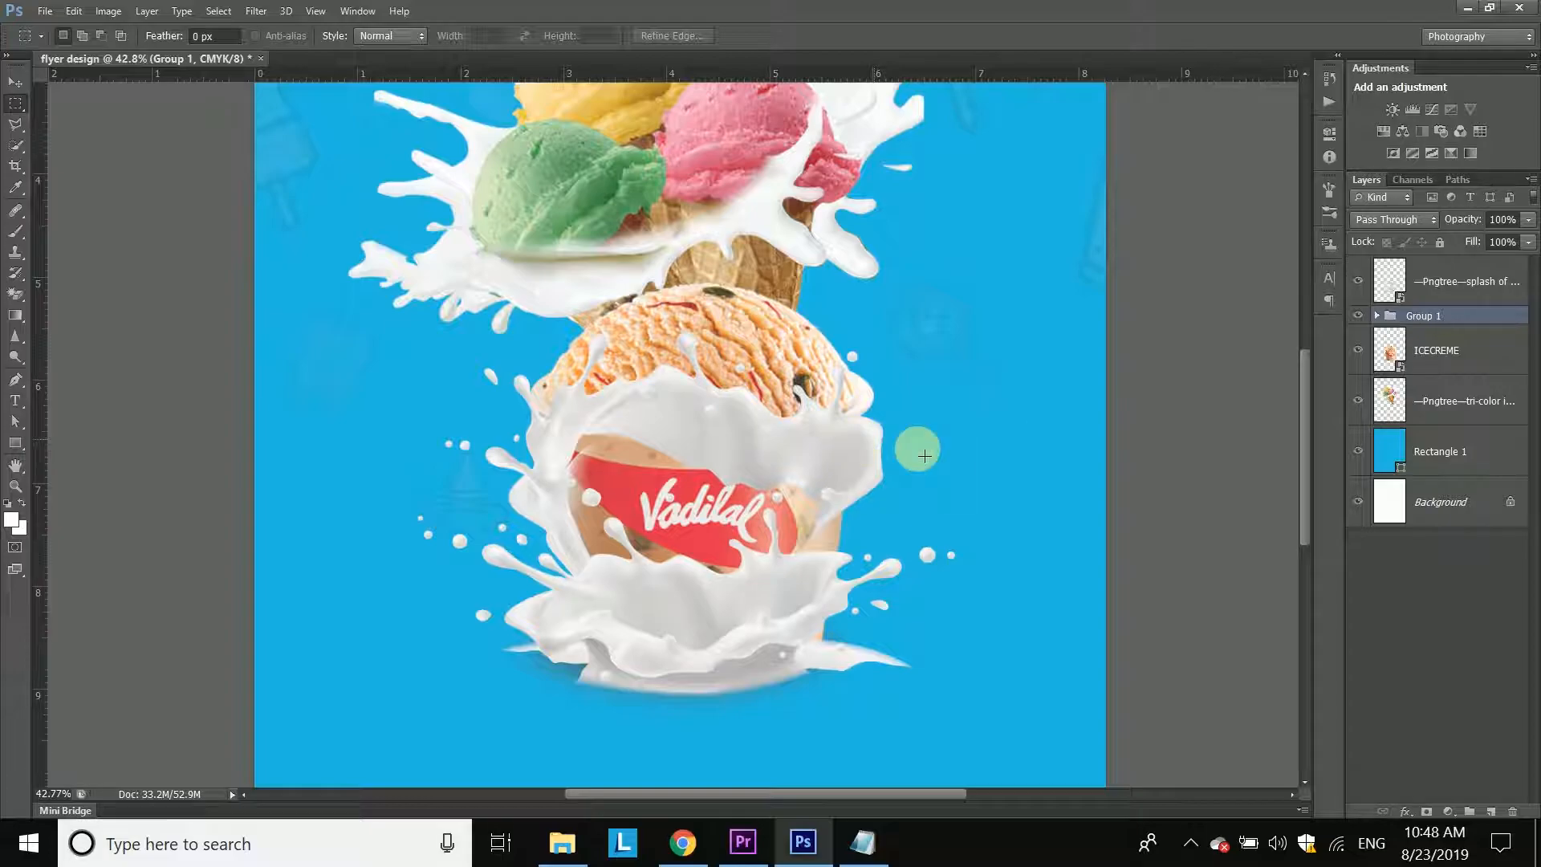
Step: Compare the cup with and without the milk splash, and rasterize the splash of milk layer
left_click(1397, 289)
left_click(1359, 283)
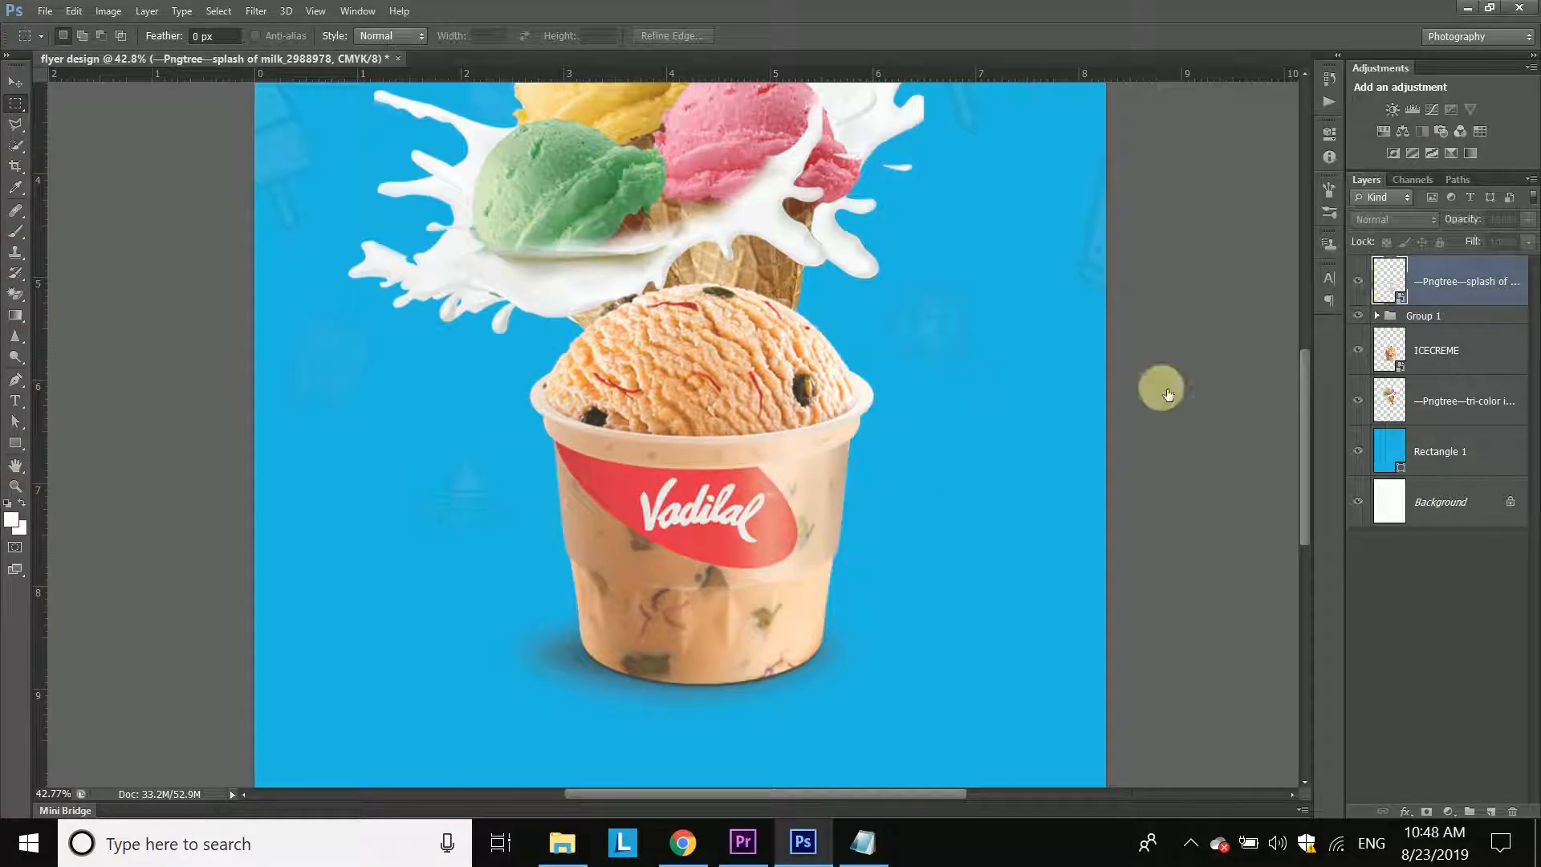
left_click(1360, 284)
right_click(1433, 291)
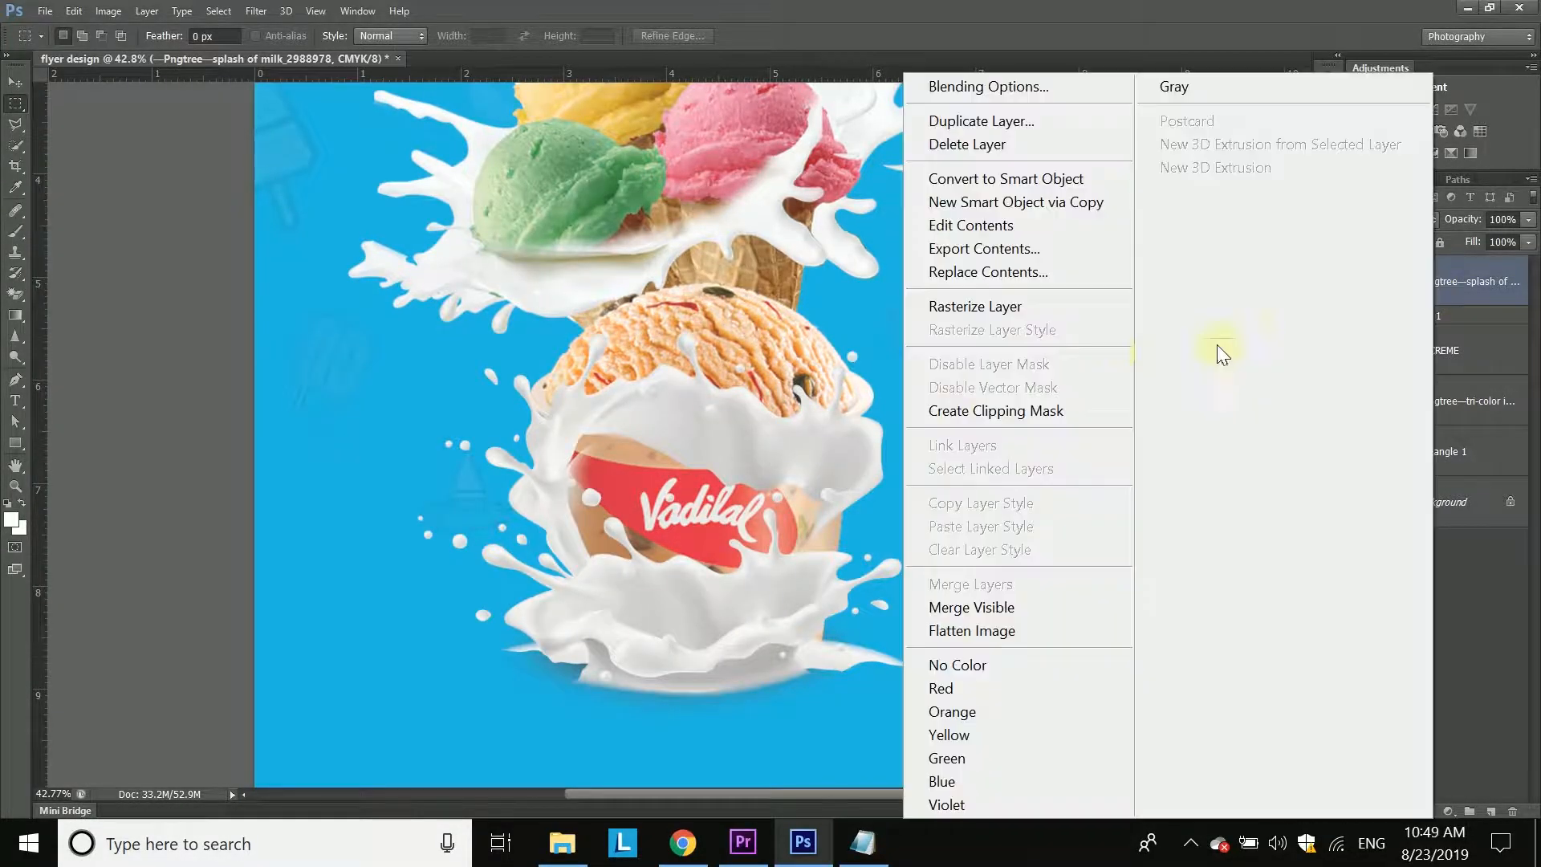
left_click(984, 309)
Step: Outline the upper part of the milk splash with the Polygonal Lasso and cut it onto a new layer
left_click_drag(387, 360, 934, 434)
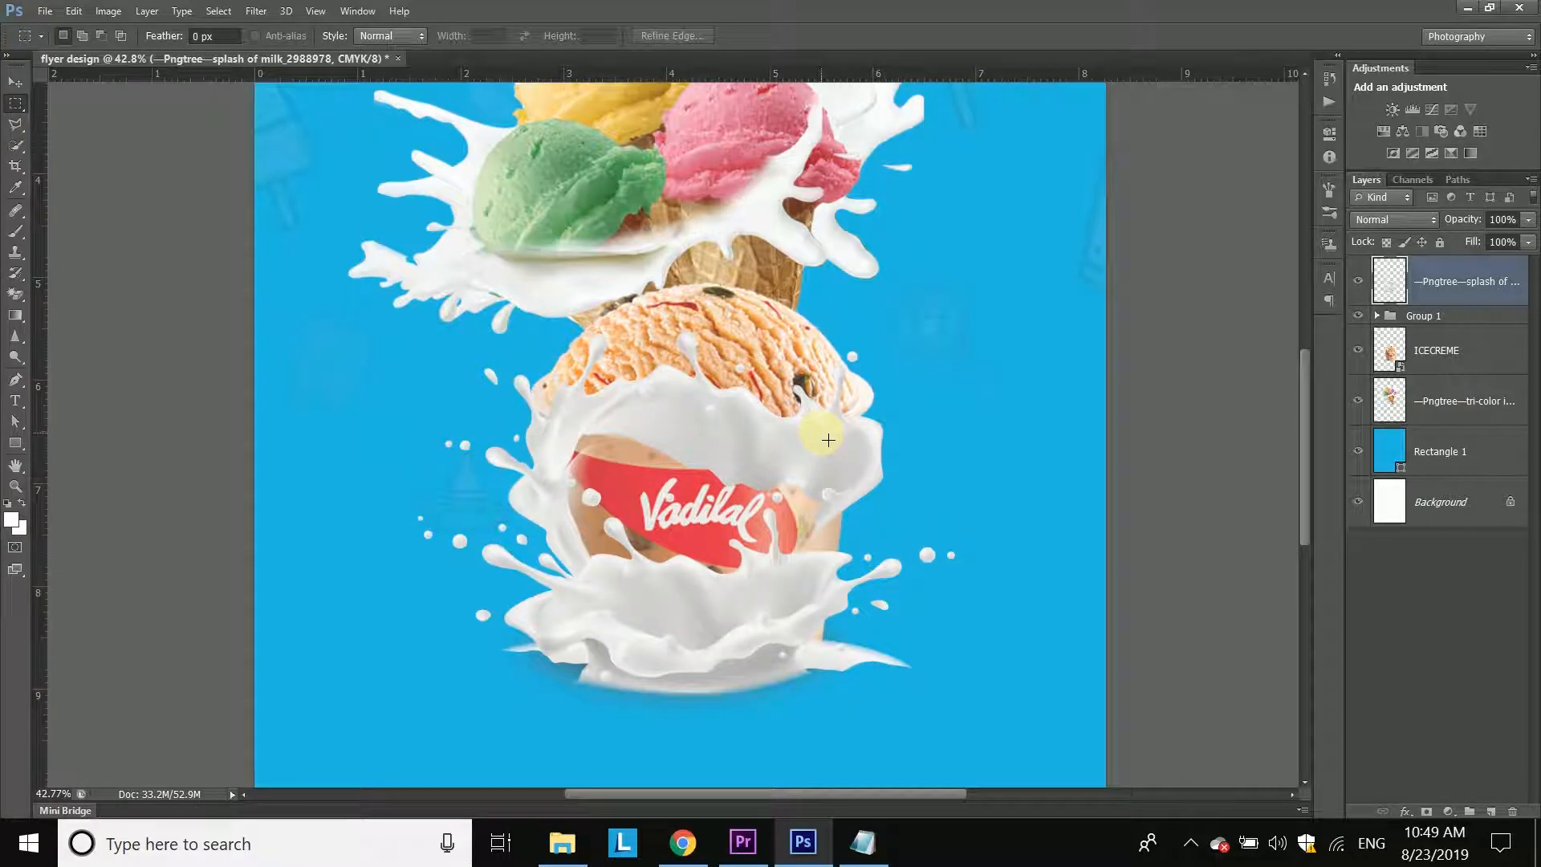
left_click(15, 124)
left_click(409, 434)
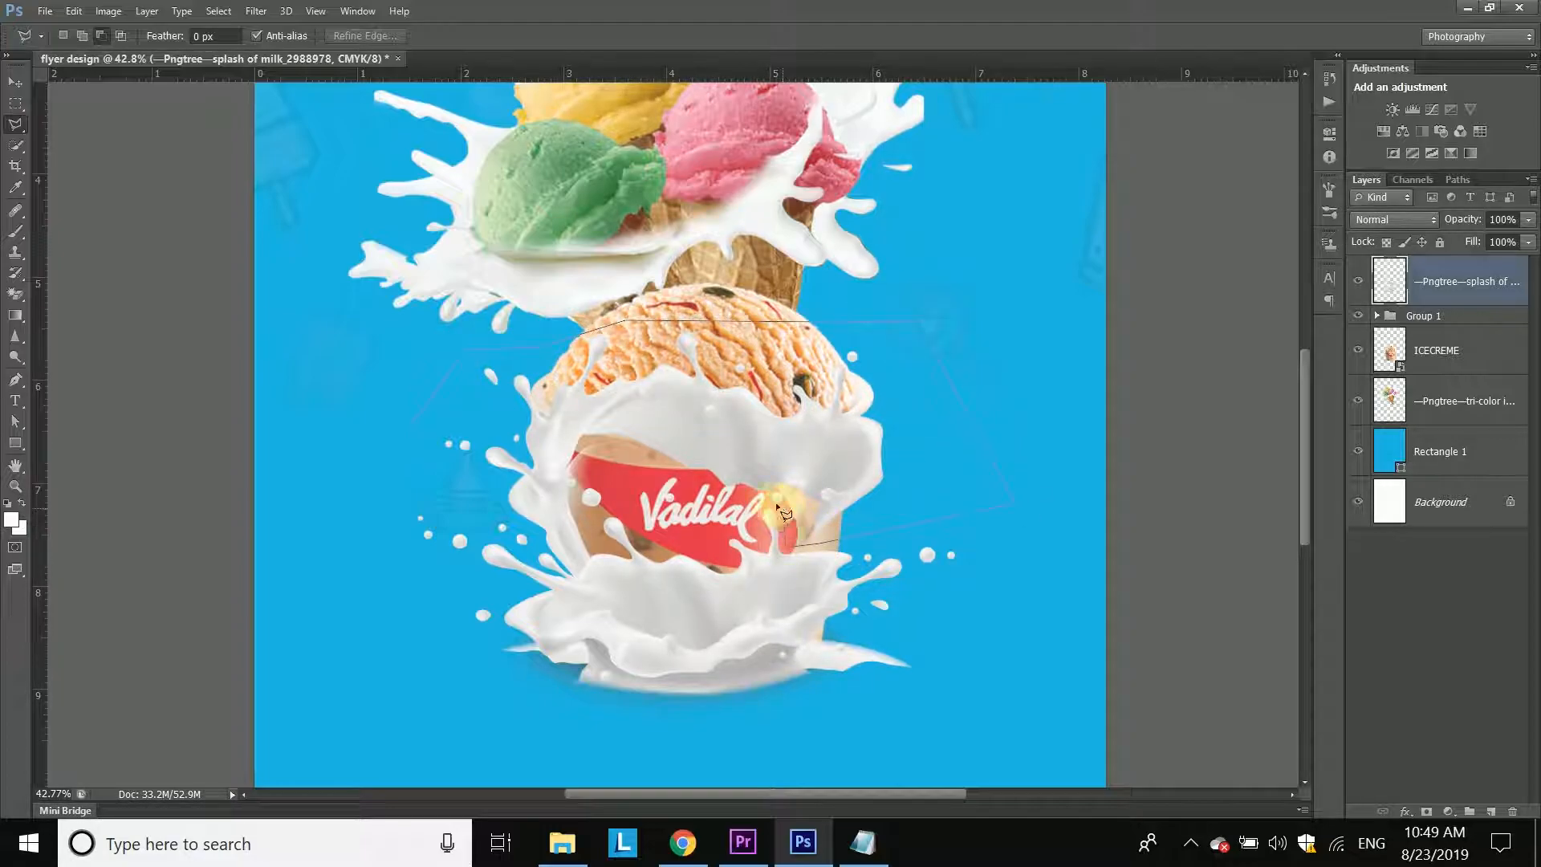
left_click(583, 522)
left_click(519, 530)
double_click(427, 394)
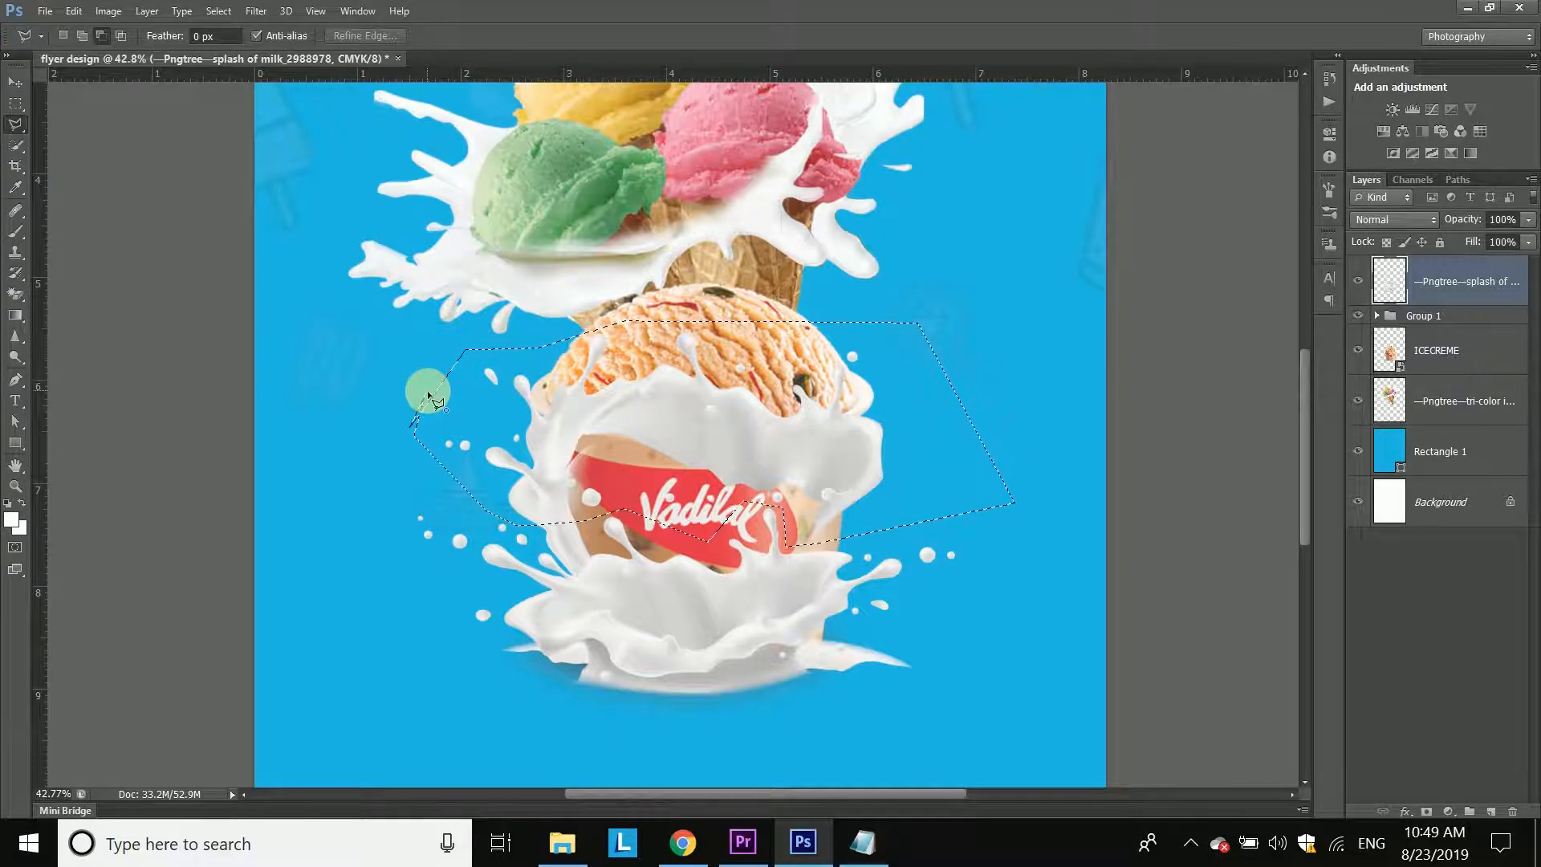
right_click(546, 426)
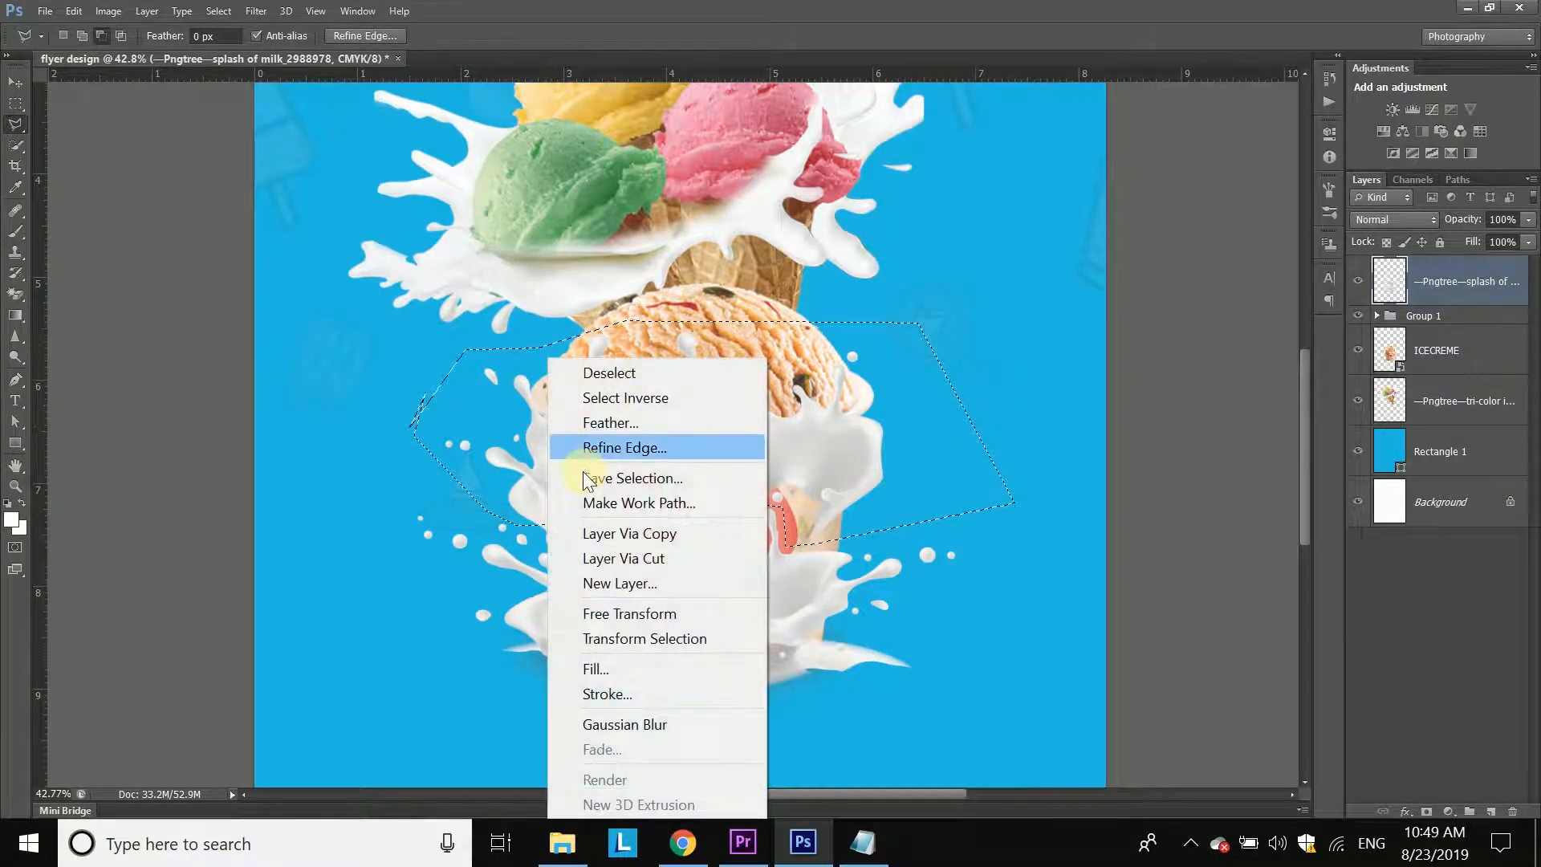
left_click(646, 556)
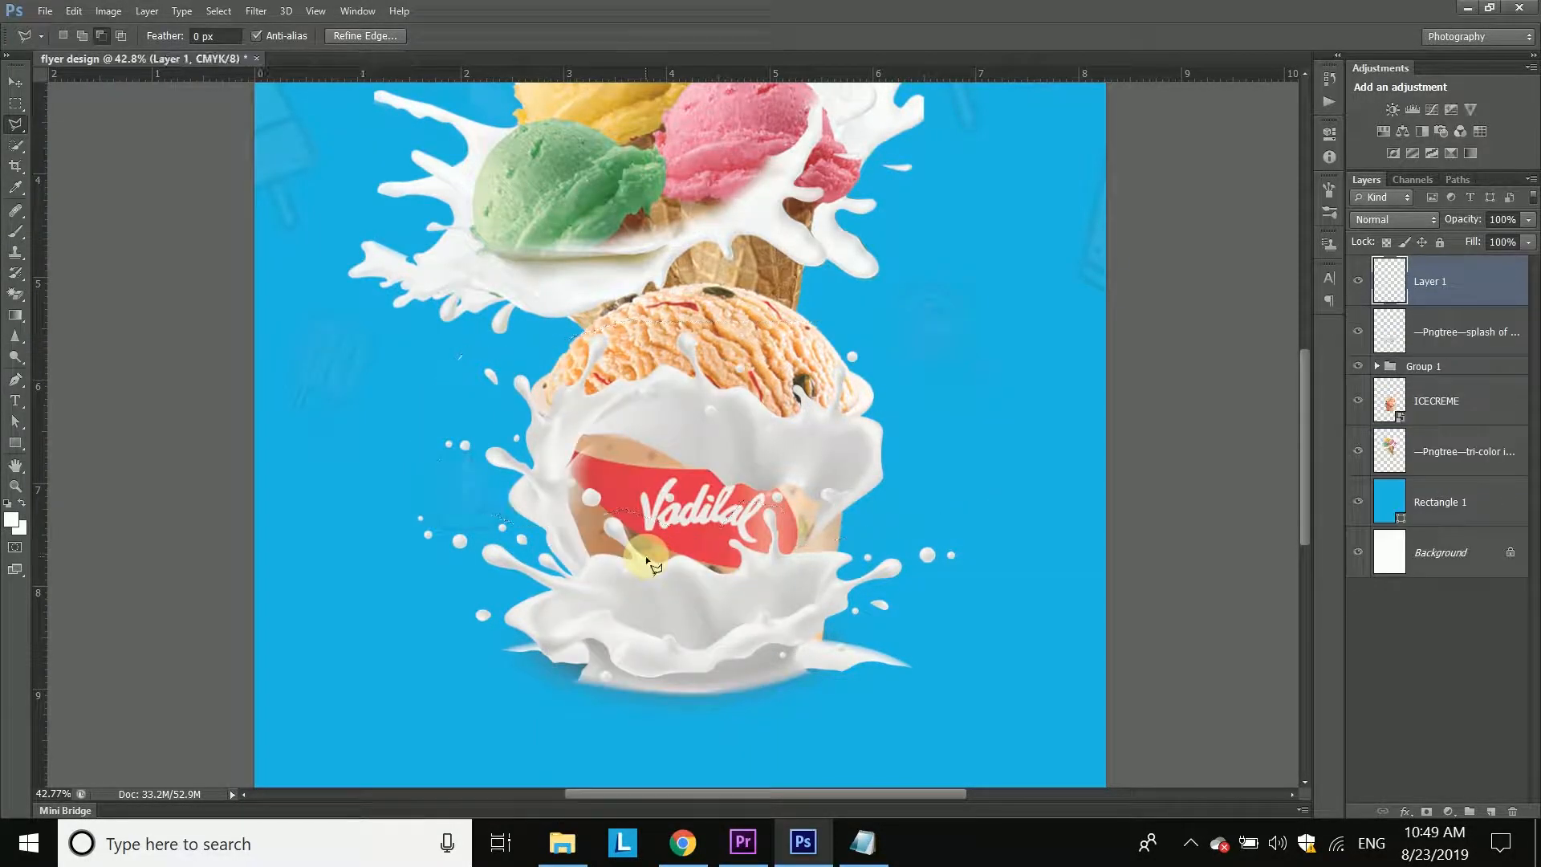
Step: Check the cut-out upper splash on Layer 1 and move that layer between the tri-color layer and Rectangle 1
left_click(1359, 283)
left_click(1358, 283)
left_click_drag(1493, 287, 1484, 472)
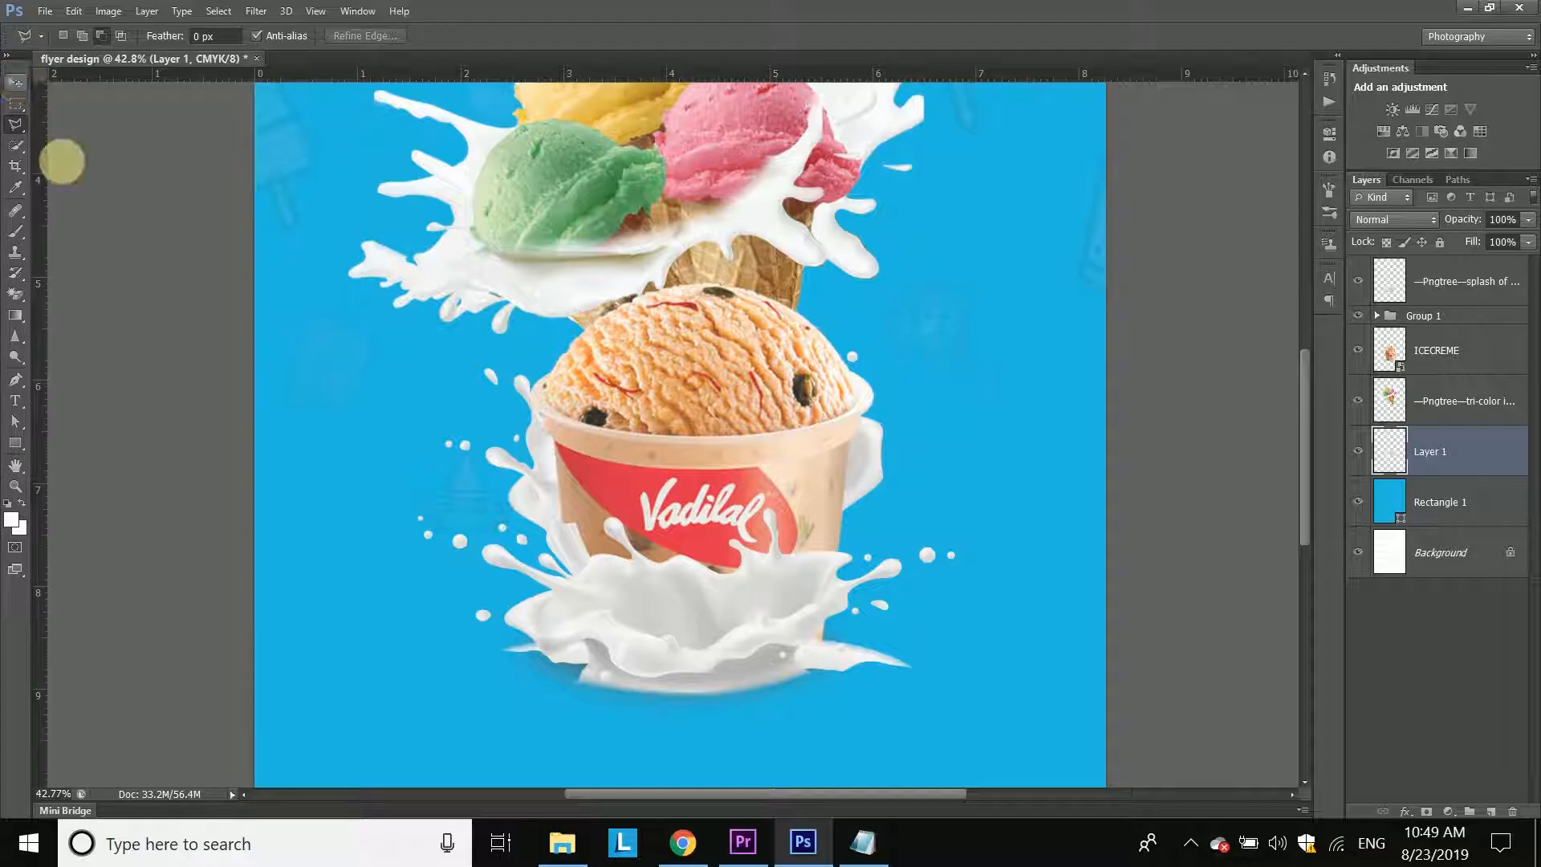
Step: Nudge Layer 1 down slightly to close the seam between the two splash pieces beside the cup
scroll(566, 550, "up", 2)
scroll(566, 550, "up", 6)
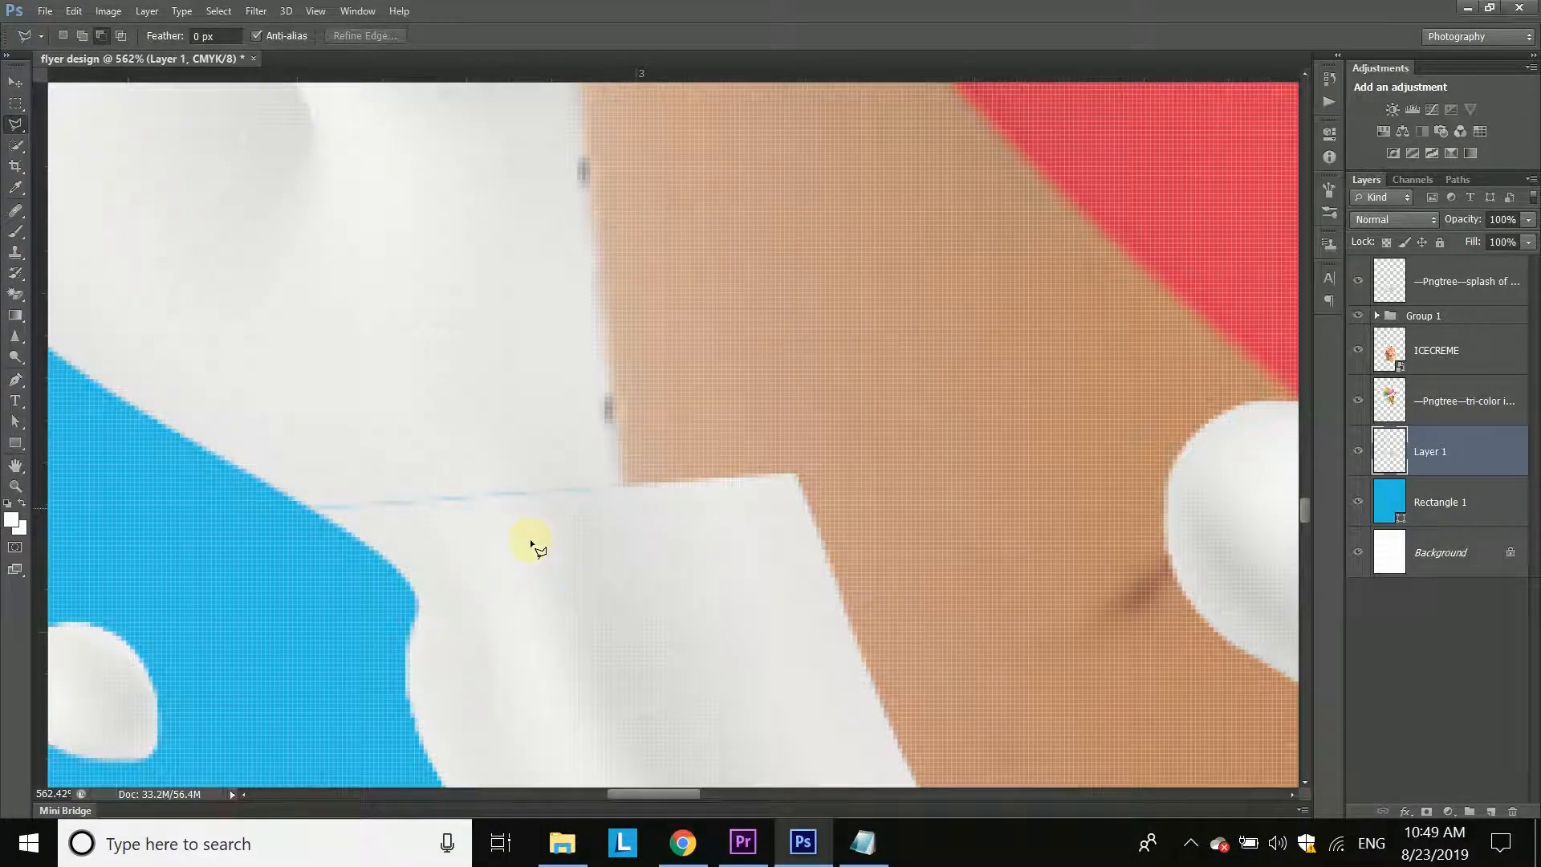
key("v")
key("Down")
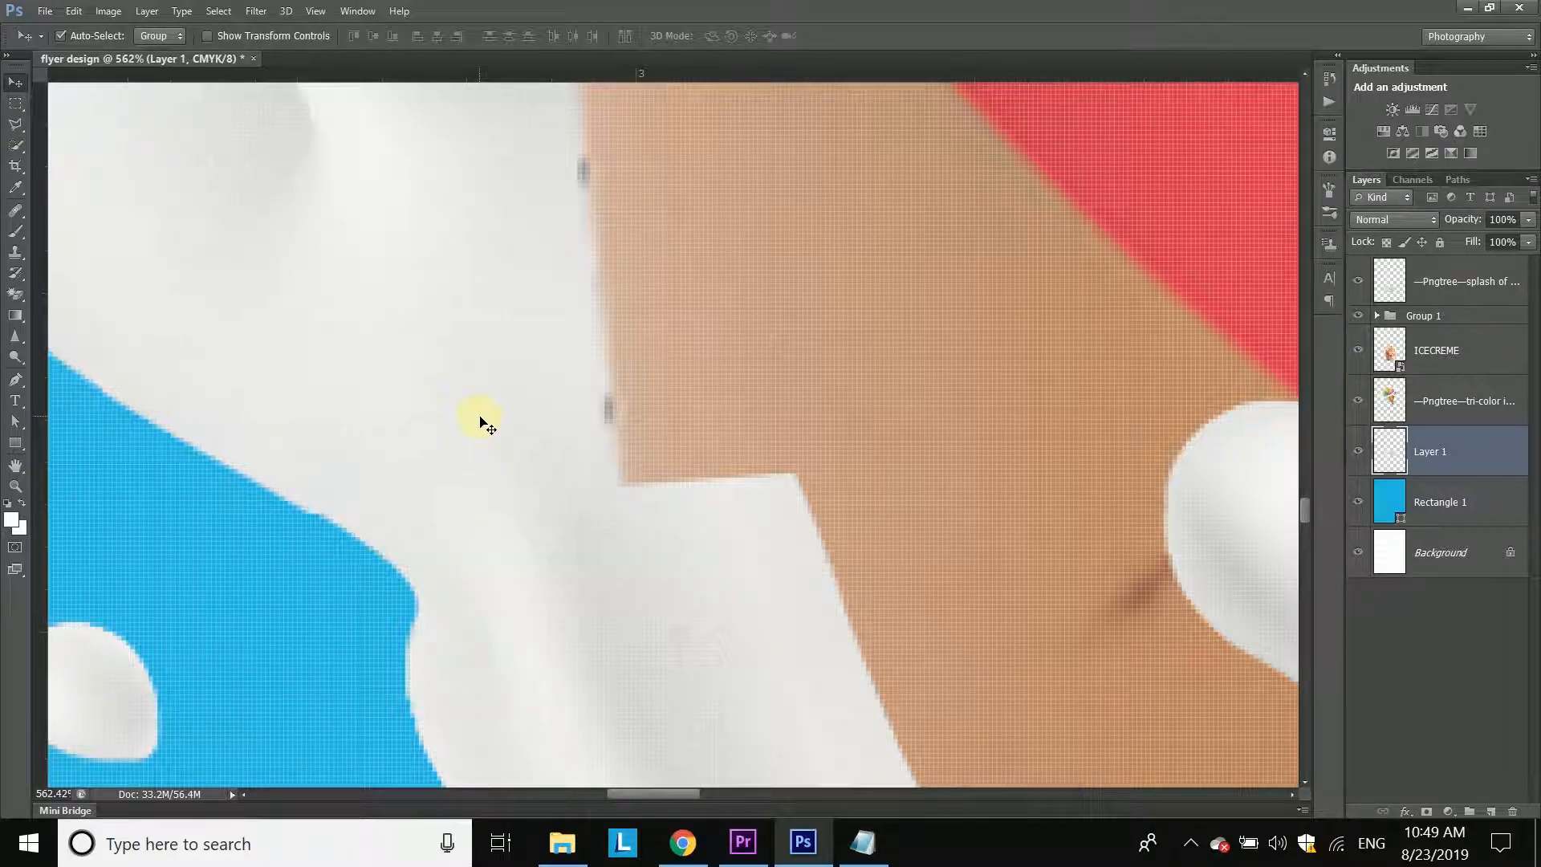
scroll(809, 505, "up", 2)
left_click_drag(692, 513, 460, 411)
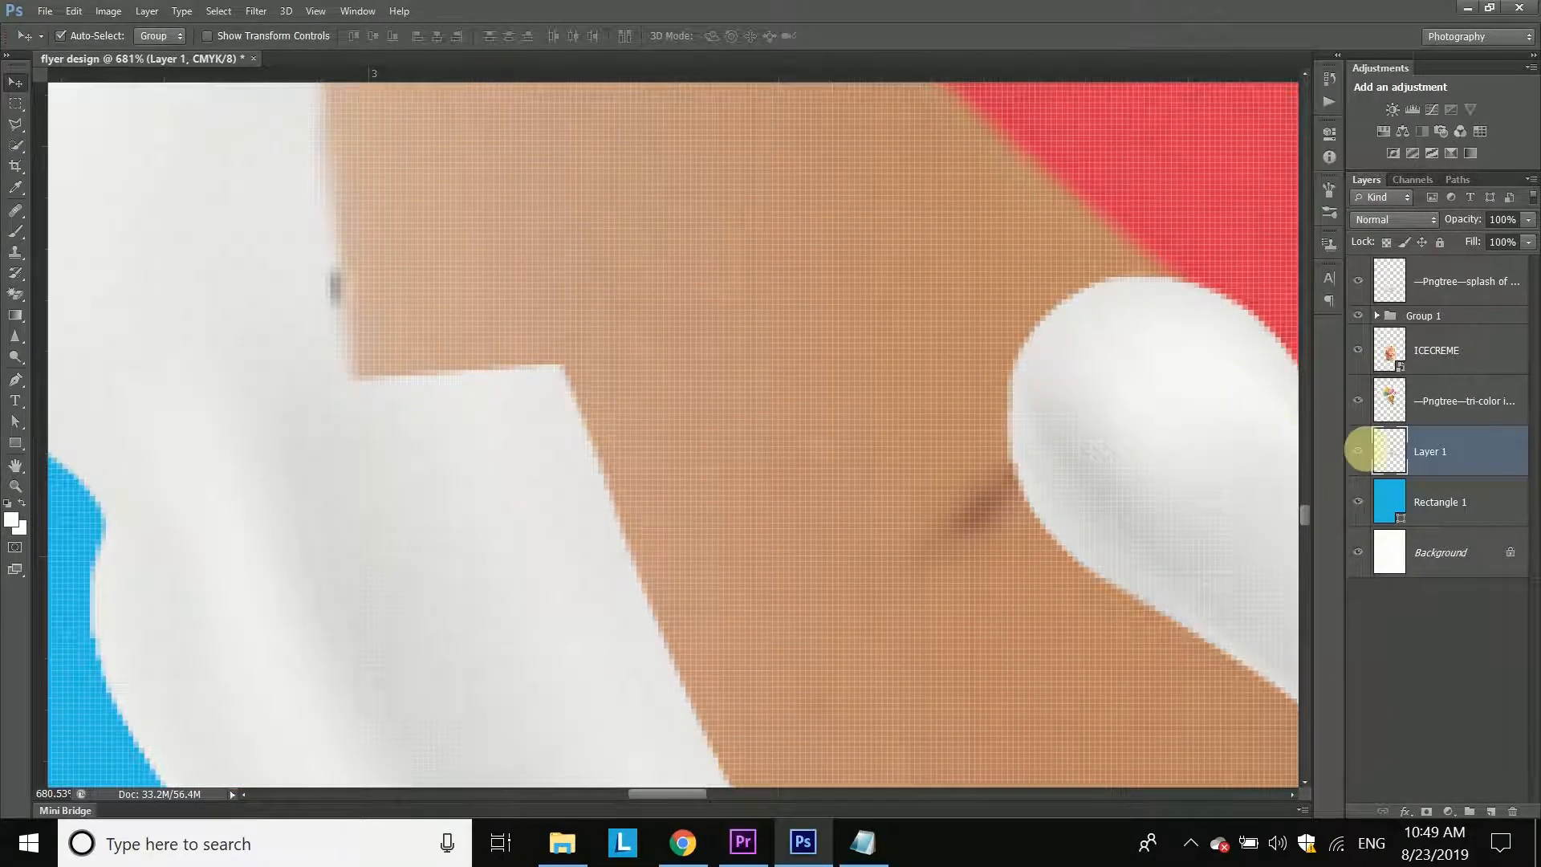
Step: Identify the front splash of milk layer by toggling its visibility and add a layer mask to it
left_click(1471, 299)
left_click(1358, 280)
left_click(1359, 280)
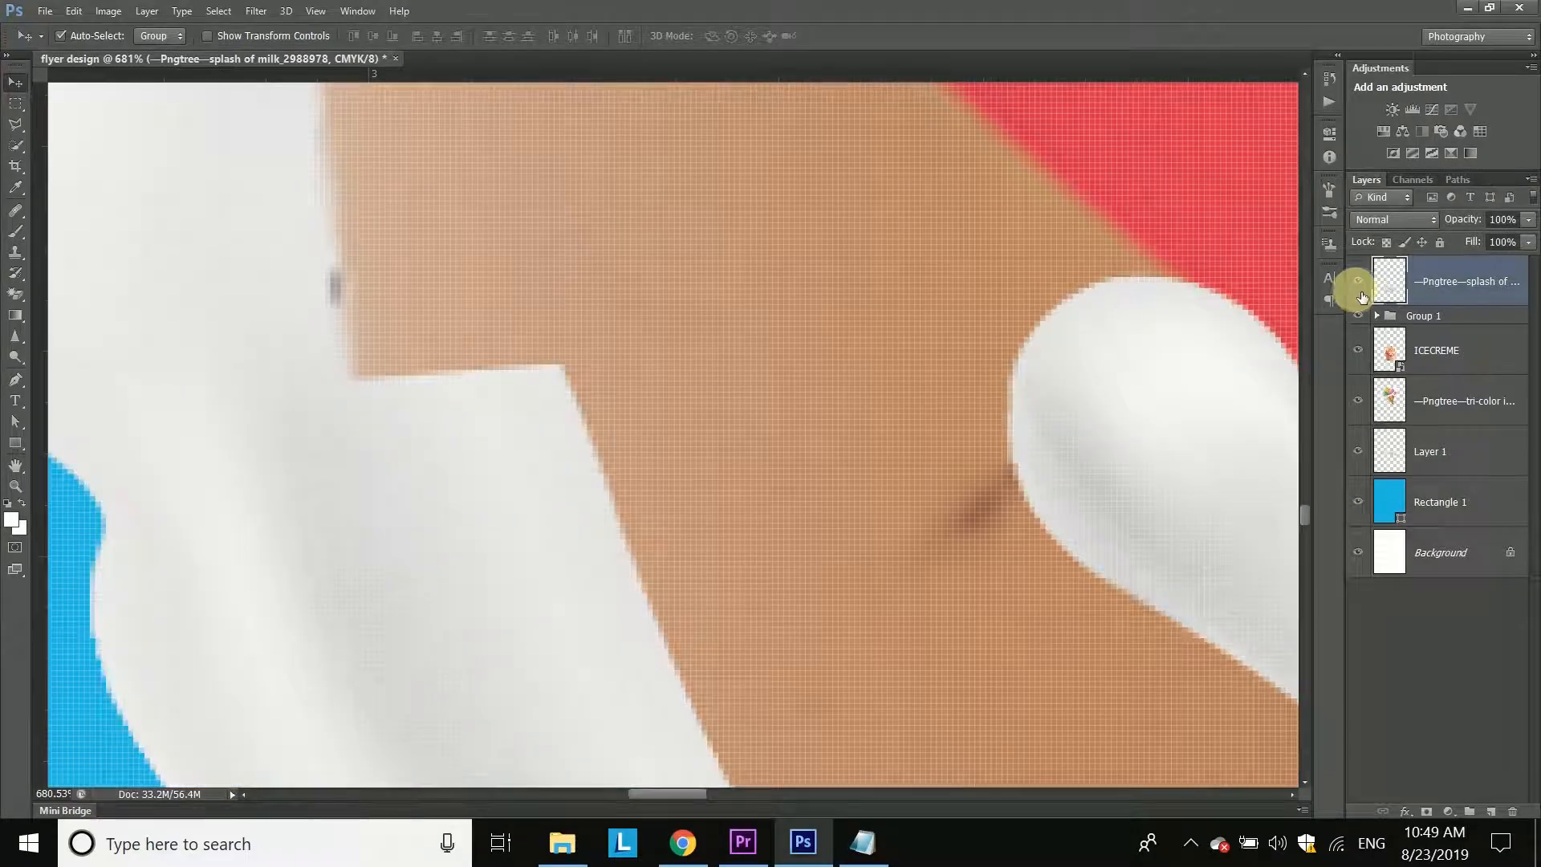
left_click(1413, 299)
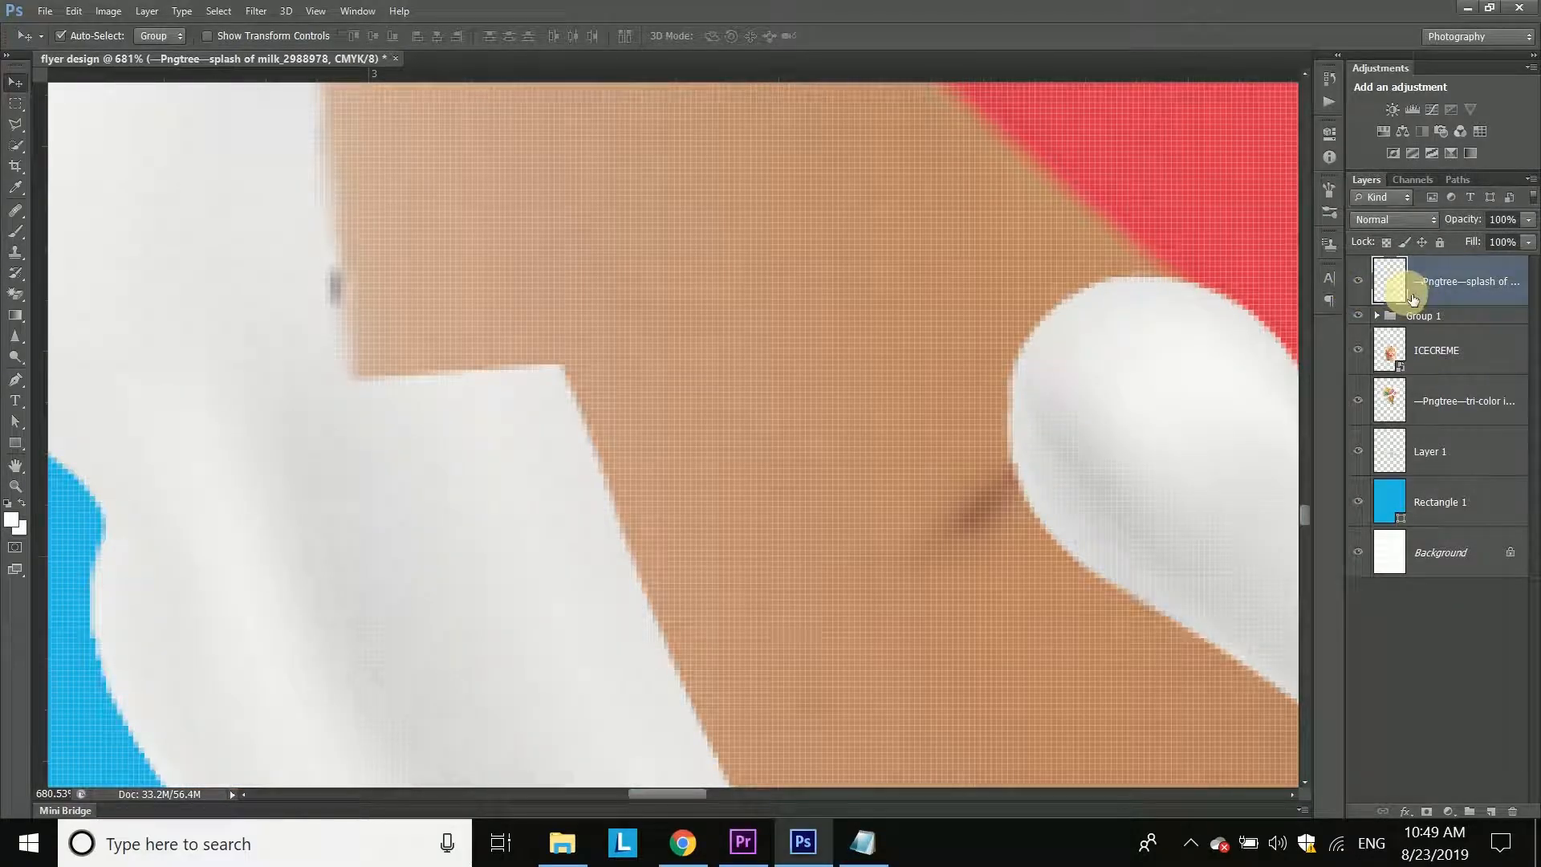
left_click(1429, 813)
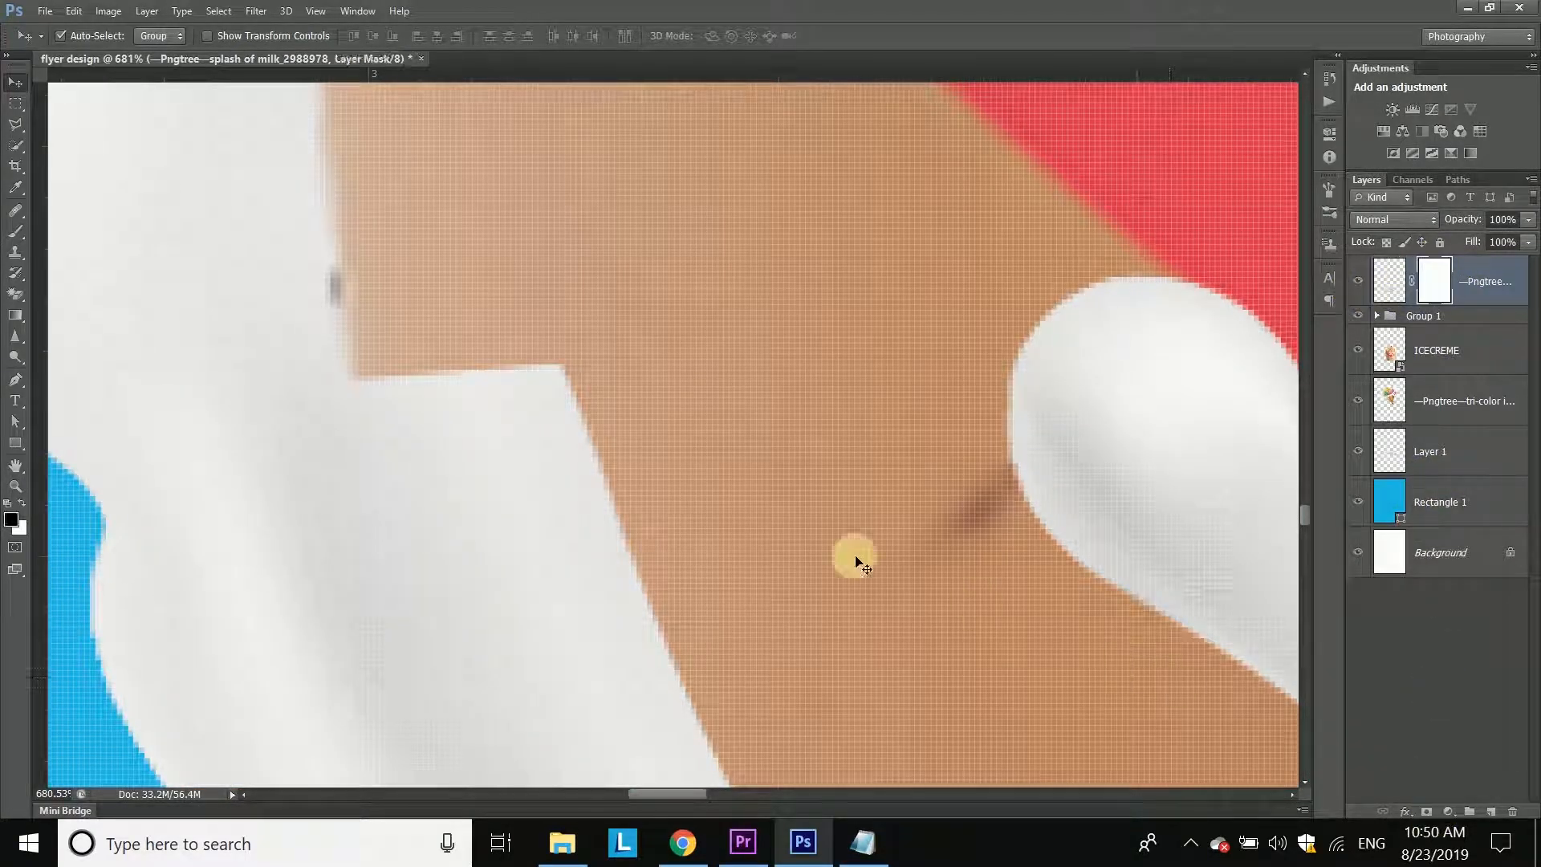
Step: Set the Brush to 100% opacity and 100% flow for painting on the splash mask
left_click(15, 231)
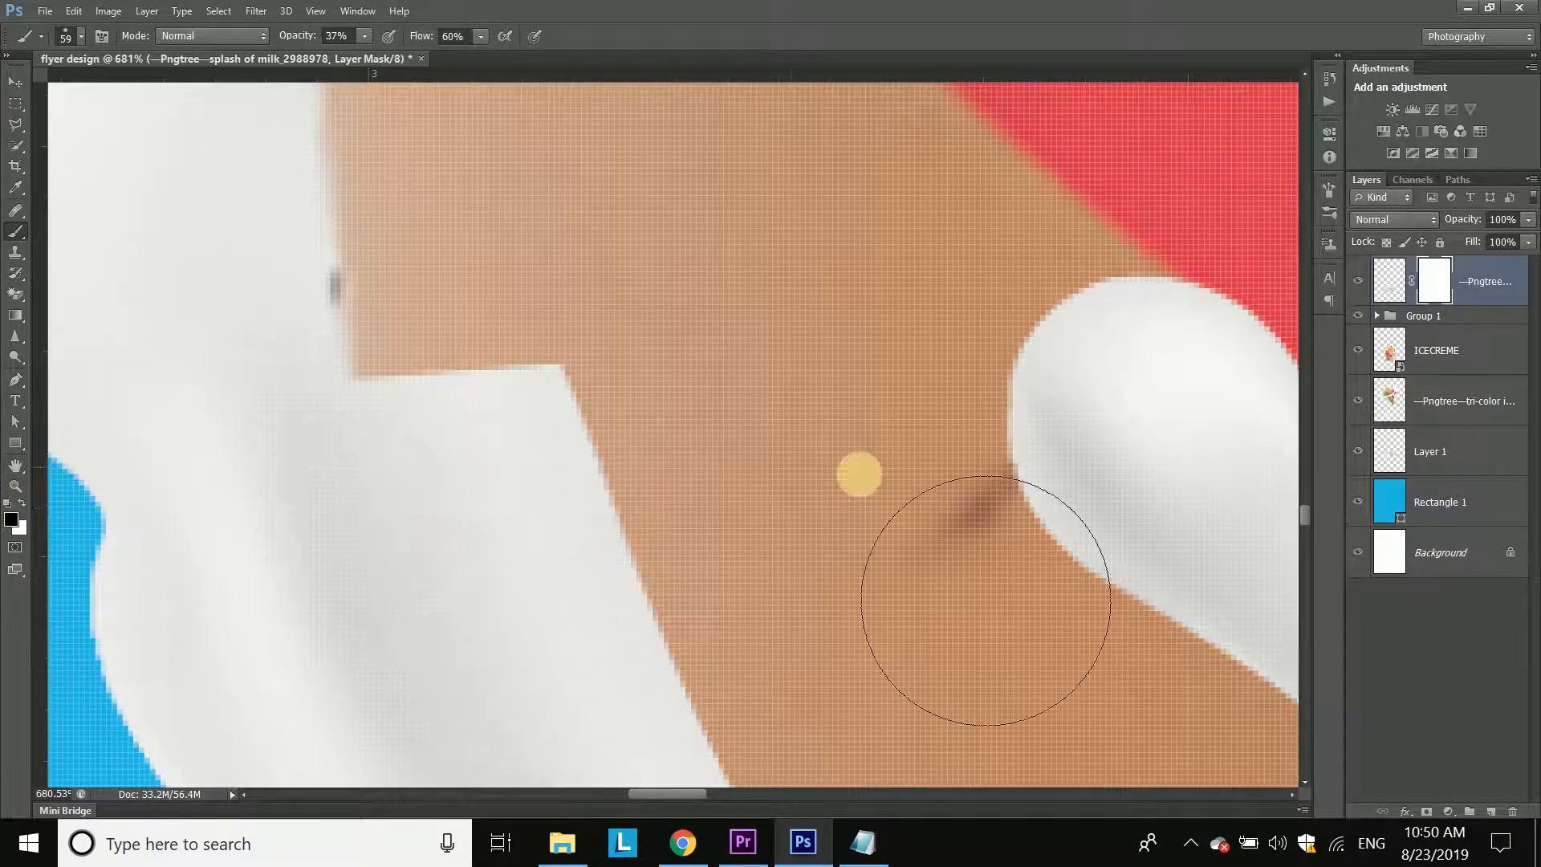
left_click_drag(922, 408, 617, 464)
left_click(332, 35)
type("100")
key("Return")
left_click_drag(429, 38, 634, 68)
Step: Mask out the leftover angular milk patch over the cup's left side with a small brush
left_click_drag(645, 285, 711, 333)
mouse_move(549, 345)
left_mouse_down()
mouse_move(555, 496)
mouse_move(602, 554)
mouse_move(489, 378)
mouse_move(458, 402)
mouse_move(469, 447)
mouse_move(553, 623)
mouse_move(654, 602)
mouse_move(733, 749)
left_mouse_up()
key("space")
mouse_move(581, 624)
left_mouse_down()
mouse_move(585, 420)
mouse_move(489, 375)
mouse_move(543, 482)
mouse_move(730, 647)
mouse_move(638, 569)
mouse_move(478, 327)
mouse_move(468, 403)
mouse_move(588, 561)
mouse_move(706, 661)
mouse_move(685, 640)
mouse_move(691, 674)
mouse_move(692, 530)
mouse_move(770, 407)
mouse_move(755, 384)
mouse_move(498, 507)
left_mouse_up()
key("bracketleft")
key("bracketleft")
key("bracketleft")
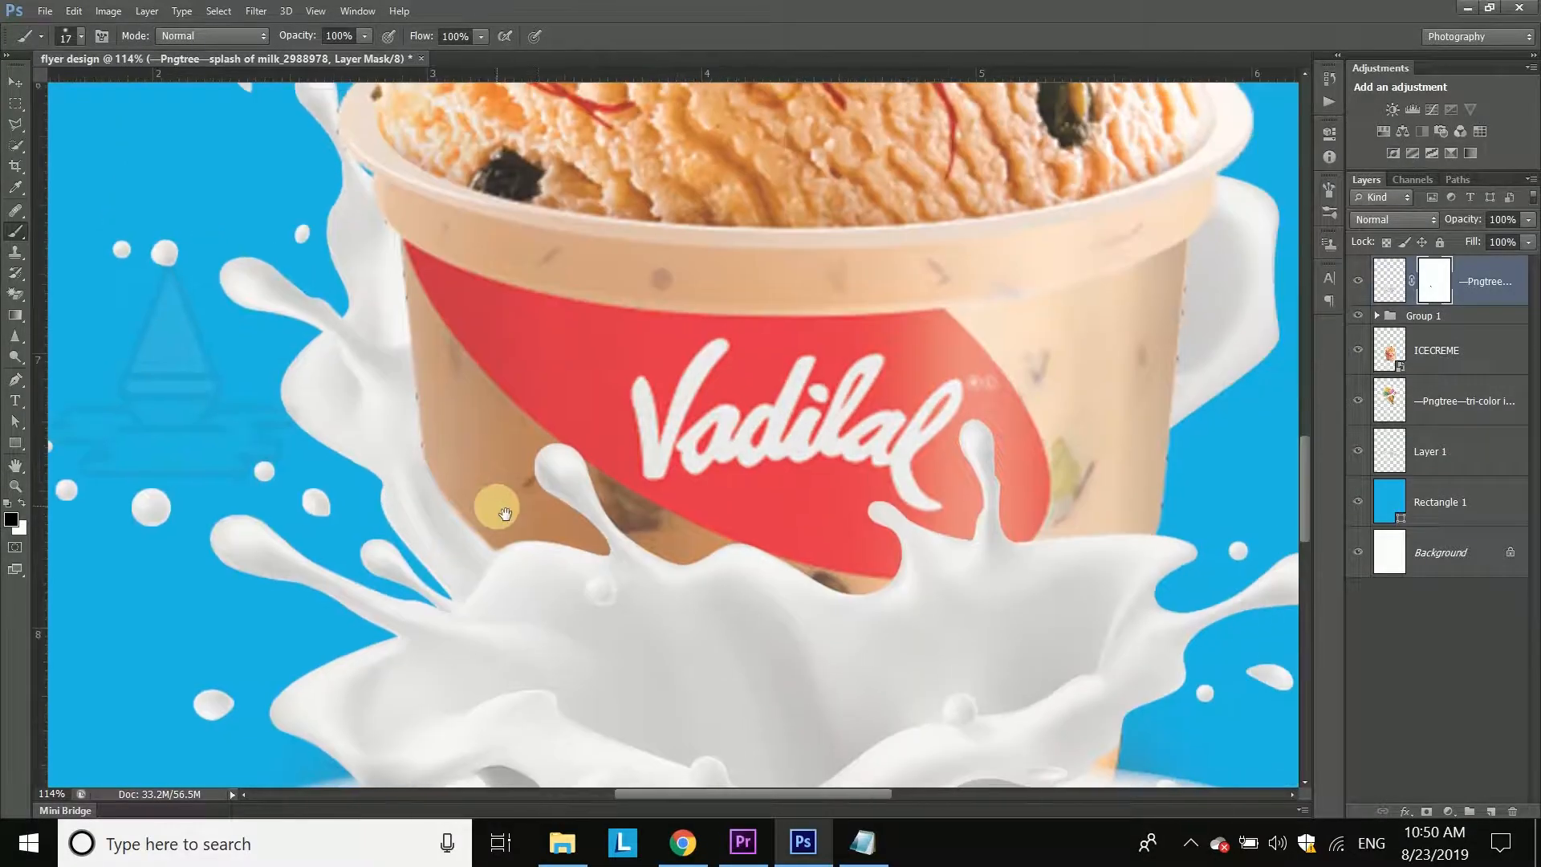
scroll(639, 494, "down", 7)
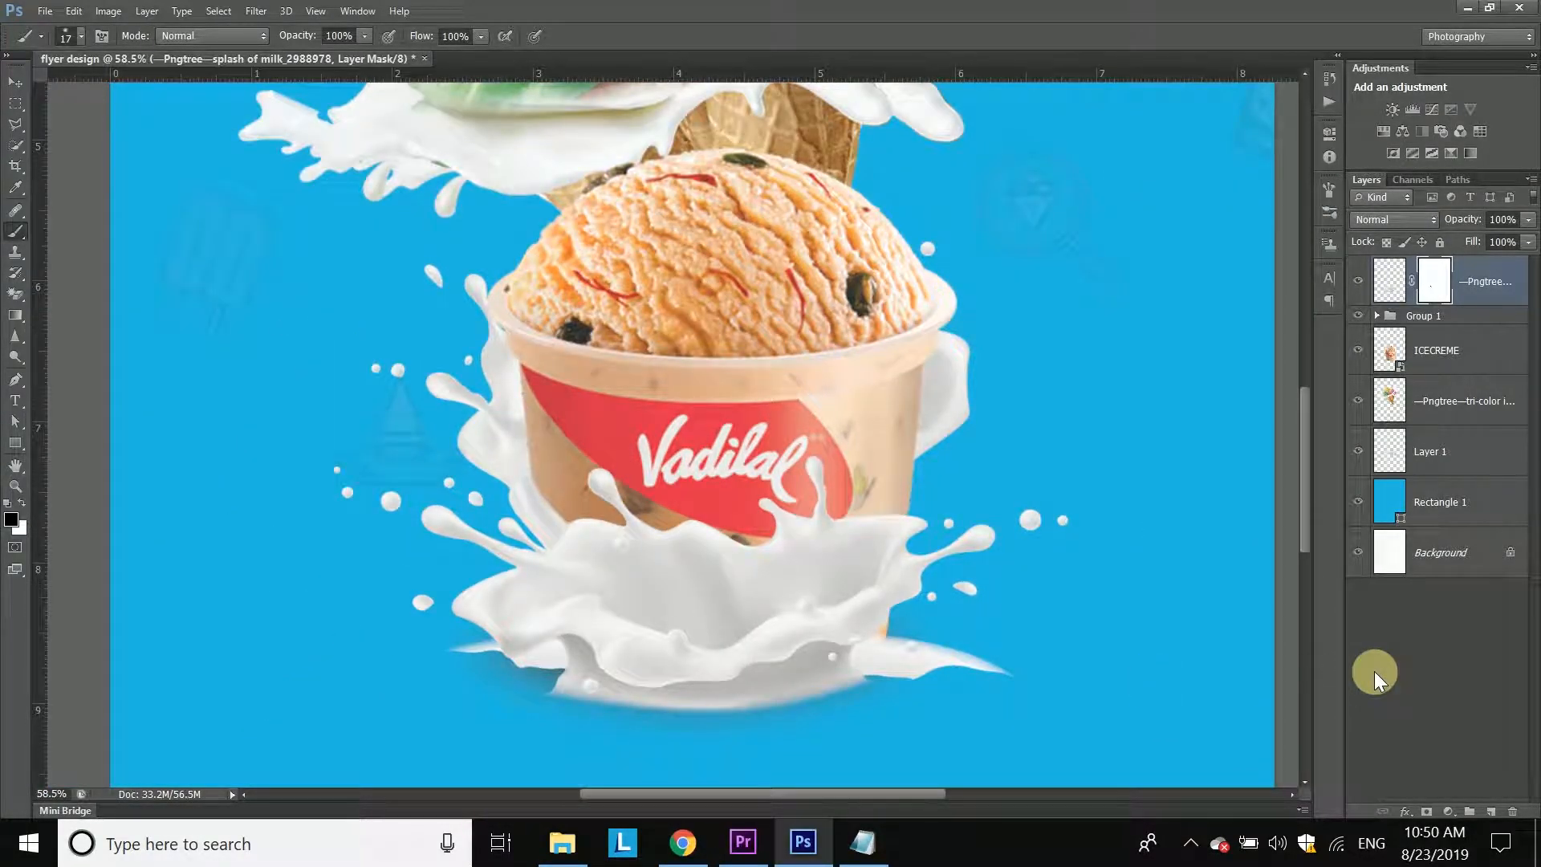
Step: Examine how the milk splash meets the cup's base, comparing the view with the splash layer hidden and shown
scroll(771, 699, "up", 3)
left_click_drag(771, 697, 704, 589)
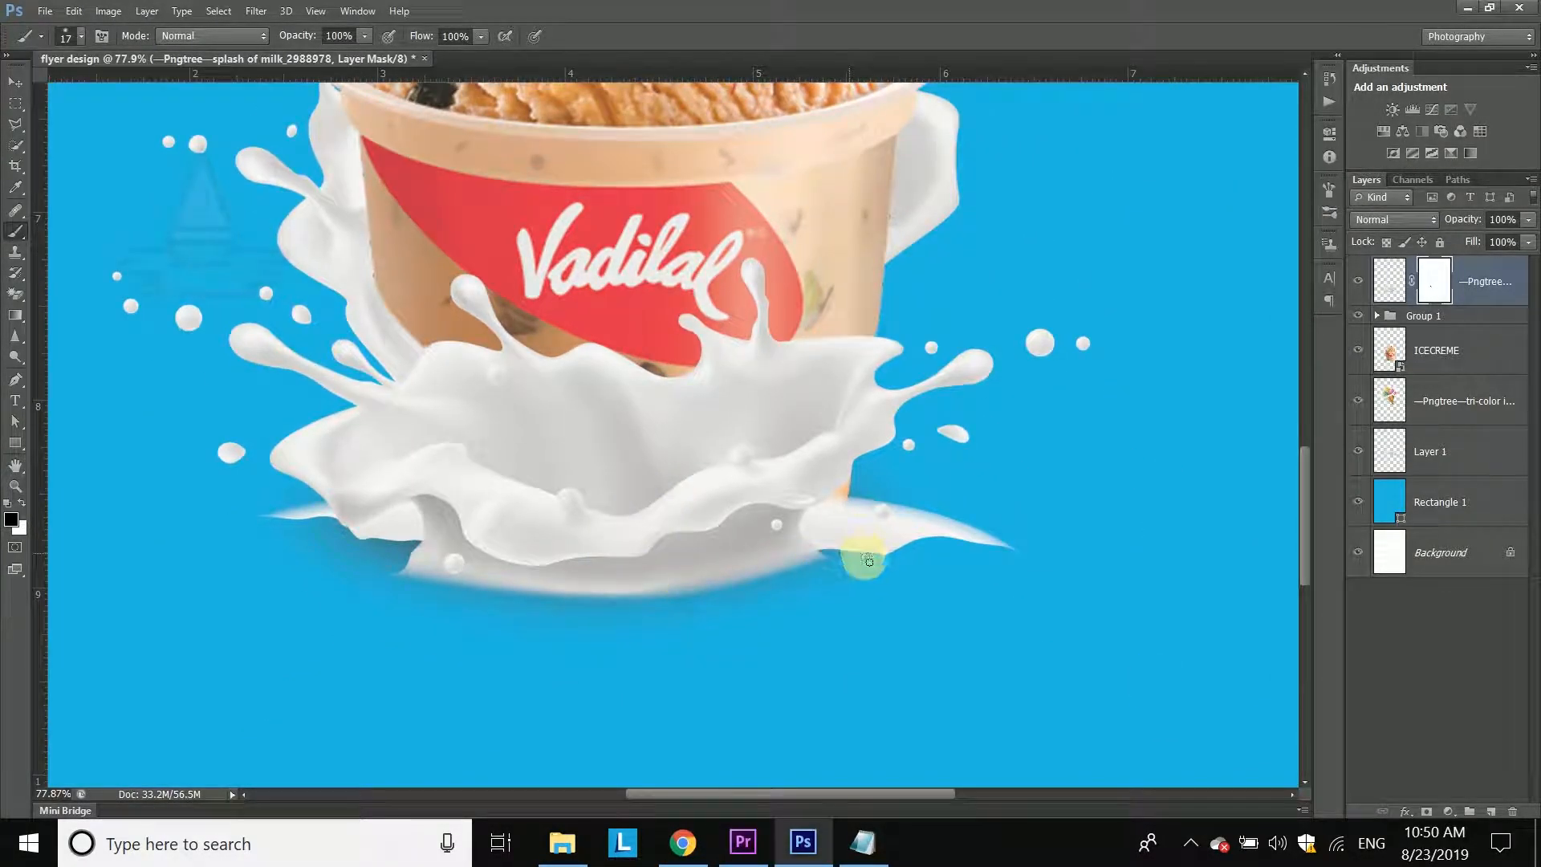
scroll(465, 608, "down", 15)
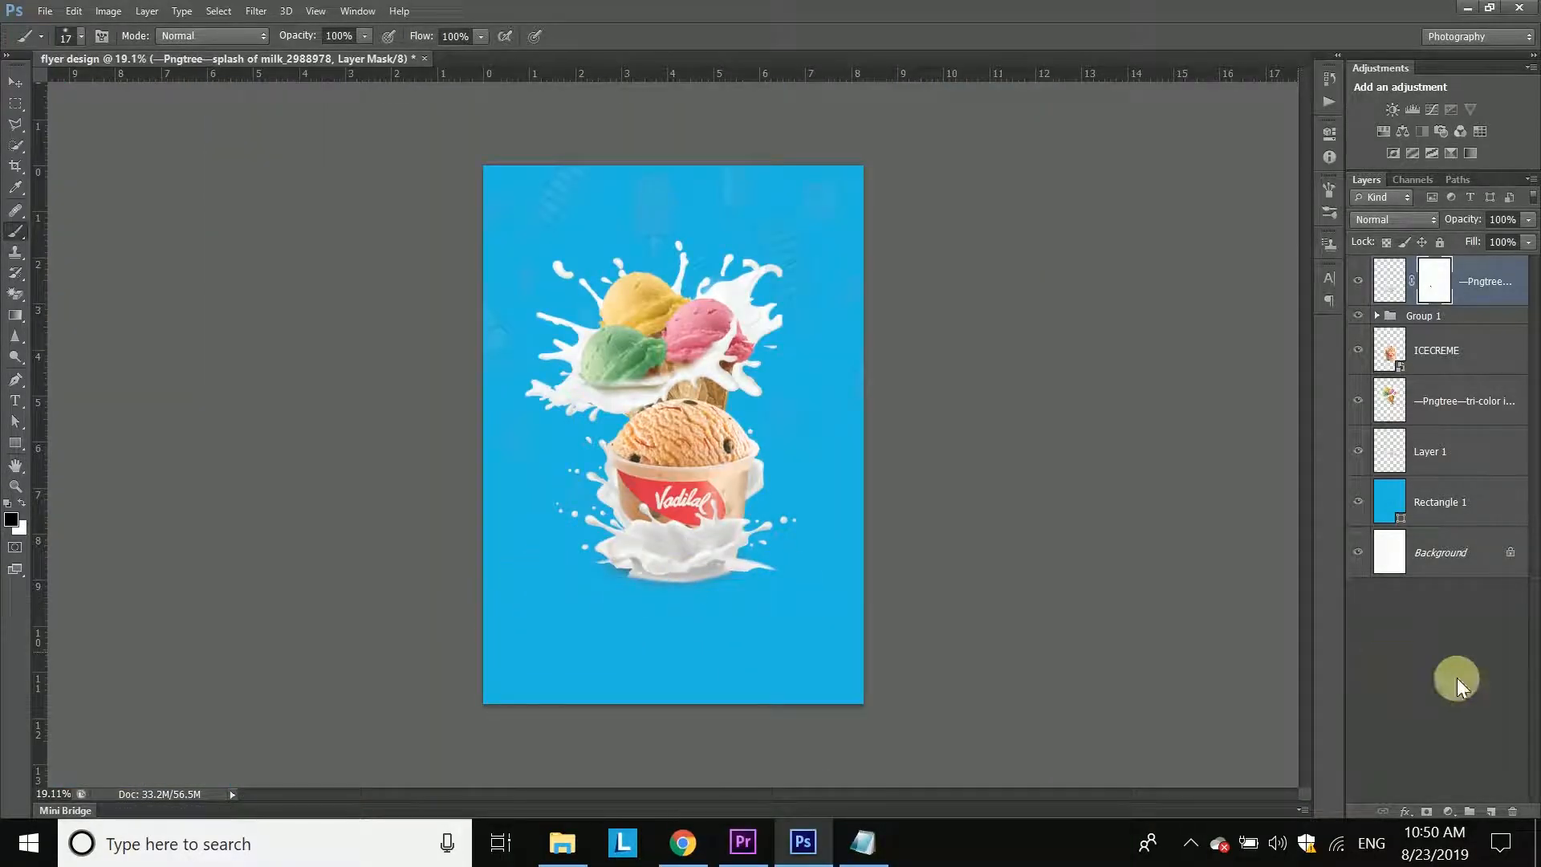
left_click(1414, 282)
left_click(1380, 289)
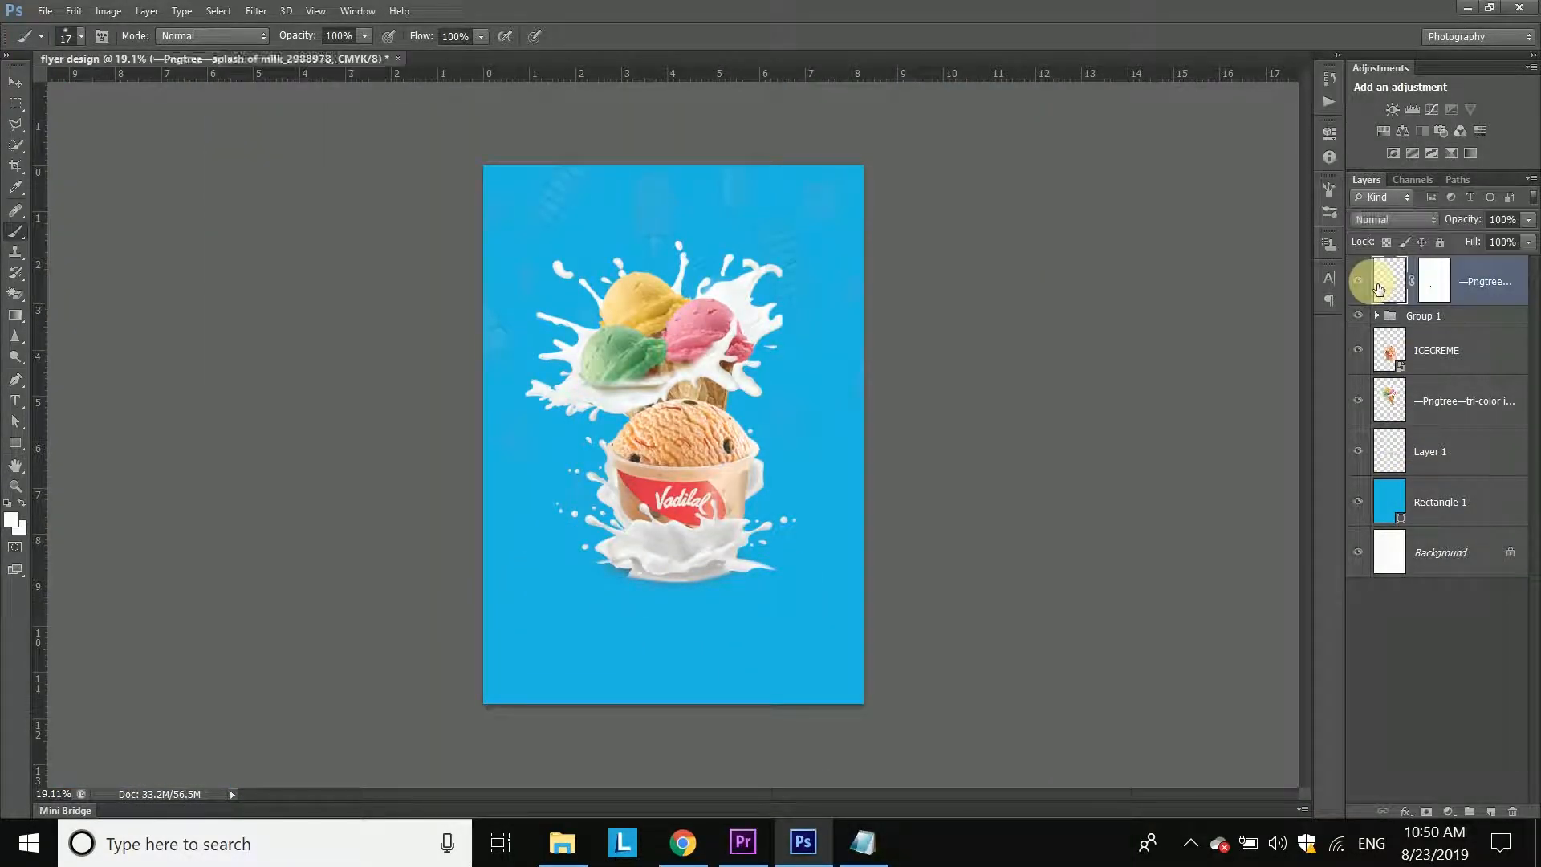
scroll(588, 578, "up", 5)
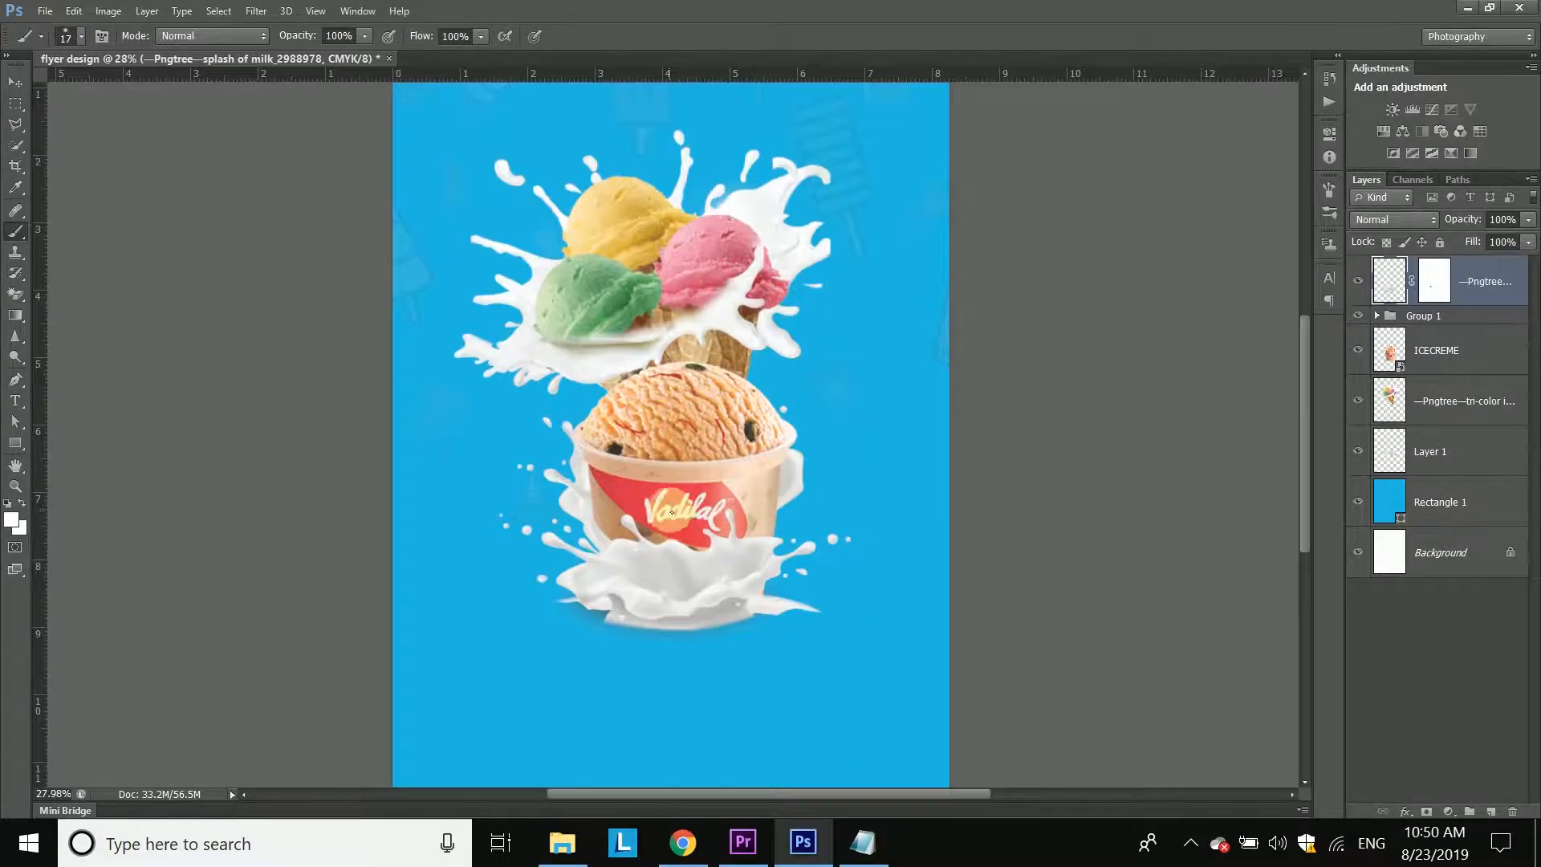
left_click(1357, 281)
left_click(1357, 281)
mouse_move(775, 668)
left_mouse_down()
mouse_move(892, 671)
mouse_move(739, 557)
mouse_move(1018, 551)
mouse_move(697, 555)
left_mouse_up()
Step: On the splash's layer mask, paint away the lower edge of the milk tail right of the cup's base
left_click(1434, 278)
left_click_drag(1081, 629, 1049, 631)
left_click_drag(781, 578, 832, 578)
mouse_move(1031, 568)
left_mouse_down()
mouse_move(739, 567)
mouse_move(1012, 558)
left_mouse_up()
left_click_drag(1065, 612, 695, 744)
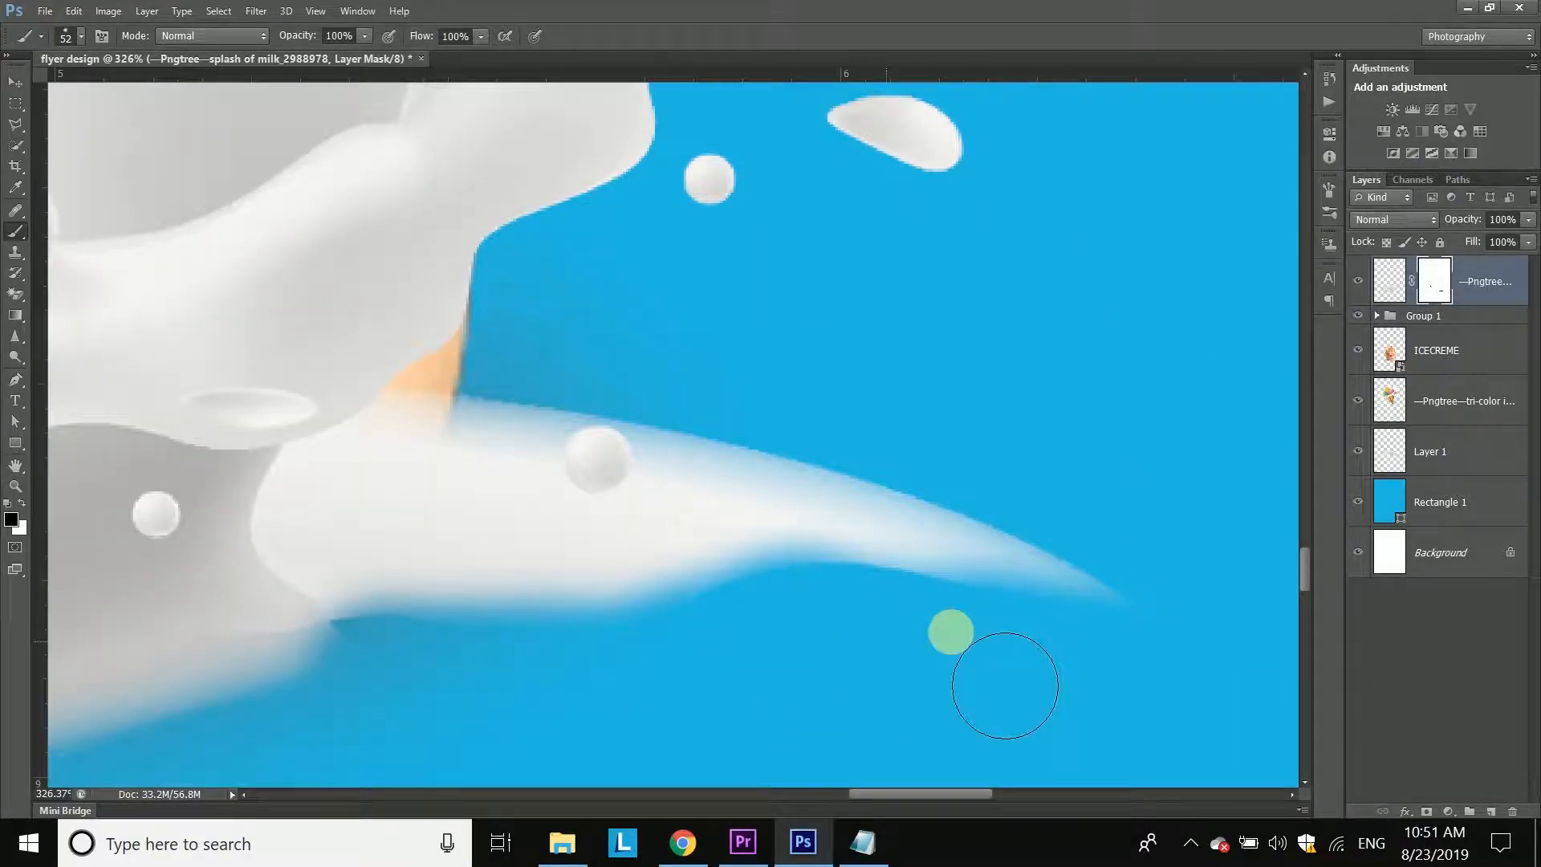
scroll(647, 630, "down", 6)
scroll(576, 627, "up", 4)
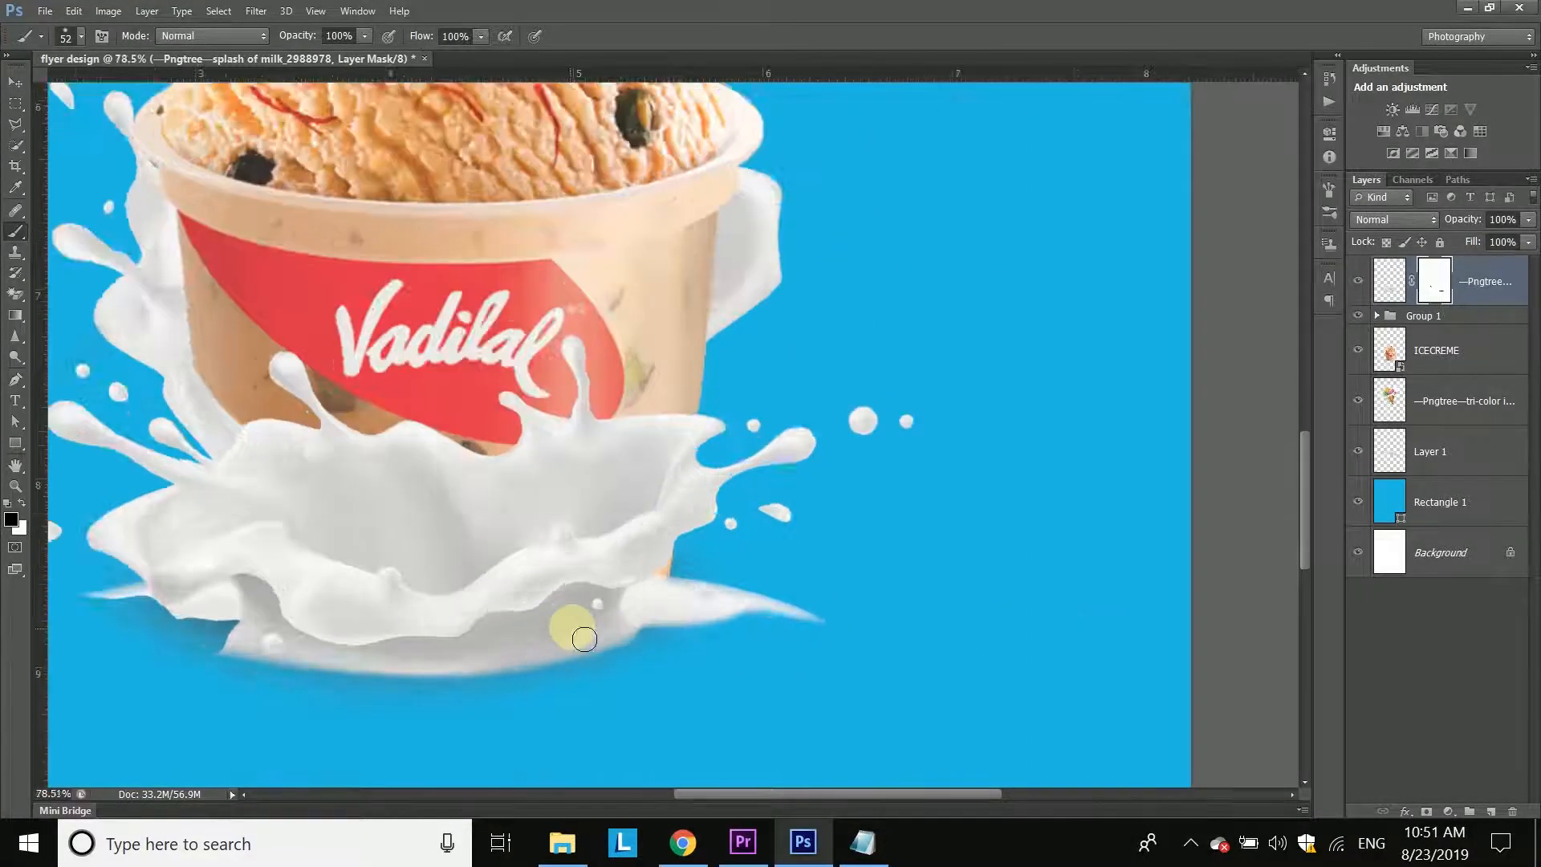
Step: Mask out the thin milk tails extending from both sides of the splash's base
mouse_move(974, 629)
left_mouse_down()
mouse_move(917, 602)
mouse_move(837, 645)
mouse_move(843, 608)
mouse_move(788, 693)
mouse_move(842, 592)
mouse_move(817, 655)
mouse_move(747, 711)
mouse_move(845, 594)
mouse_move(840, 558)
mouse_move(823, 656)
mouse_move(804, 649)
mouse_move(724, 714)
left_mouse_up()
left_click_drag(582, 590, 947, 486)
mouse_move(506, 535)
left_mouse_down()
mouse_move(552, 576)
mouse_move(578, 559)
mouse_move(587, 572)
mouse_move(586, 557)
mouse_move(685, 622)
mouse_move(653, 620)
mouse_move(734, 604)
mouse_move(662, 603)
mouse_move(761, 576)
mouse_move(766, 589)
mouse_move(747, 558)
mouse_move(682, 603)
mouse_move(757, 562)
left_mouse_up()
Step: Clean up the mask along the splash's lower-left edge and the exposed cup sliver with a size 10 brush
scroll(705, 543, "up", 8)
key("bracketleft")
key("bracketleft")
key("bracketleft")
key("bracketleft")
key("bracketleft")
mouse_move(485, 626)
left_mouse_down()
mouse_move(884, 444)
mouse_move(1097, 627)
mouse_move(1111, 506)
mouse_move(1043, 402)
mouse_move(1025, 430)
left_mouse_up()
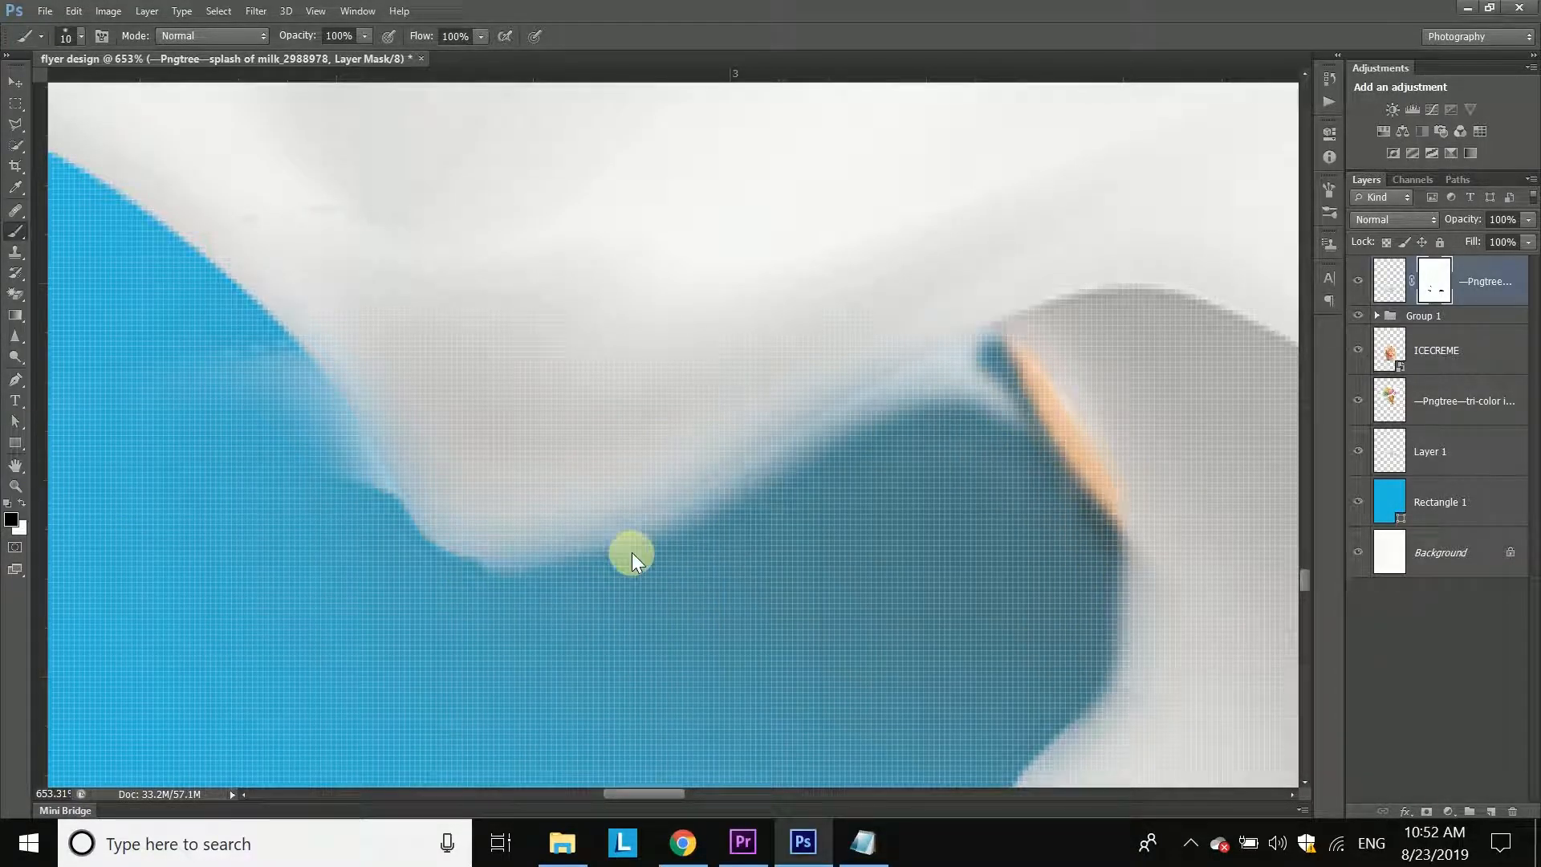
mouse_move(998, 375)
left_mouse_down()
mouse_move(1121, 488)
mouse_move(1150, 558)
mouse_move(1110, 462)
mouse_move(1019, 456)
mouse_move(1042, 462)
mouse_move(989, 435)
mouse_move(998, 403)
mouse_move(1012, 425)
mouse_move(1008, 403)
mouse_move(595, 594)
mouse_move(677, 604)
mouse_move(1001, 382)
mouse_move(635, 563)
mouse_move(496, 588)
mouse_move(435, 566)
mouse_move(313, 406)
left_mouse_up()
left_click(21, 501)
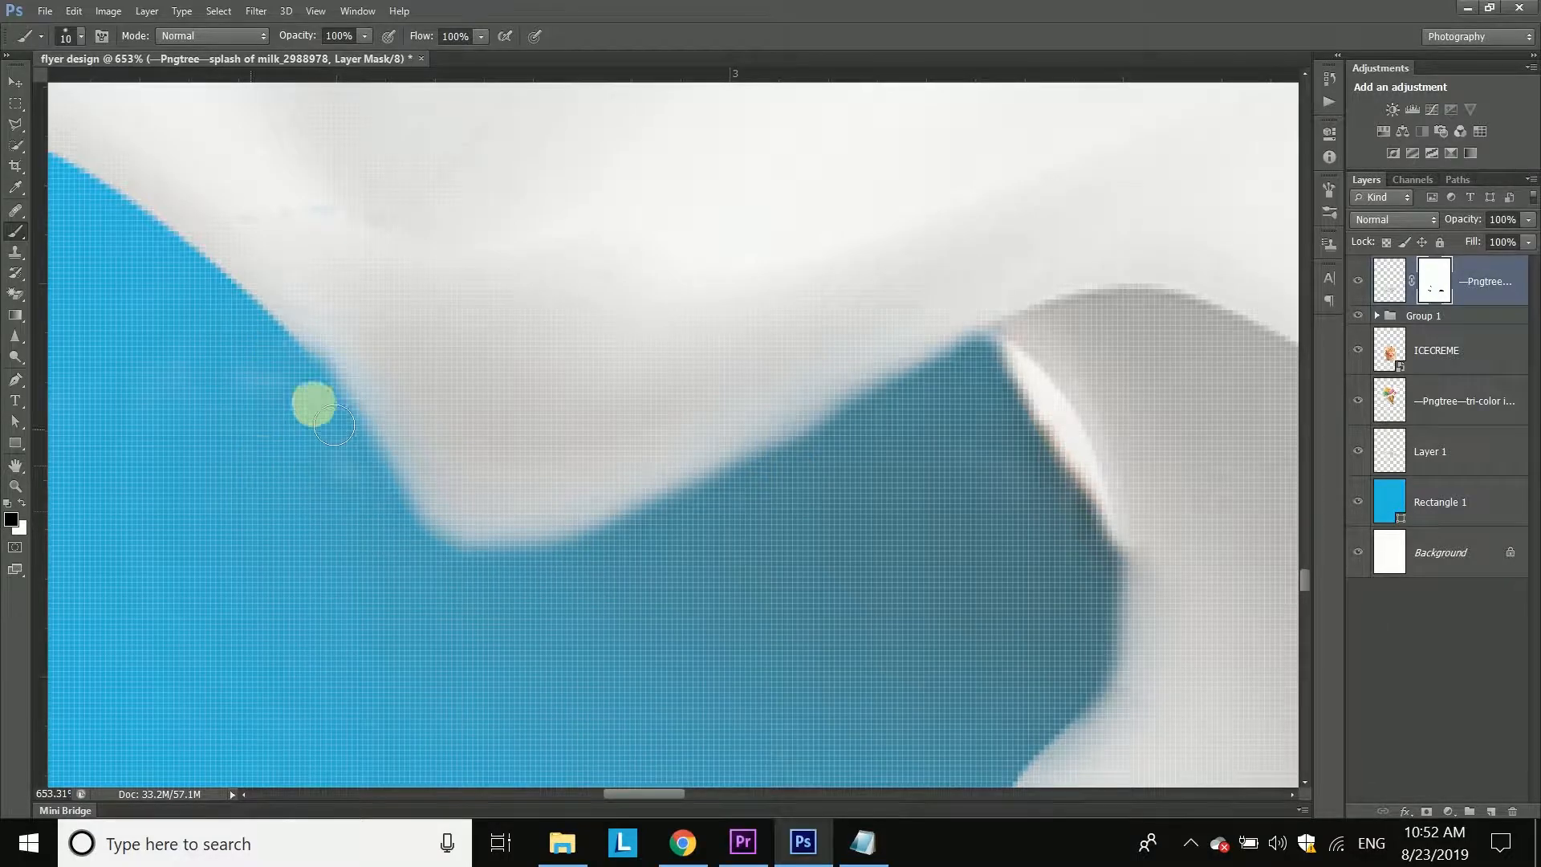
Step: On the splash's layer mask, paint away the faint milk edge below the cup's lower-left base with a size 60 brush
scroll(313, 407, "down", 10)
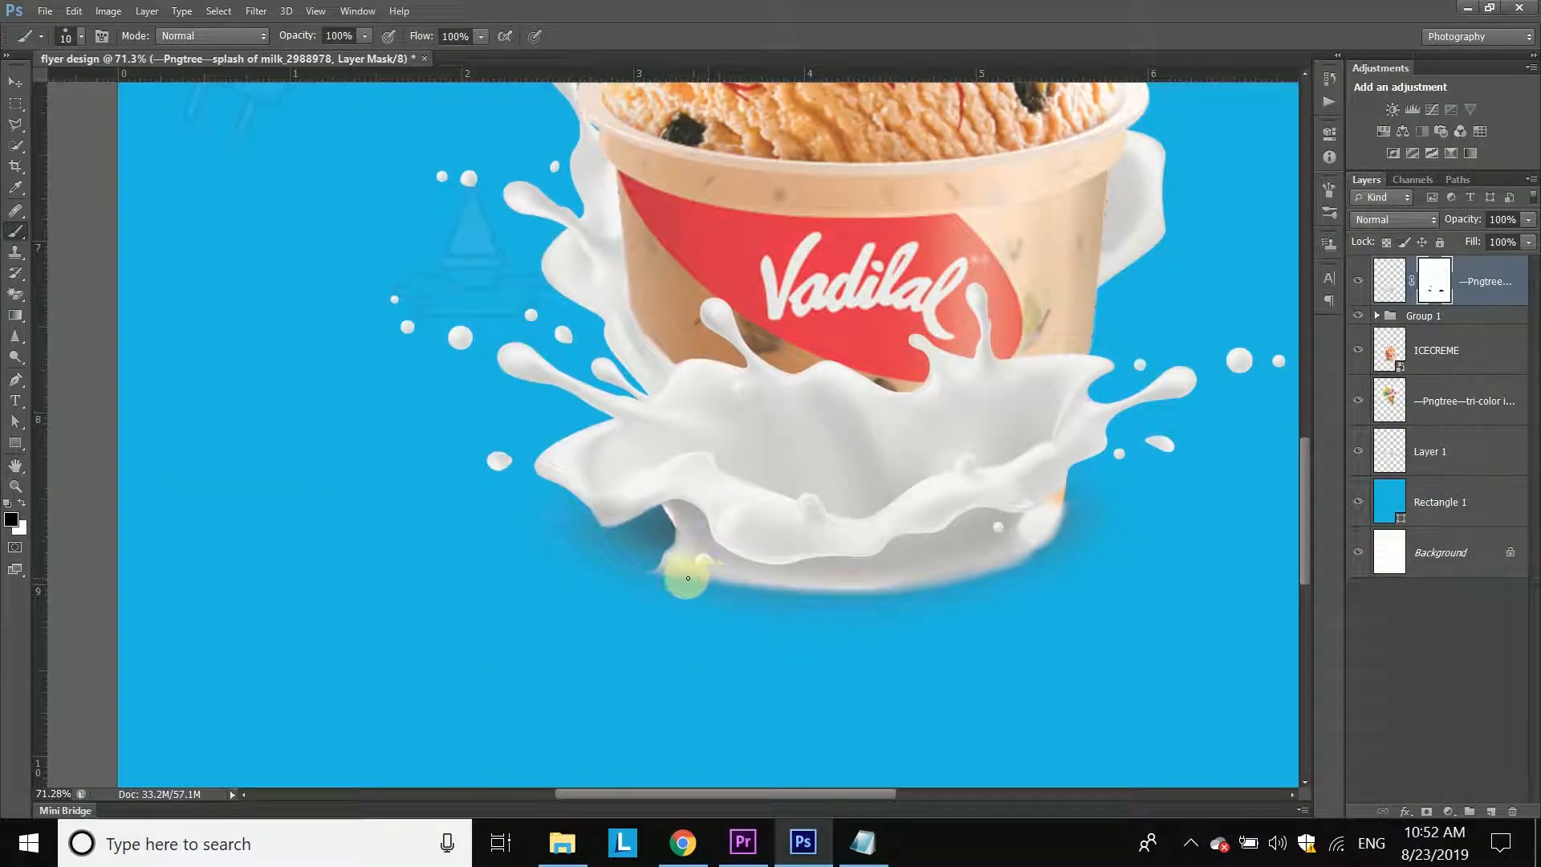
scroll(689, 576, "up", 8)
left_click_drag(640, 578, 681, 593)
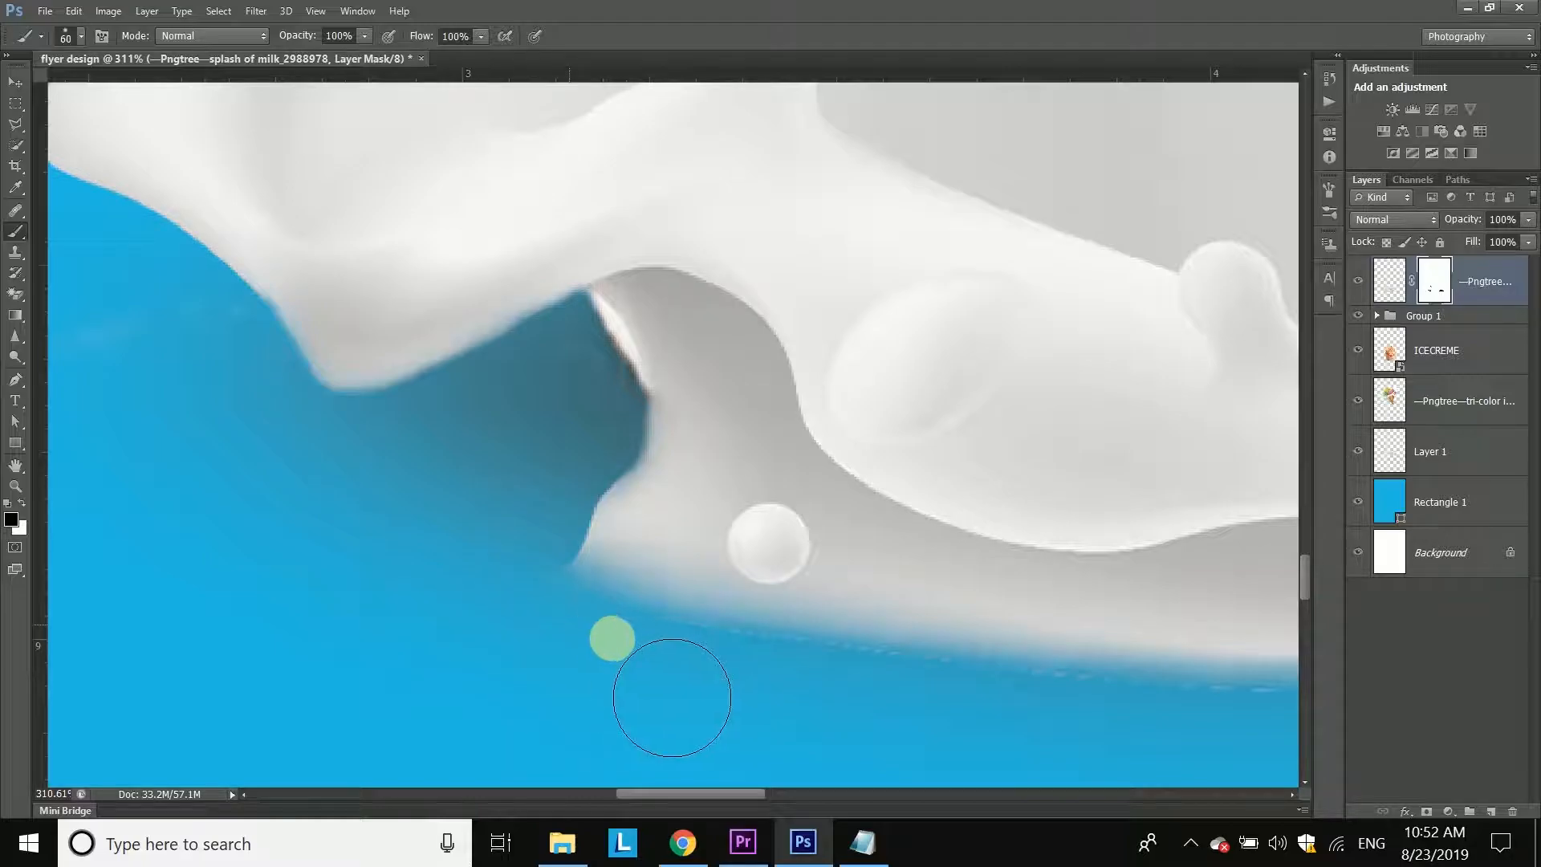
scroll(828, 600, "down", 3)
scroll(861, 632, "down", 10)
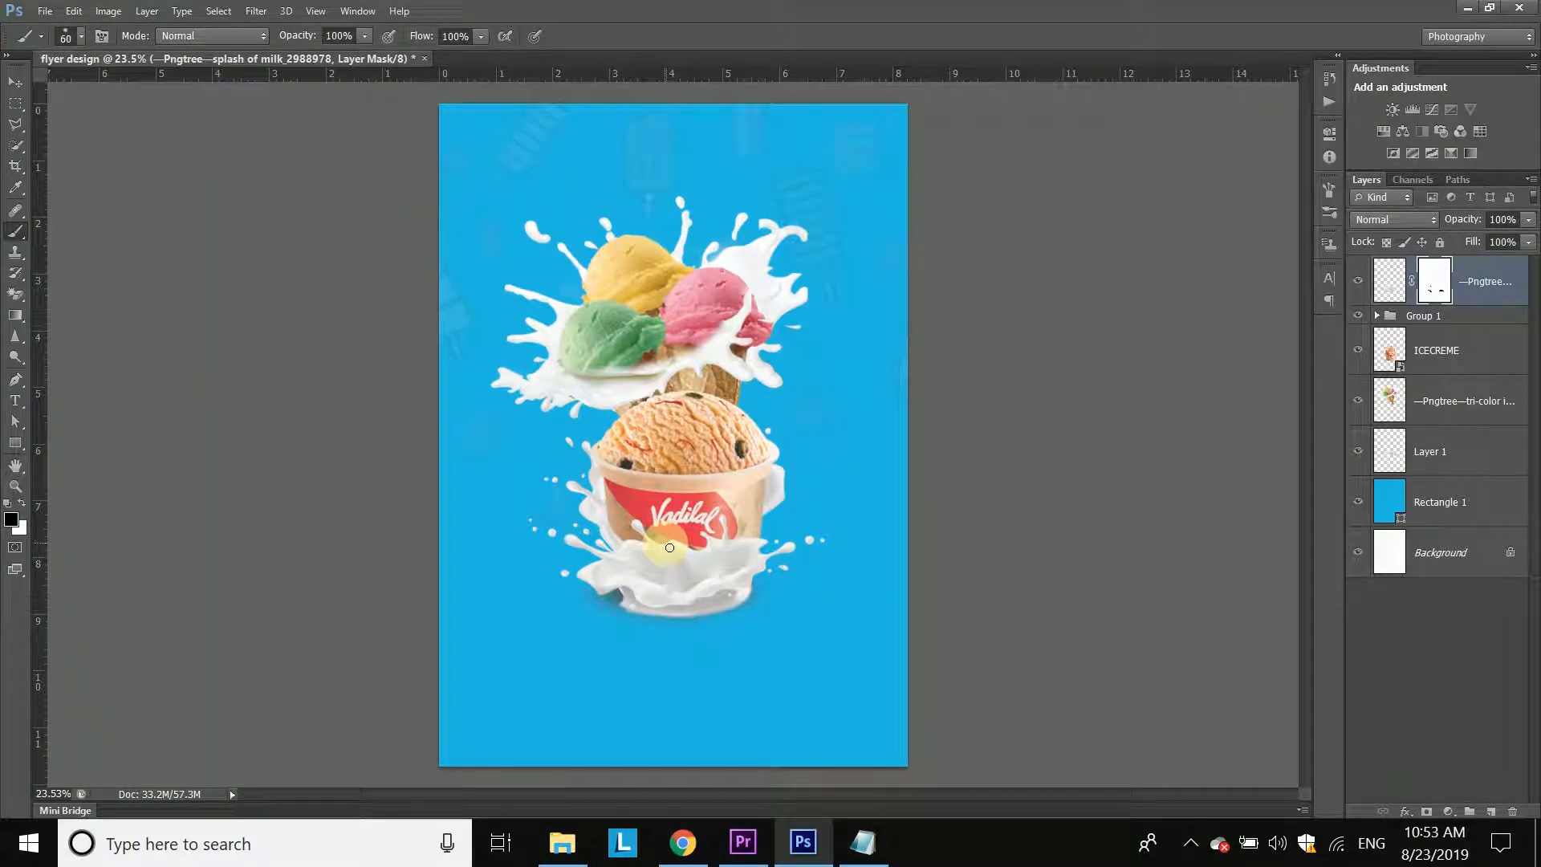
scroll(642, 455, "up", 2)
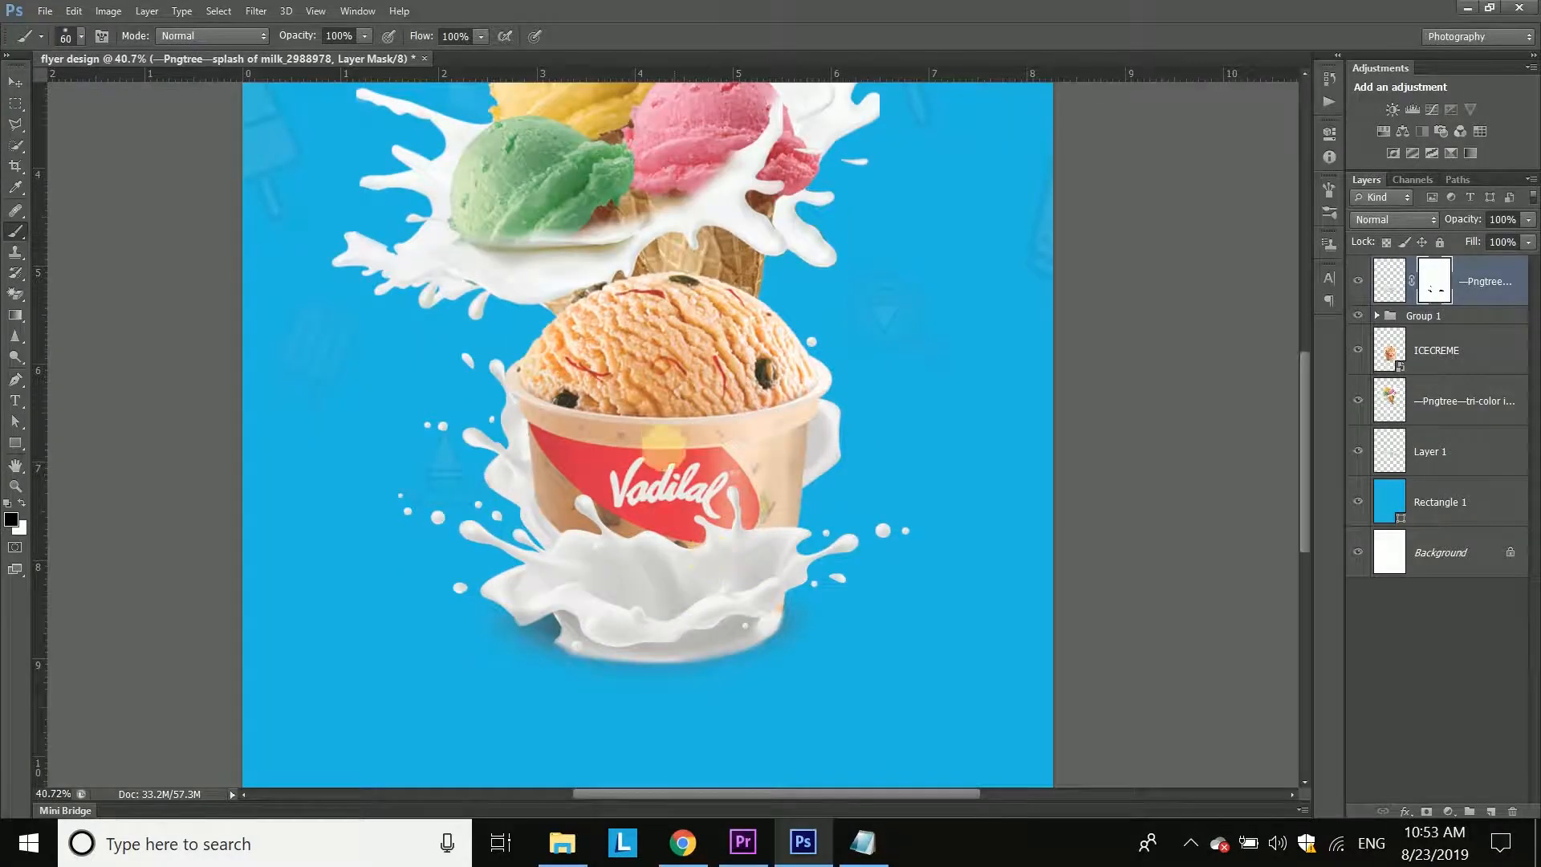
scroll(642, 455, "down", 1)
Step: Set the opacity of Layer 1 to 100% and deselect all layers
left_click(14, 79)
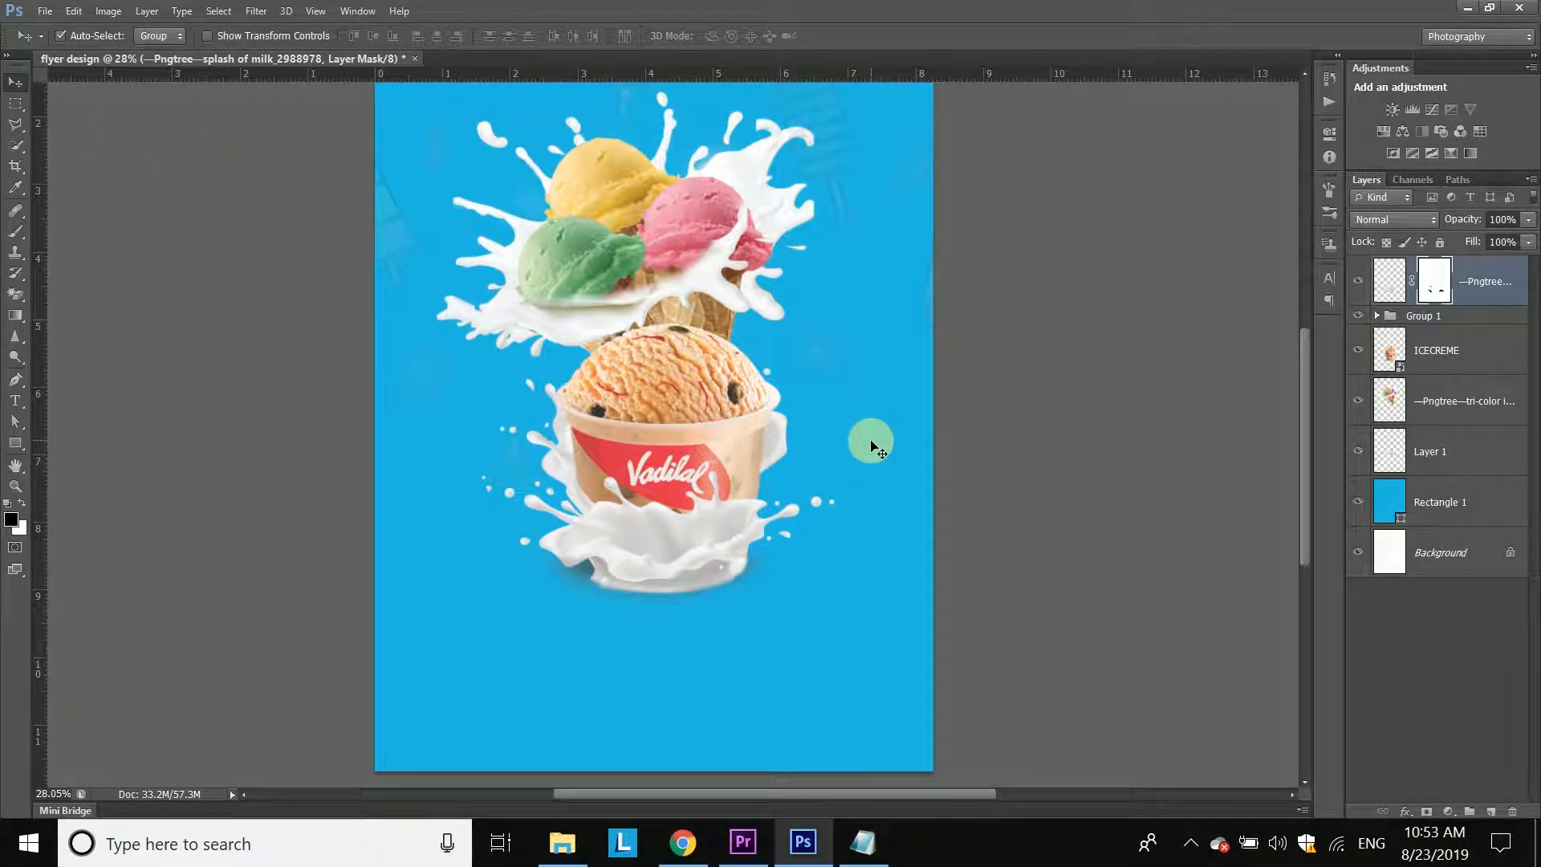
mouse_move(777, 451)
left_mouse_down()
mouse_move(769, 389)
mouse_move(771, 455)
left_mouse_up()
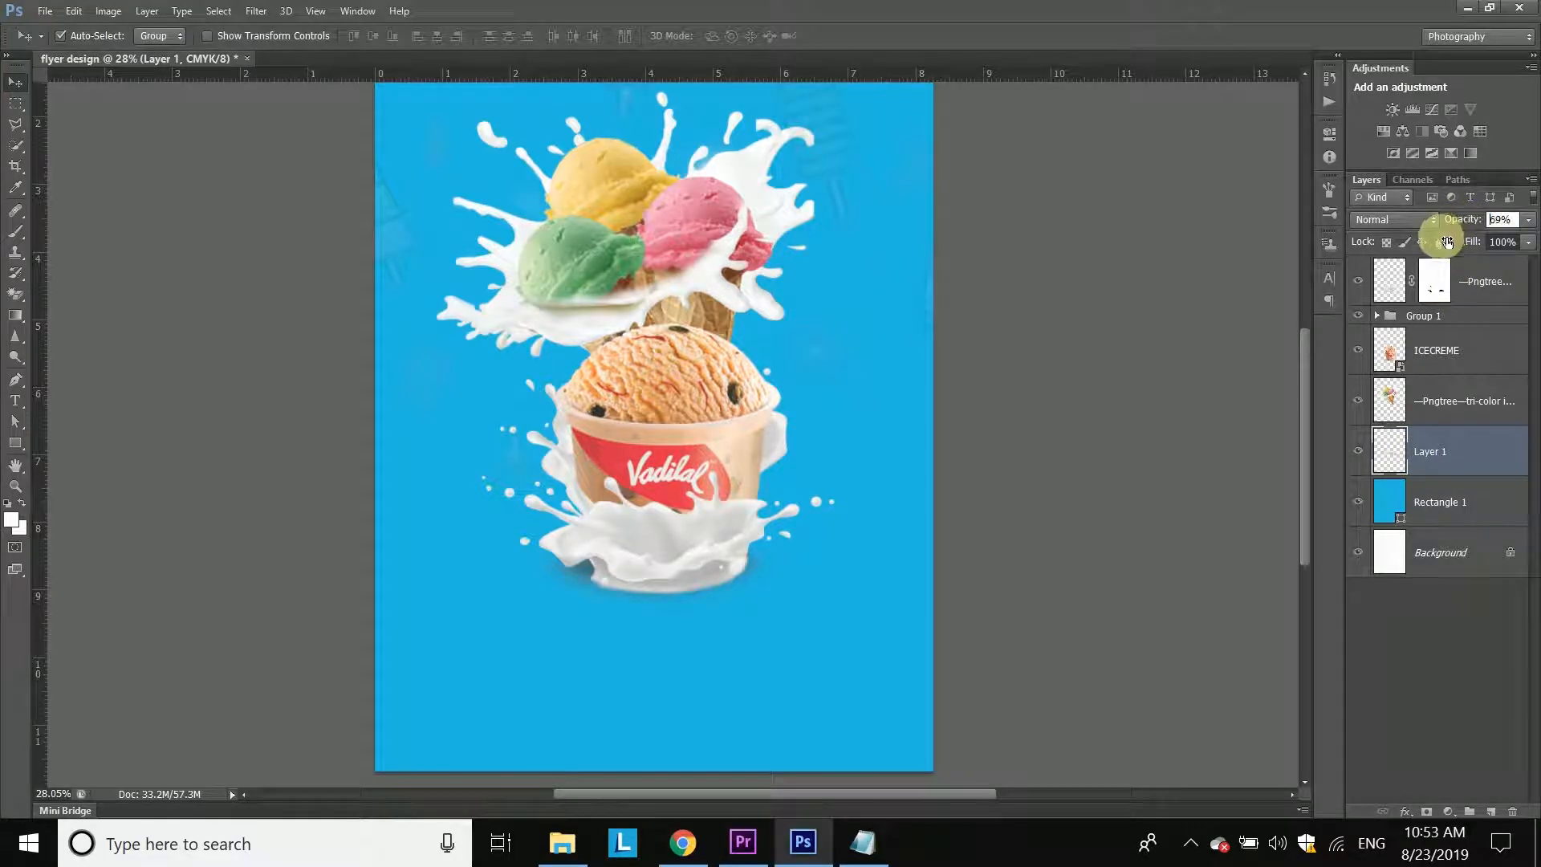
left_click_drag(1479, 249, 1480, 250)
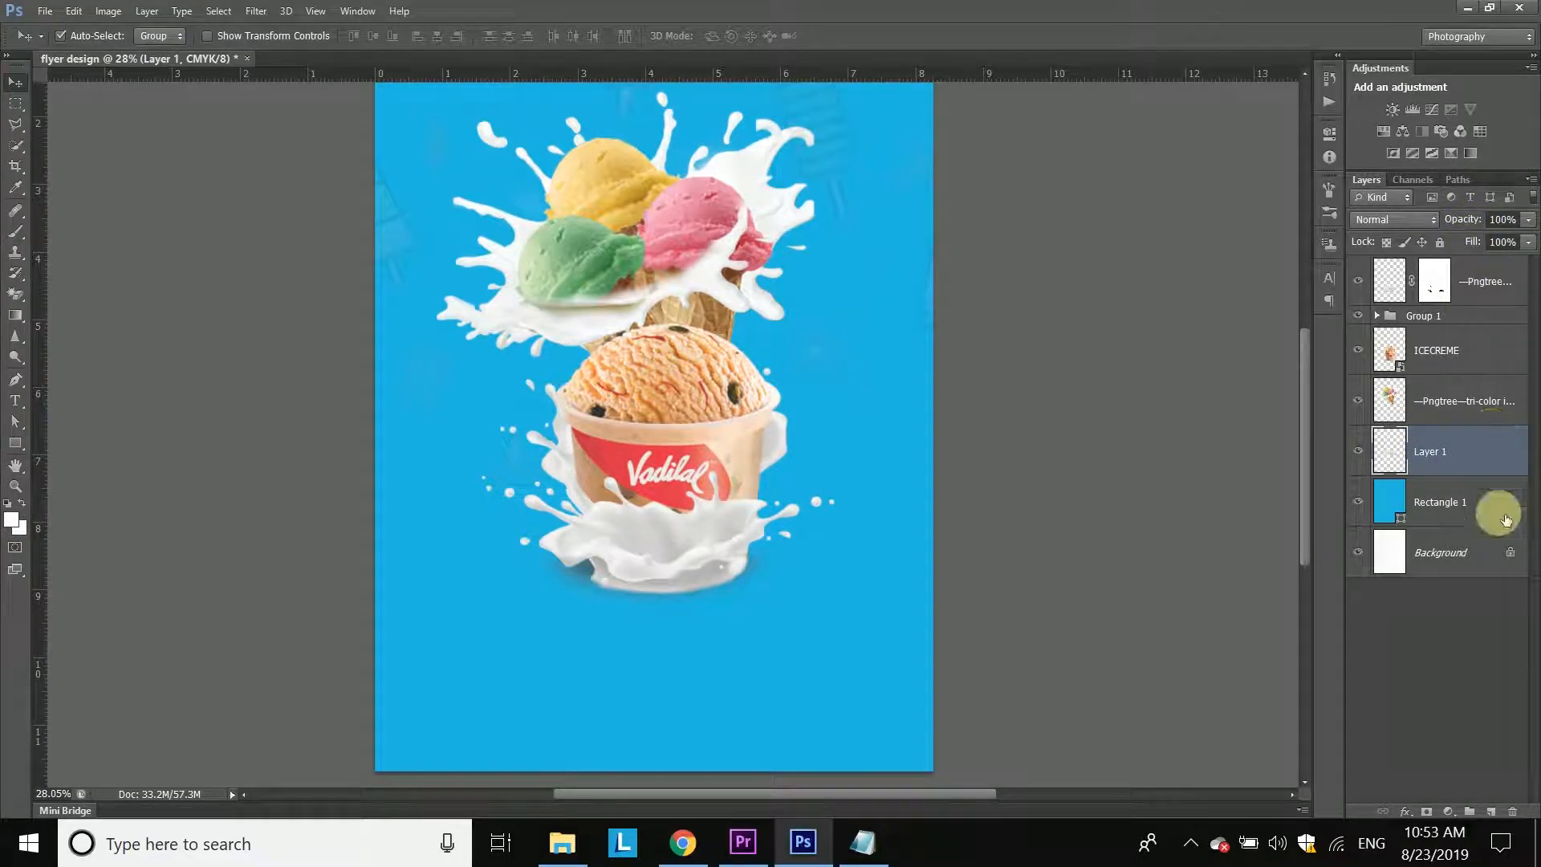
left_click(1448, 668)
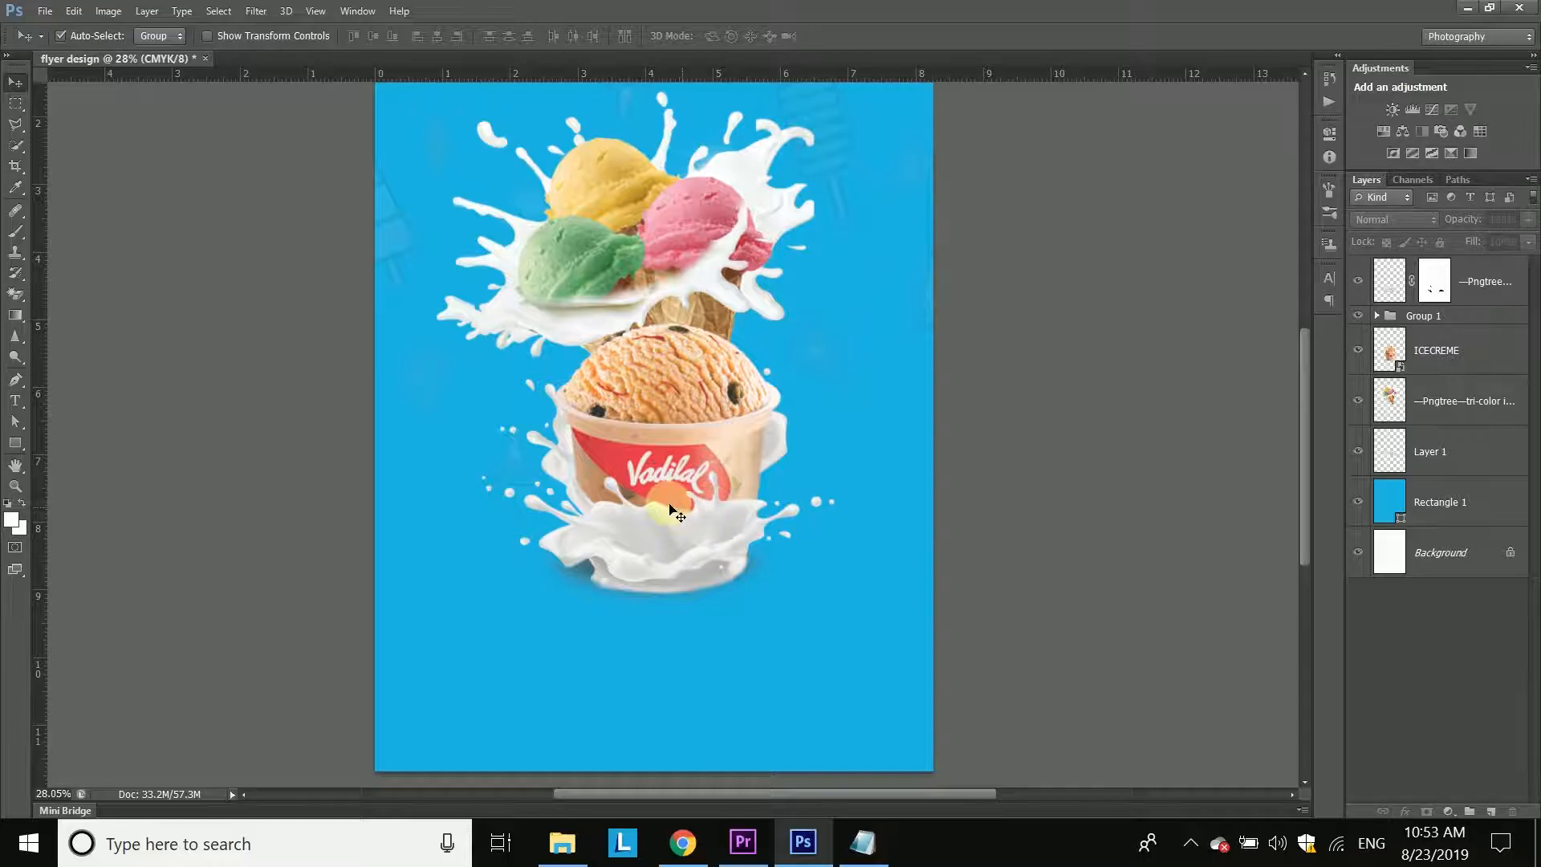
scroll(696, 396, "down", 2)
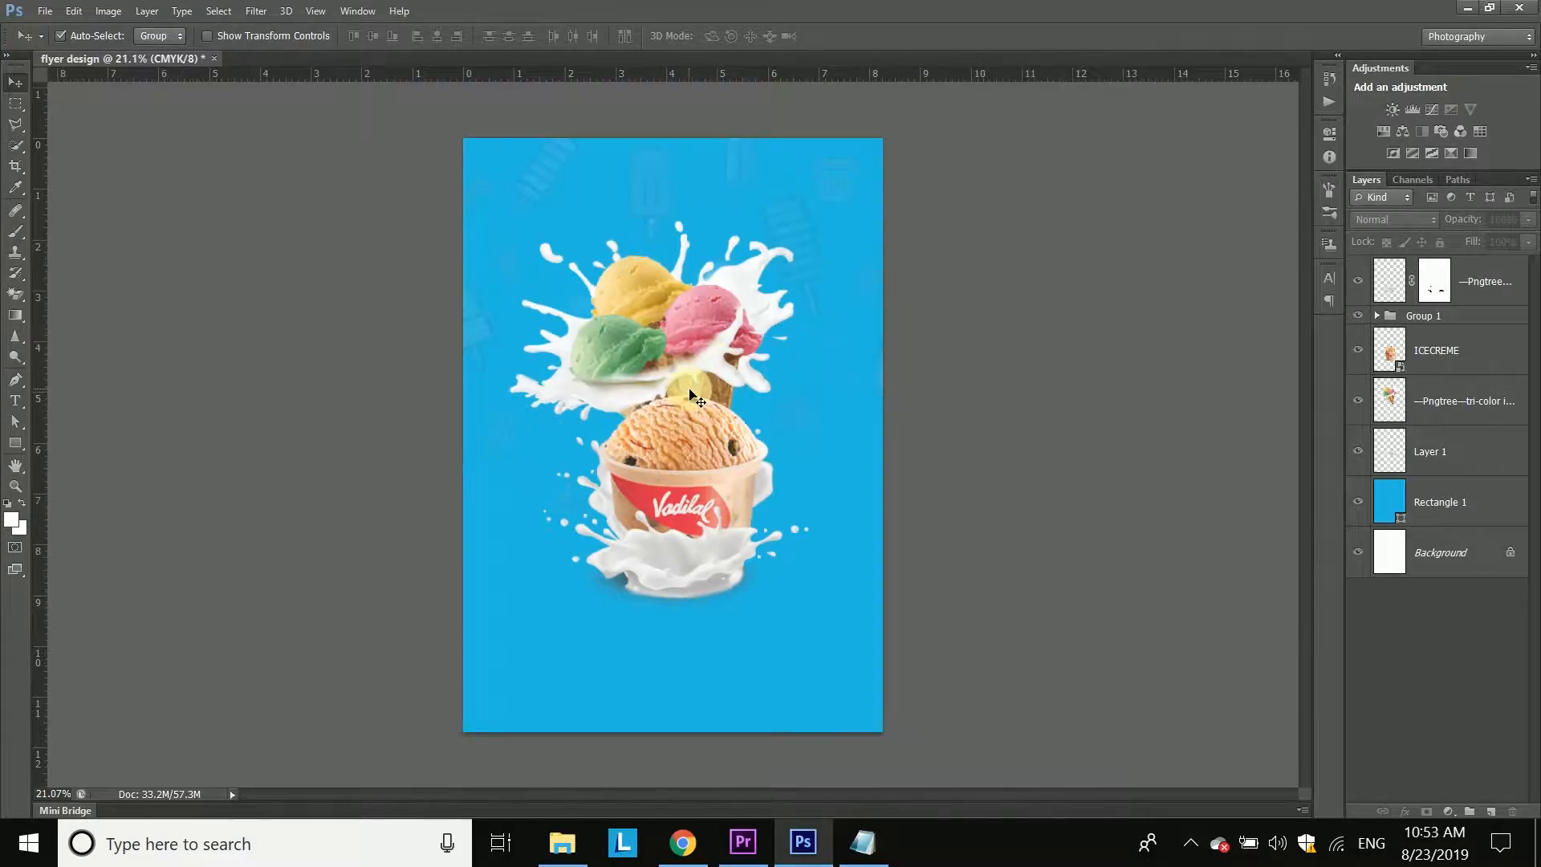
Step: Bake the layer mask into the milk splash layer so it becomes a plain pixel layer without a mask
left_click(1481, 286)
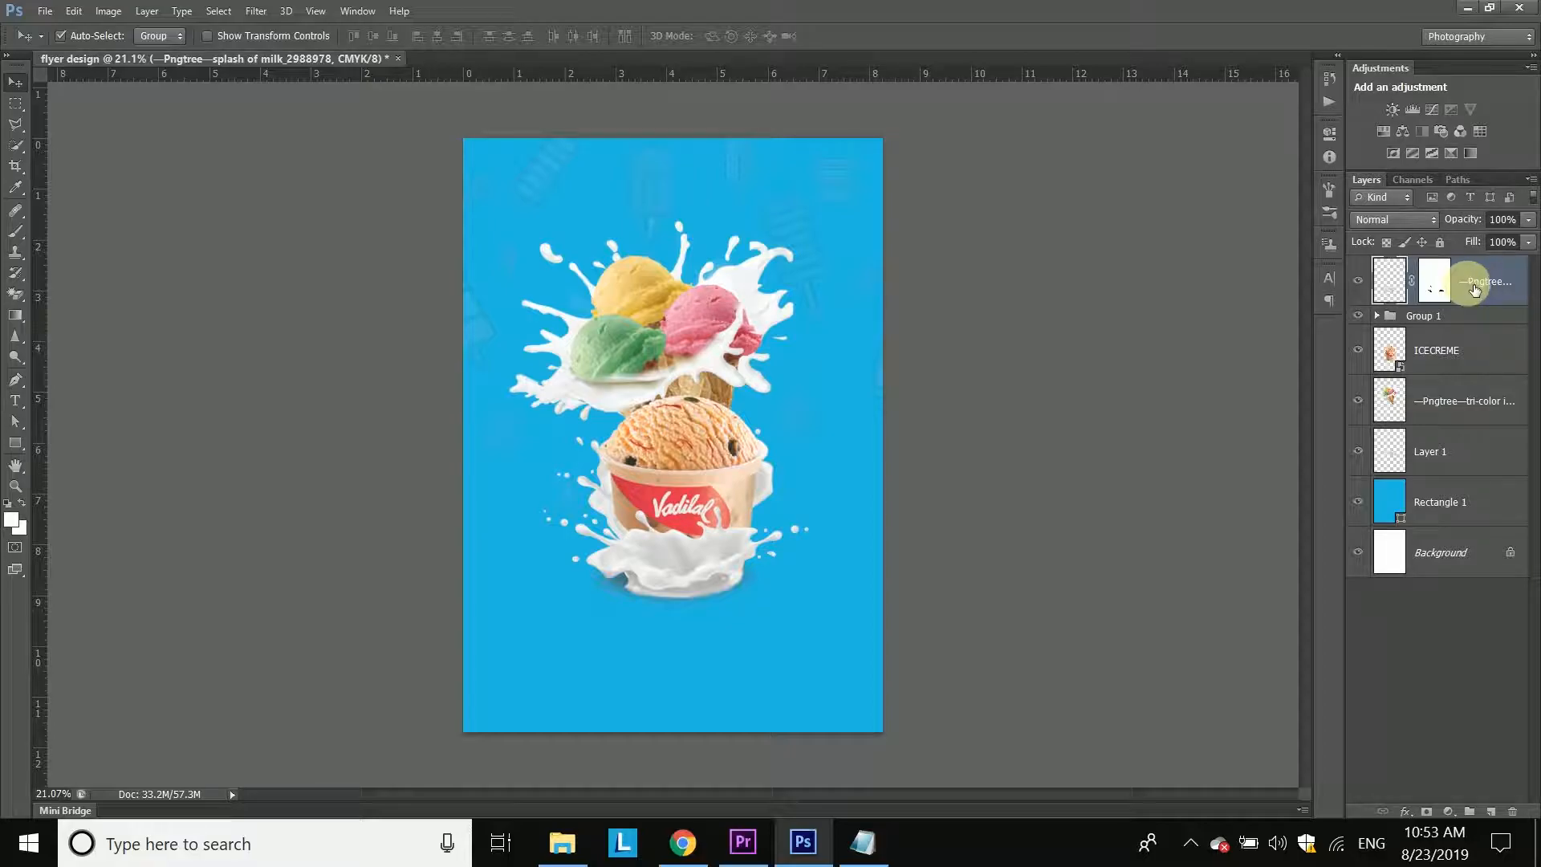
right_click(1475, 290)
left_click(1050, 216)
right_click(1465, 290)
left_click(1108, 304)
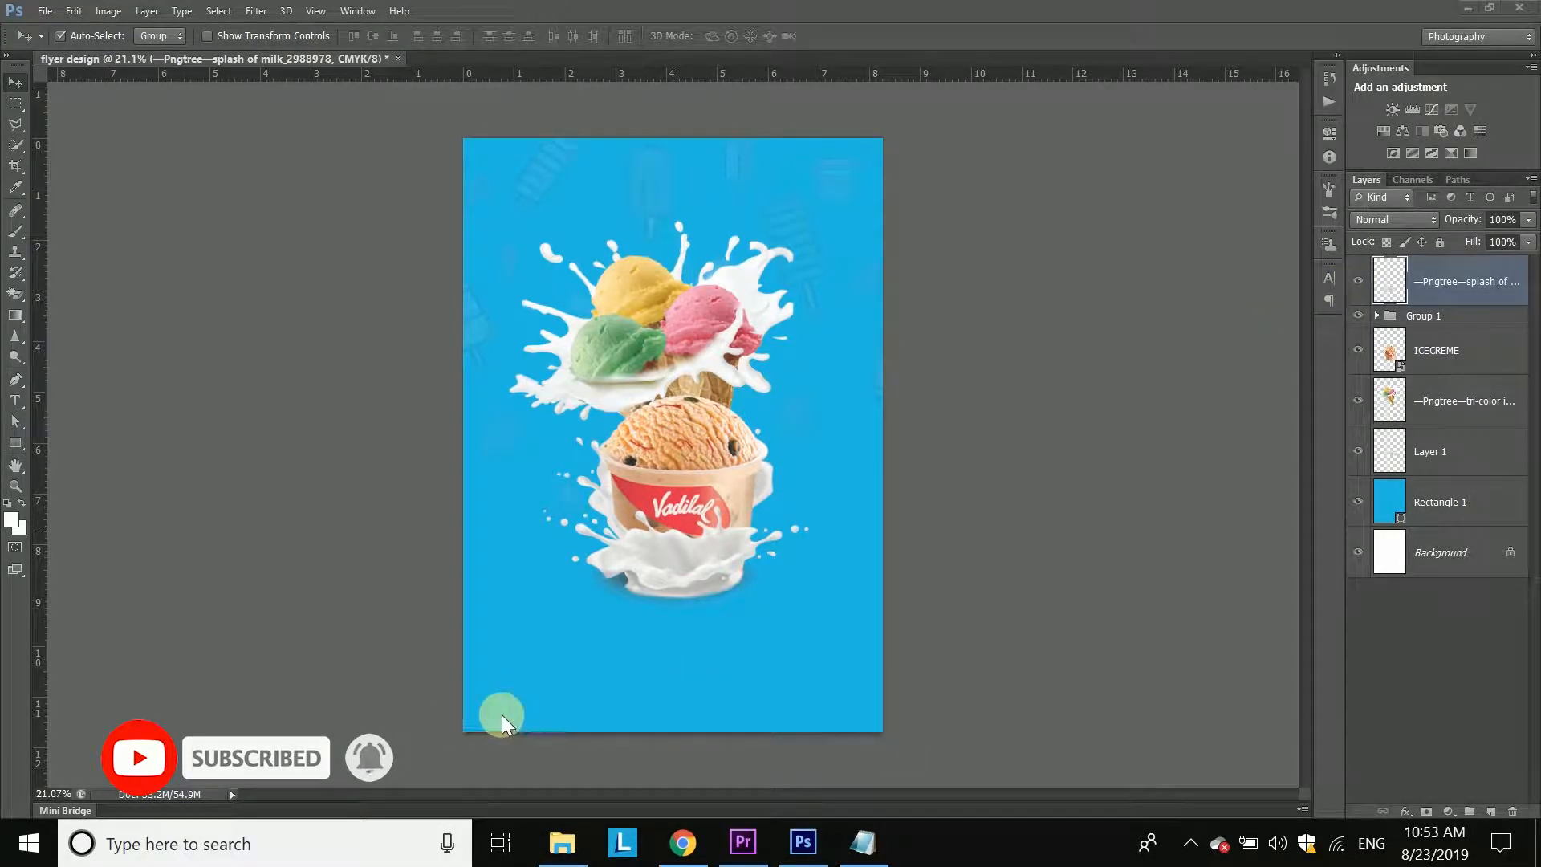
Step: Fit the whole flyer on screen and show the grid over it
key("ctrl+0")
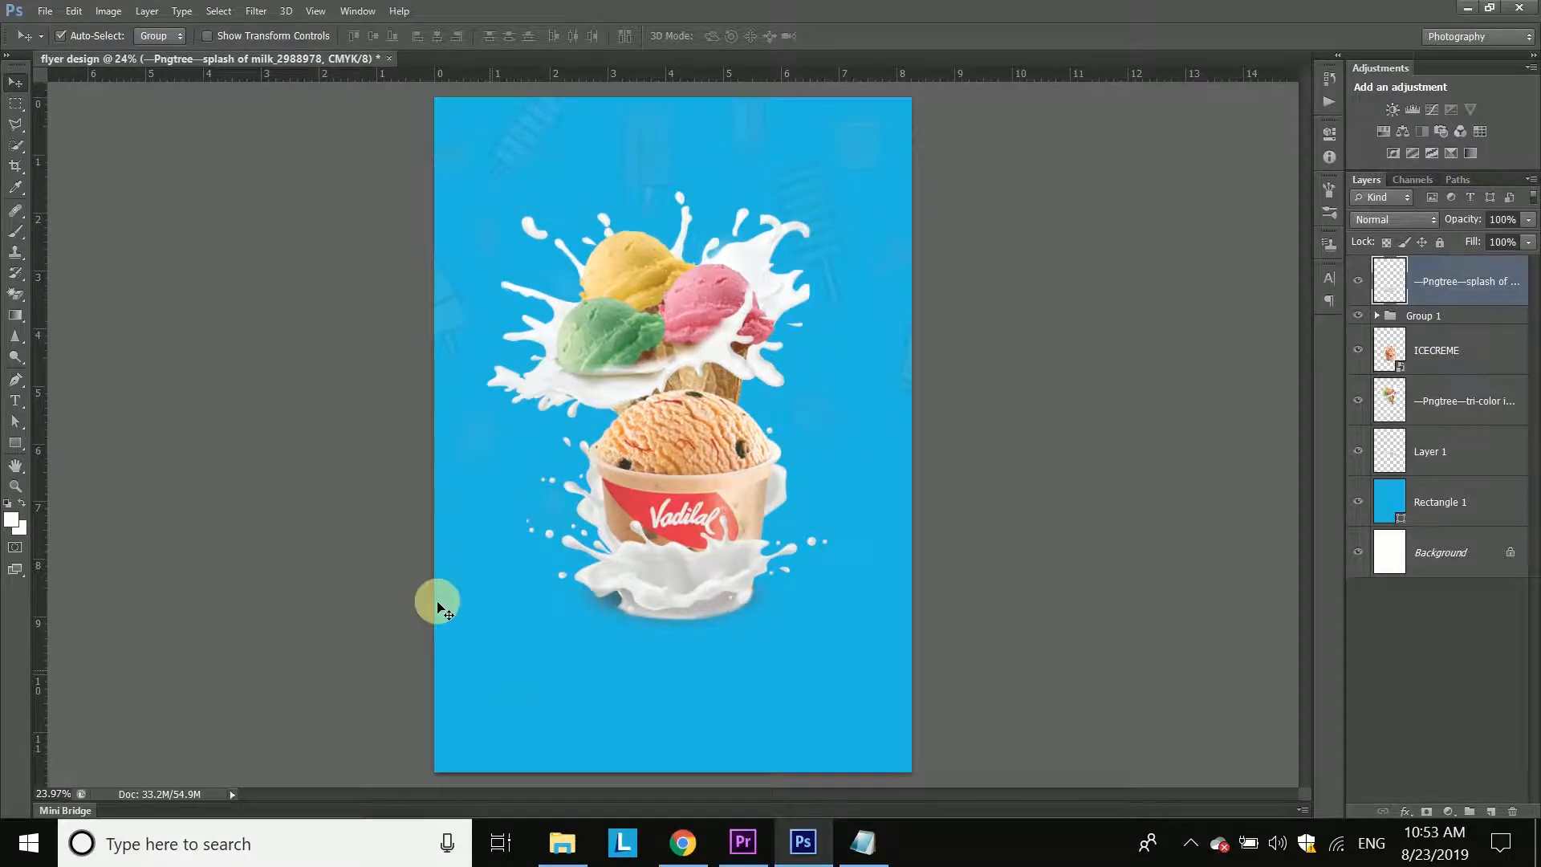
left_click(322, 13)
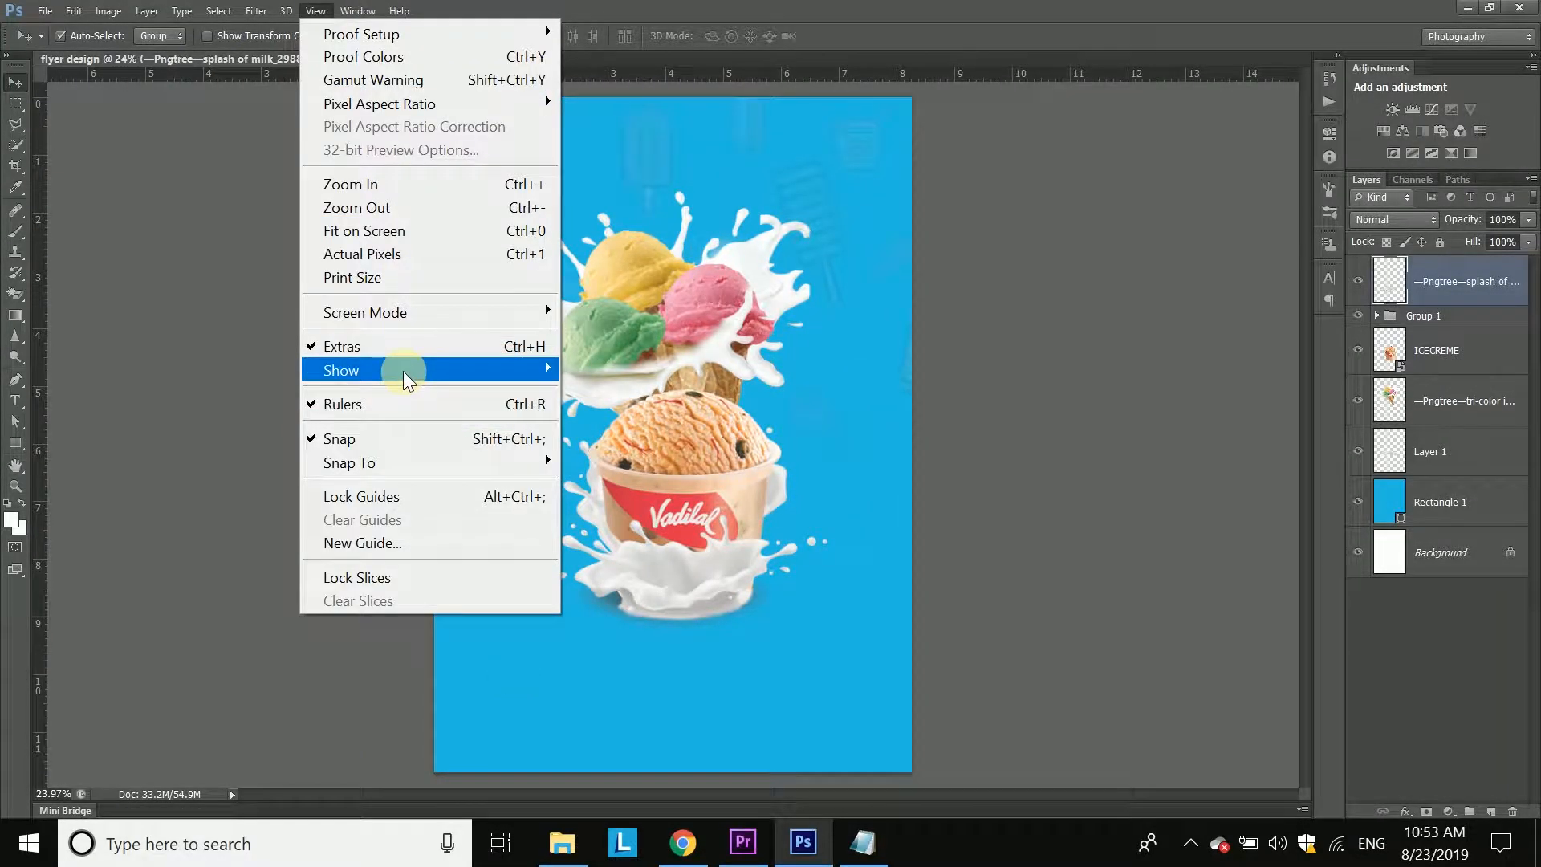
mouse_move(403, 371)
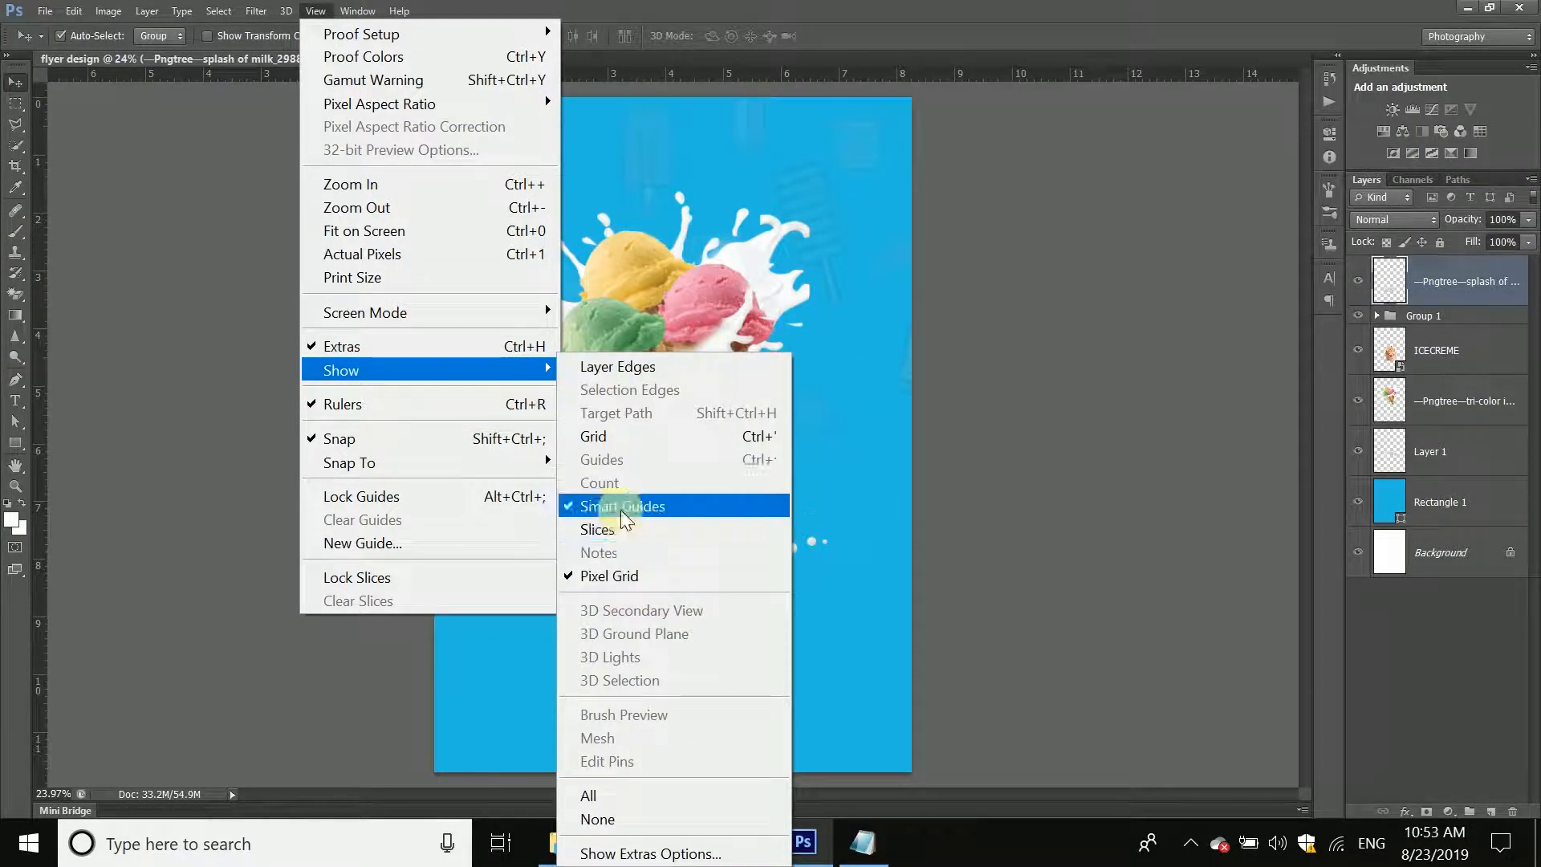
left_click(610, 436)
Step: With the Pen tool in Shape mode, draw a notched banner about 236 px wide and high, hanging from the flyer's top edge near the left corner
scroll(567, 225, "up", 2)
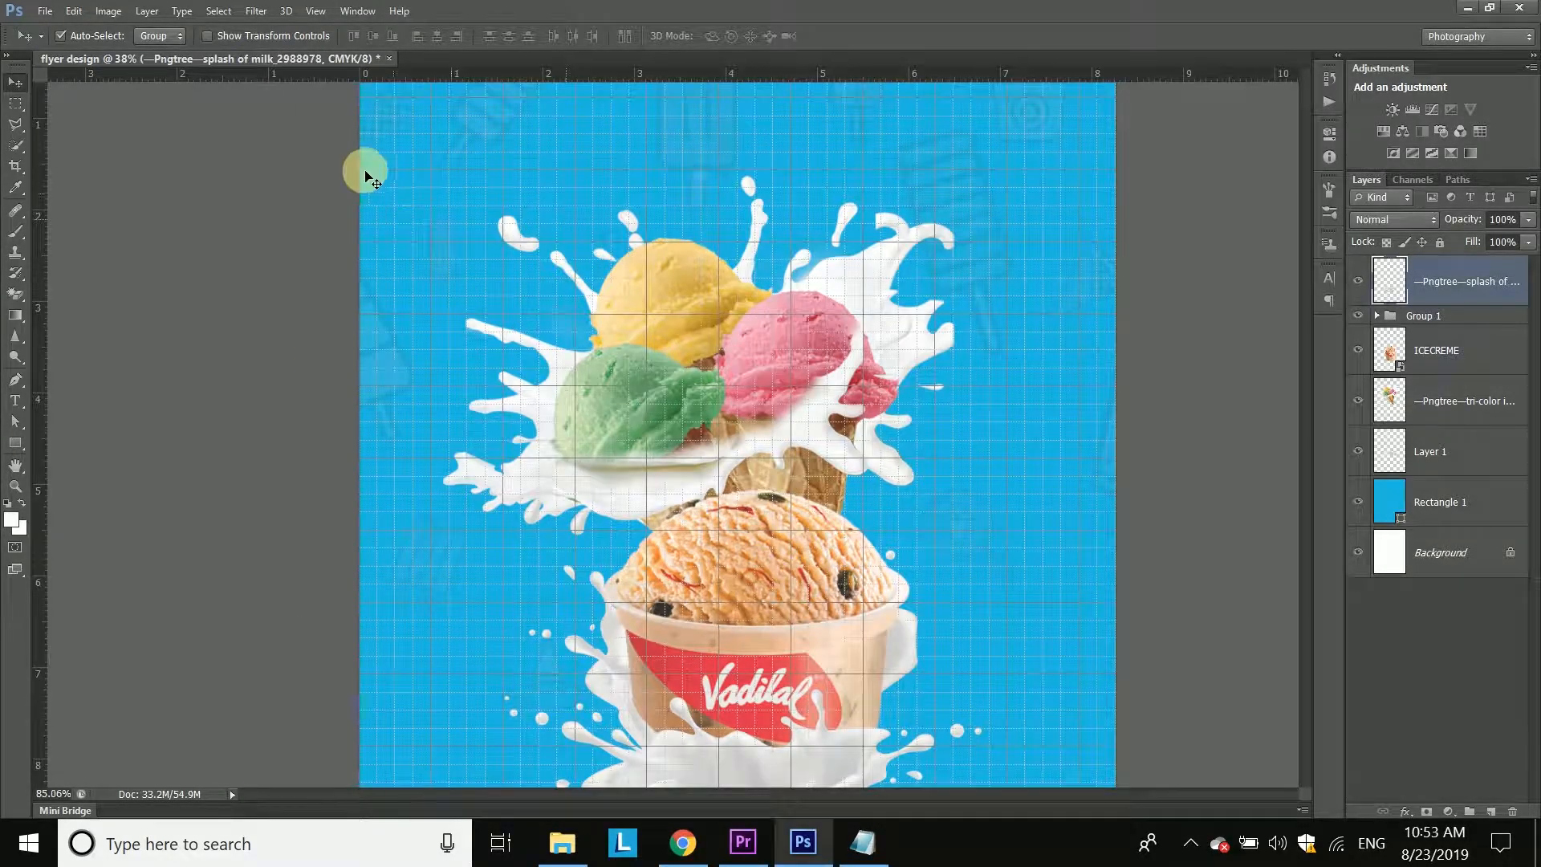
left_click_drag(366, 170, 656, 561)
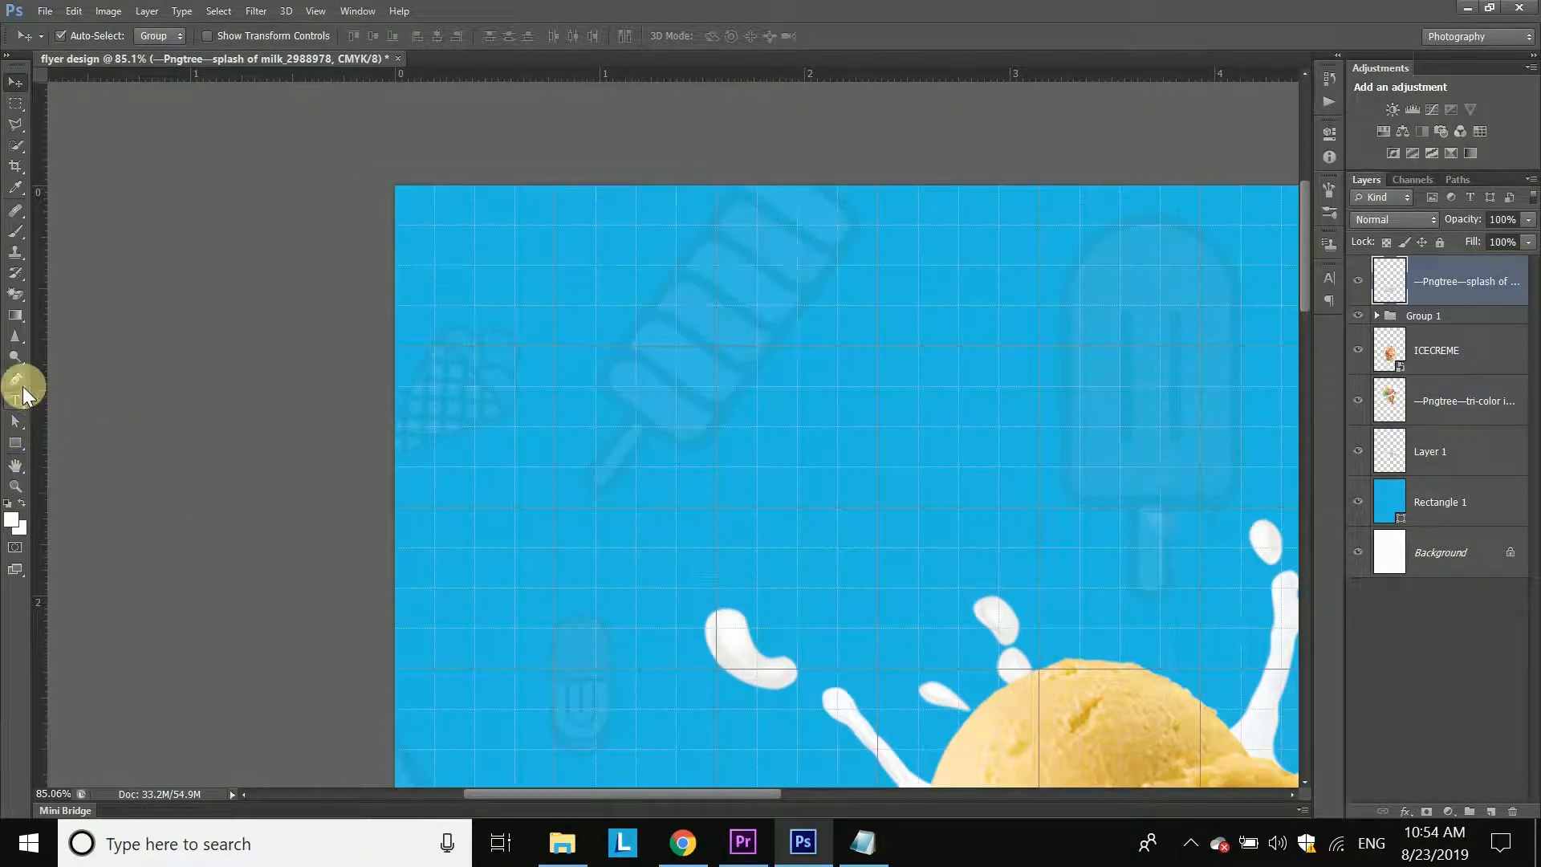
left_click(16, 379)
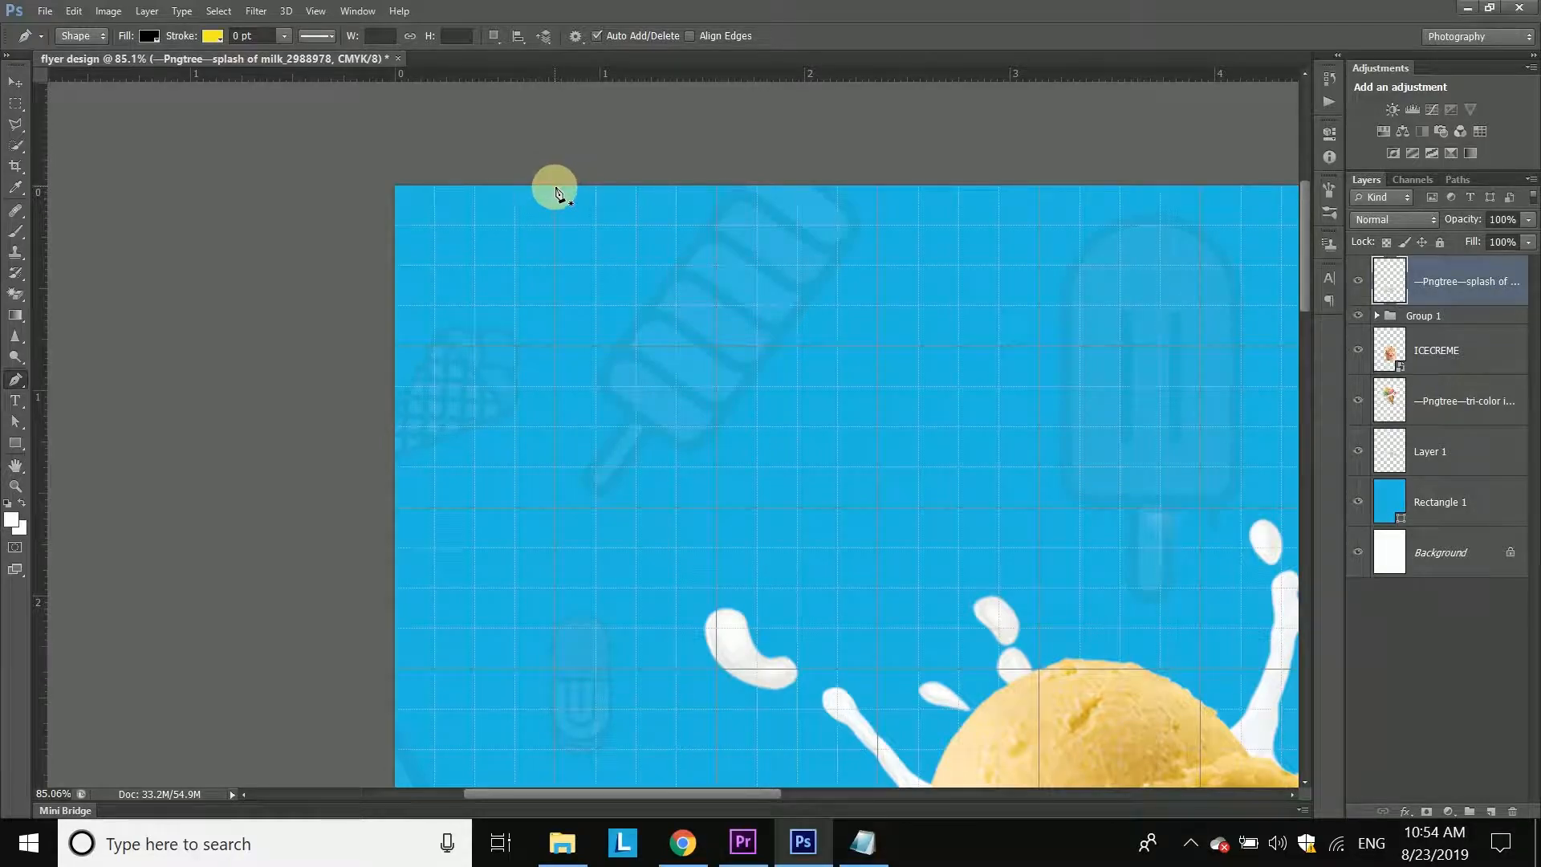
left_click(557, 345)
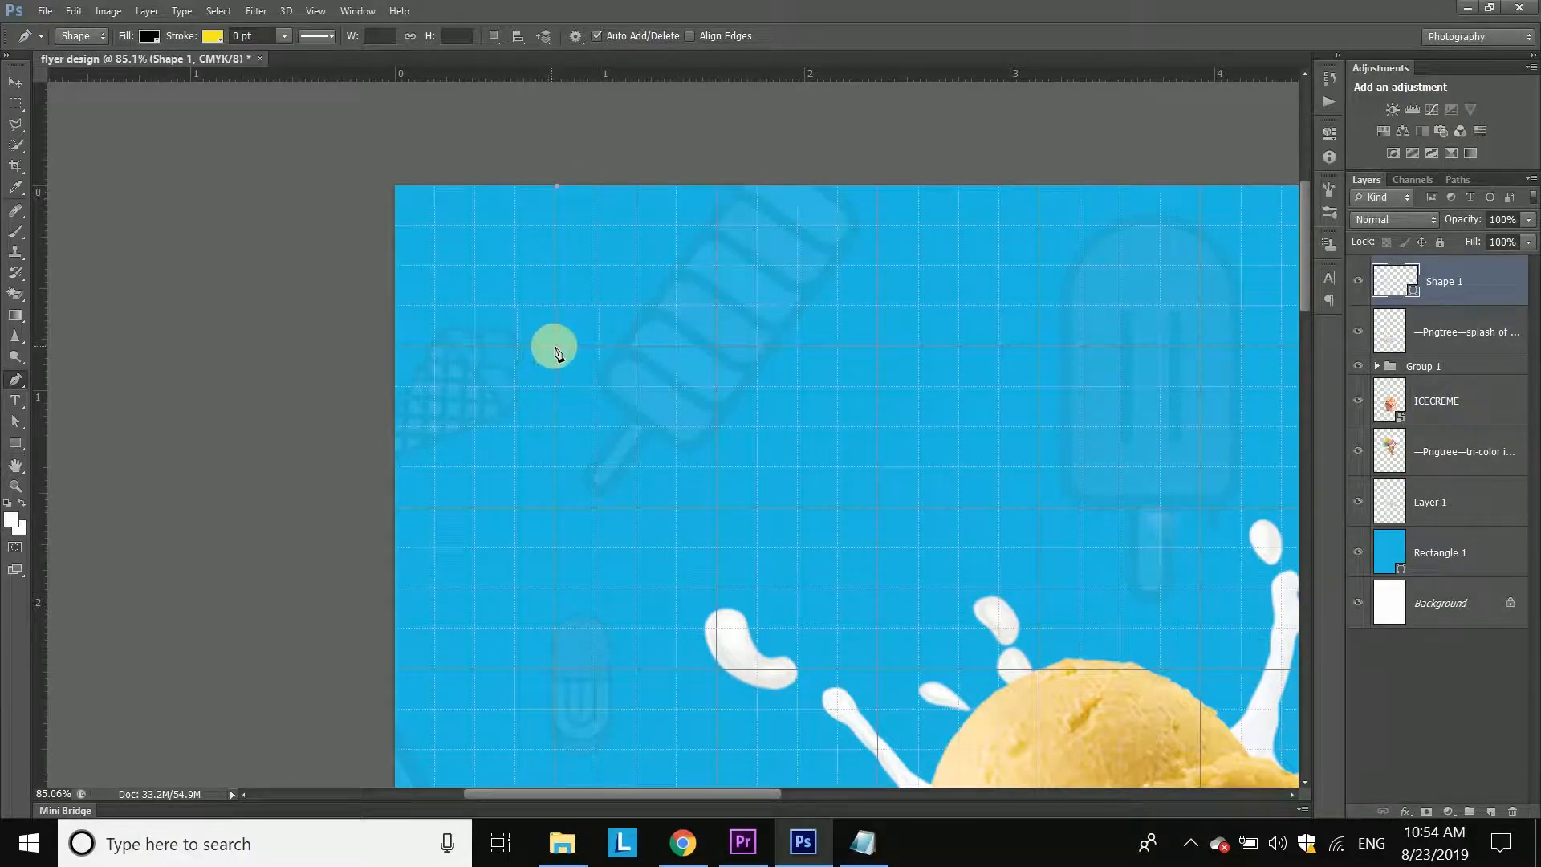
left_click(556, 348)
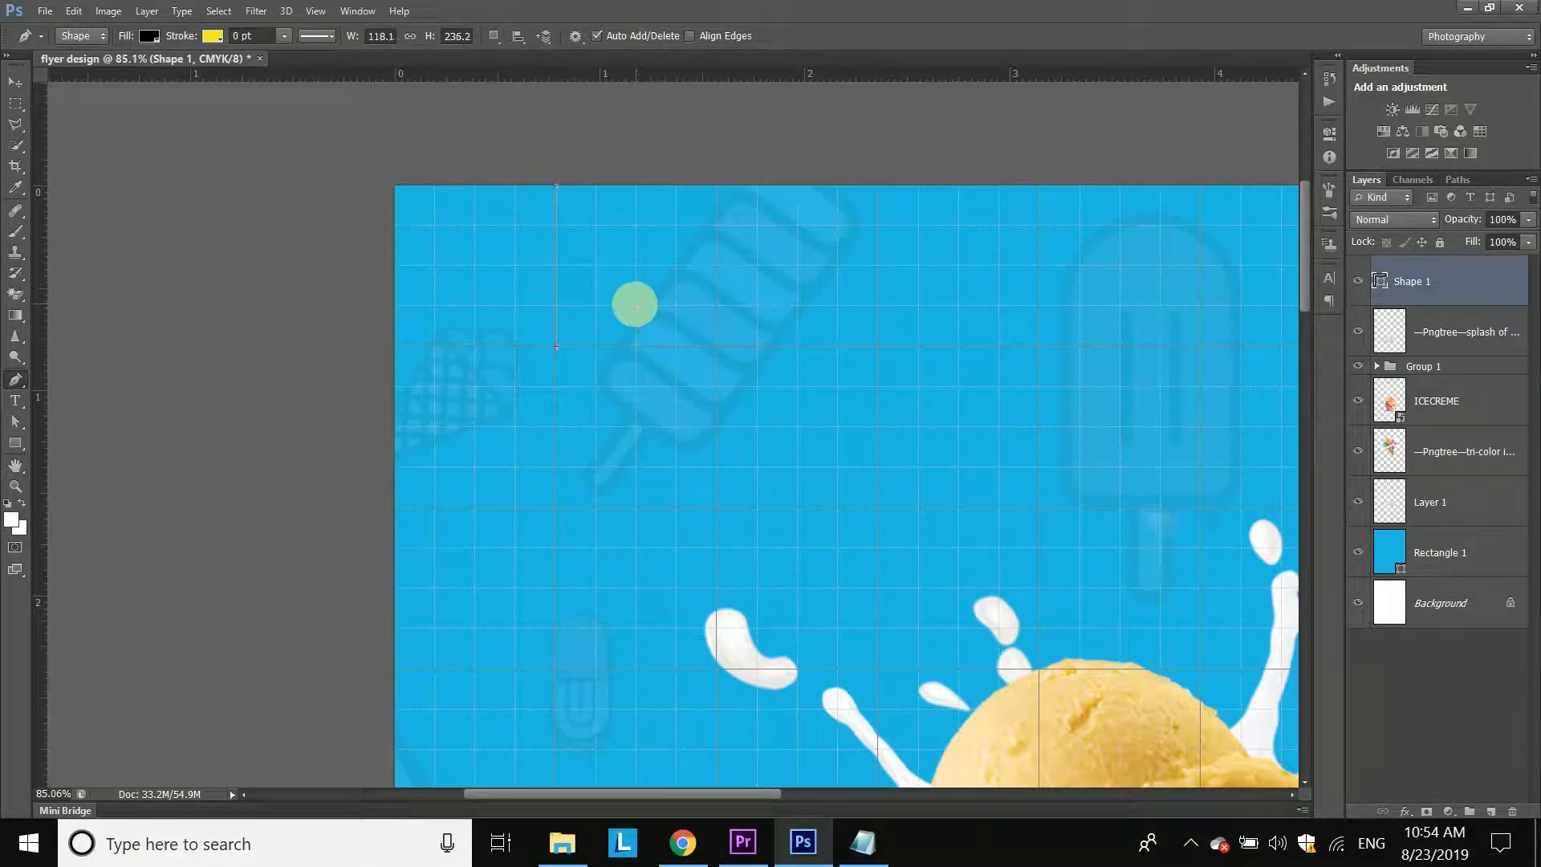
left_click(635, 307)
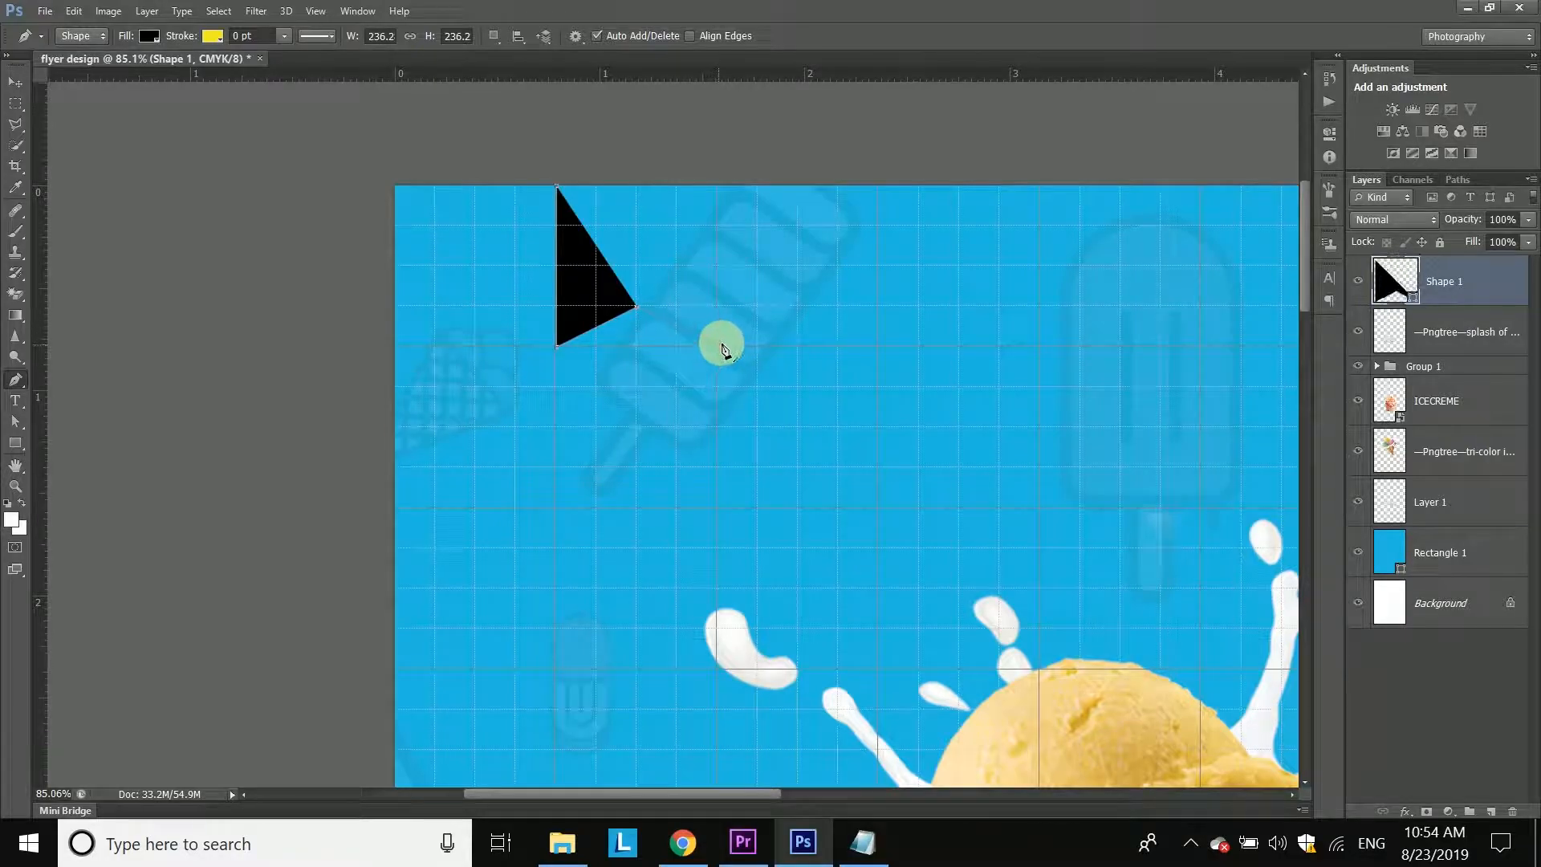
left_click(719, 347)
left_click(717, 188)
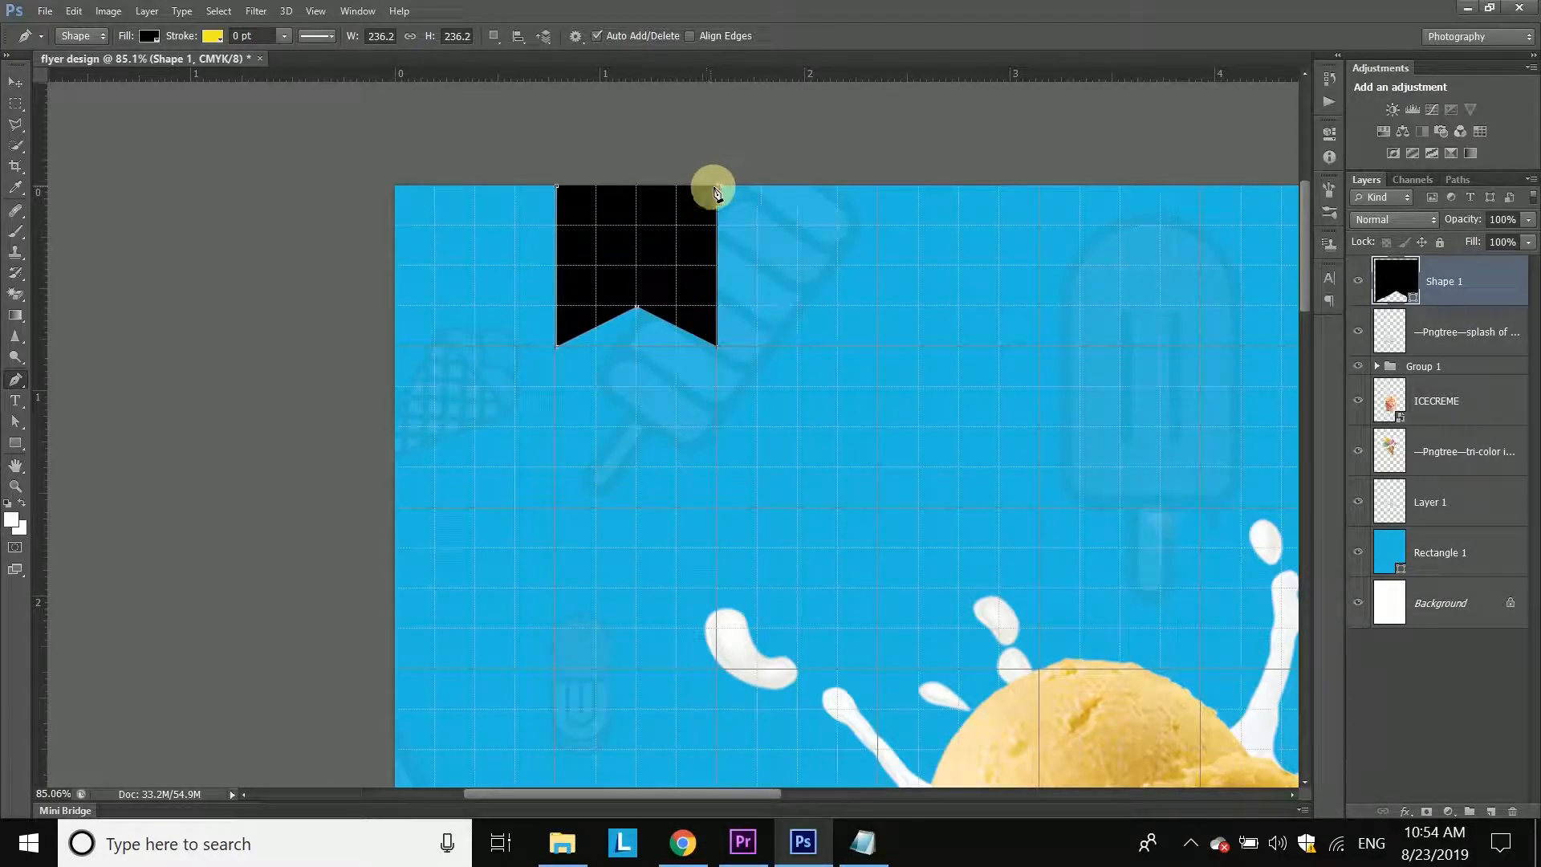
key("ctrl+z")
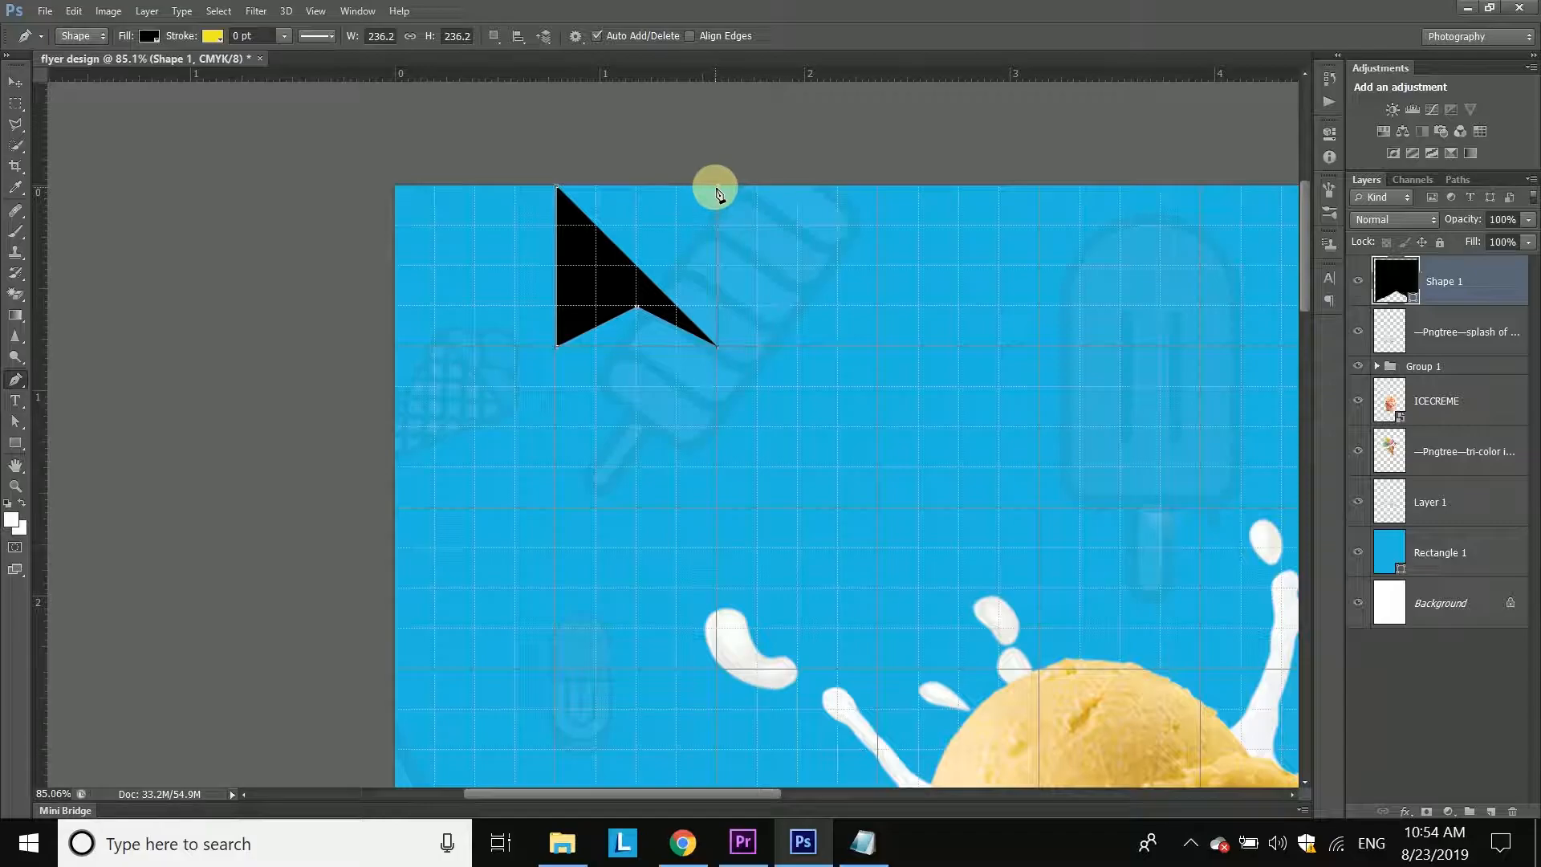
left_click(717, 187)
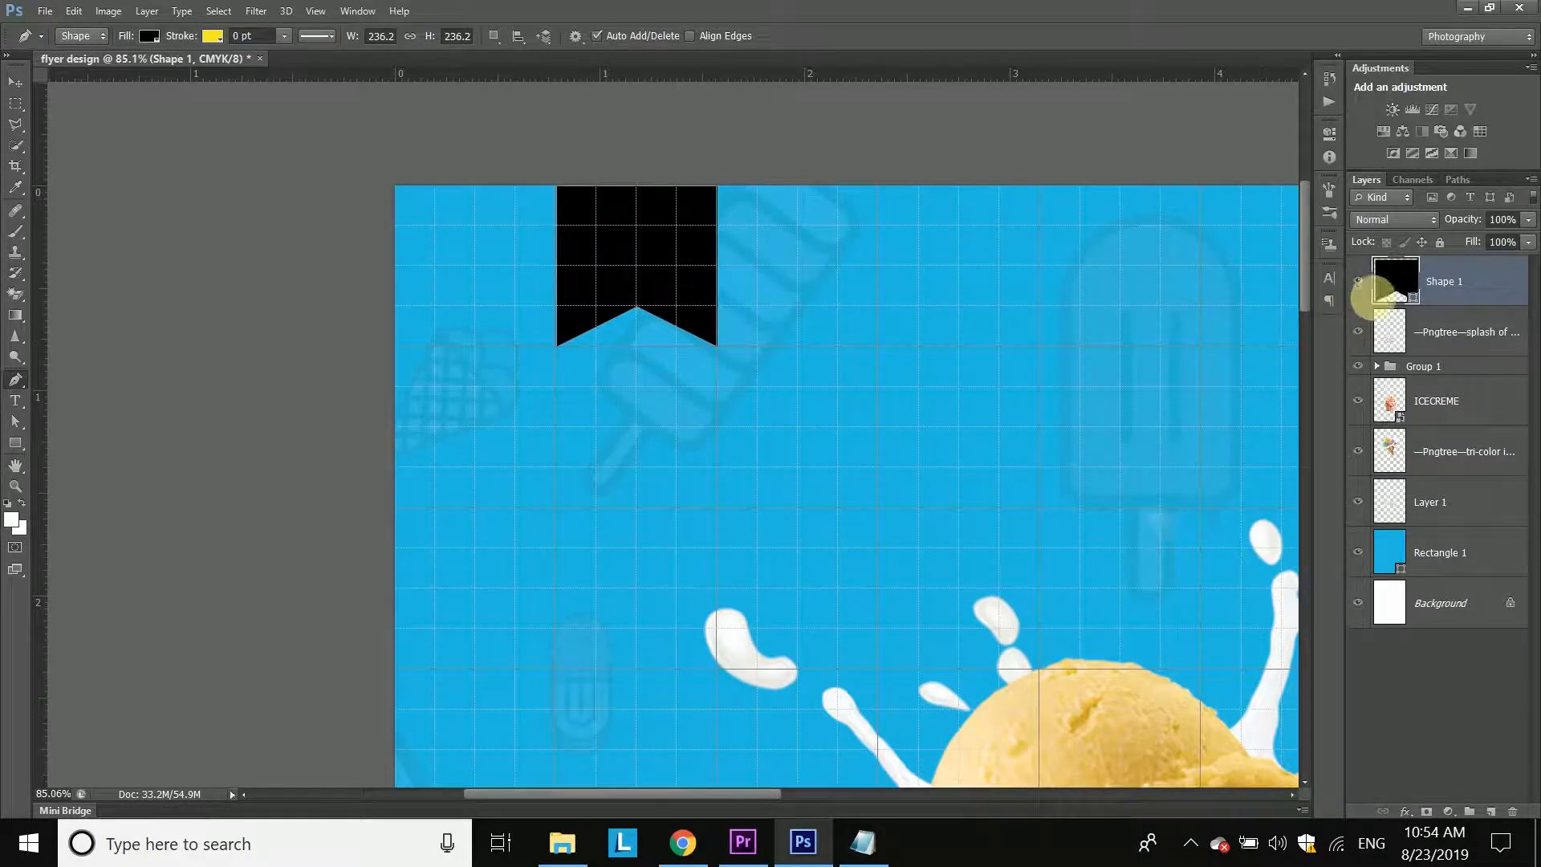
Step: Change the banner shape's fill to a darker shade of the background blue, #0c8dae
double_click(1395, 281)
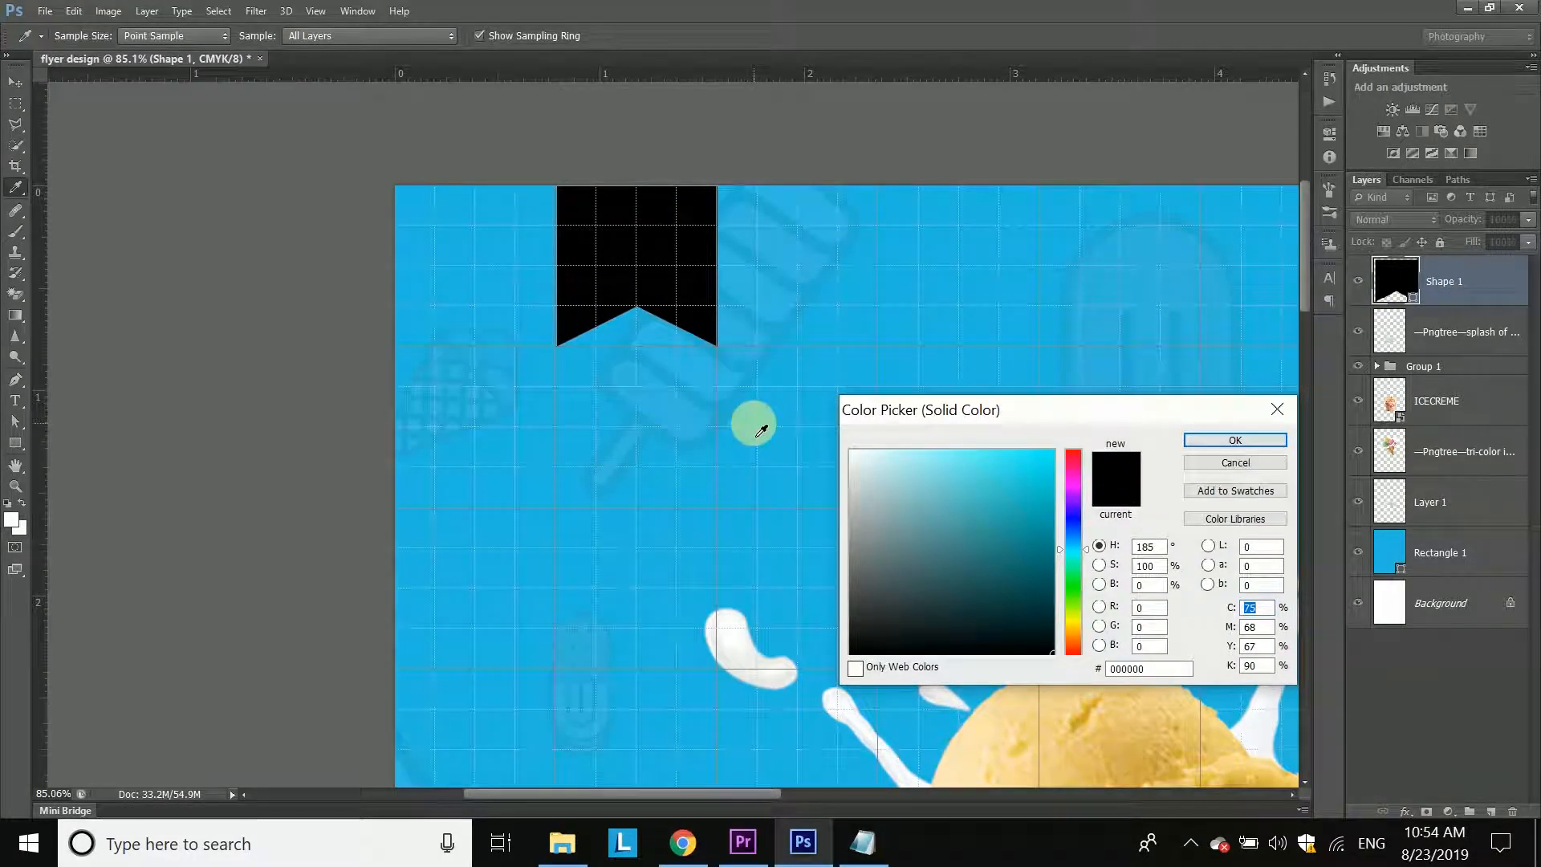
left_click(761, 431)
left_click_drag(1034, 496, 1046, 520)
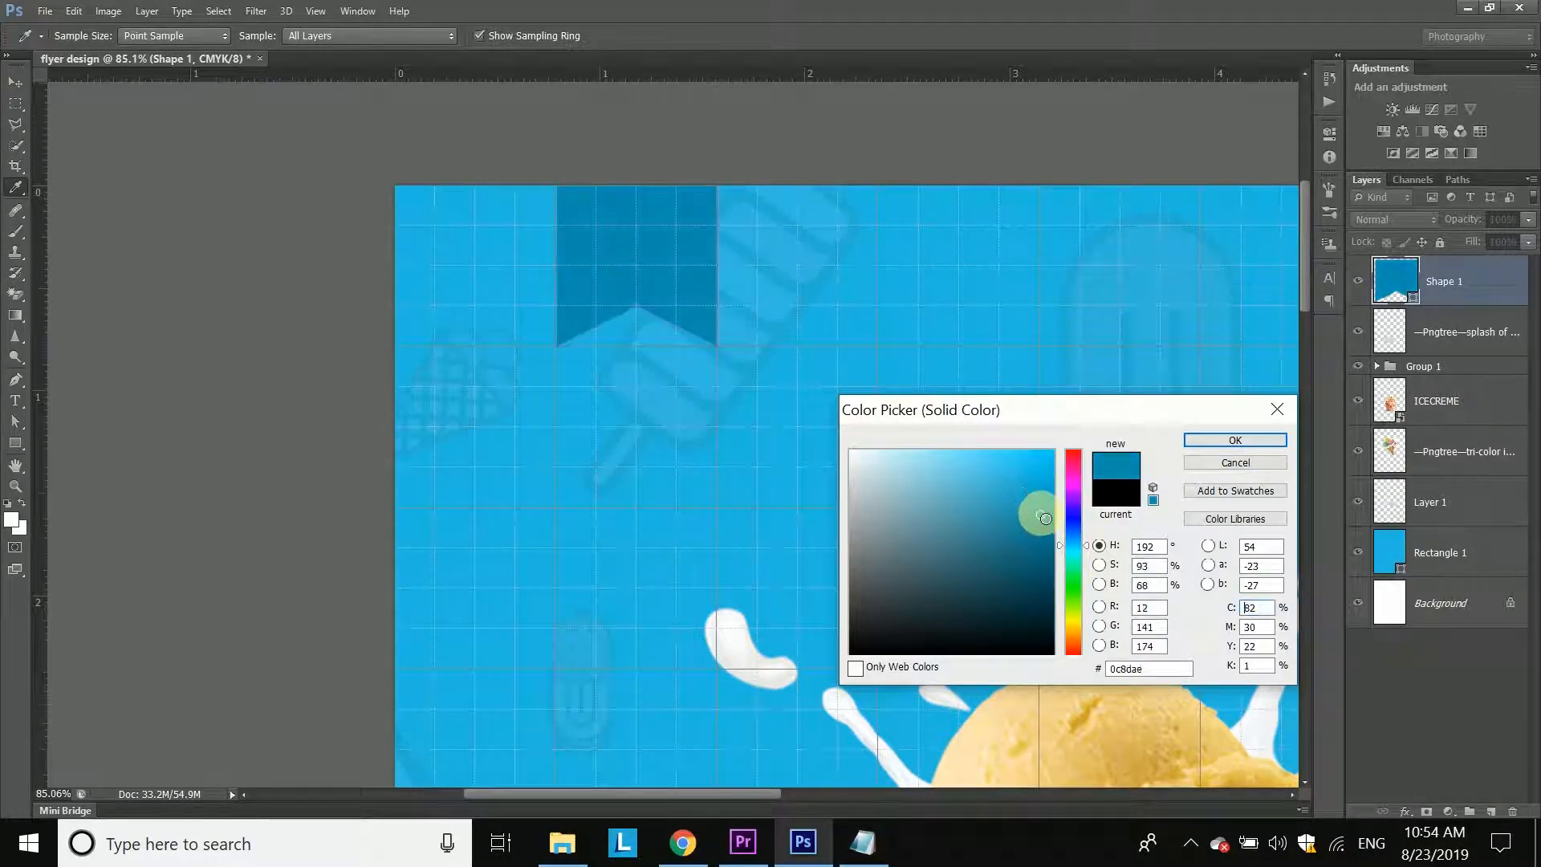
left_click(1232, 440)
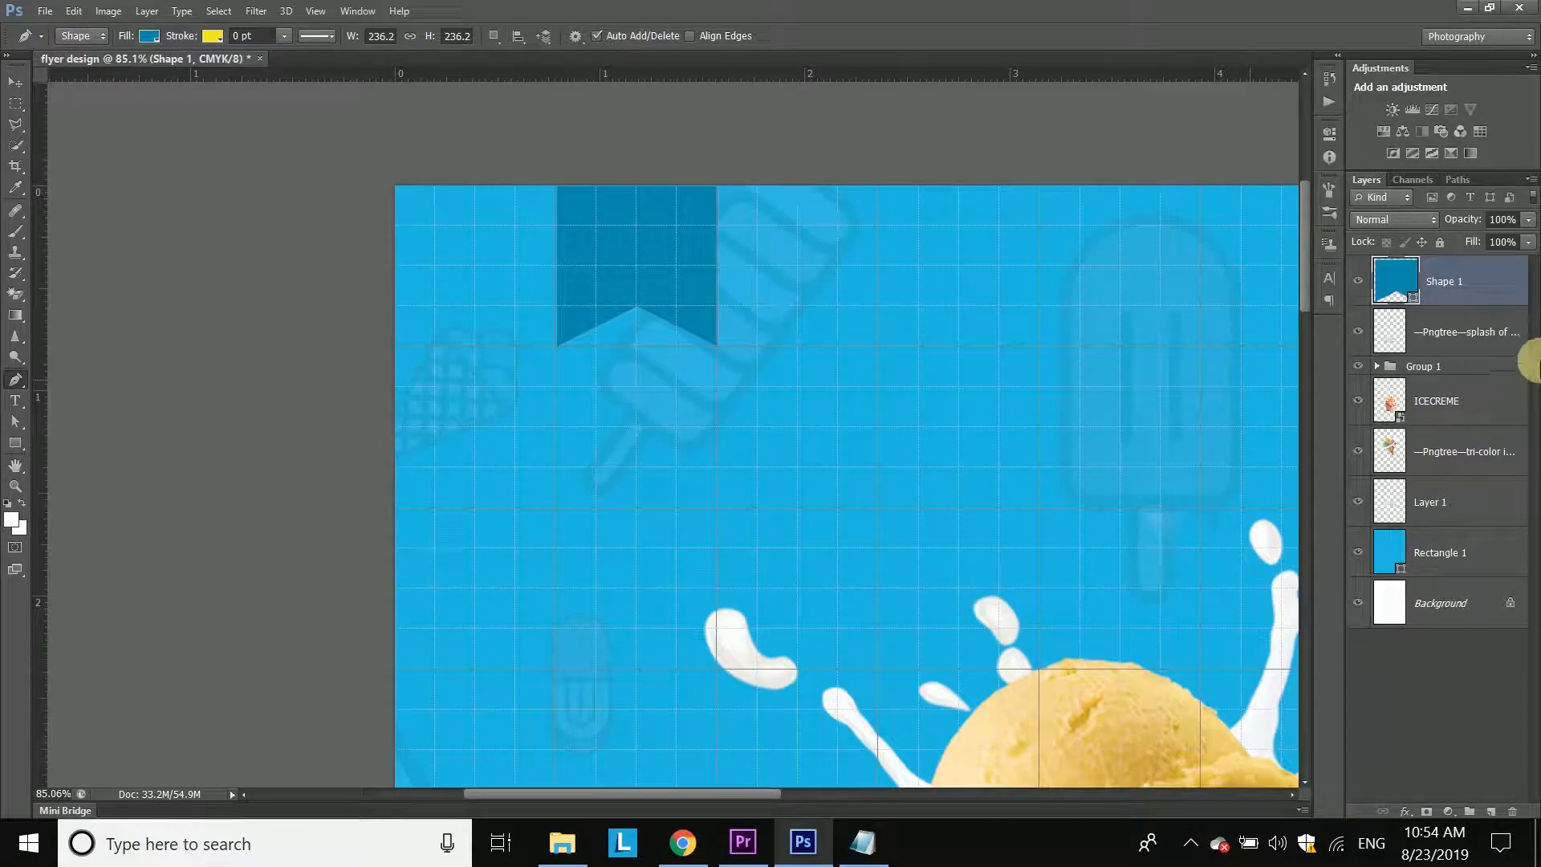
Step: Enlarge the banner to about 118% width and 177% height, keeping it against the flyer's top edge, and apply the transform
left_click(88, 9)
left_click(211, 464)
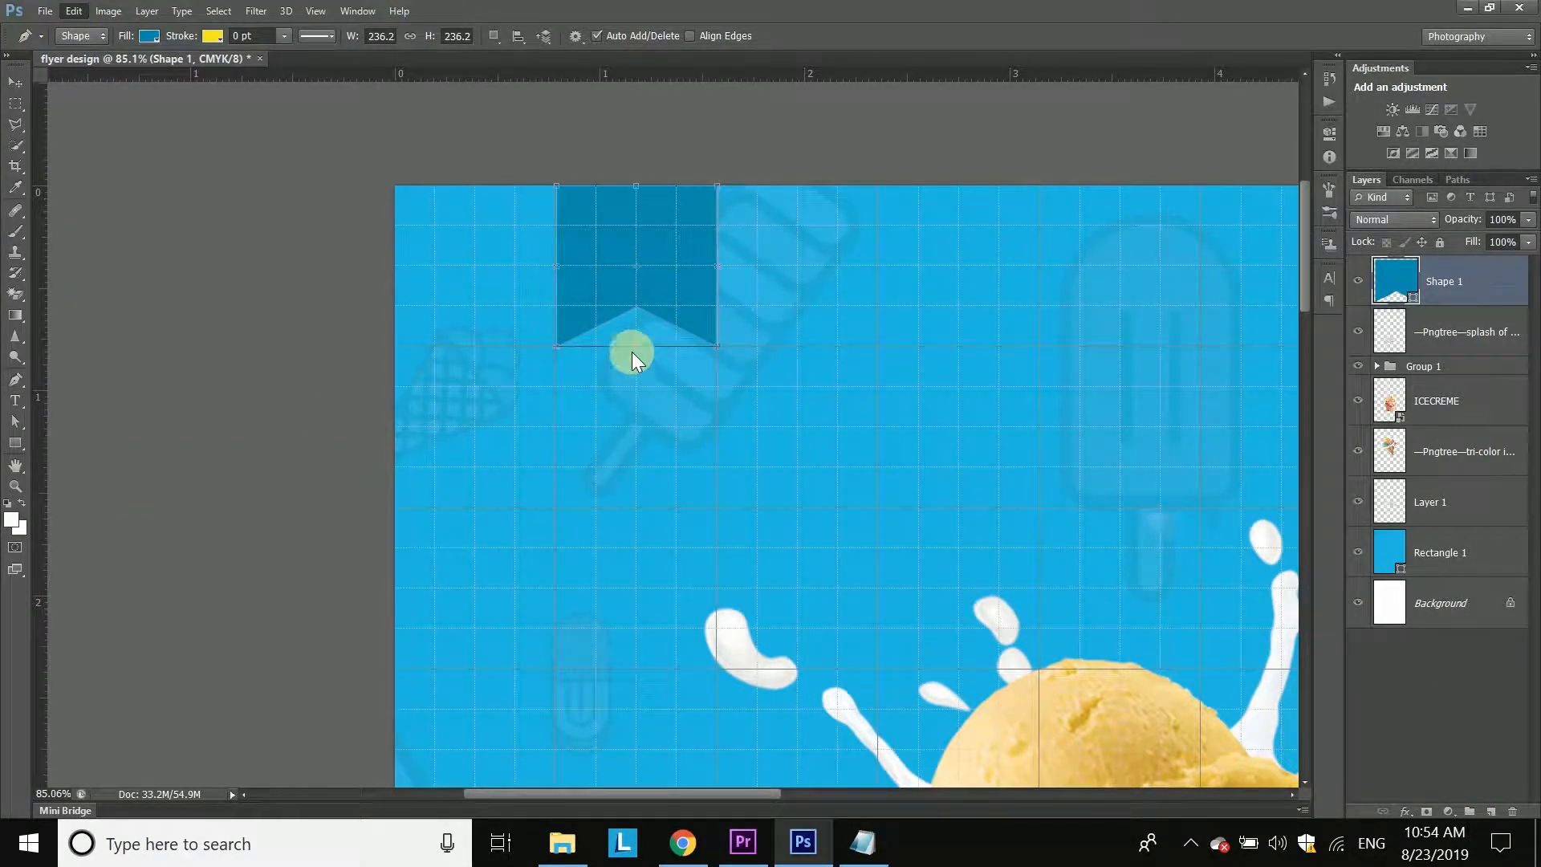
left_click_drag(636, 347, 641, 427)
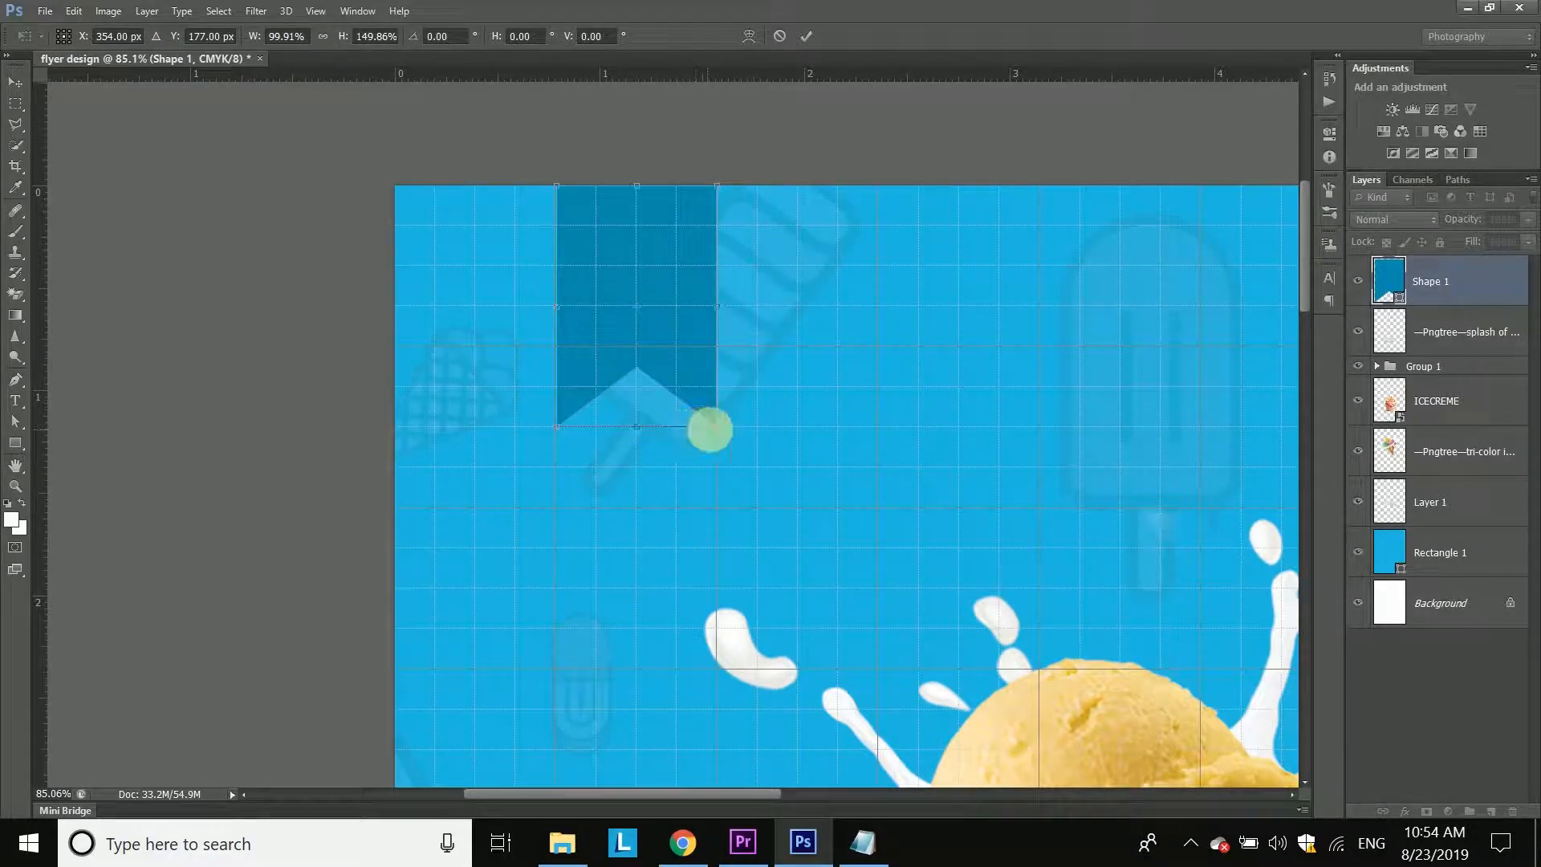
left_click_drag(728, 441, 746, 470)
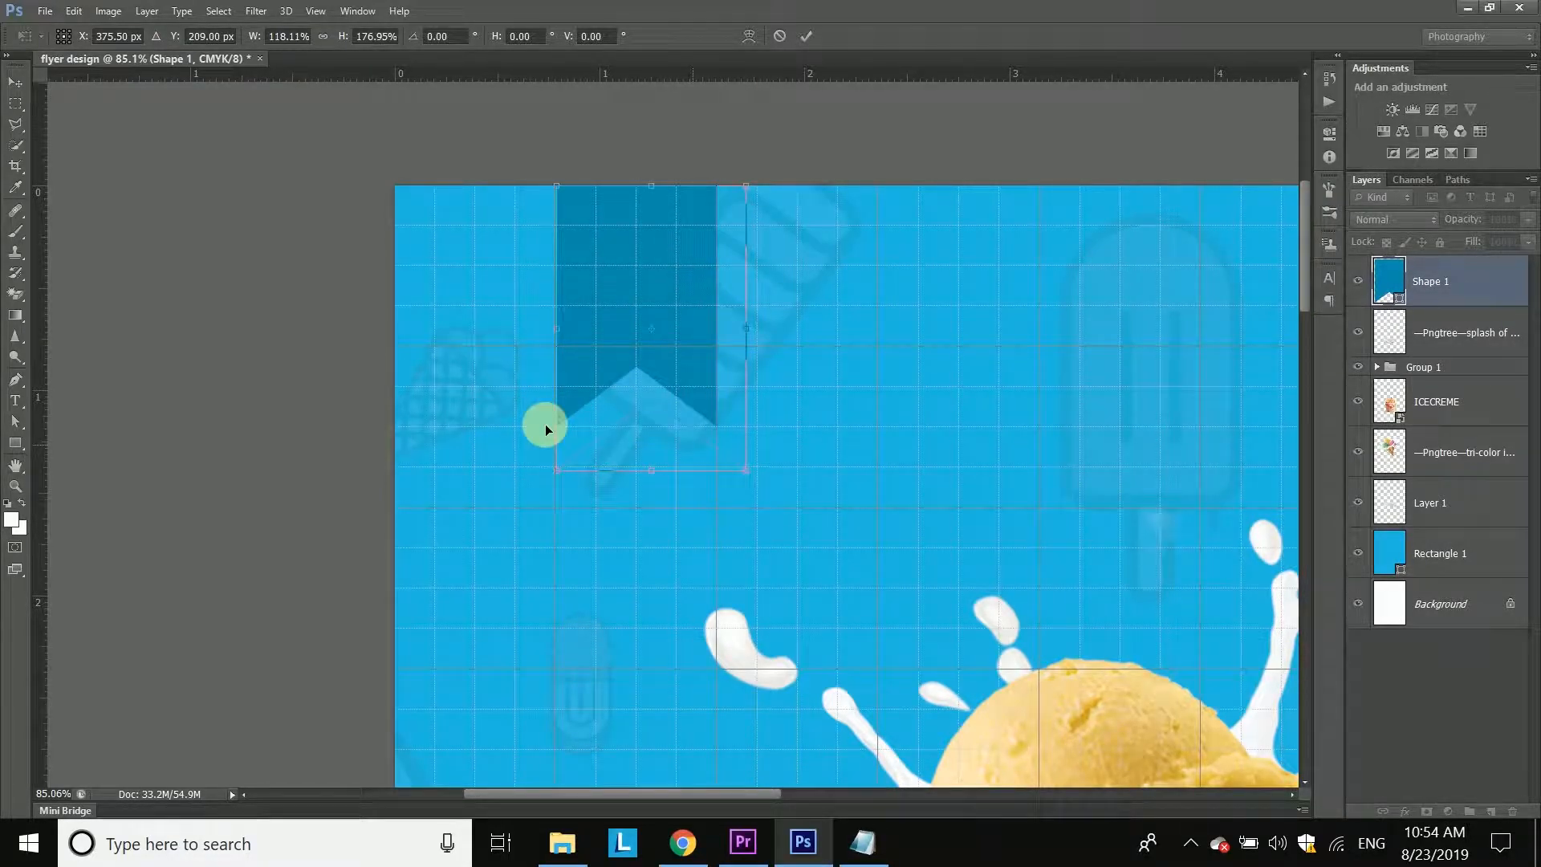
left_click(809, 36)
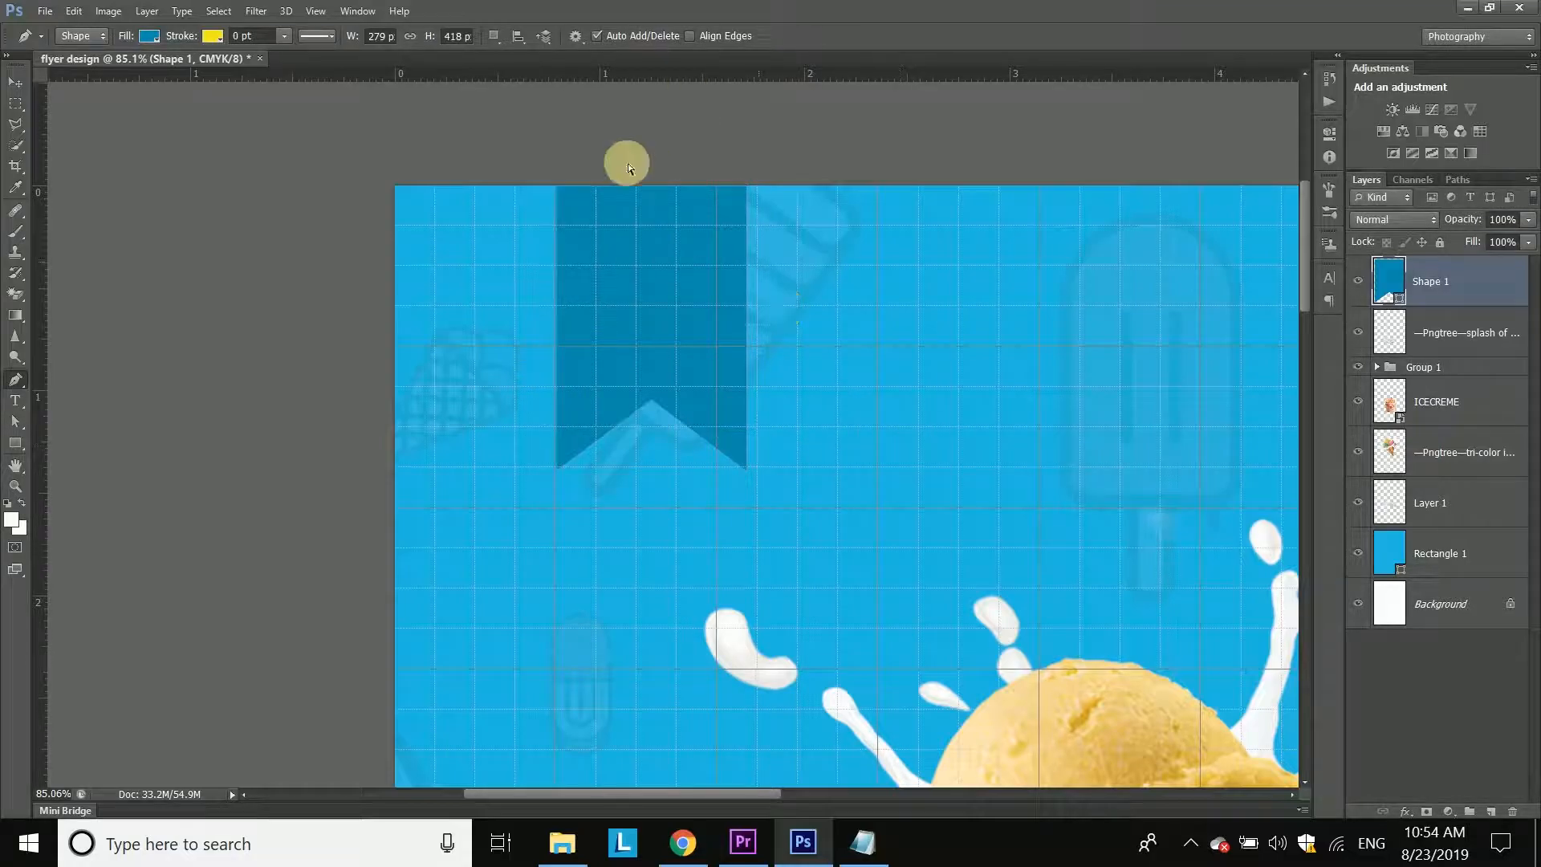
Step: Hide the grid
left_click(304, 11)
mouse_move(392, 370)
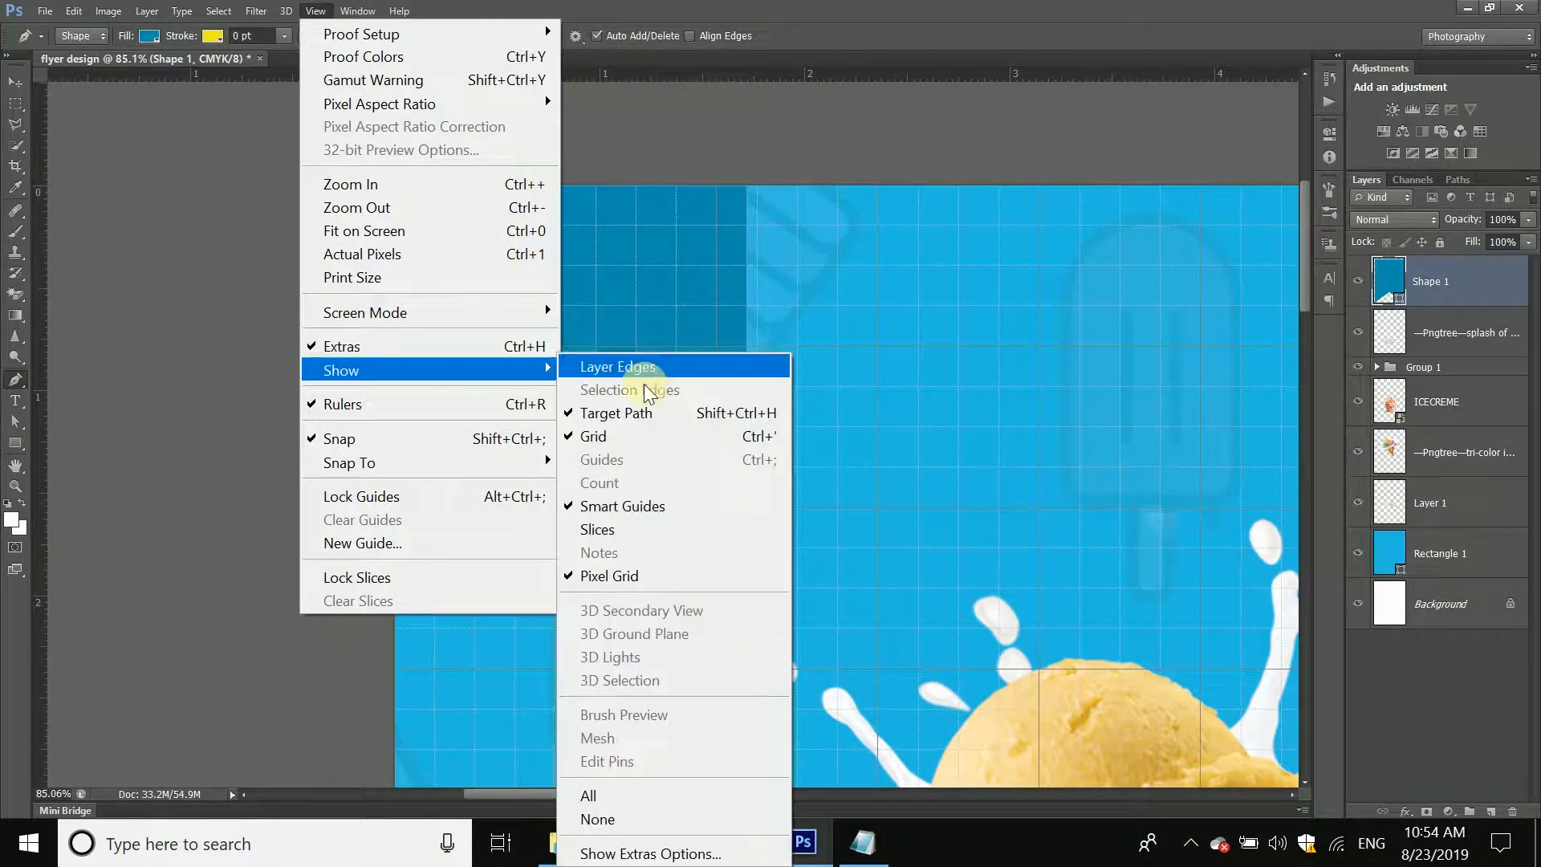
left_click(674, 442)
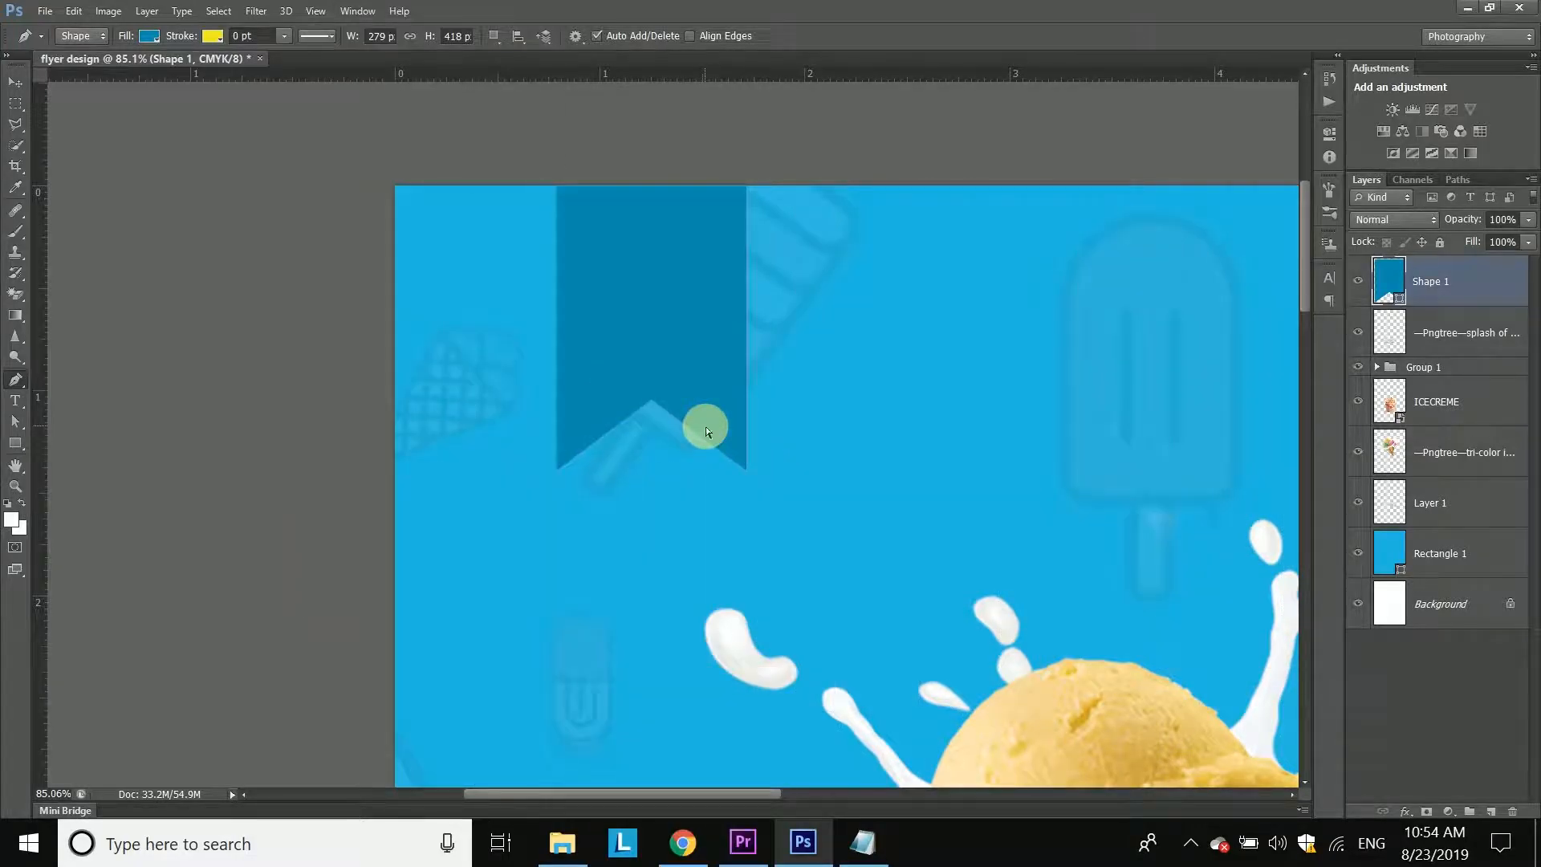
Step: Switch to Notepad and copy the phrase "free delevry" for use as banner text
key("ctrl+0")
scroll(509, 183, "up", 8)
left_click_drag(510, 182, 548, 419)
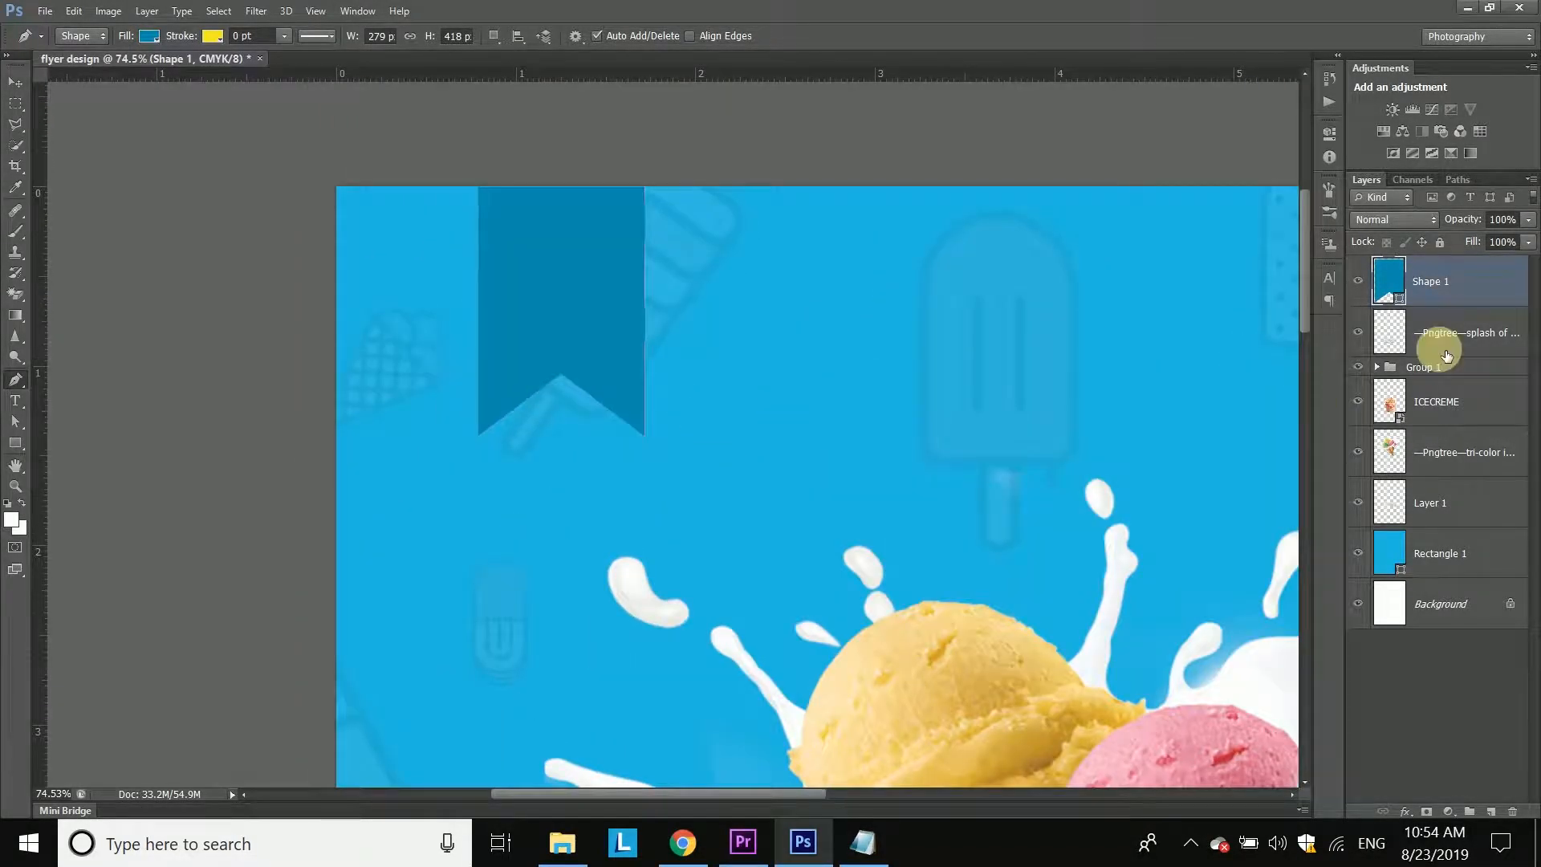
scroll(576, 335, "up", 2)
left_click(17, 403)
left_click(863, 842)
left_click_drag(309, 178, 173, 186)
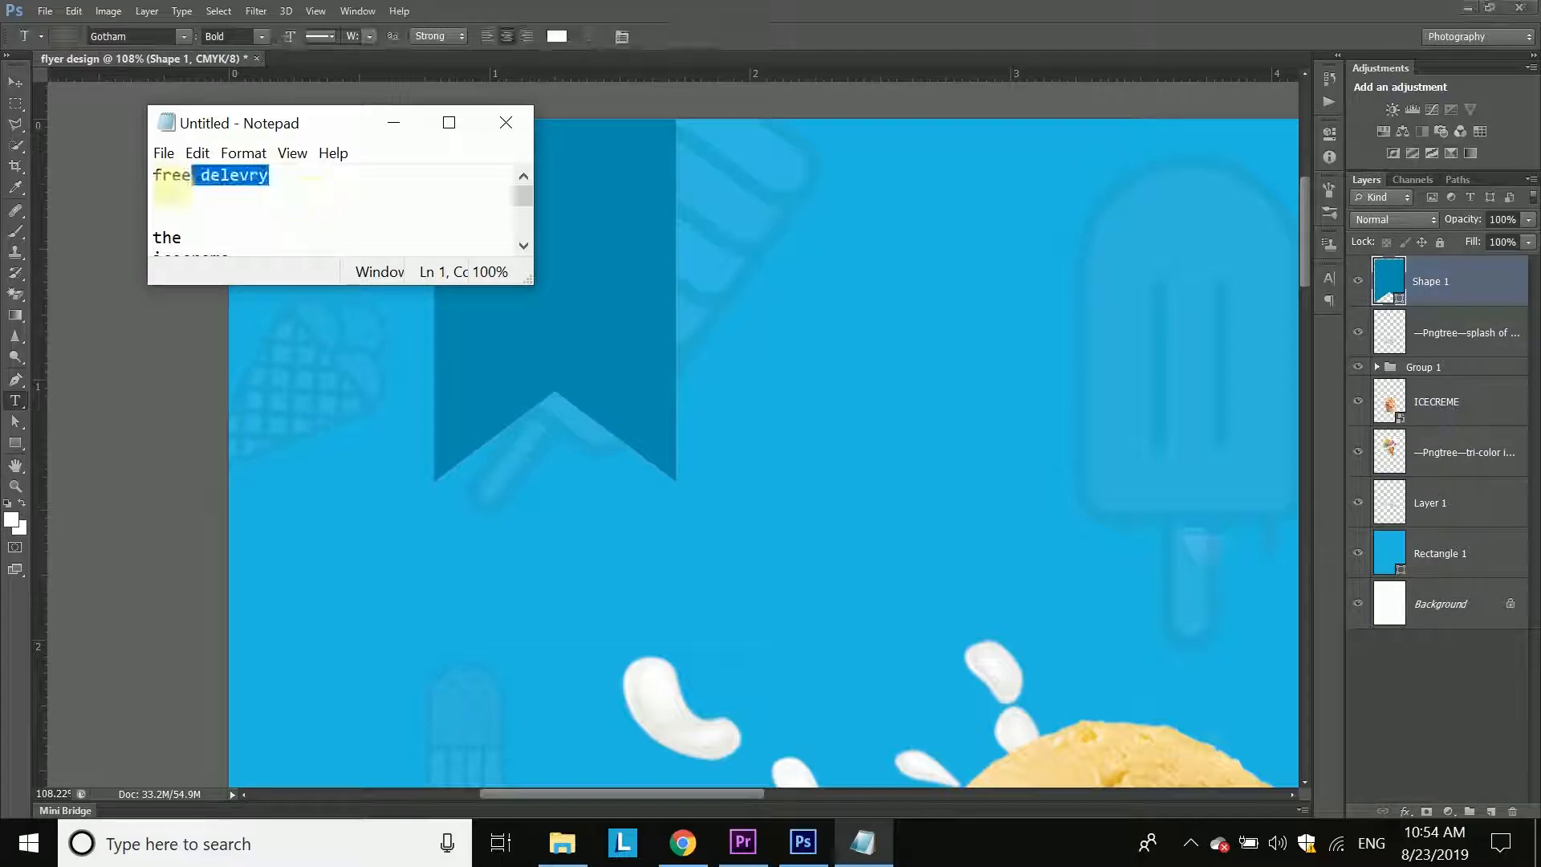
Step: Return to Photoshop and place "FREE DELEVRY" as a white 16.01 pt Gotham Bold text block on the empty background beside the banner
left_click(573, 403)
left_click(450, 241)
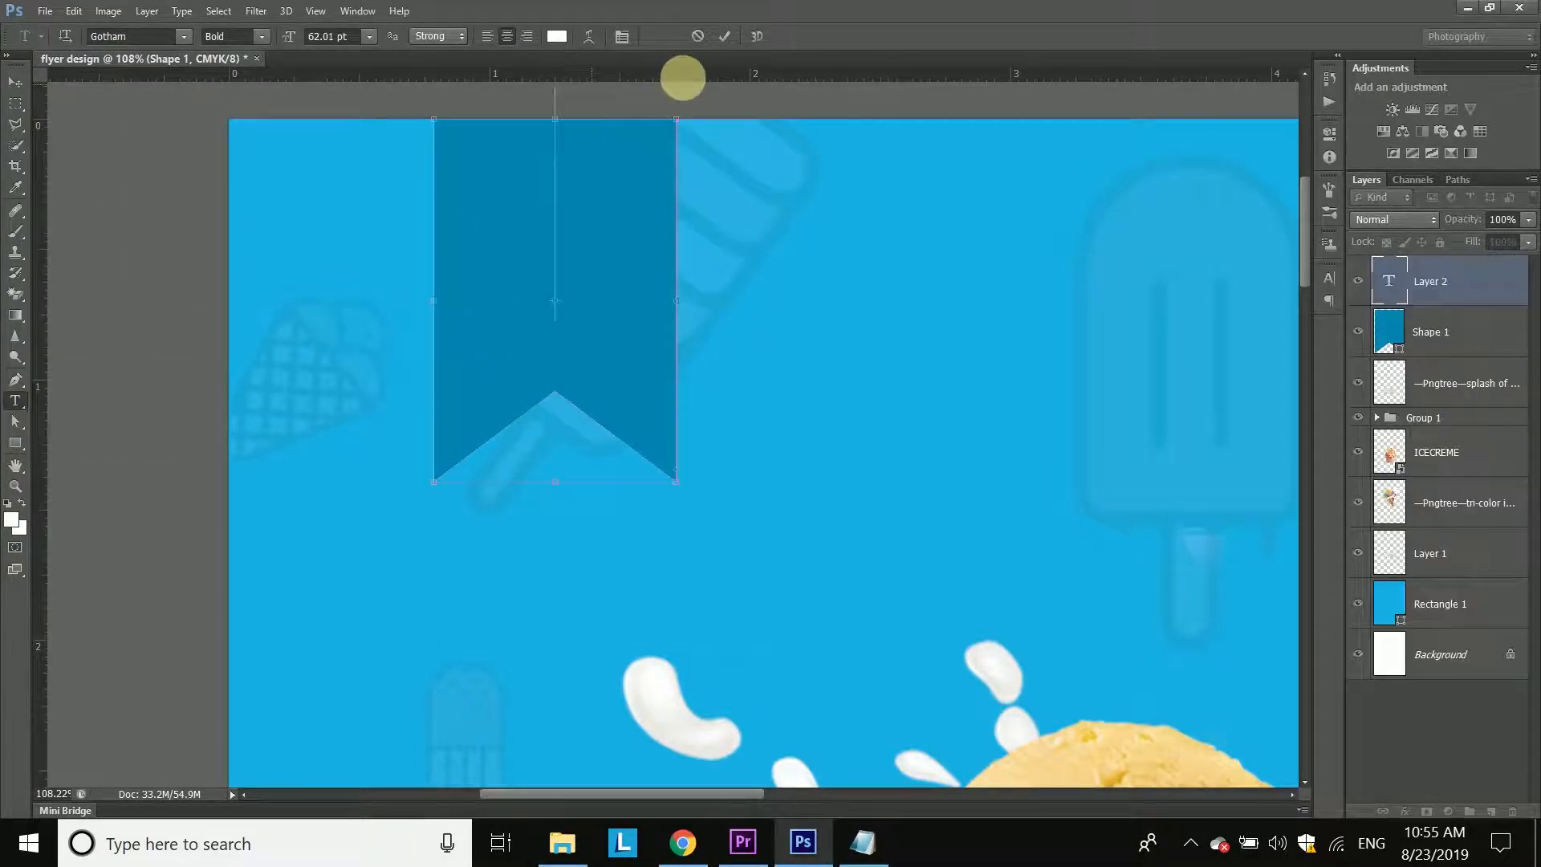
left_click(305, 65)
left_click(1010, 448)
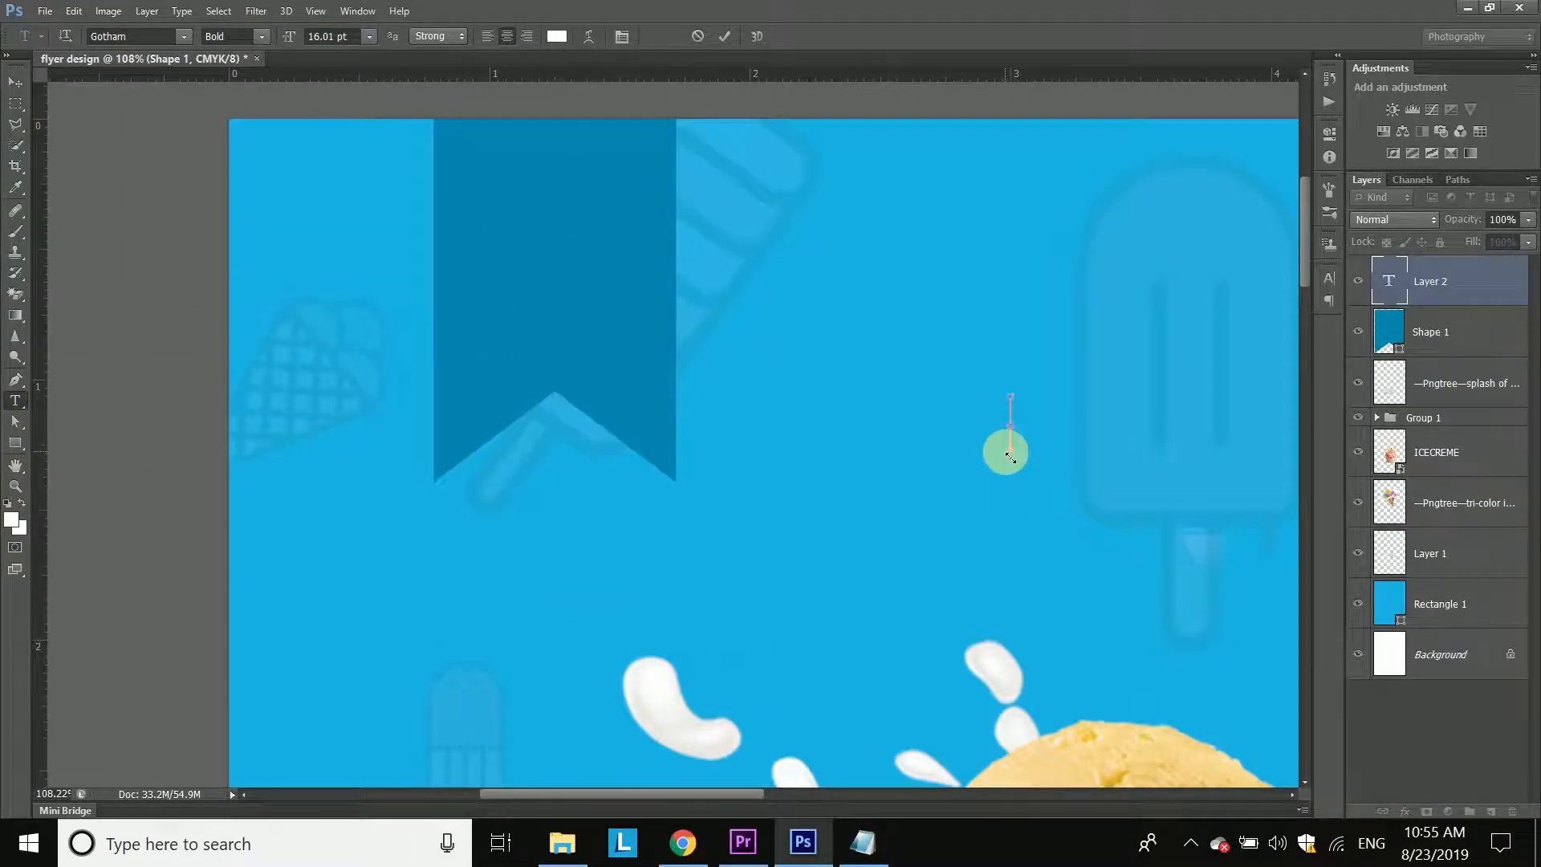
type("FREE DELEVRY")
left_click(937, 429)
key("Return")
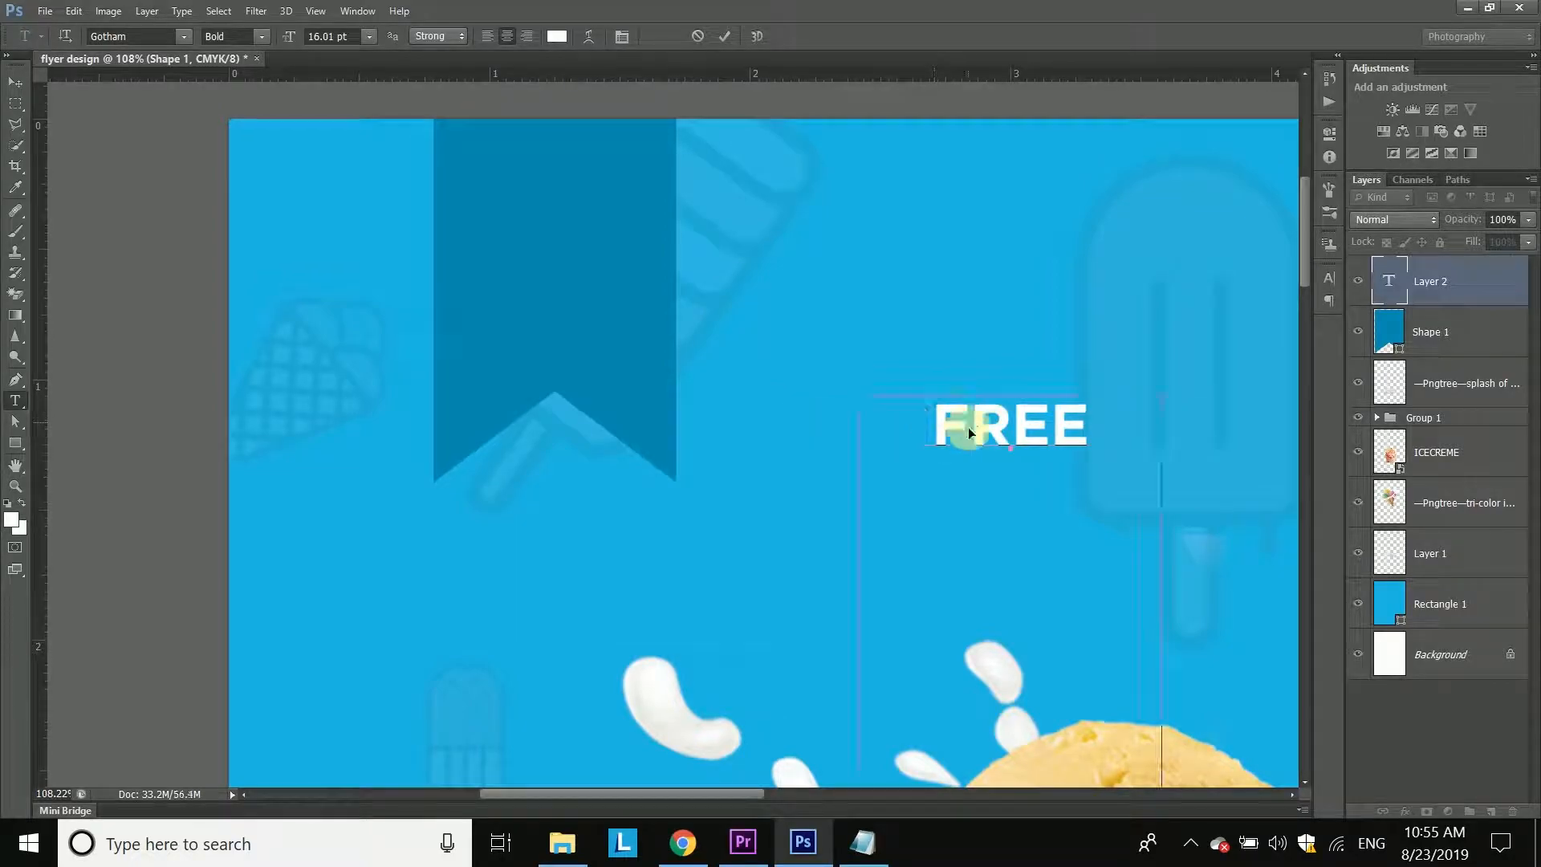
Step: Set the text's leading to Auto and break it into two lines, FREE above DELEVRY
key("ctrl+z")
key("ctrl+a")
left_click(1329, 277)
left_click(1296, 314)
left_click(956, 440)
key("Return")
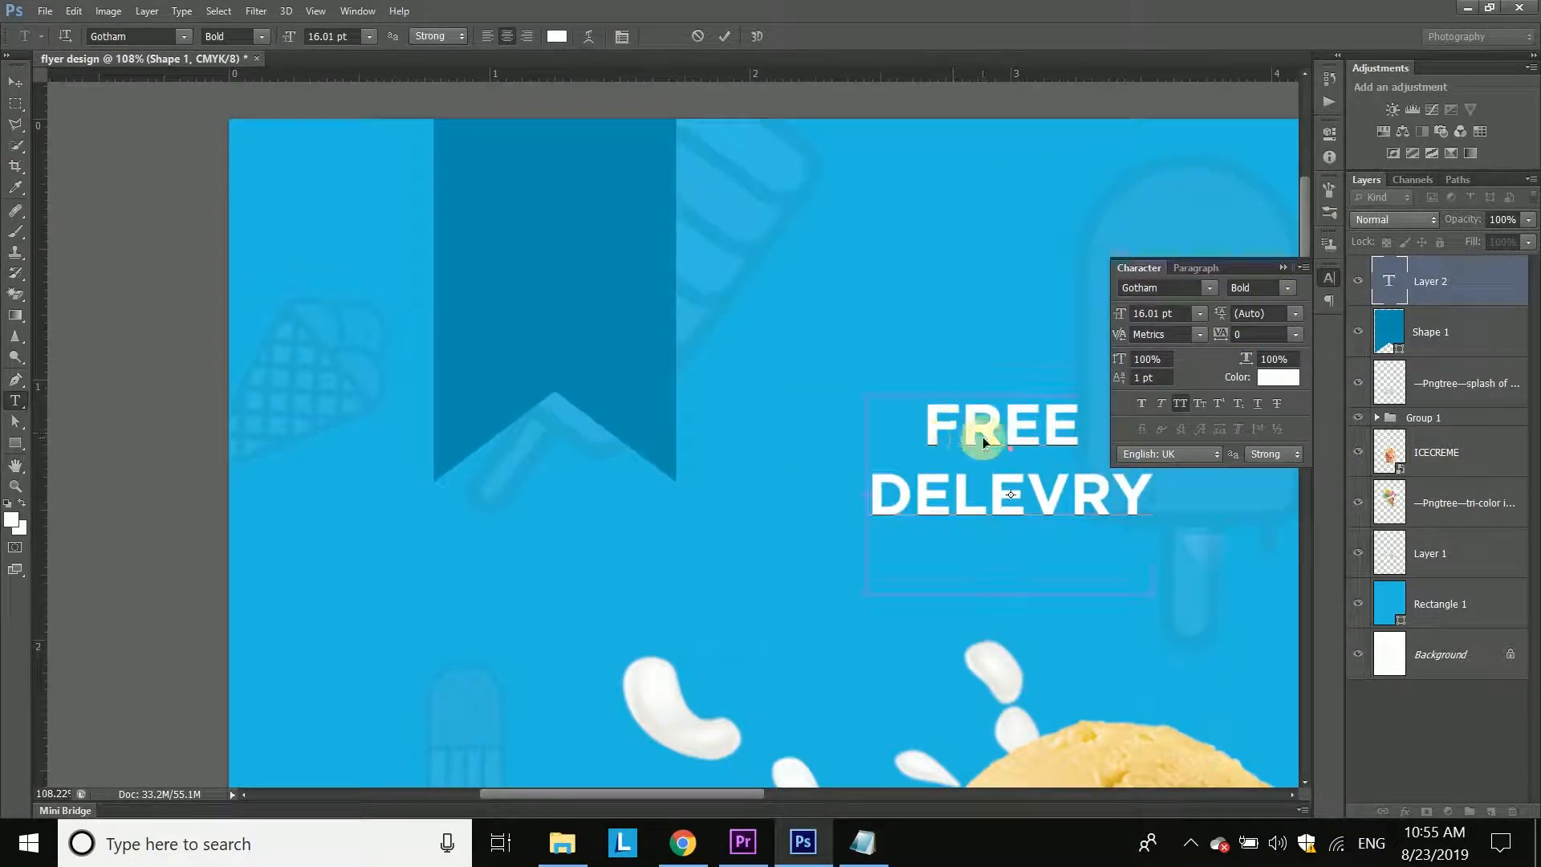
Step: Change both words to the Medium weight at 13.01 pt and move the text onto the banner
key("ctrl+a")
left_click(1282, 294)
left_click(1252, 383)
left_click_drag(1029, 445, 577, 205)
left_click_drag(1146, 312, 1130, 315)
type("15")
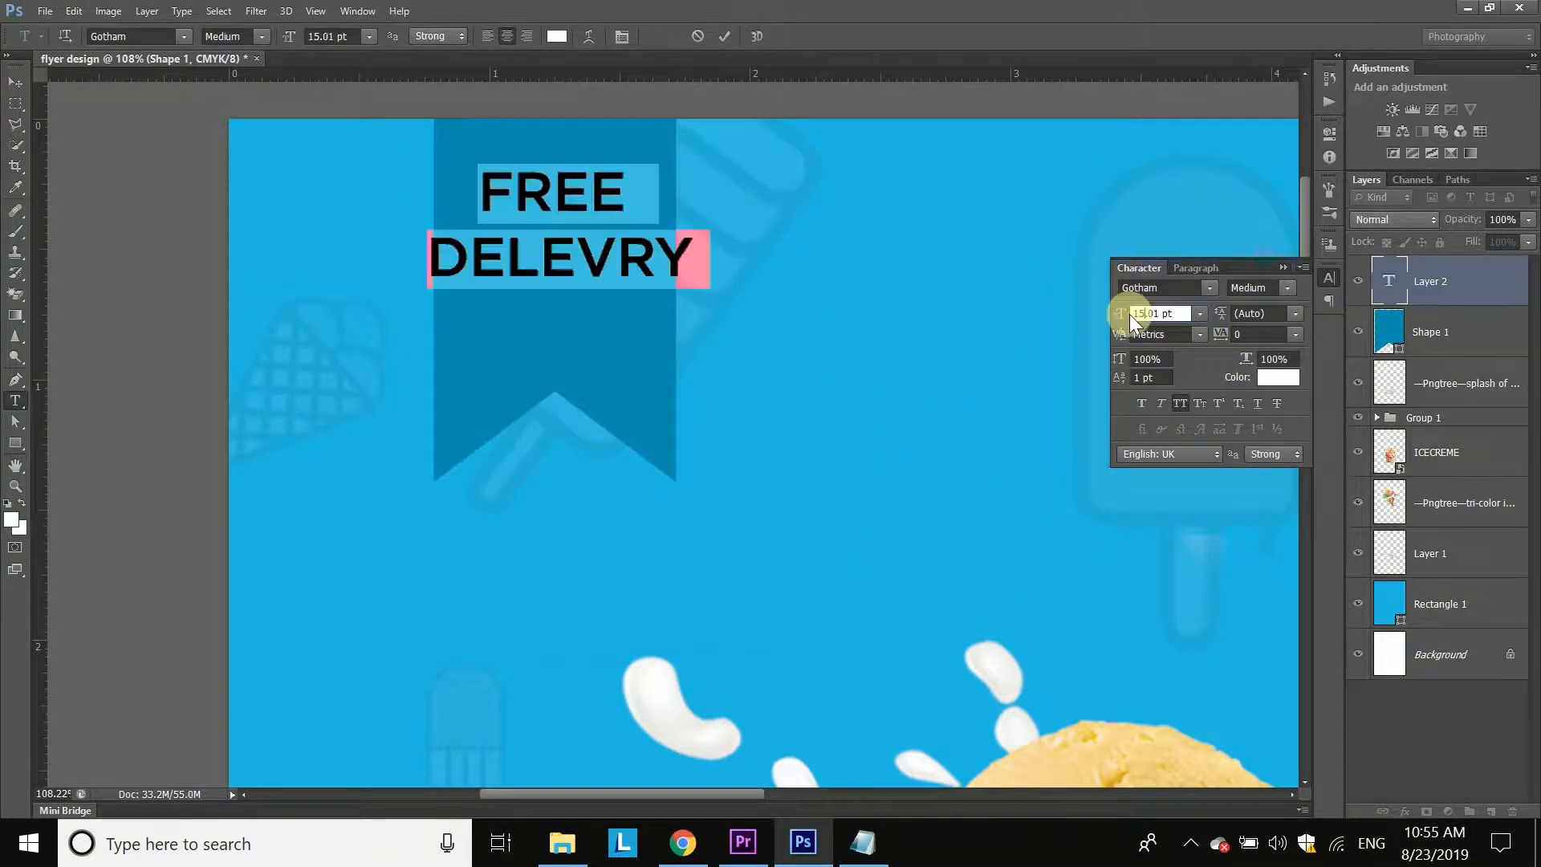
key("BackSpace")
type("3")
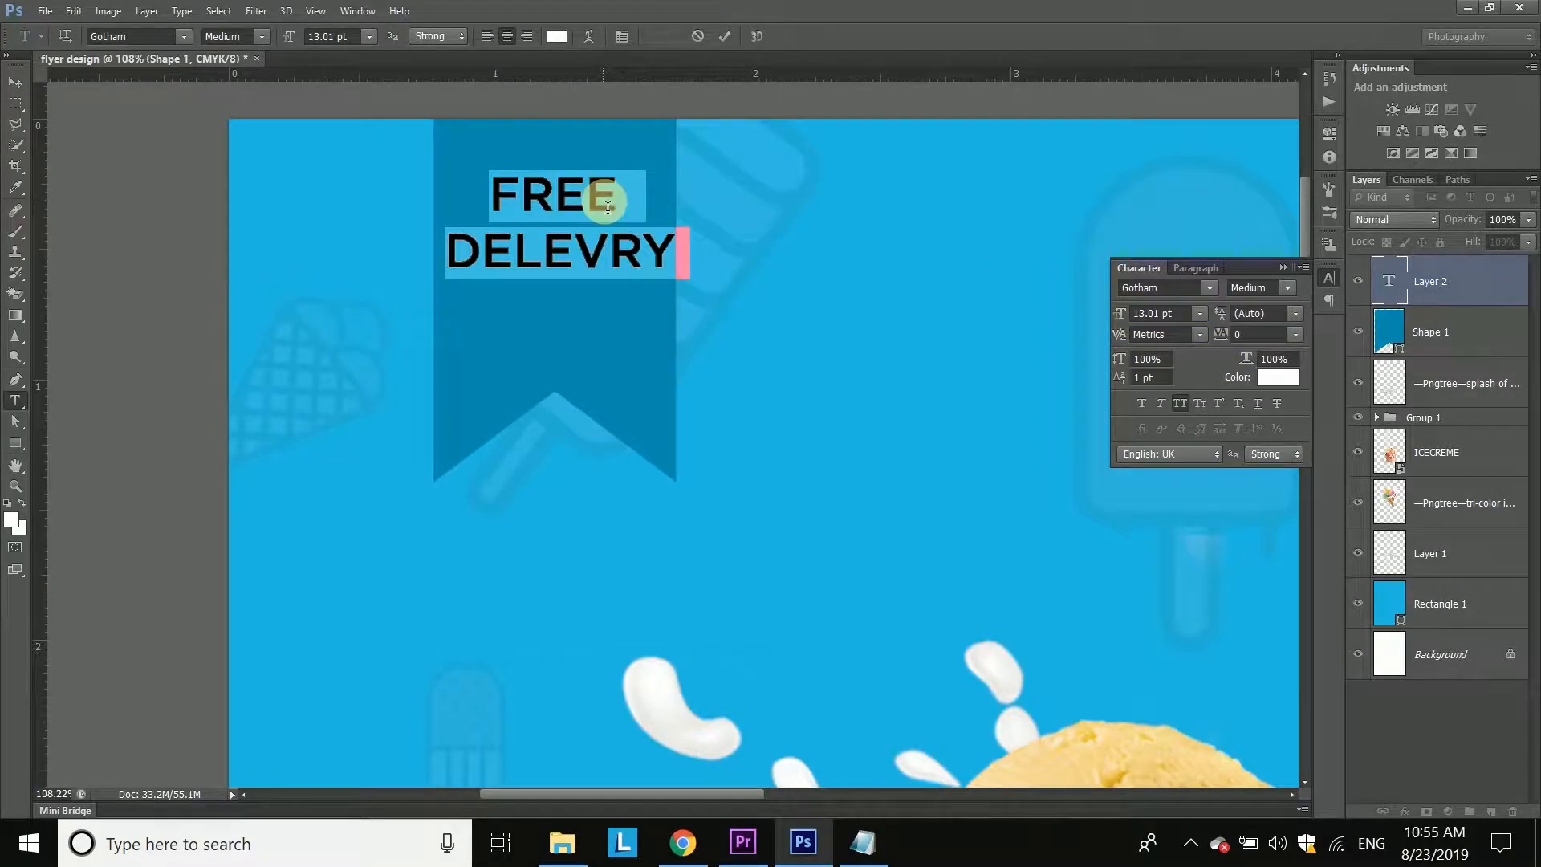
Step: Give only the word FREE the Book weight and commit the text edit
double_click(554, 197)
left_click(1256, 287)
left_click(1253, 357)
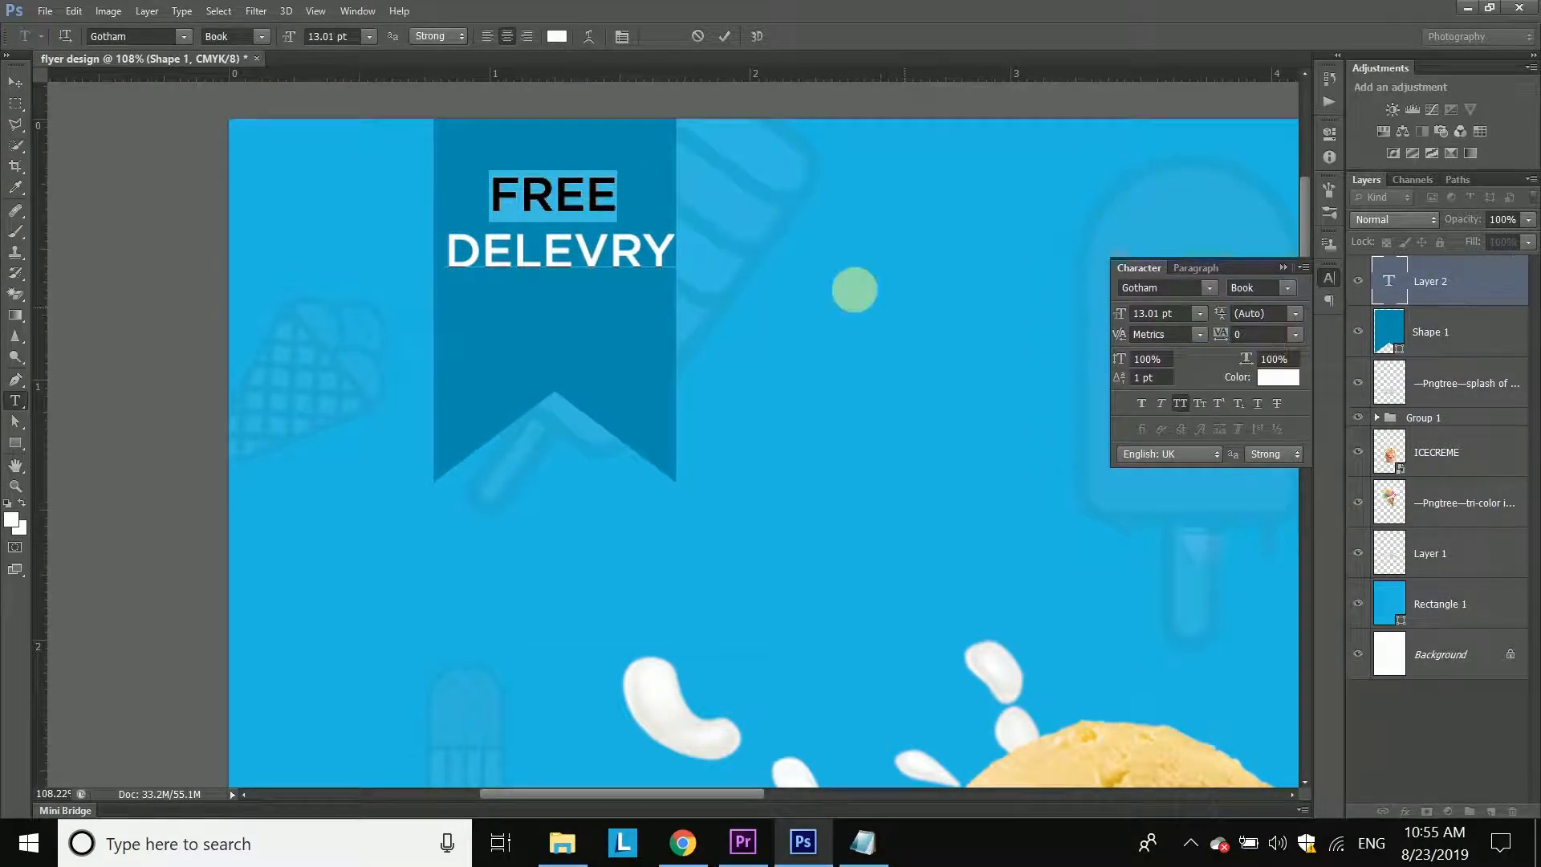
left_click(723, 37)
Step: Centre the text on the banner shape, then nudge it up toward the banner's upper half
left_click(1421, 329, "shift")
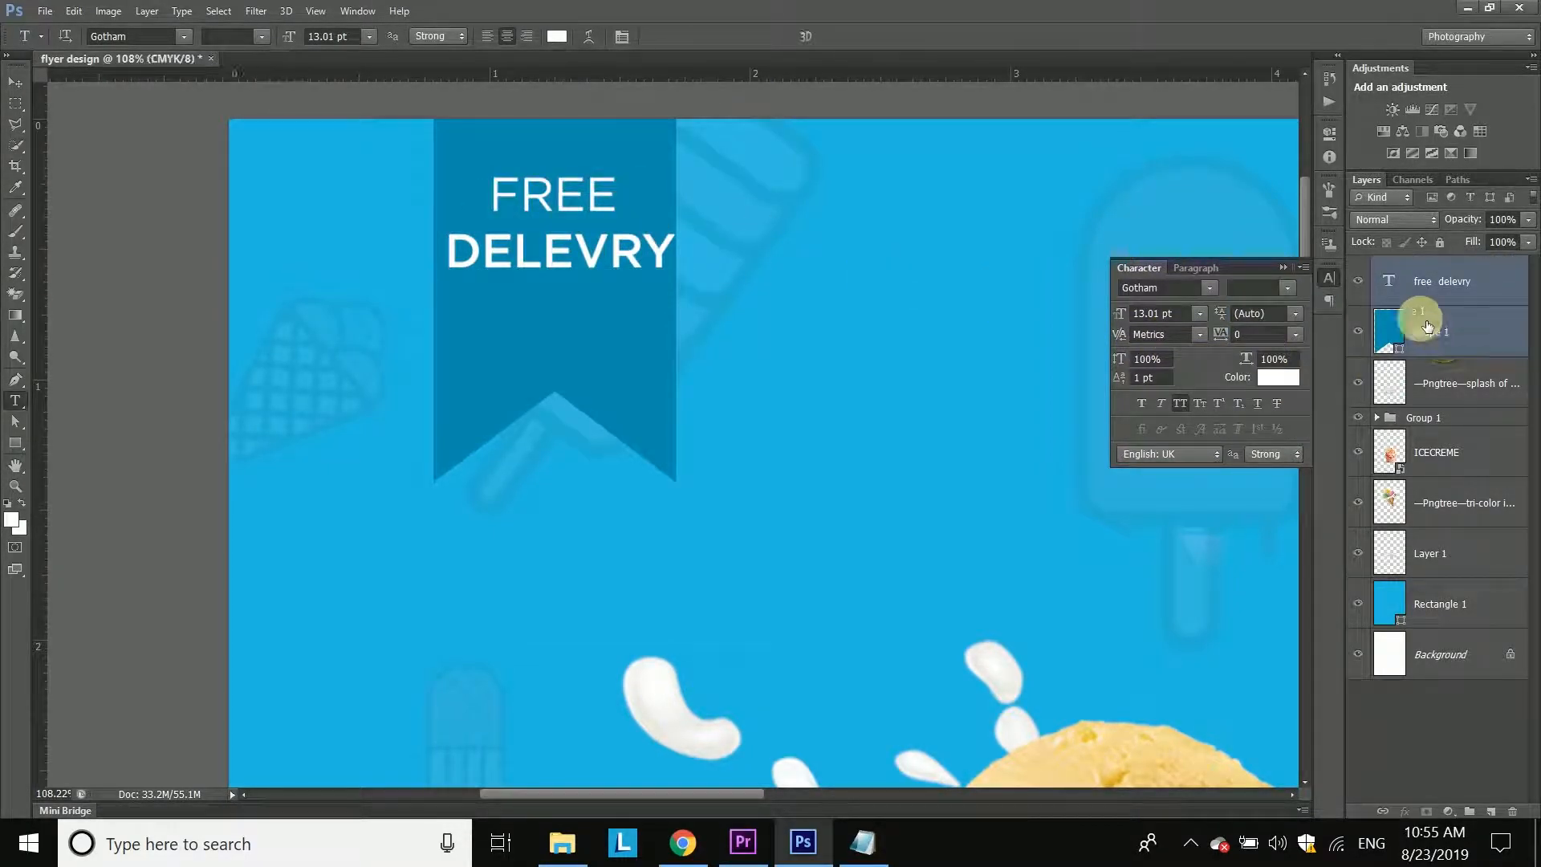
left_click(15, 81)
left_click(372, 36)
left_click(1481, 293)
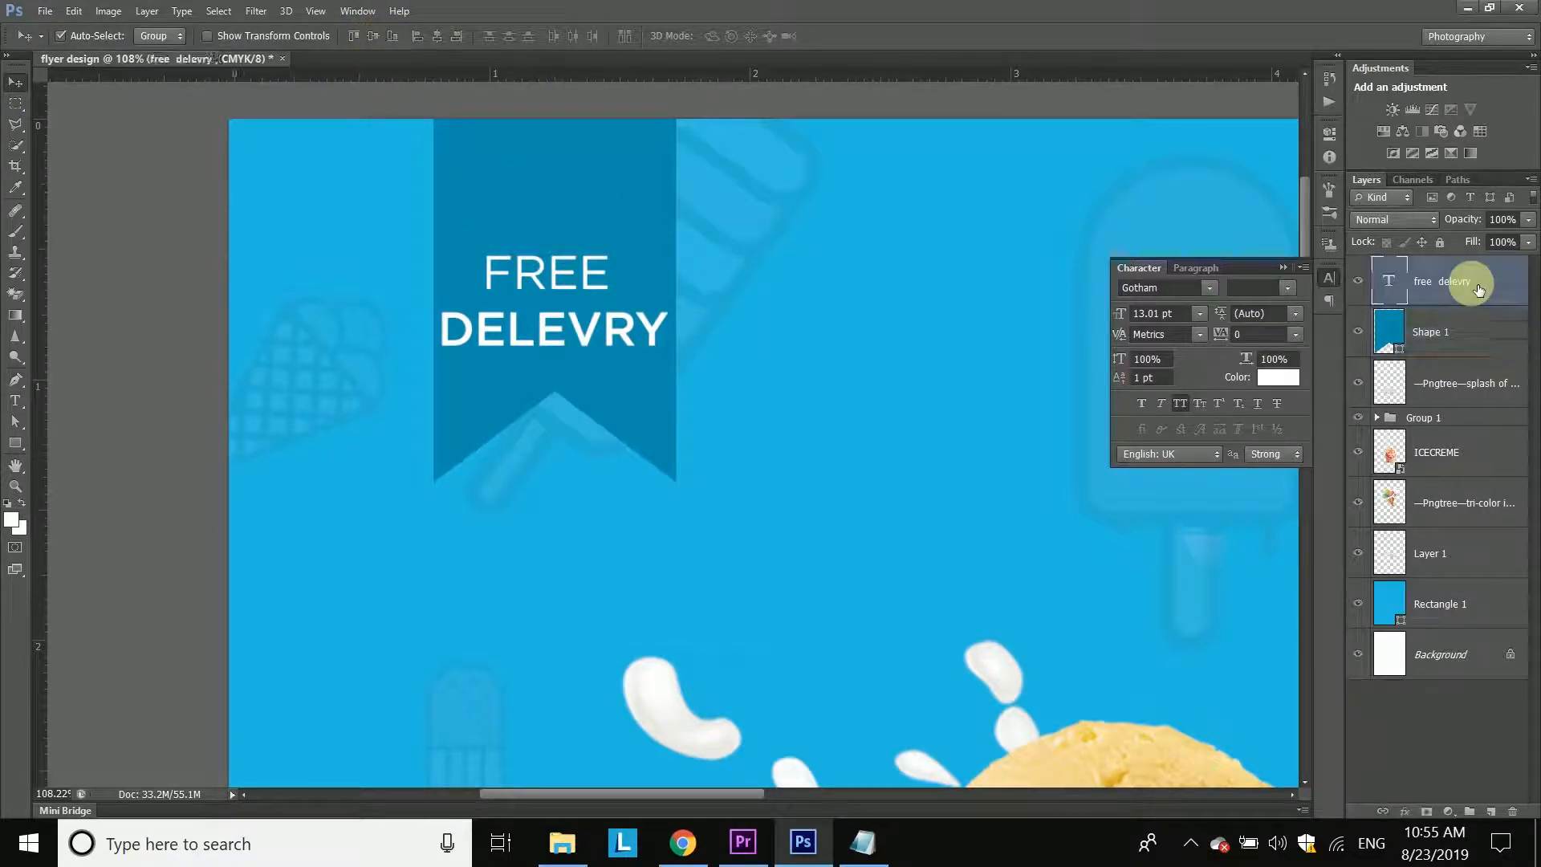
key("shift+Up")
key("shift+Up")
key("shift+Up")
key("shift+Up")
key("shift+Up")
key("shift+Up")
key("shift+Up")
scroll(968, 530, "down", 2)
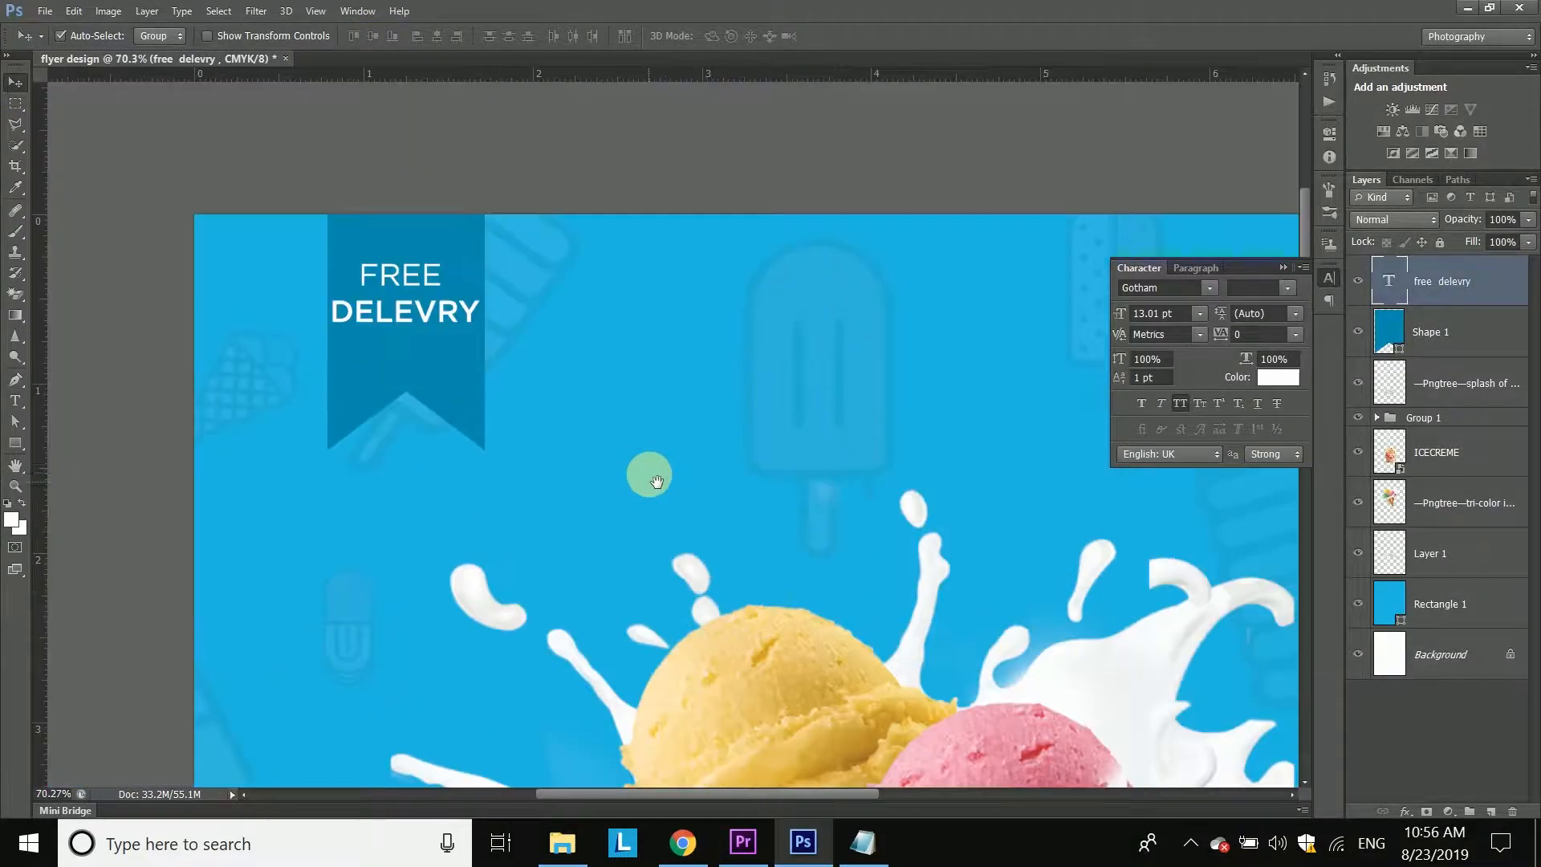
Step: Widen the tracking of the word FREE to 680 so it spans the width of DELEVRY
scroll(490, 416, "down", 2)
scroll(400, 343, "up", 3)
key("t")
mouse_move(437, 325)
left_mouse_down()
mouse_move(564, 333)
mouse_move(431, 325)
left_mouse_up()
left_click_drag(1213, 329, 1259, 340)
left_click(725, 36)
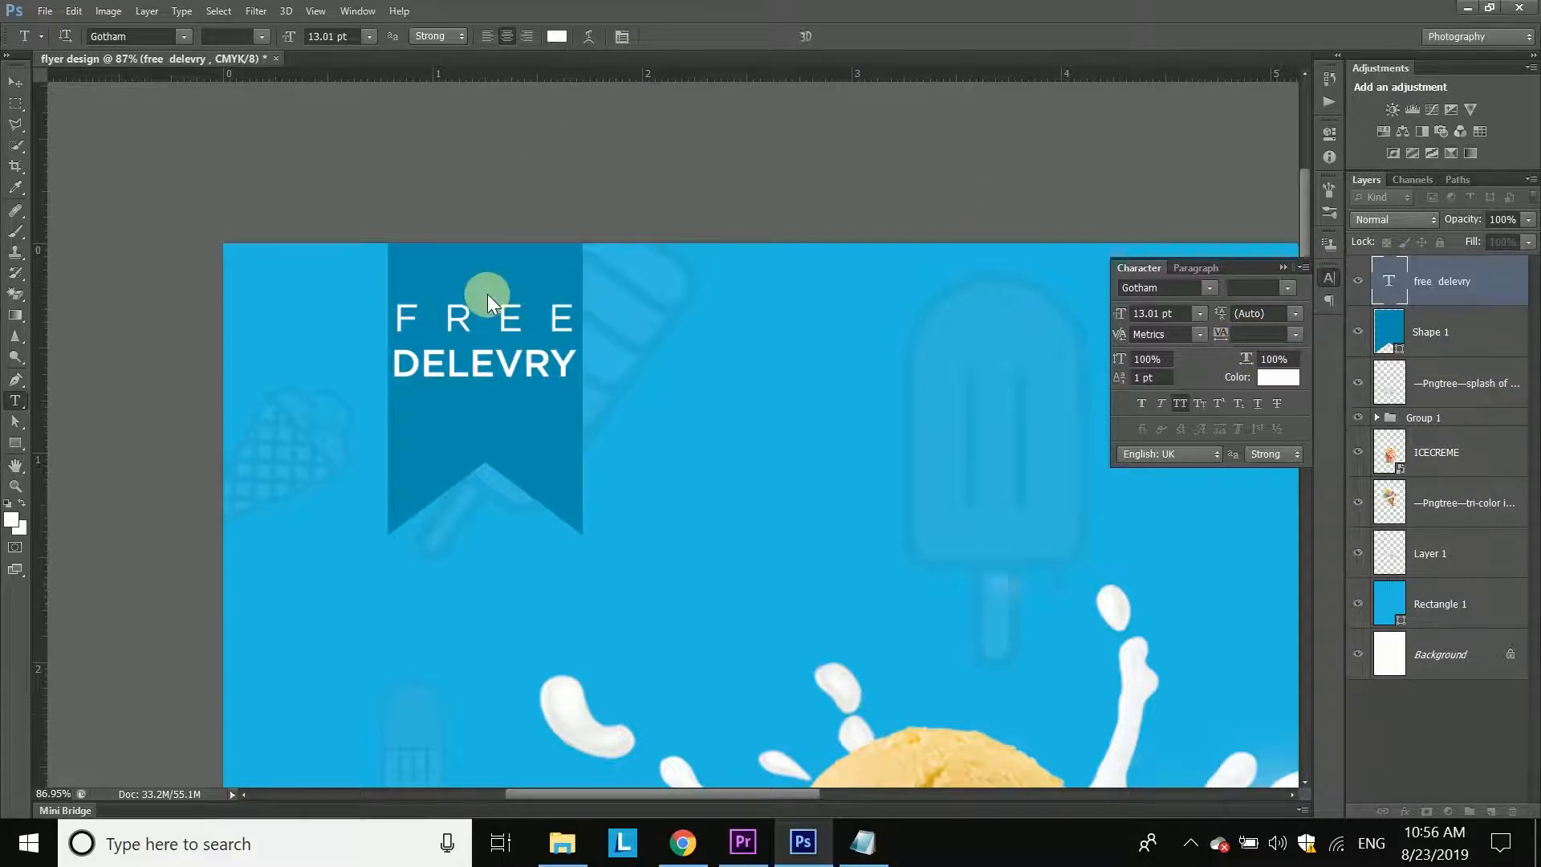
Step: Change the banner shape's fill to a light yellow based on the yellow ice cream scoop
scroll(488, 374, "down", 1)
double_click(1390, 331)
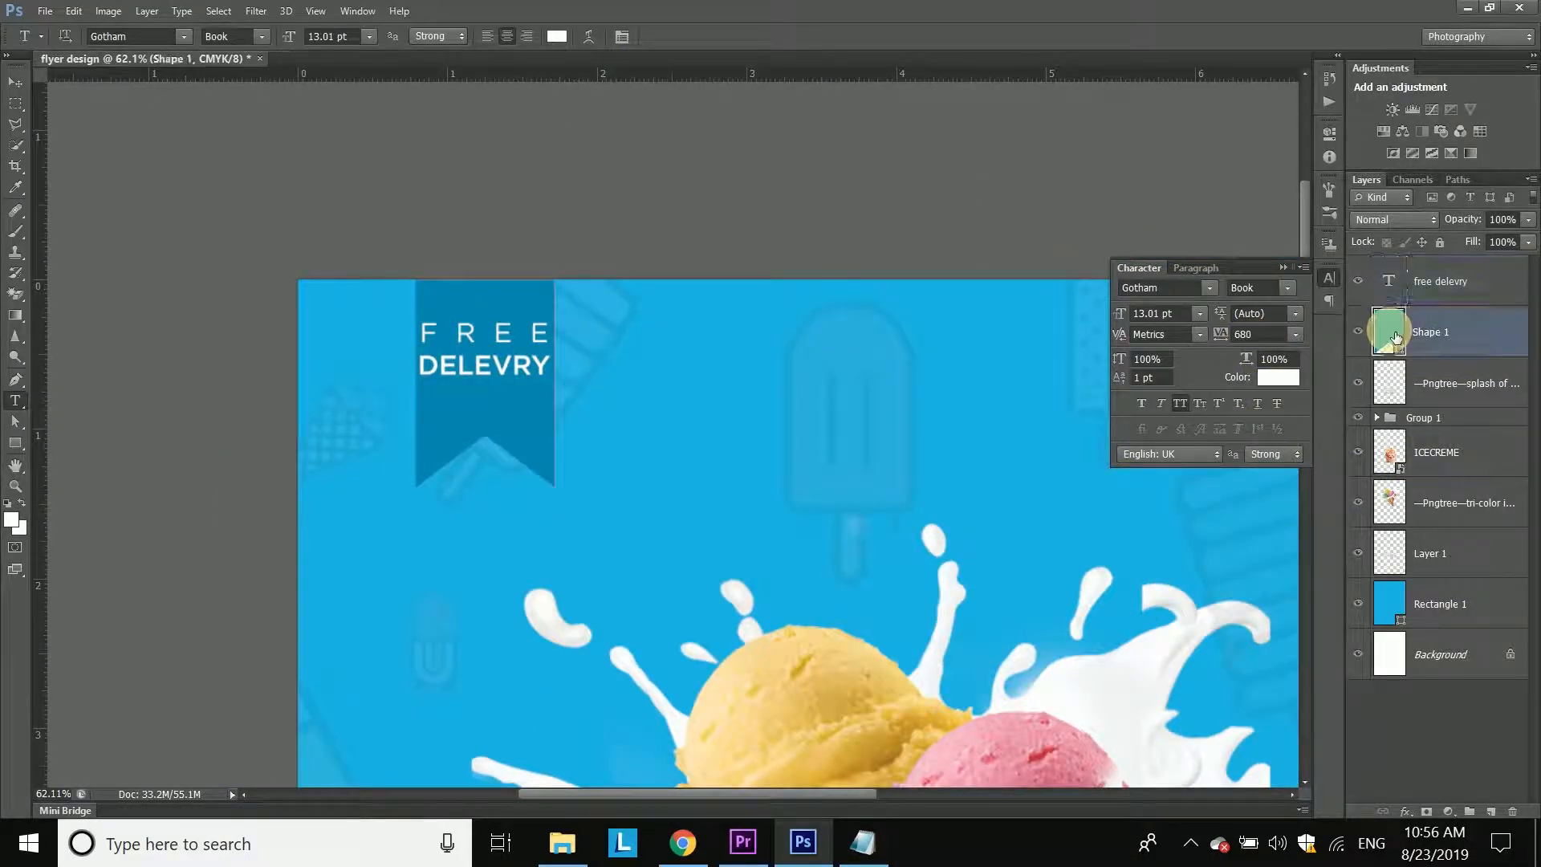
left_click(1044, 754)
left_click(985, 734)
left_click(1049, 761)
left_click(1076, 762)
left_click(775, 726)
left_click(729, 720)
left_click(750, 734)
left_click(946, 467)
left_click(1236, 440)
Step: Recolor the whole banner text to the dark red #bd262d
key("t")
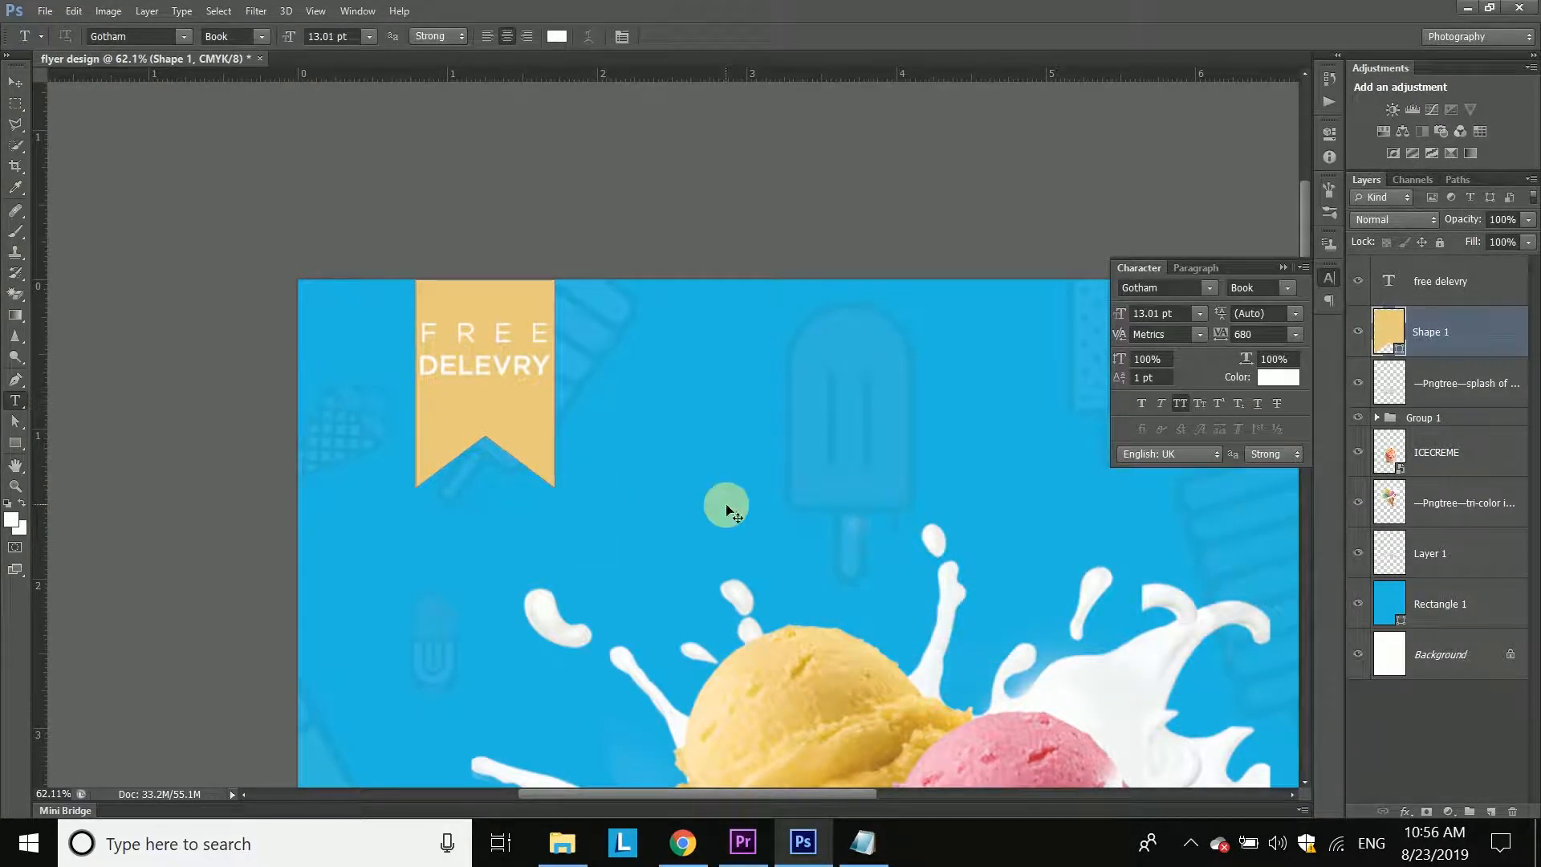
left_click(1399, 286)
double_click(1399, 286)
left_click(1278, 377)
left_click(1042, 754)
left_click(1046, 769)
left_click(1046, 721)
left_click(1188, 442)
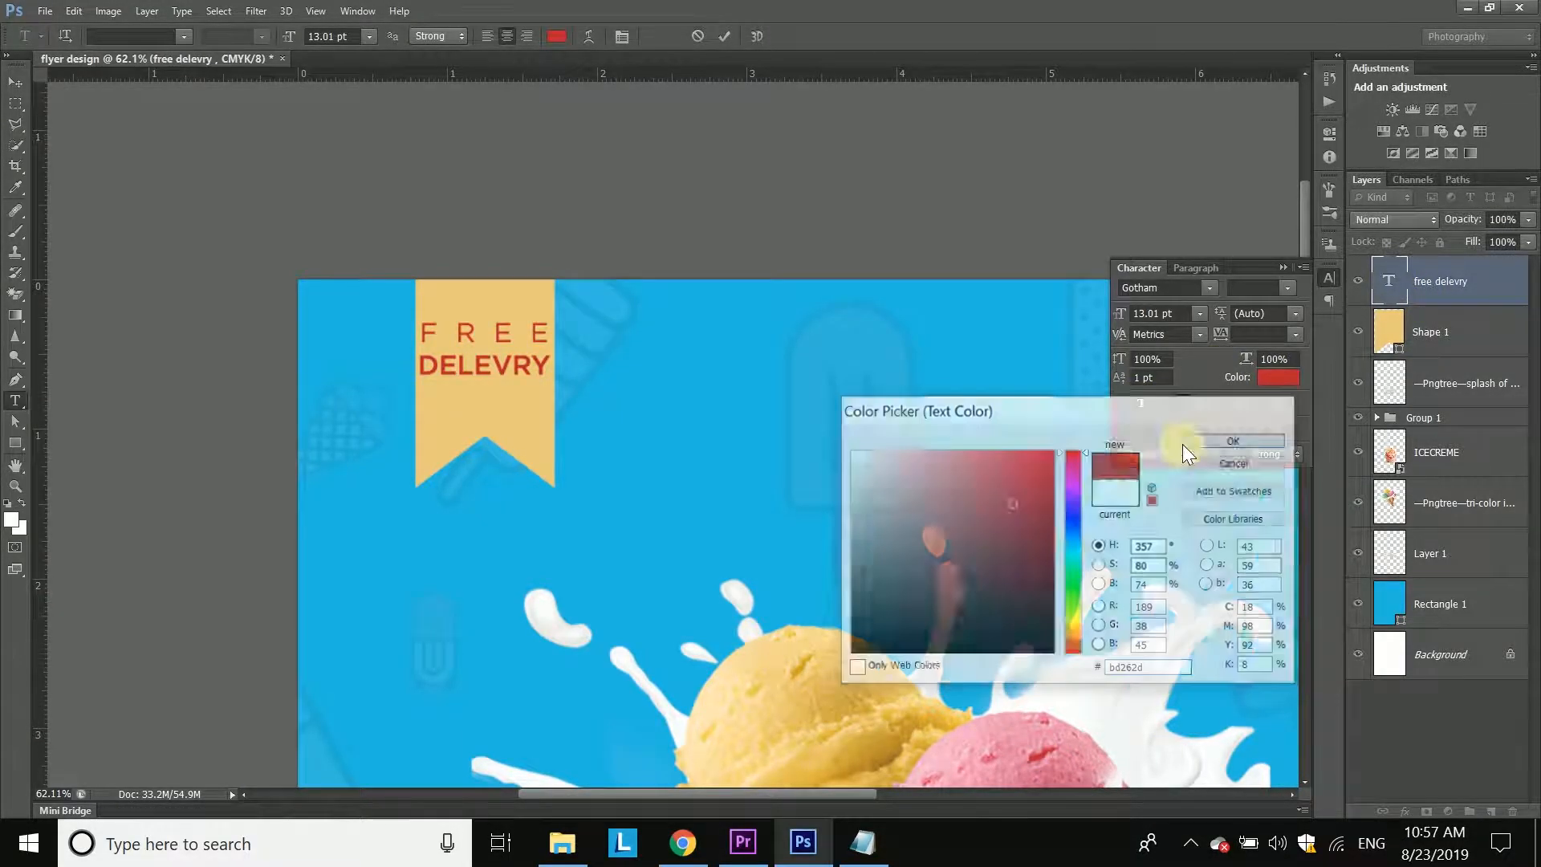
Step: Set the tracking of the word FREE to 0 and commit the text
left_click(493, 333)
left_click_drag(424, 340, 581, 345)
left_click(1295, 334)
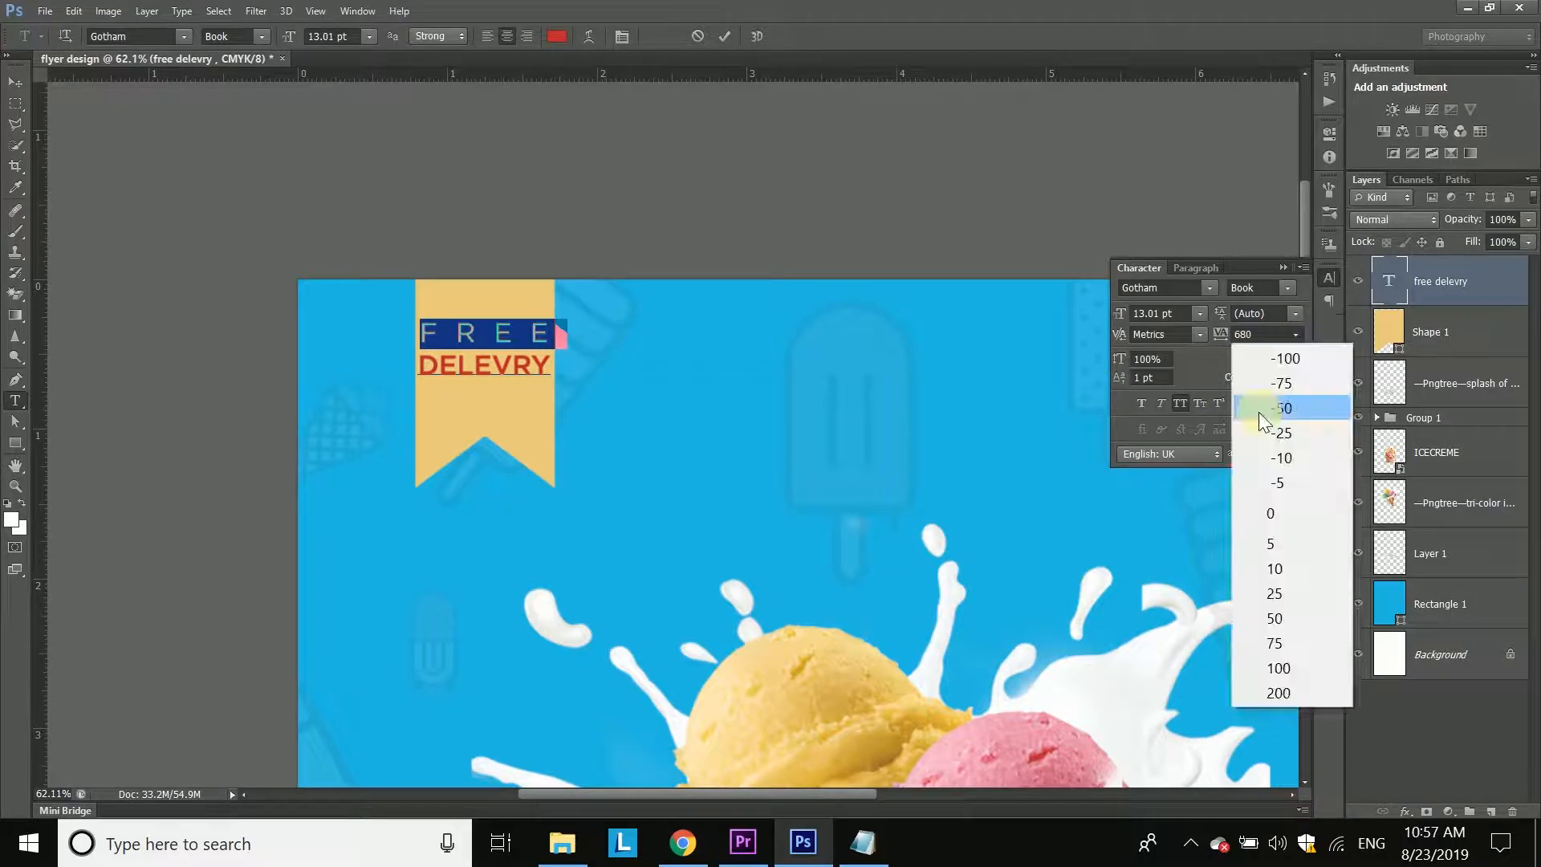
left_click(1274, 512)
left_click(724, 36)
key("ctrl+0")
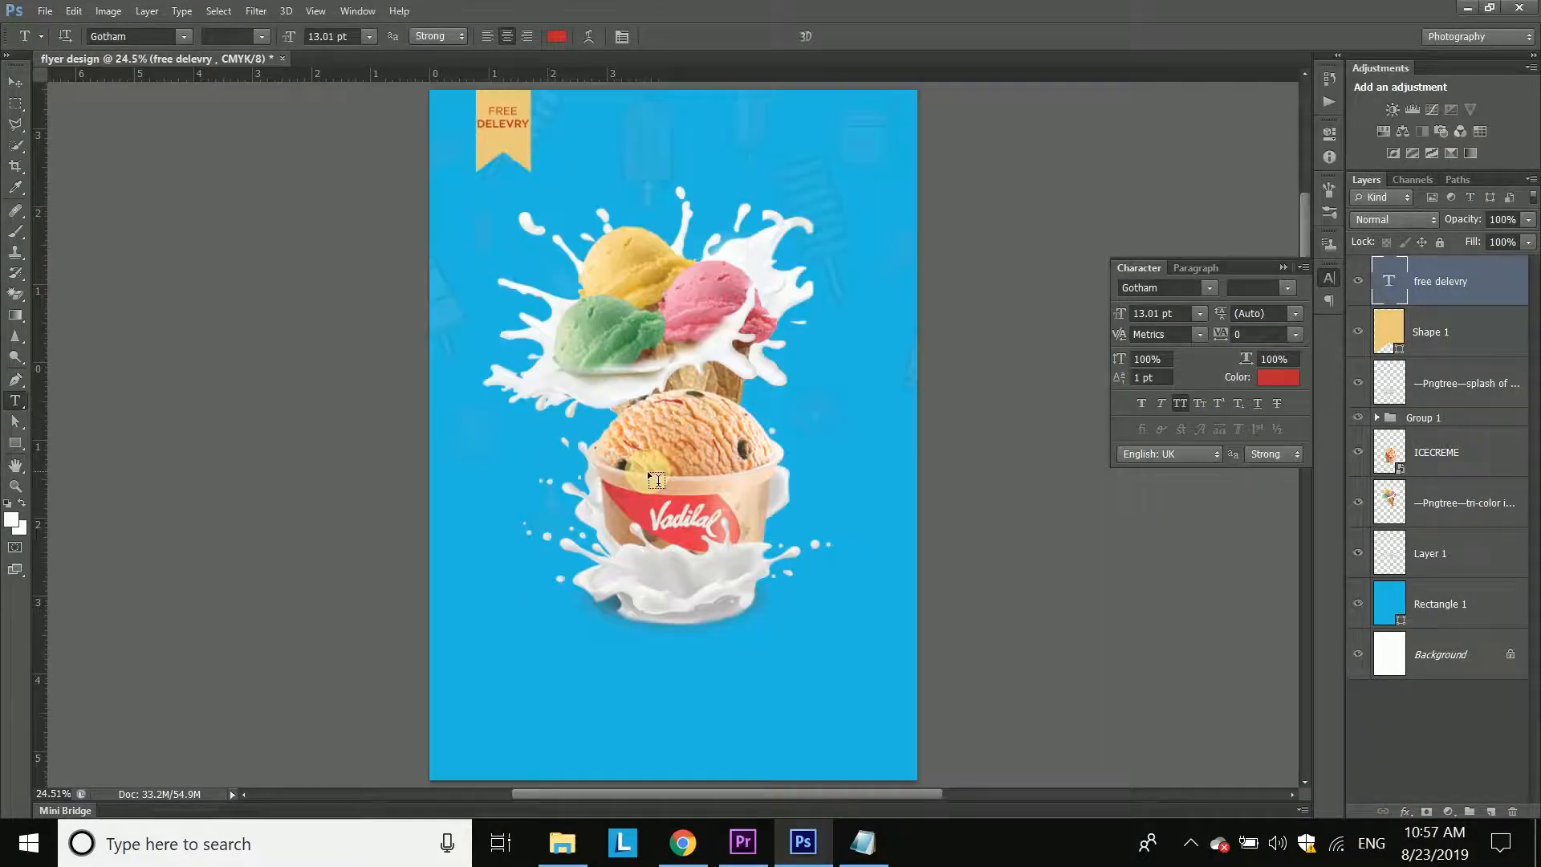
Step: Shorten the banner shape slightly from its lower edge with Free Transform and apply it
left_click(1464, 337)
left_click(74, 12)
left_click(177, 465)
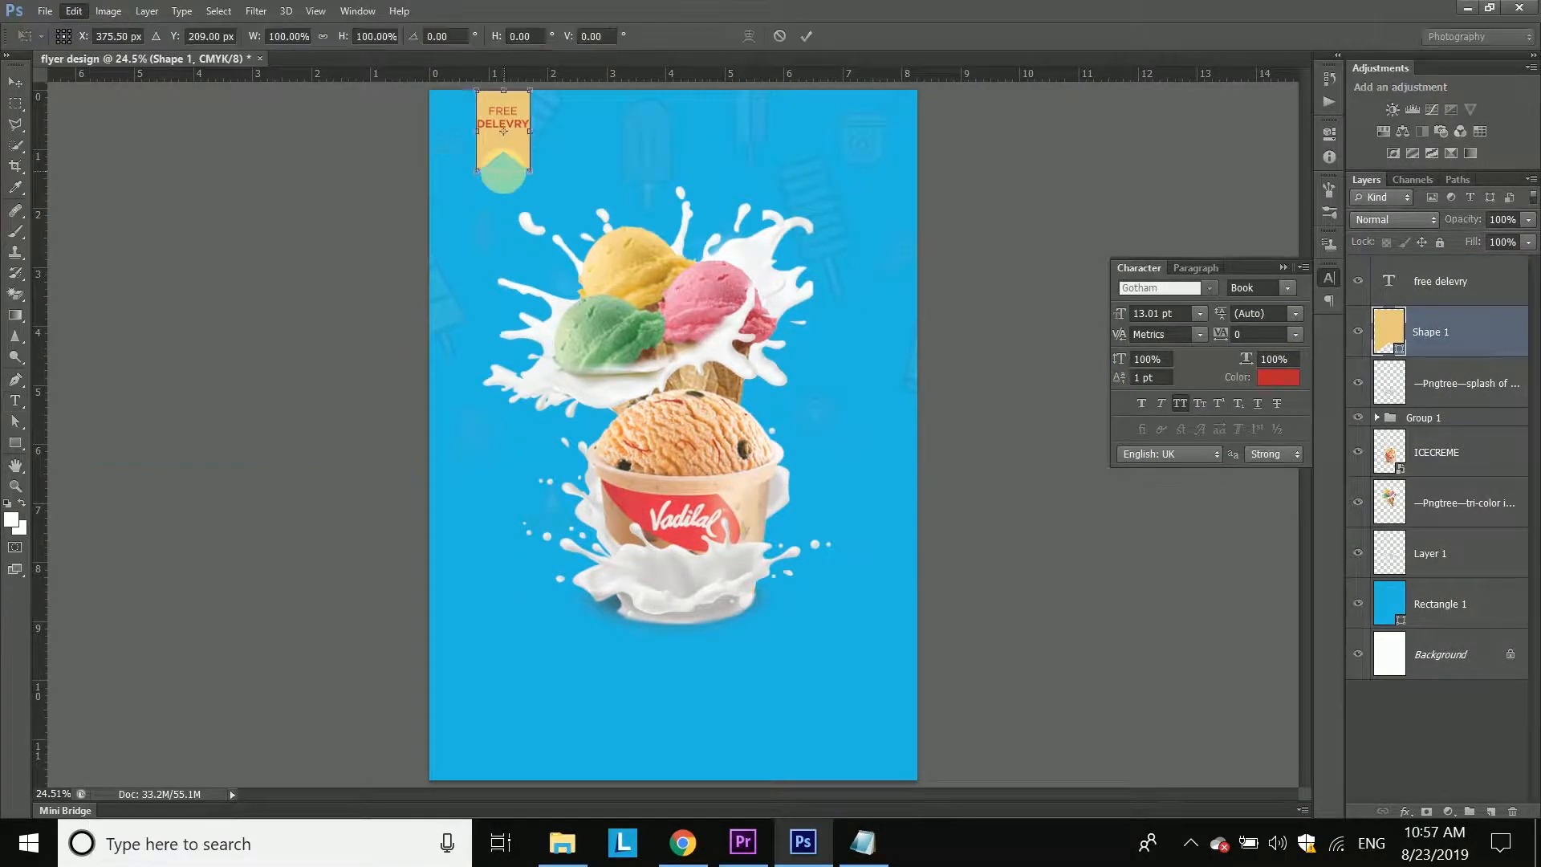
left_click_drag(504, 170, 508, 163)
left_click(806, 36)
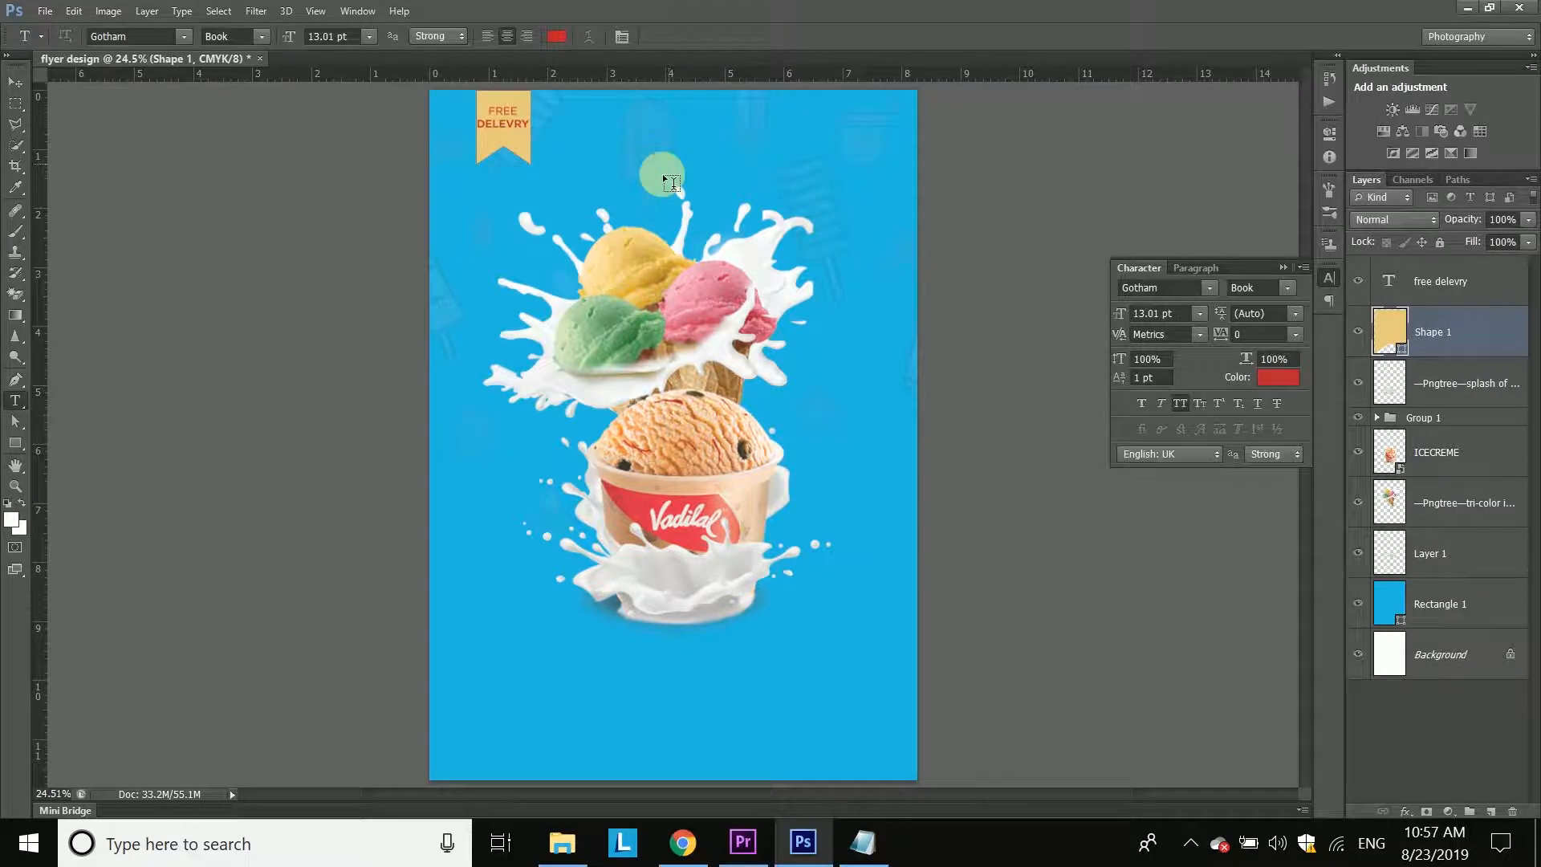
Step: Move the banner and its text together closer to the flyer's left edge, then deselect them
left_click(1445, 281, "ctrl")
key("v")
left_click_drag(505, 121, 476, 121)
left_click(1437, 741)
Step: Try a rectangle about 712 by 530 px in the flyer's lower-left corner with the cup label's red, then delete it
scroll(776, 528, "up", 2)
left_click_drag(735, 578, 726, 464)
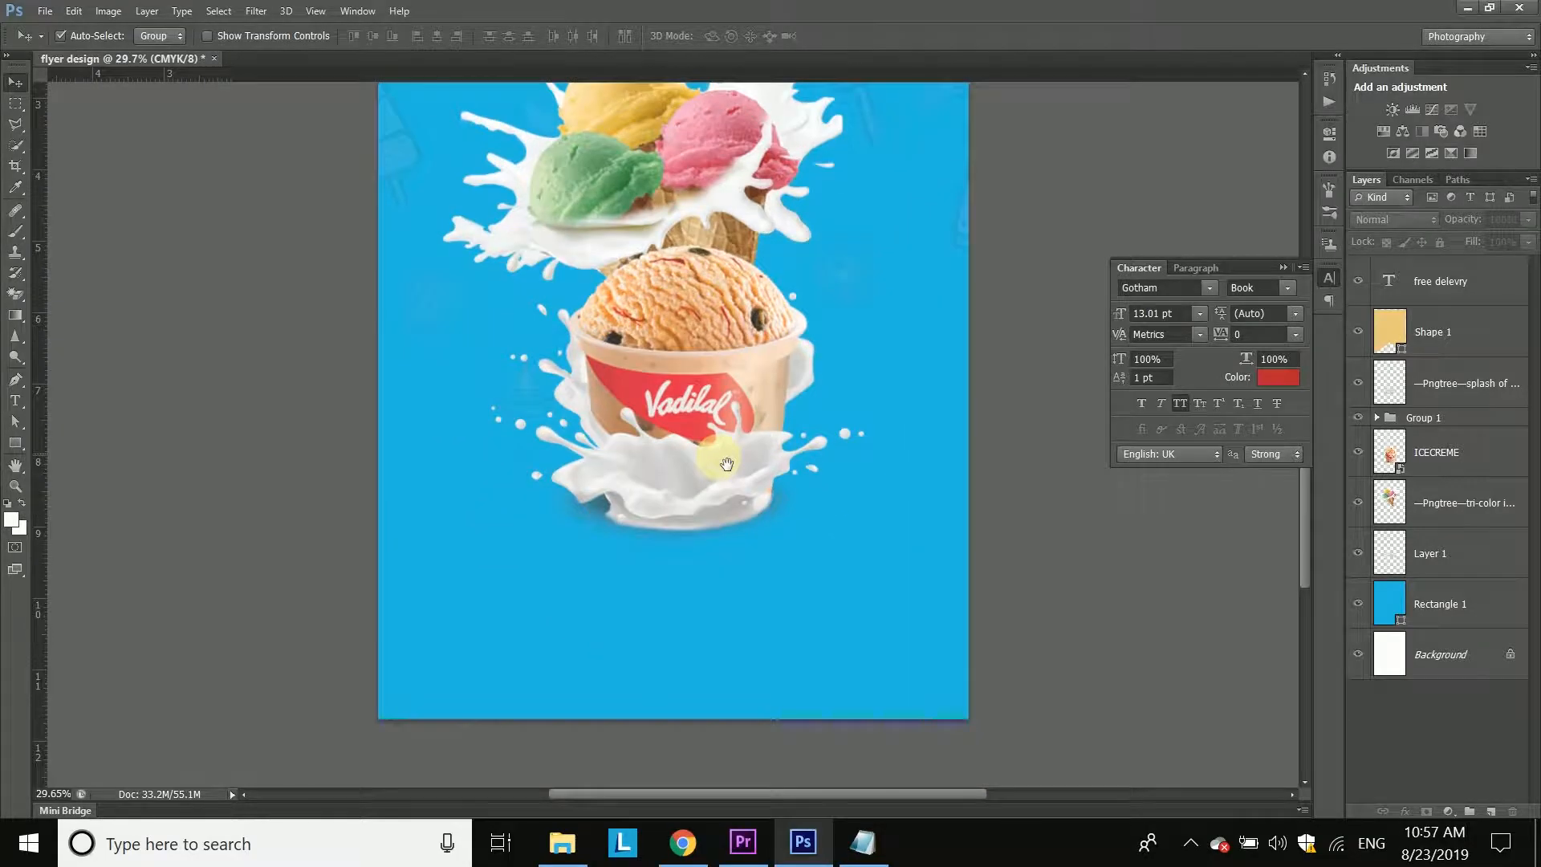
left_click(15, 442)
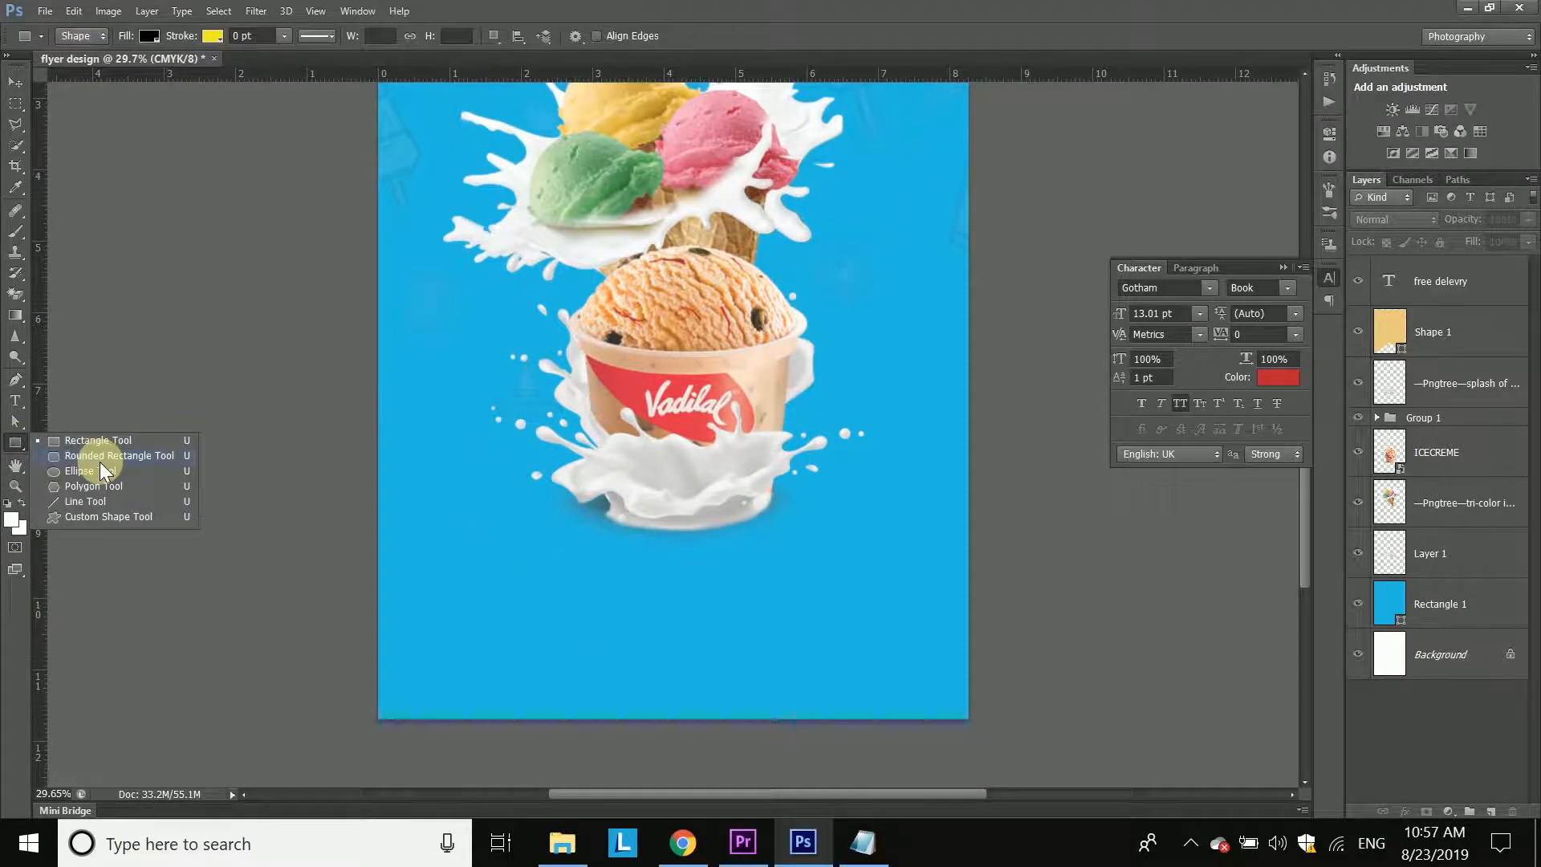
left_click(117, 440)
left_click_drag(347, 593, 516, 717)
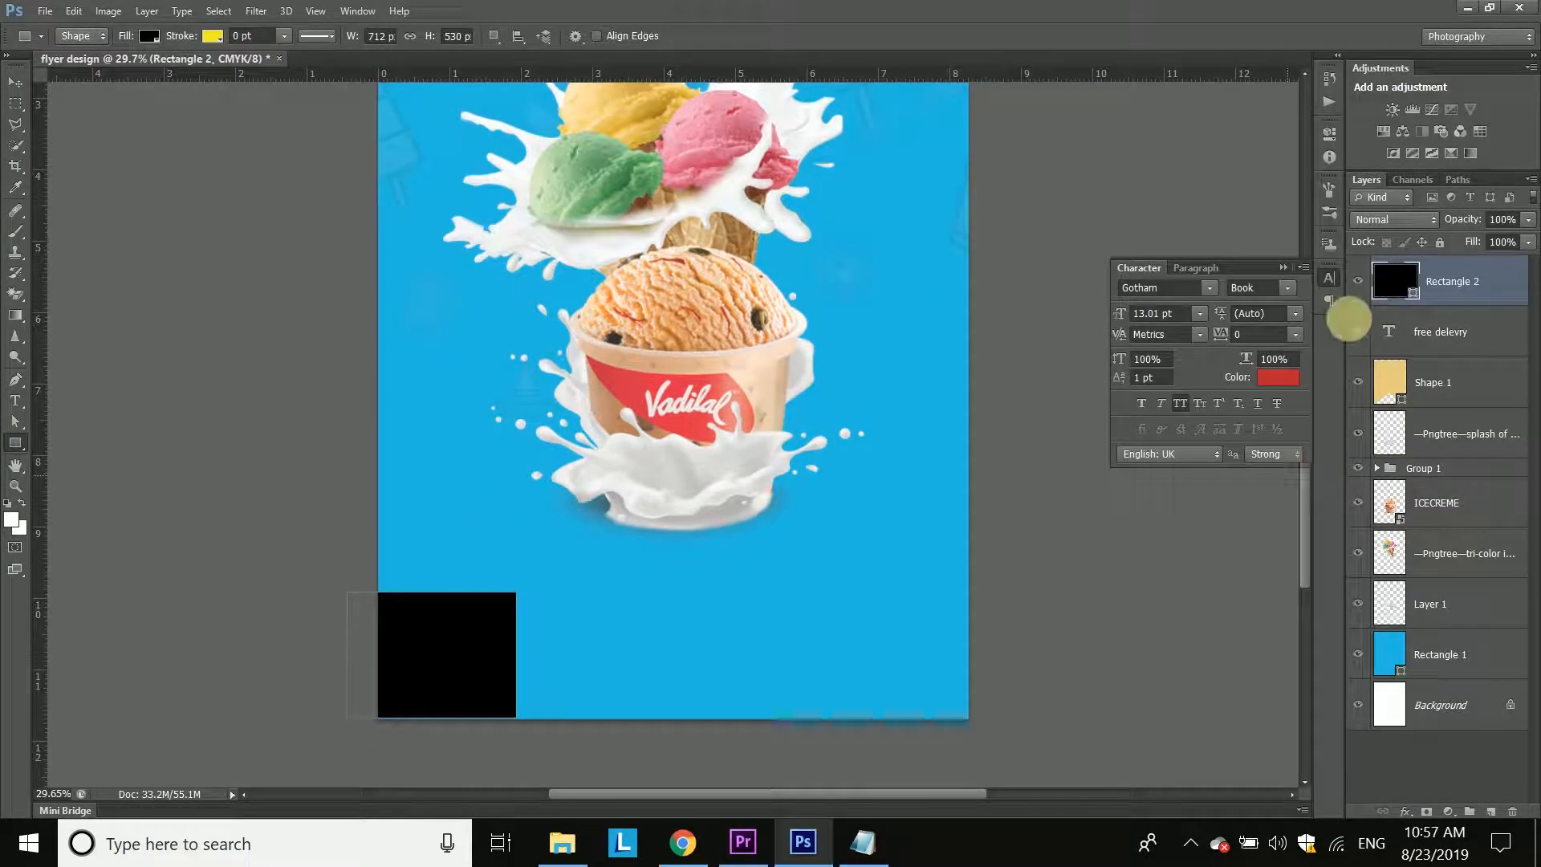
double_click(1397, 280)
left_click(646, 403)
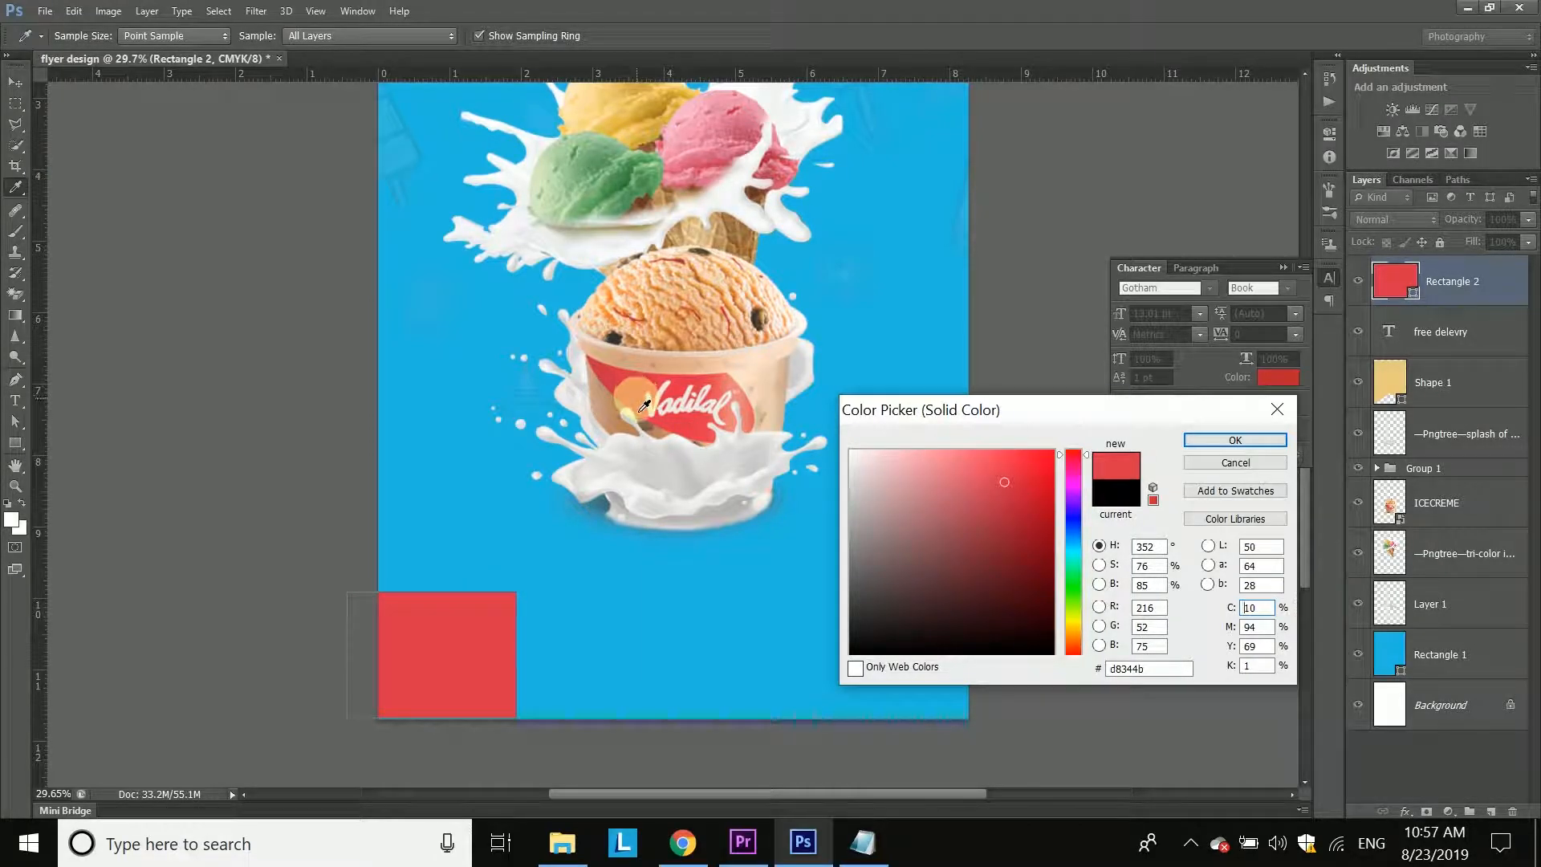
left_click(729, 475)
left_click(1236, 465)
left_click_drag(1466, 291, 1525, 822)
Step: Select the layers from the splash down to Layer 1, including Group 1, and nudge the artwork down the flyer
scroll(712, 483, "down", 3)
left_click(1458, 337)
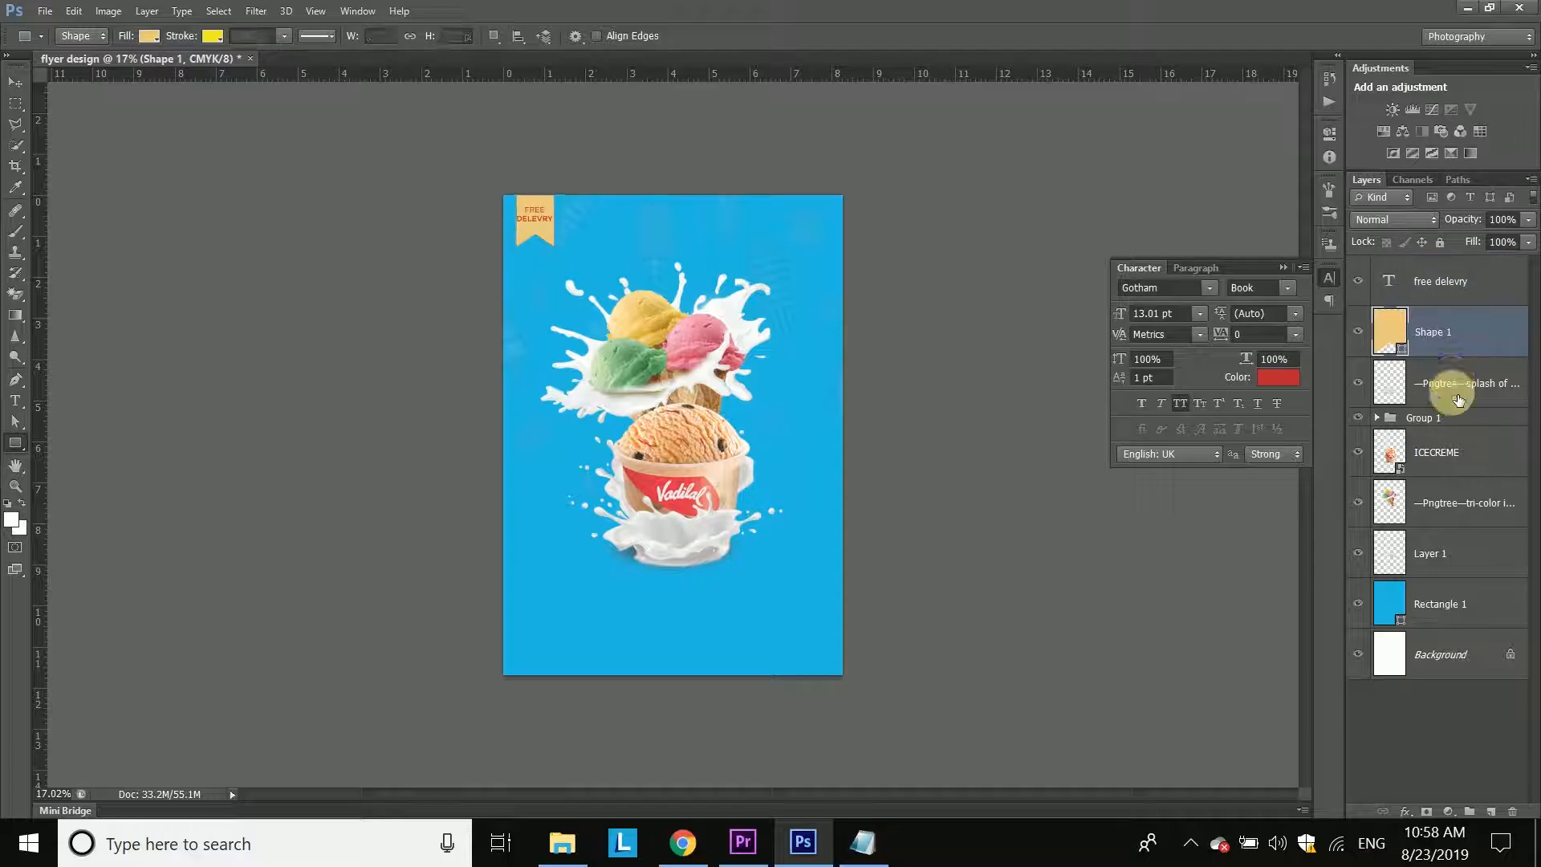
left_click(1462, 387)
left_click(1466, 566, "shift")
key("v")
key("shift+Down")
key("shift+Down")
key("shift+Down")
key("shift+Down")
key("shift+Down")
key("shift+Down")
key("shift+Down")
key("shift+Down")
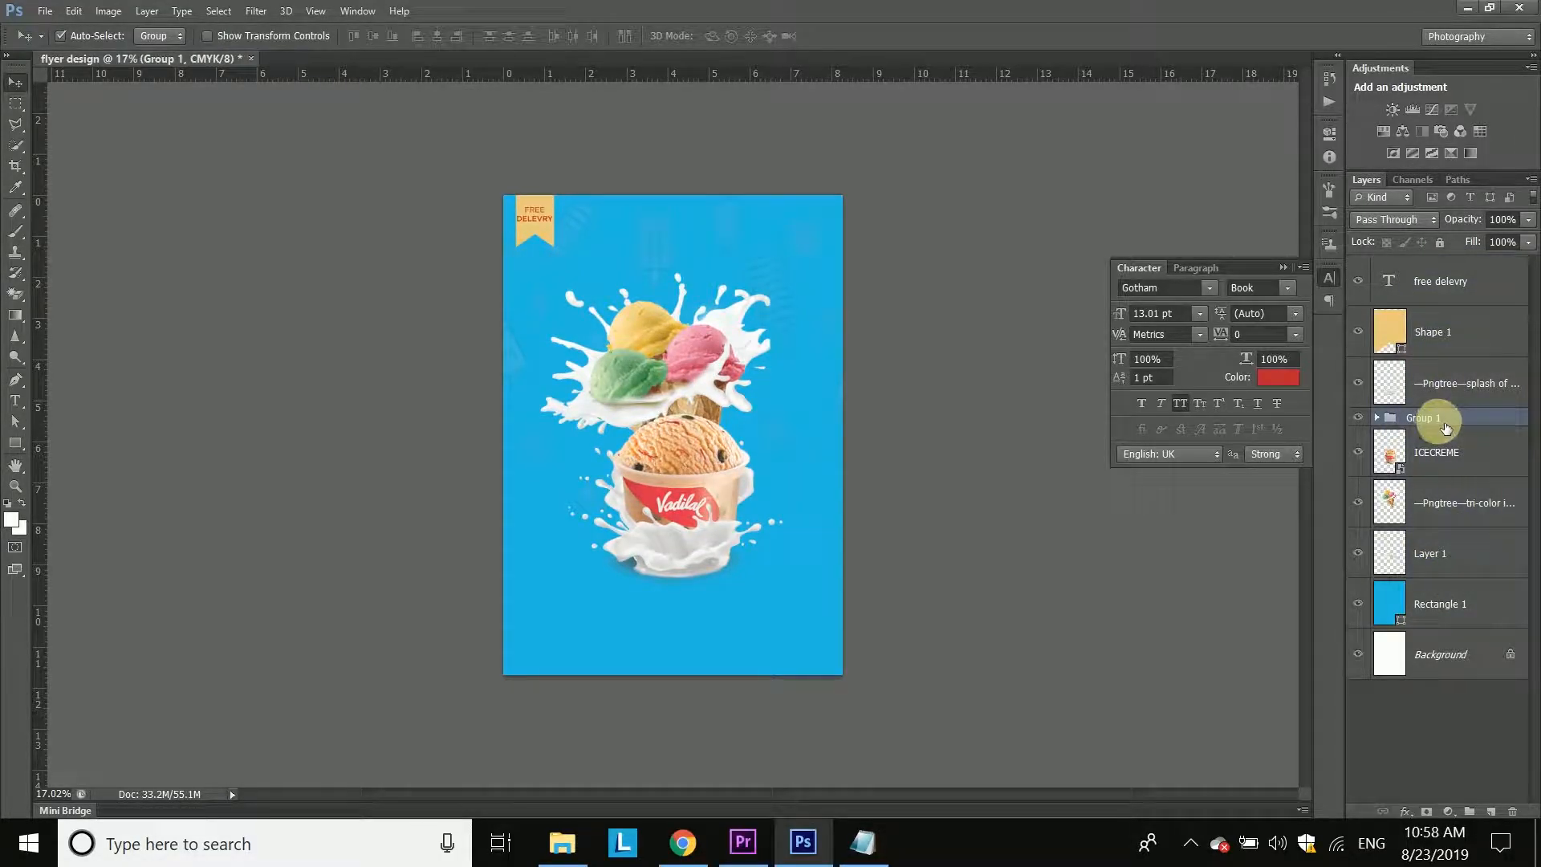
Step: Nudge the splash, cup, cone and Layer 1 layers slightly further down, leaving Group 1 out, then deselect them
left_click(1460, 400, "shift")
left_click(1465, 550, "shift")
left_click(1461, 391, "ctrl")
left_click(1460, 418, "ctrl")
key("shift+Down")
key("shift+Down")
key("shift+Down")
key("shift+Down")
key("shift+Down")
left_click(843, 739)
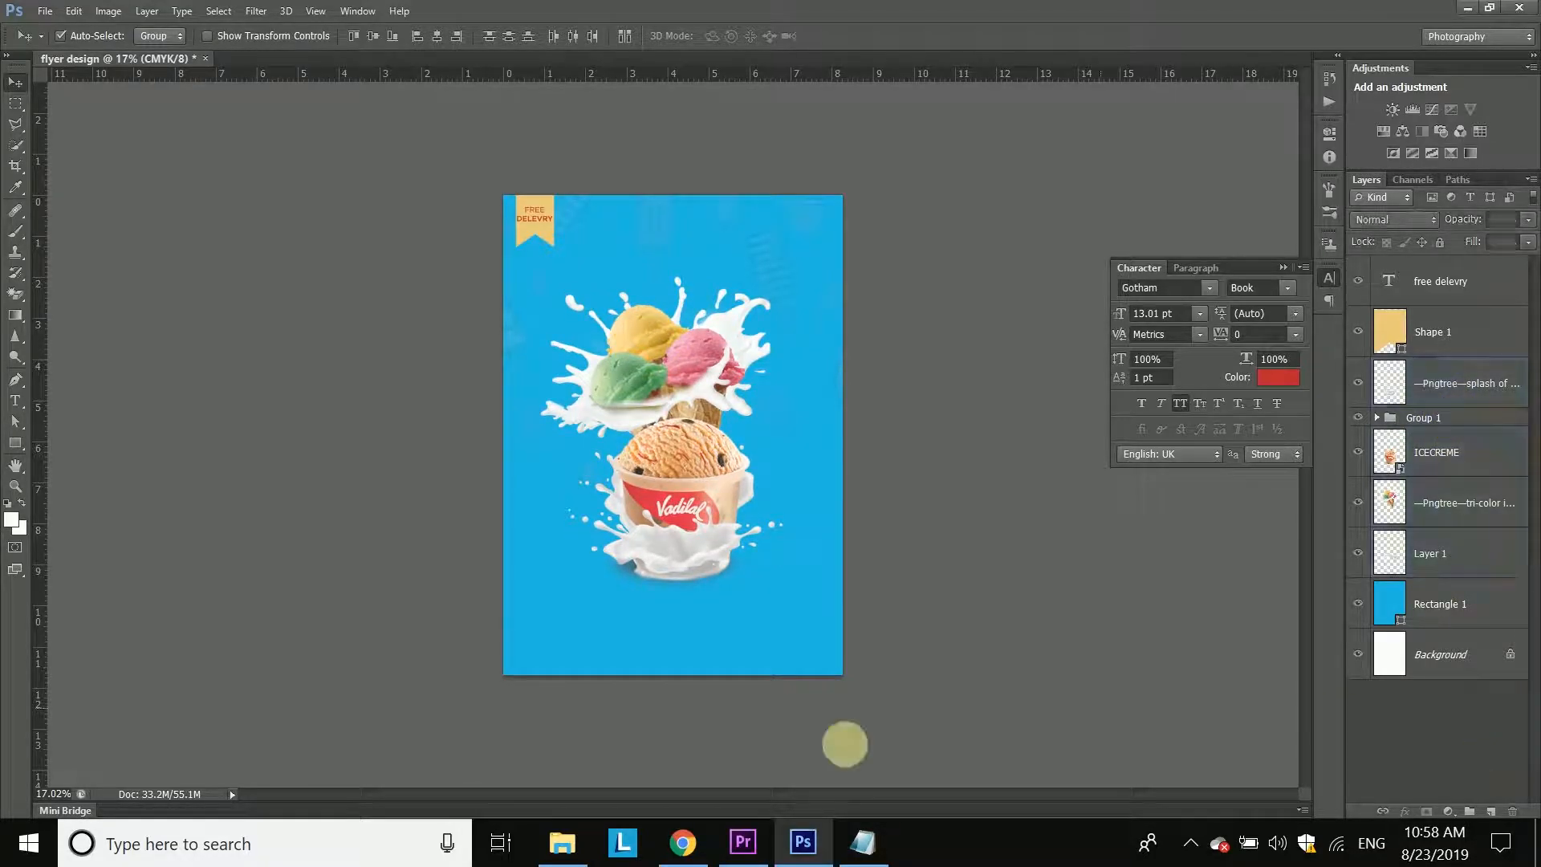
Step: Copy "the icecreme" from Notepad and place it as a new two-line headline above the cones
left_click(863, 843)
left_click_drag(381, 300, 381, 608)
left_click(255, 256)
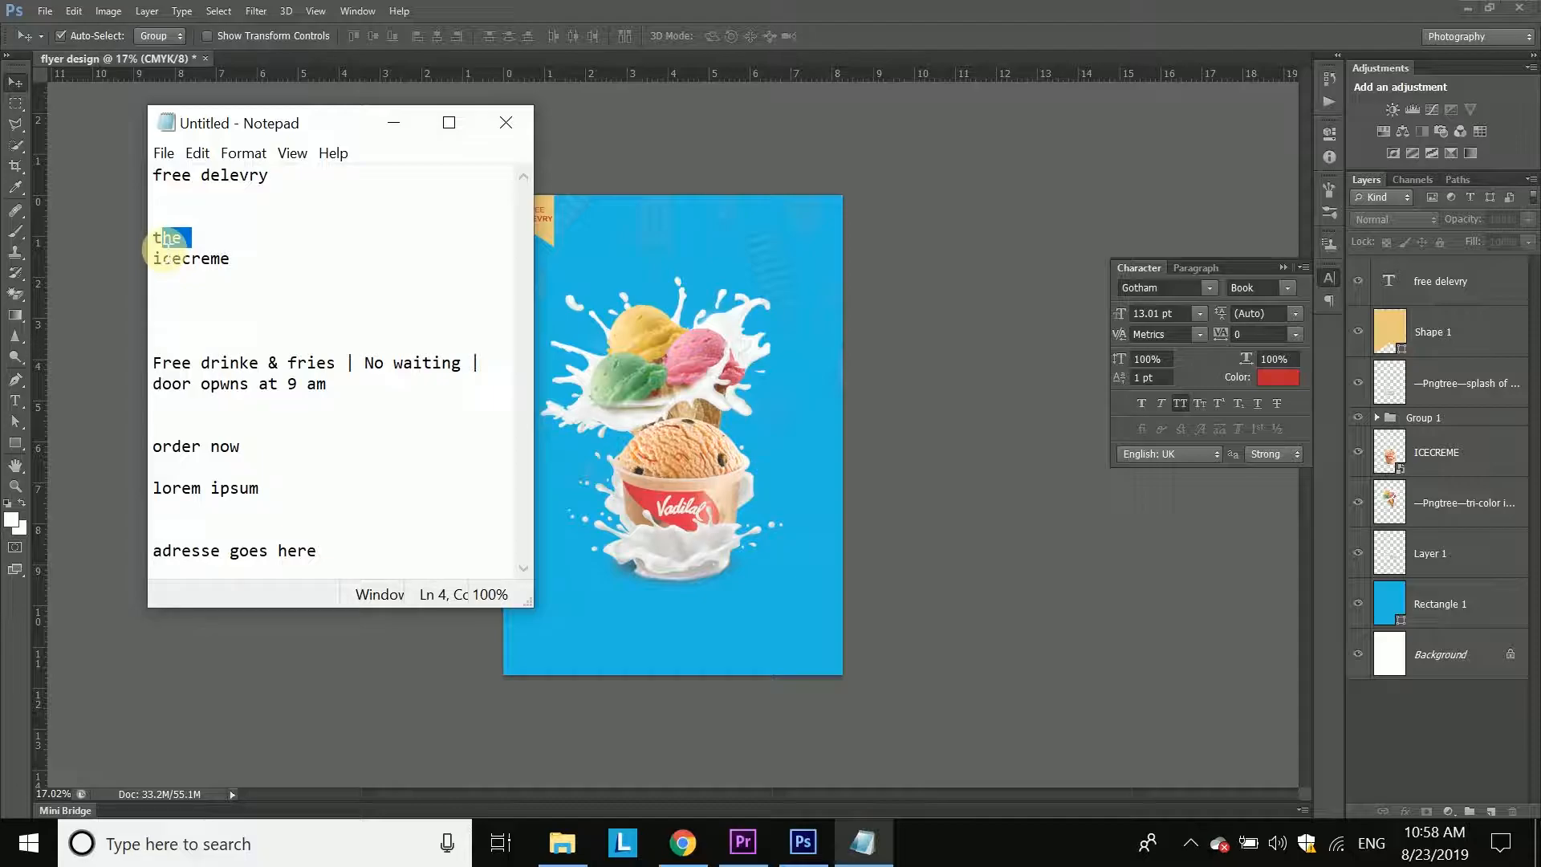
left_click(594, 325)
key("t")
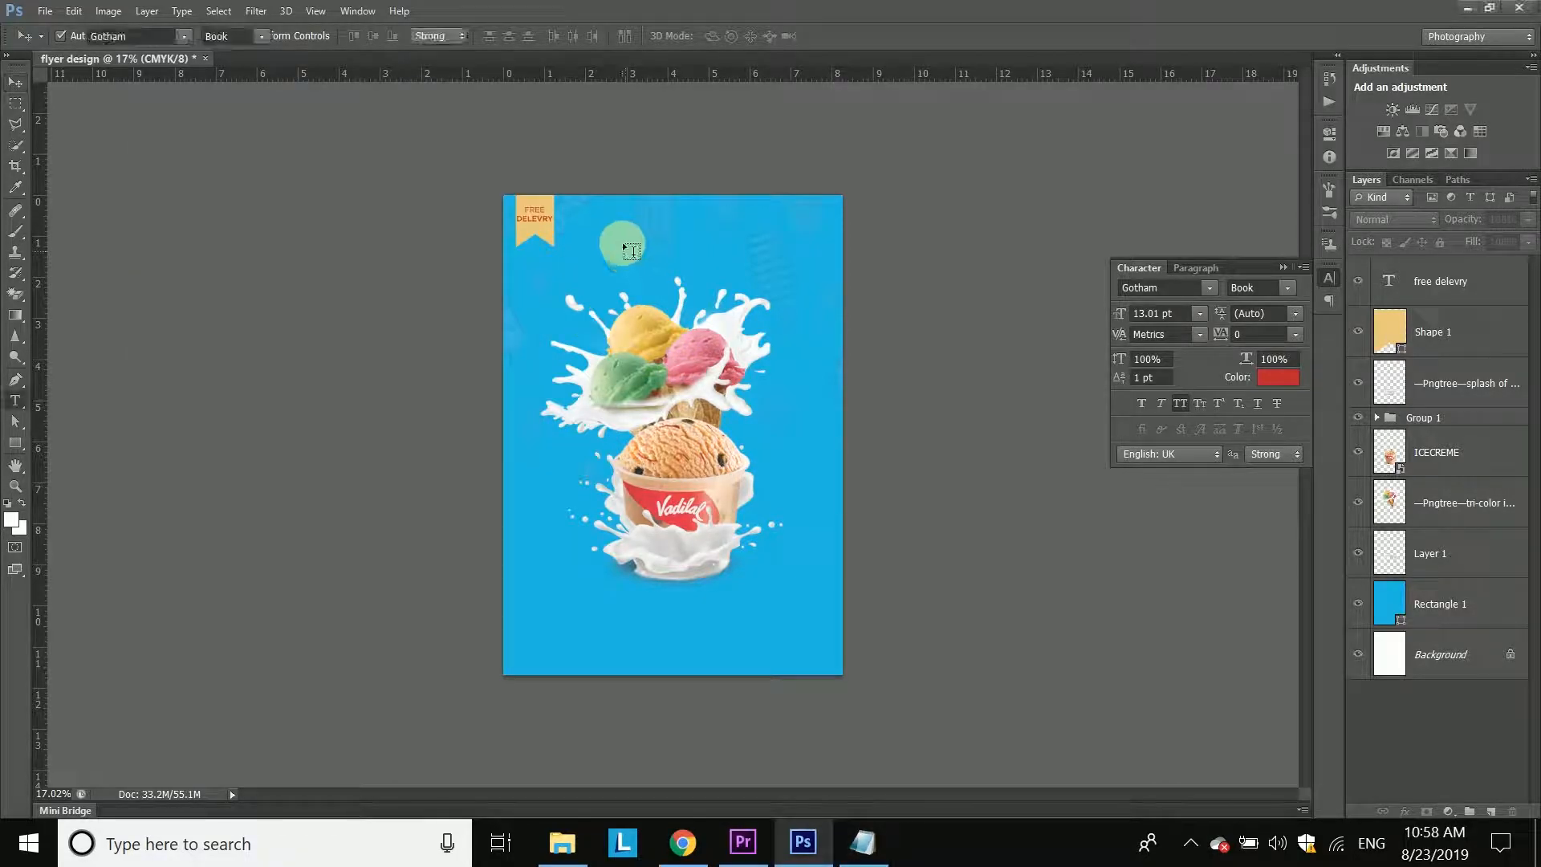
left_click(620, 242)
type("the  icecreme")
Step: Set the headline's font to Admiration Pains and its size to 67.01 pt
left_click(184, 36)
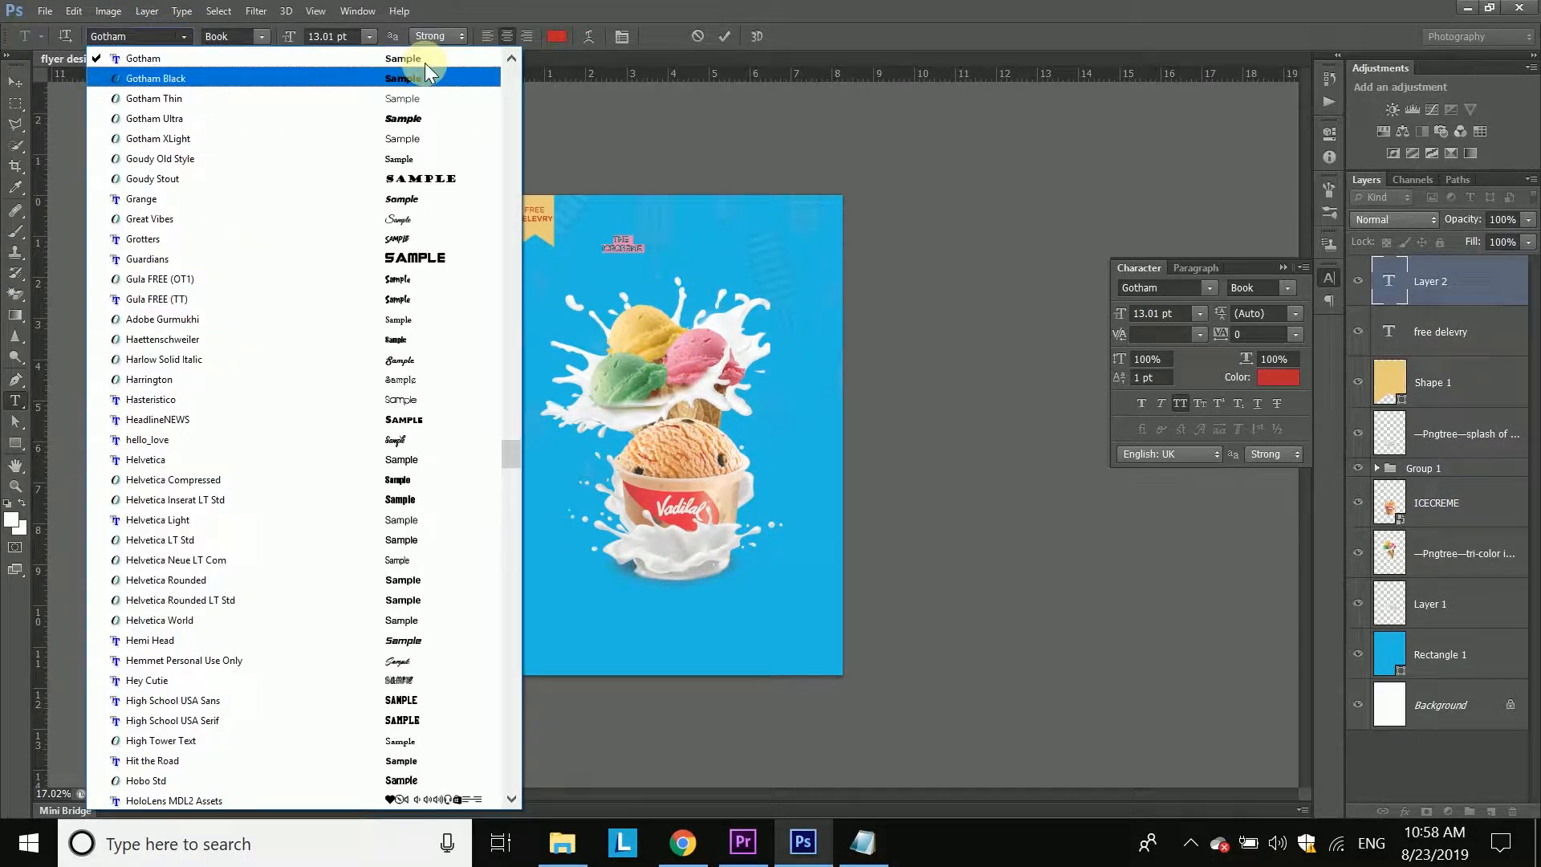
left_click_drag(514, 265, 504, 56)
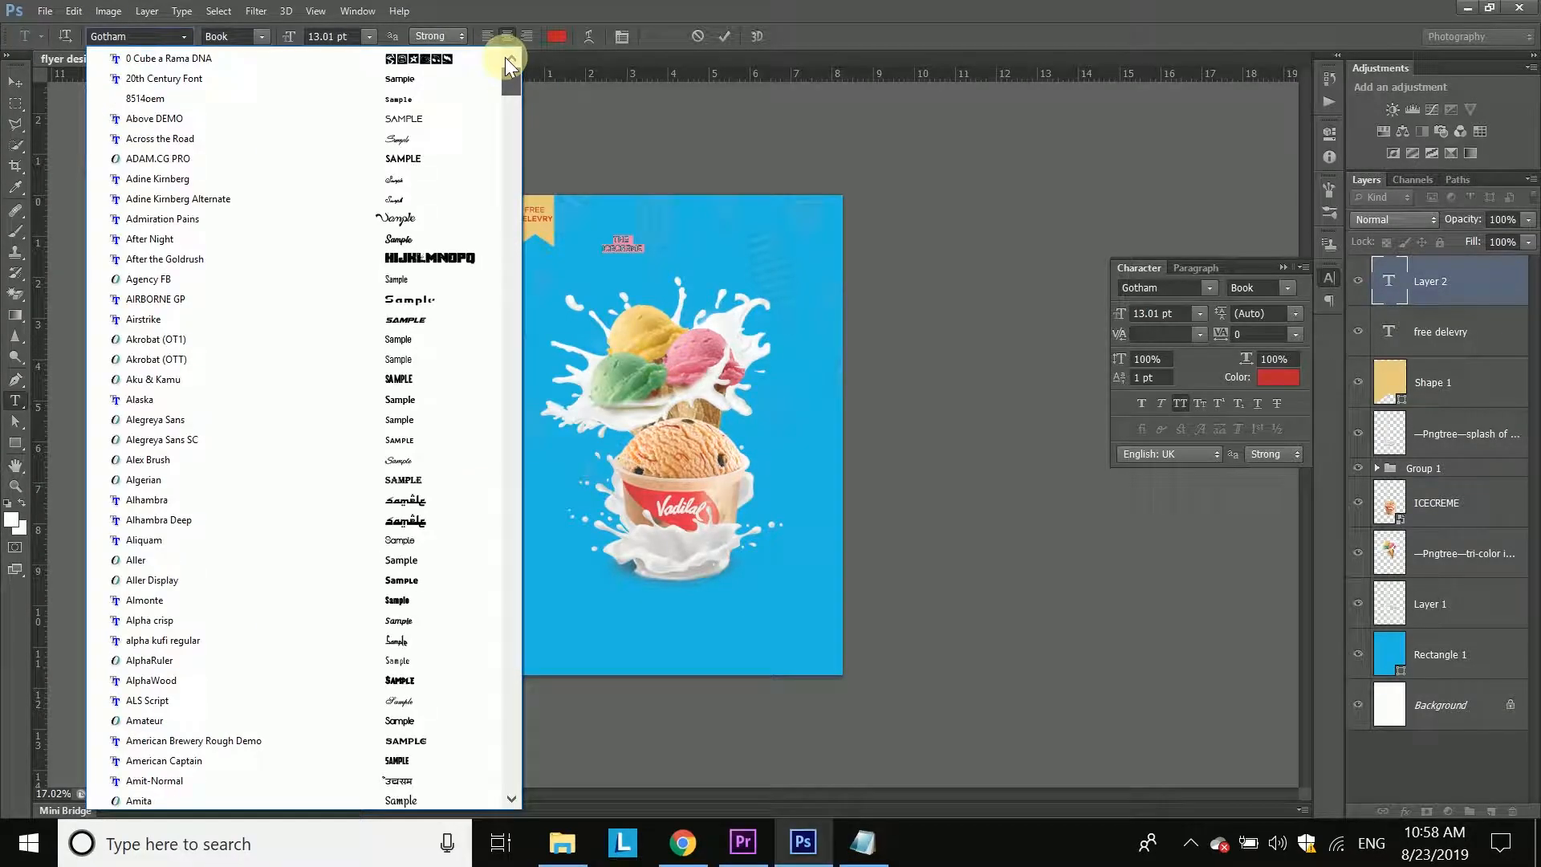
left_click(361, 217)
left_click_drag(303, 40, 329, 40)
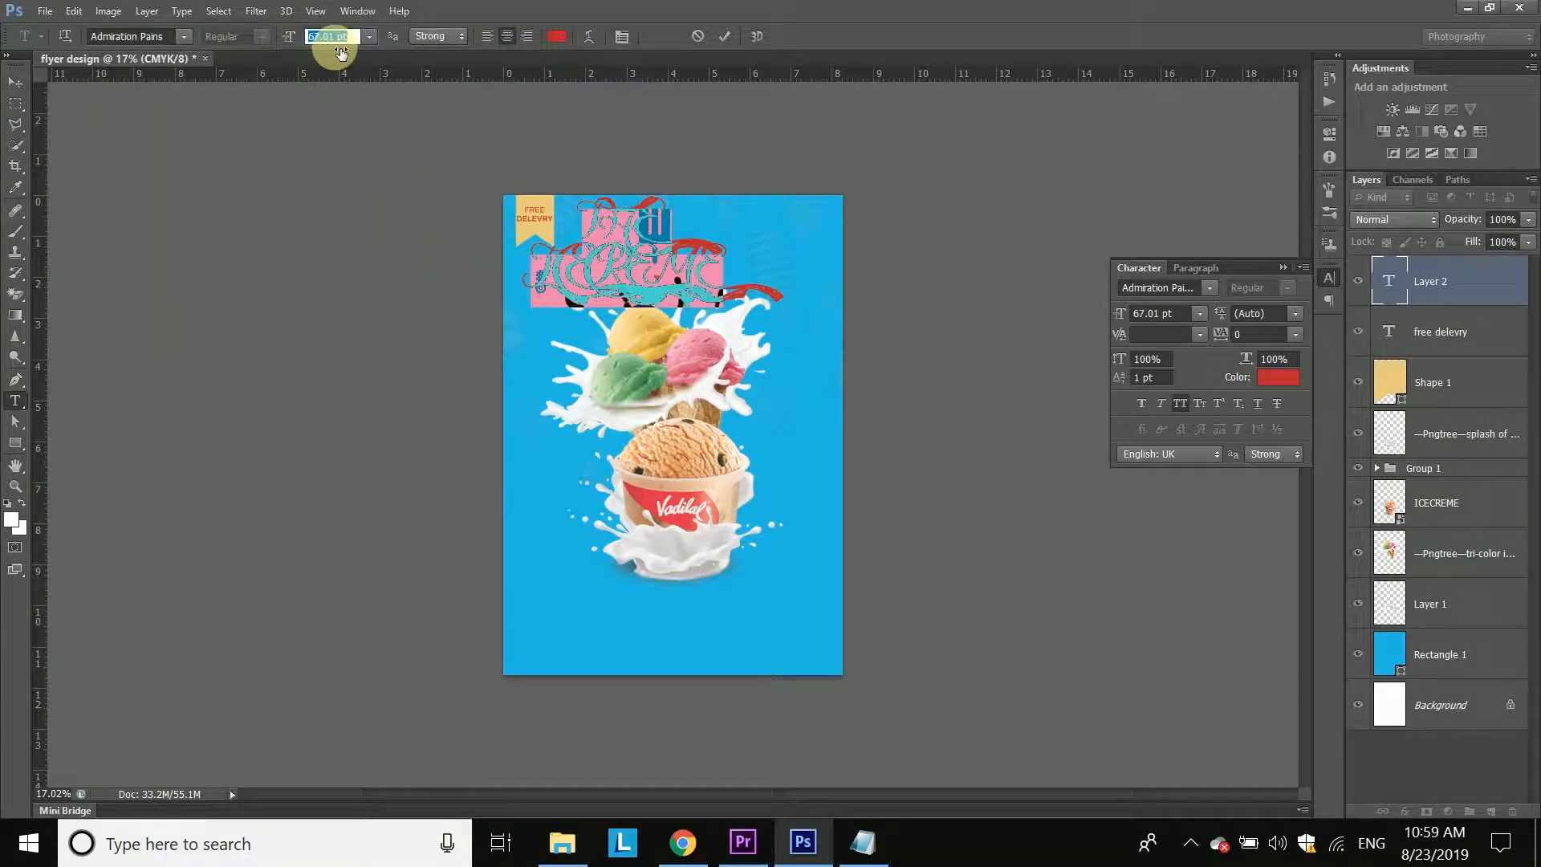
Step: Try the Alex Brush font on the headline and switch it back to Admiration Pains
left_click(184, 36)
left_click(406, 299)
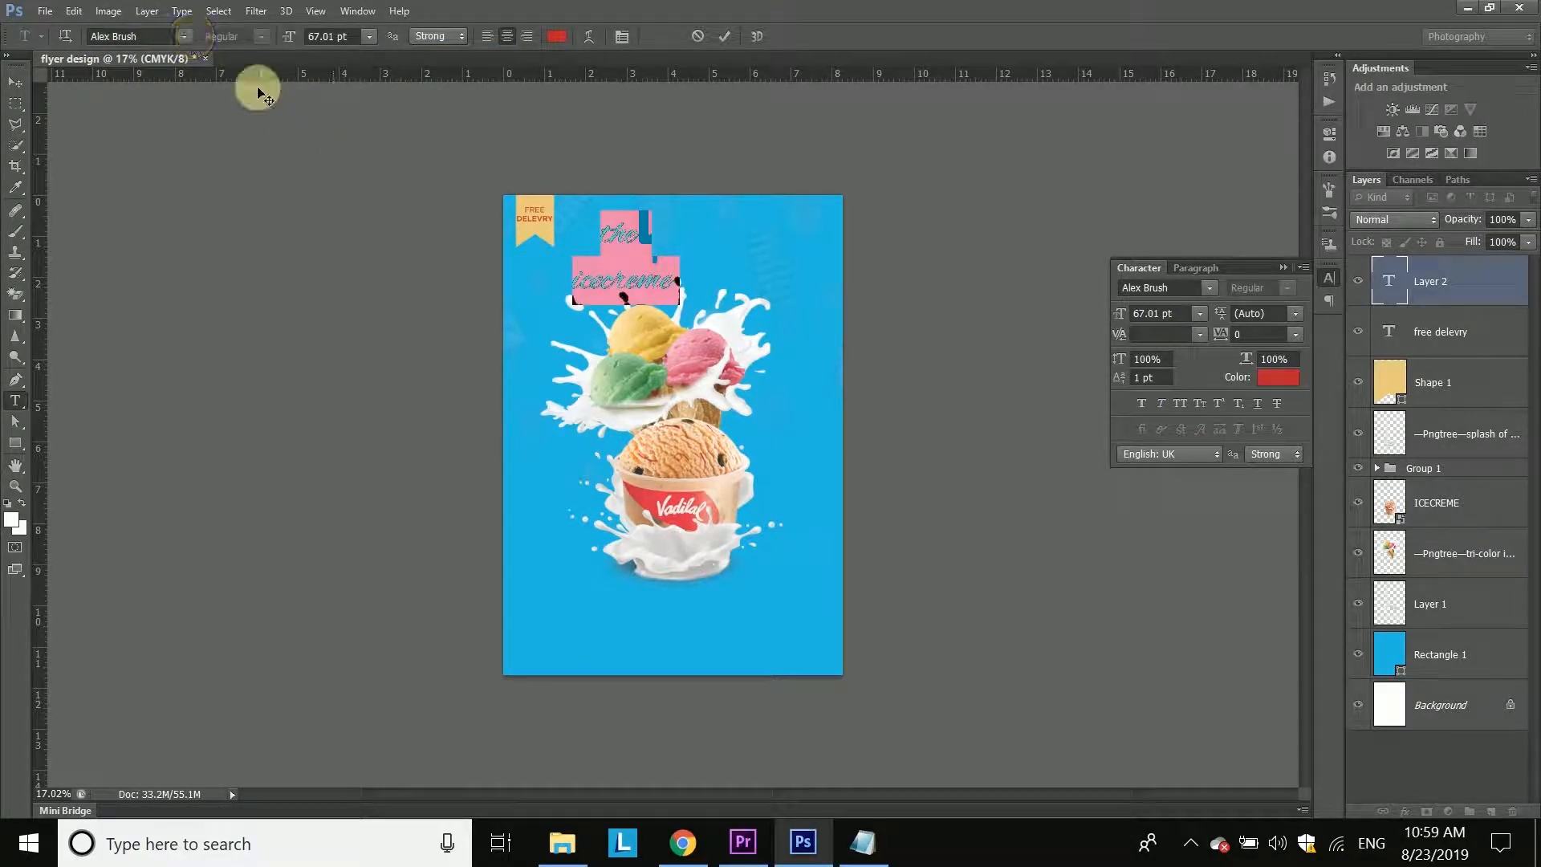
left_click(184, 36)
left_click(425, 215)
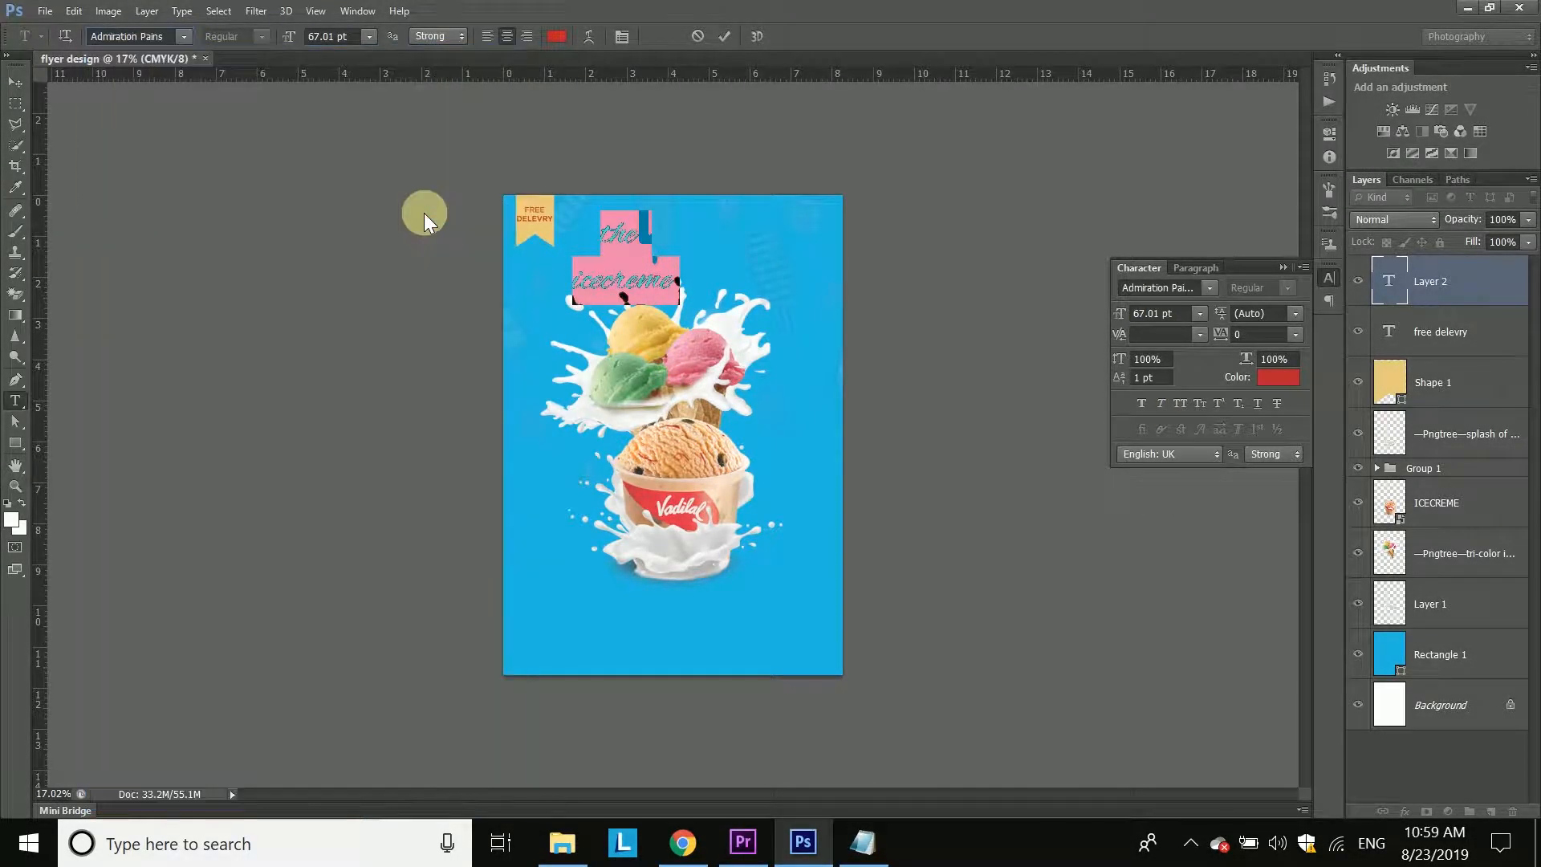
Step: Set the headline's font to After Night and its colour to the near-white f7f9fa sampled from the milk splash
left_click(184, 36)
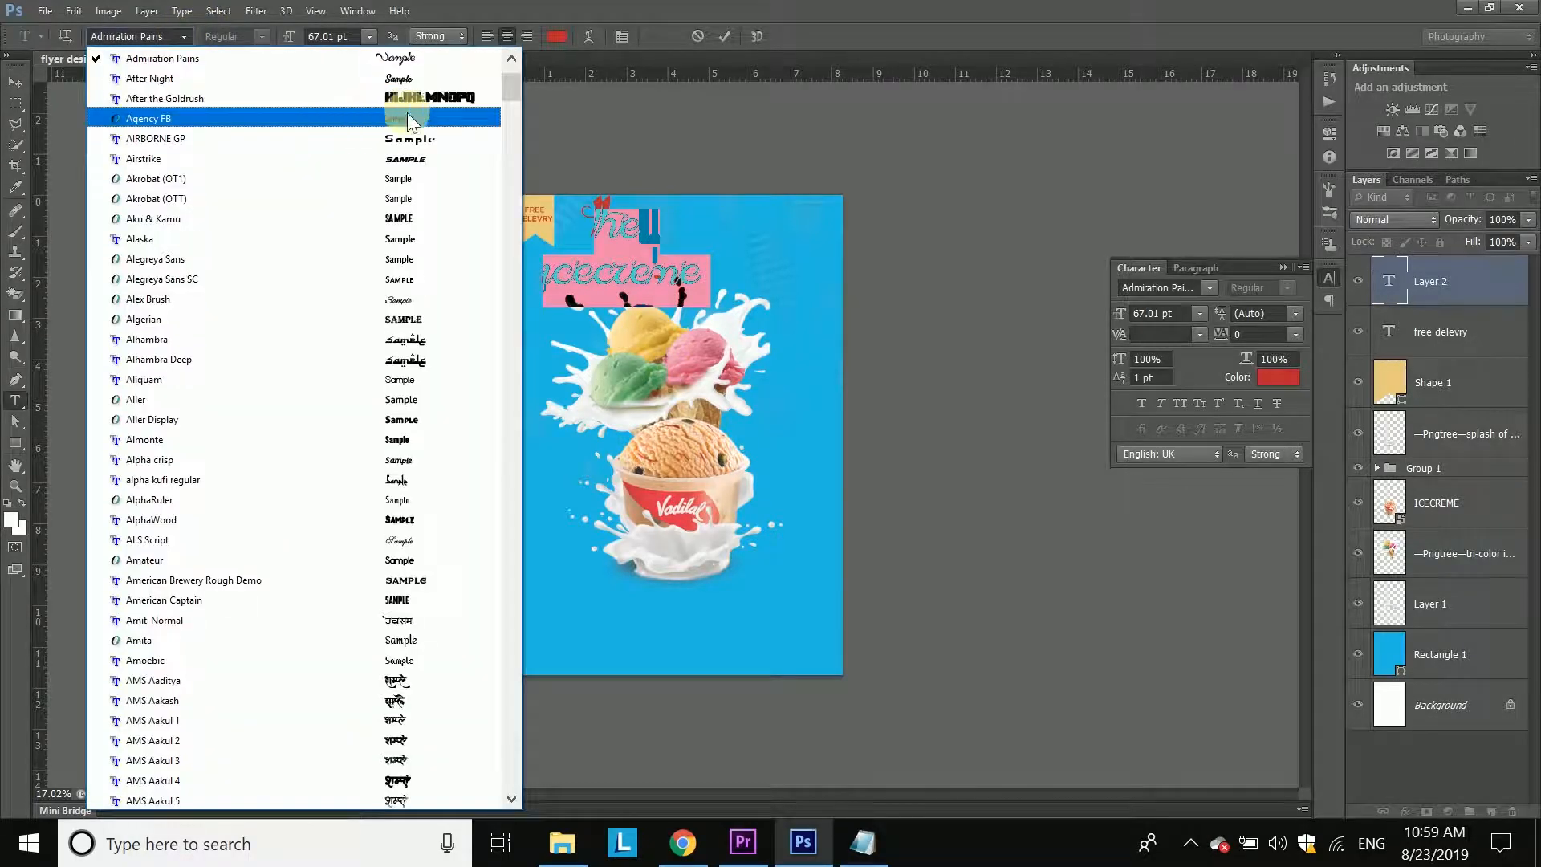
left_click(430, 80)
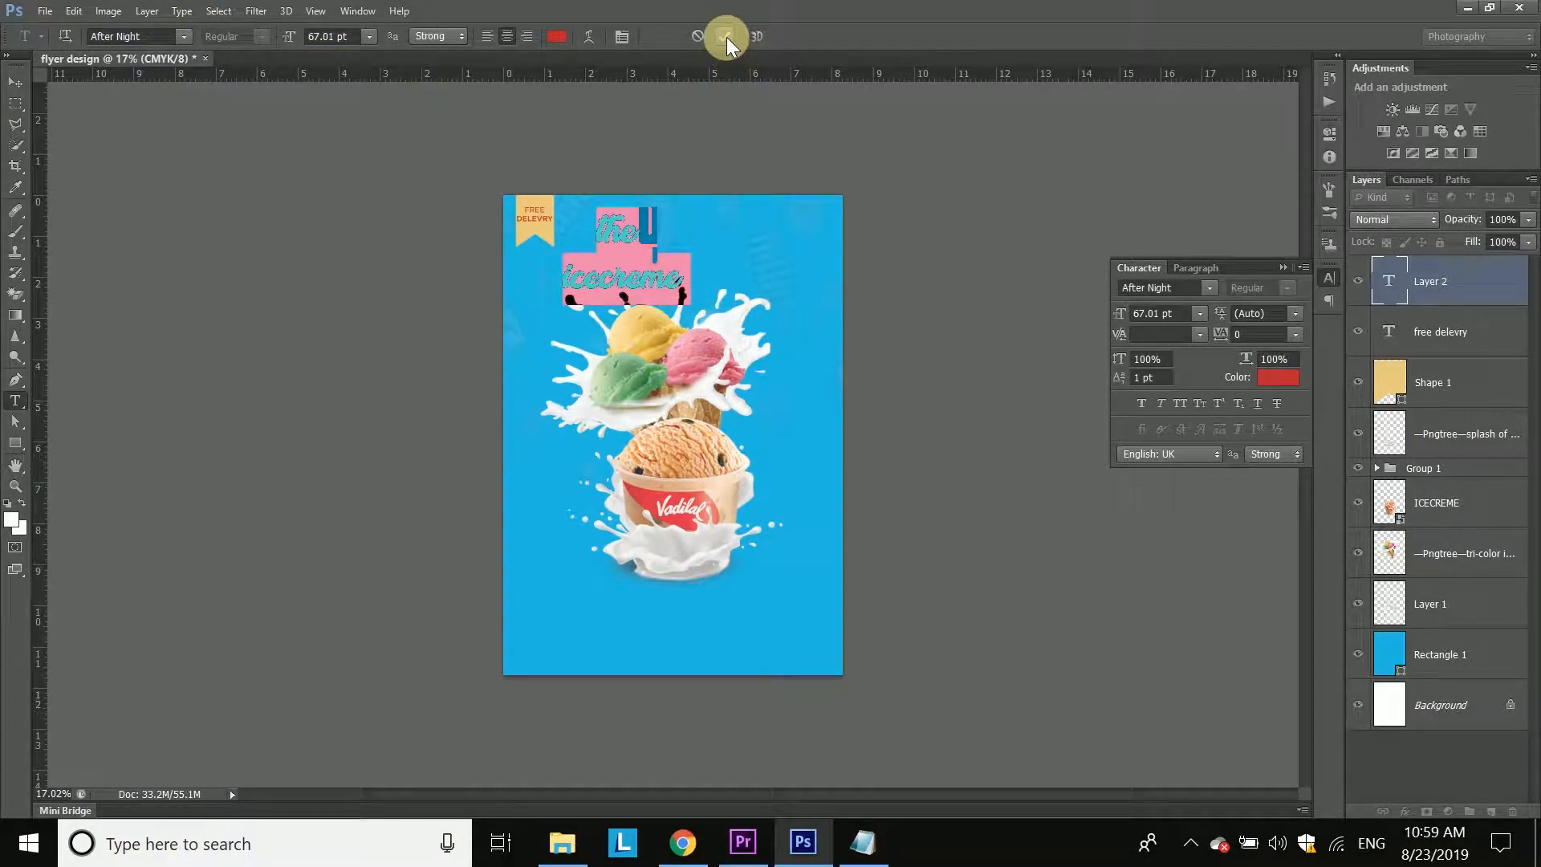
left_click(1278, 376)
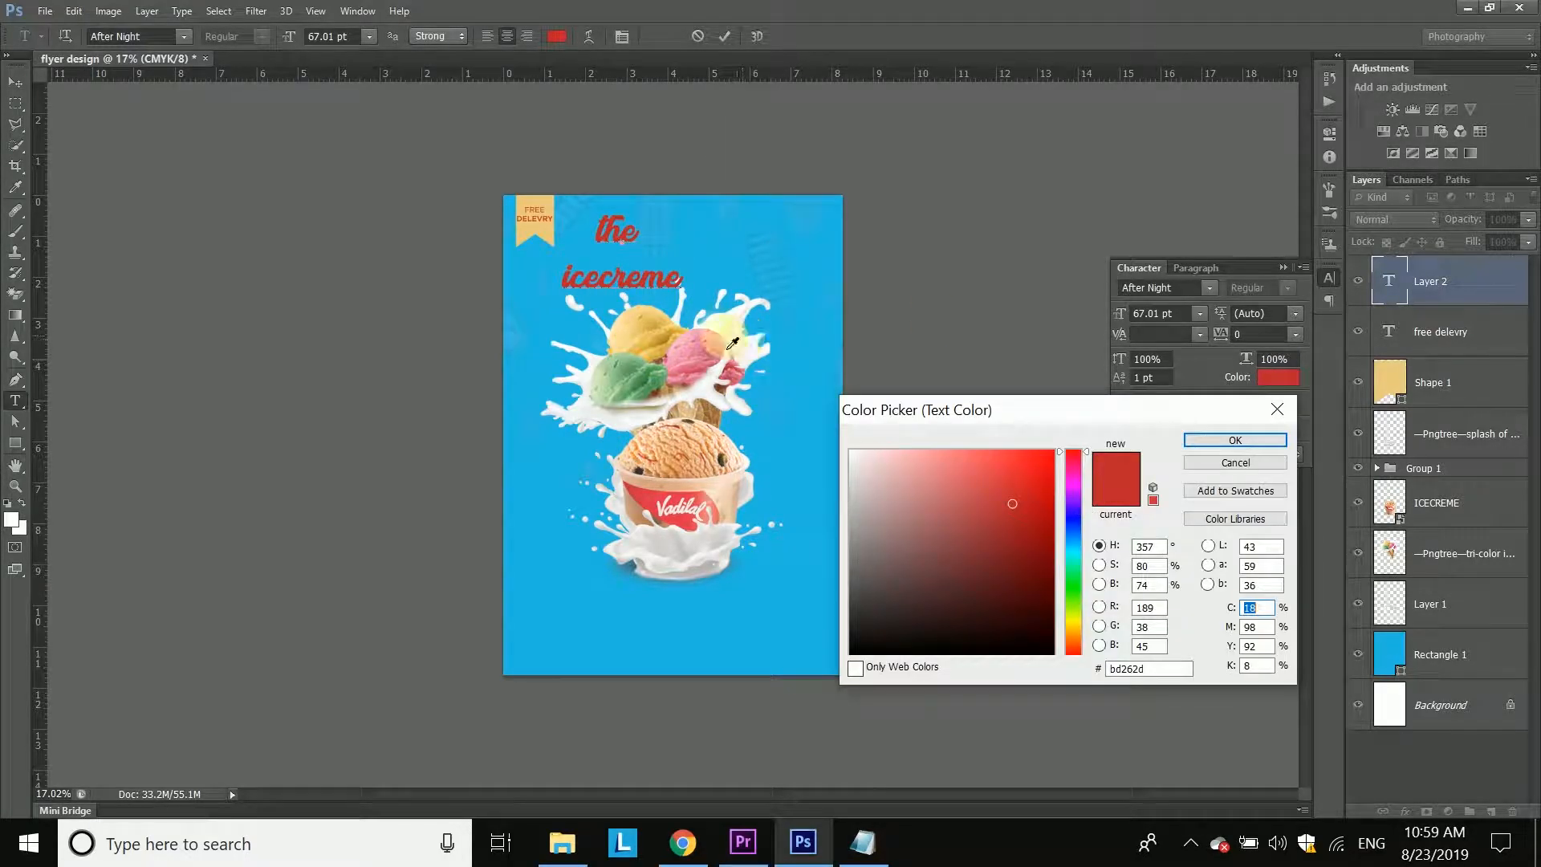
left_click(723, 338)
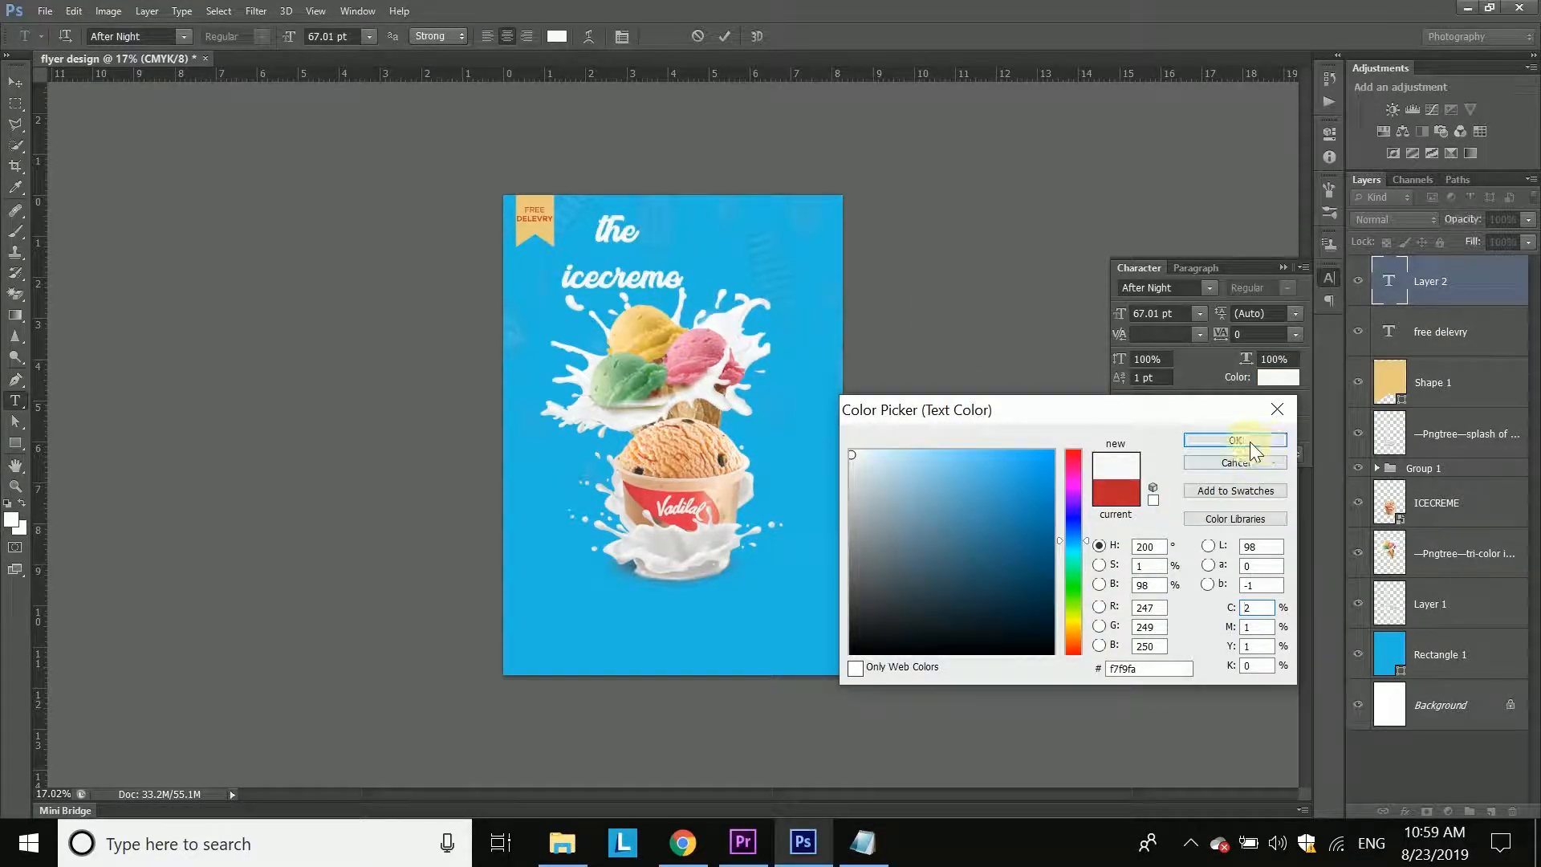
left_click(1236, 440)
Step: Set the leading of the headline's second line to 48 pt and capitalise its first letter to read "Icecreme"
double_click(673, 284)
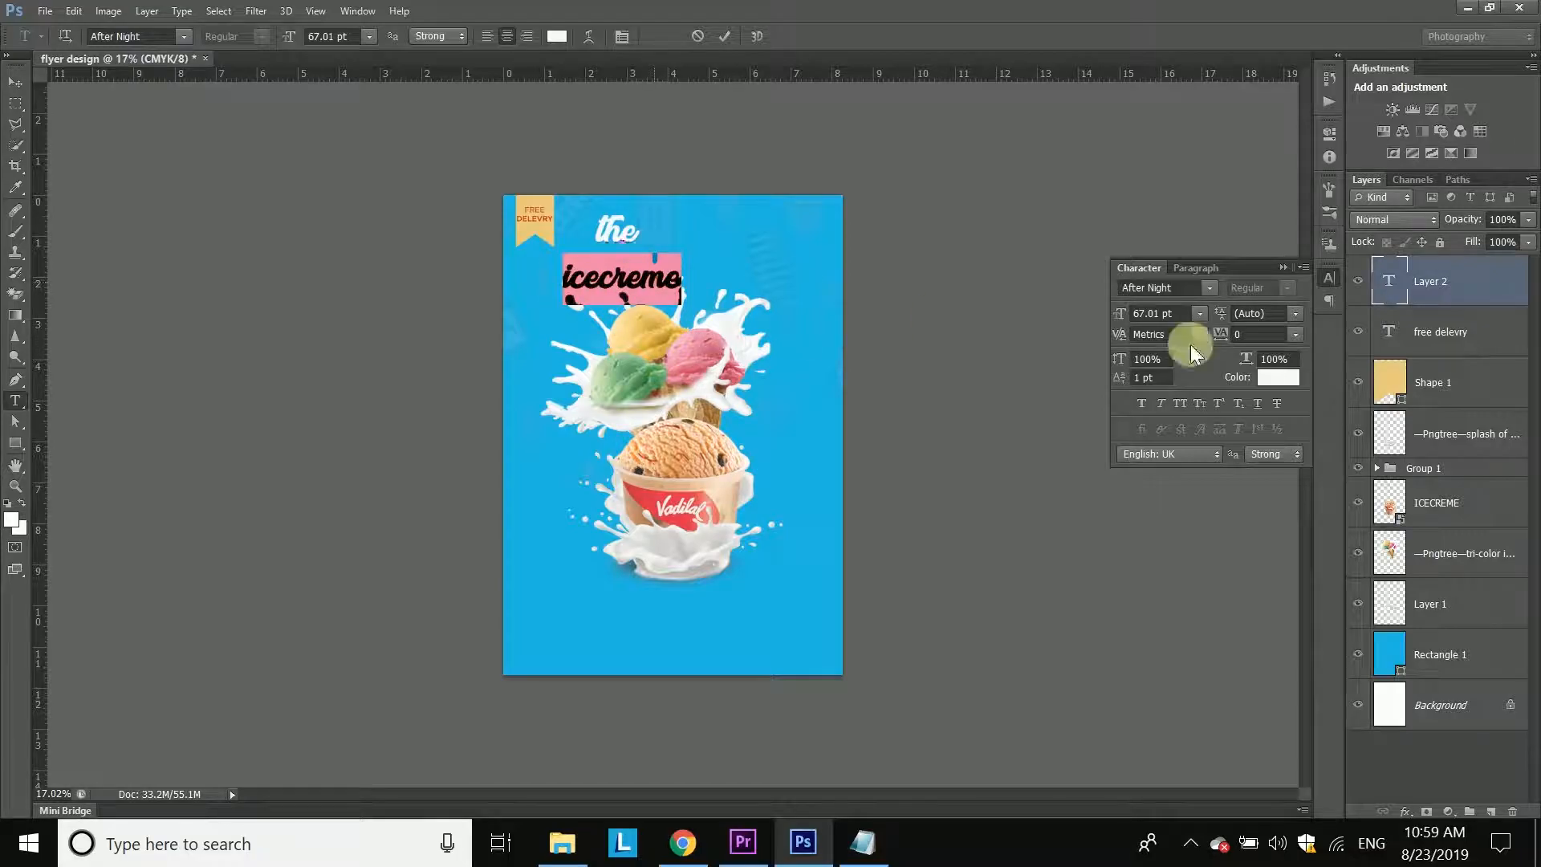
left_click_drag(1221, 314, 1264, 327)
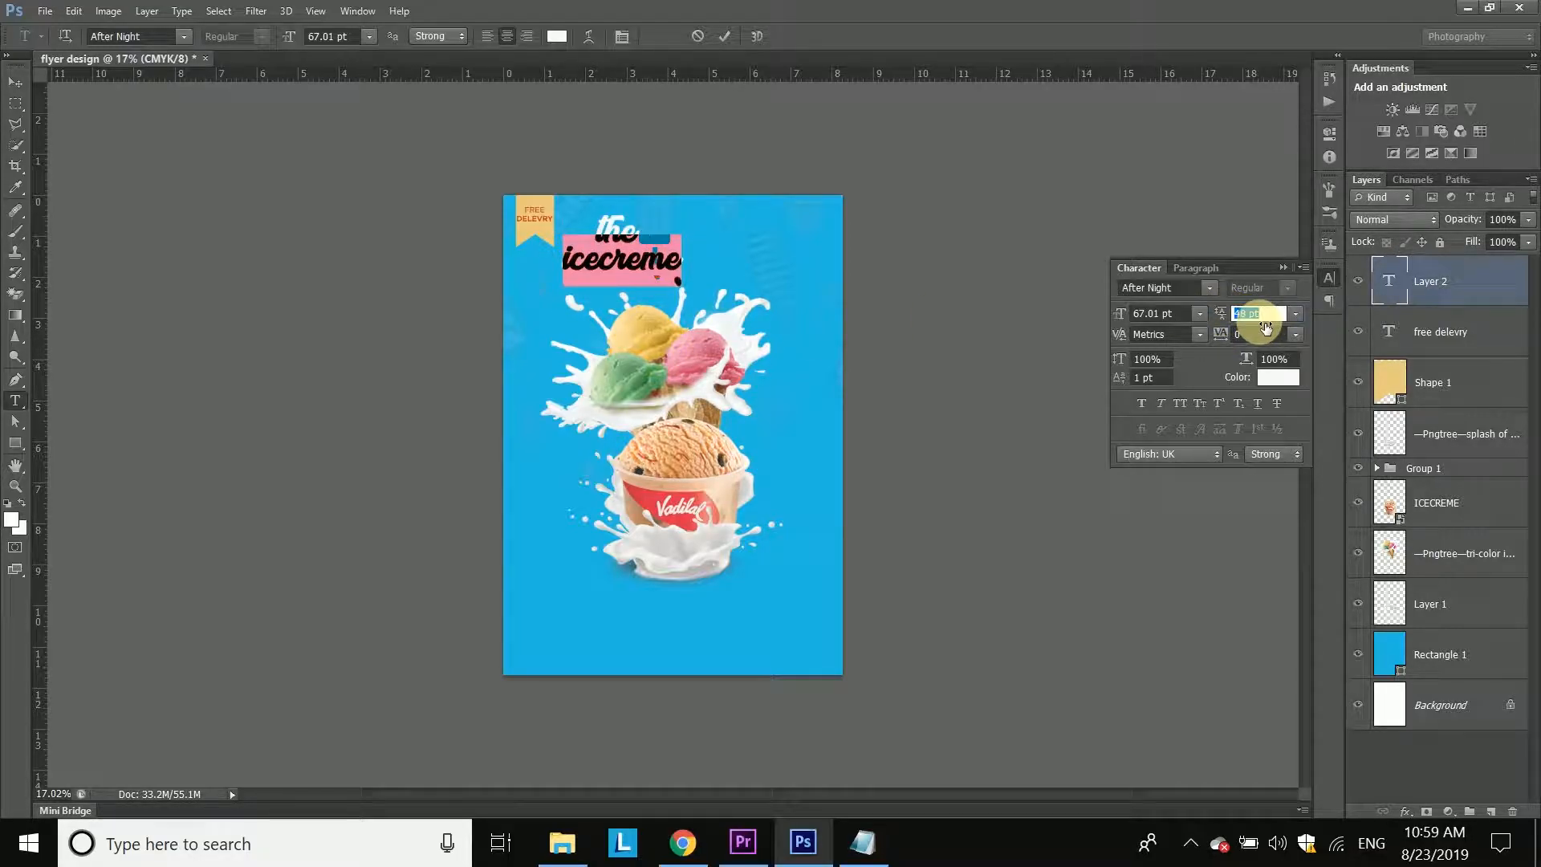
left_click(596, 267)
left_click_drag(575, 264, 559, 261)
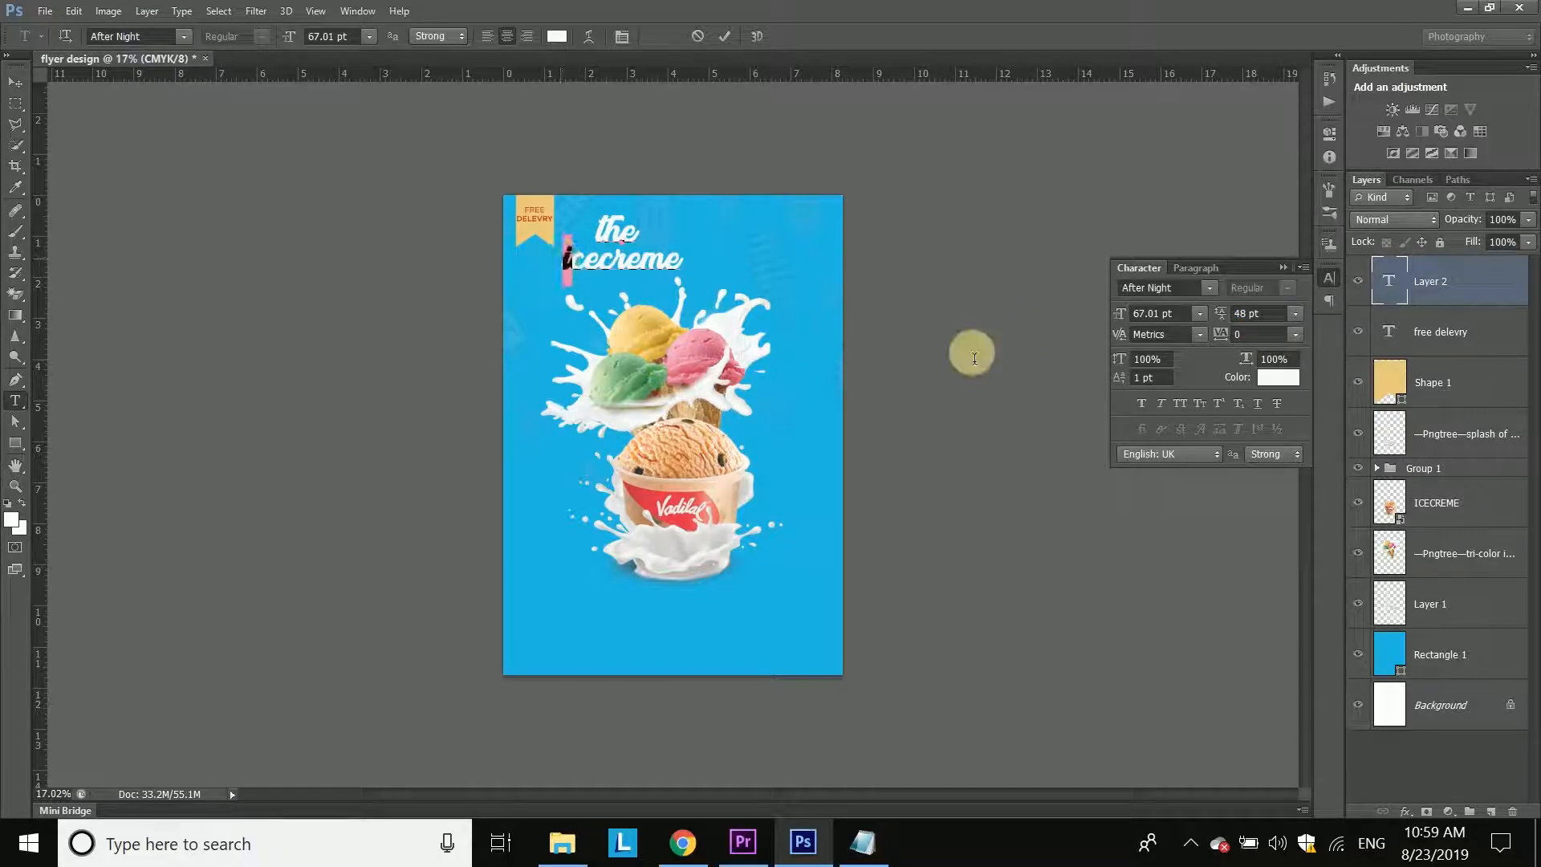
type("I")
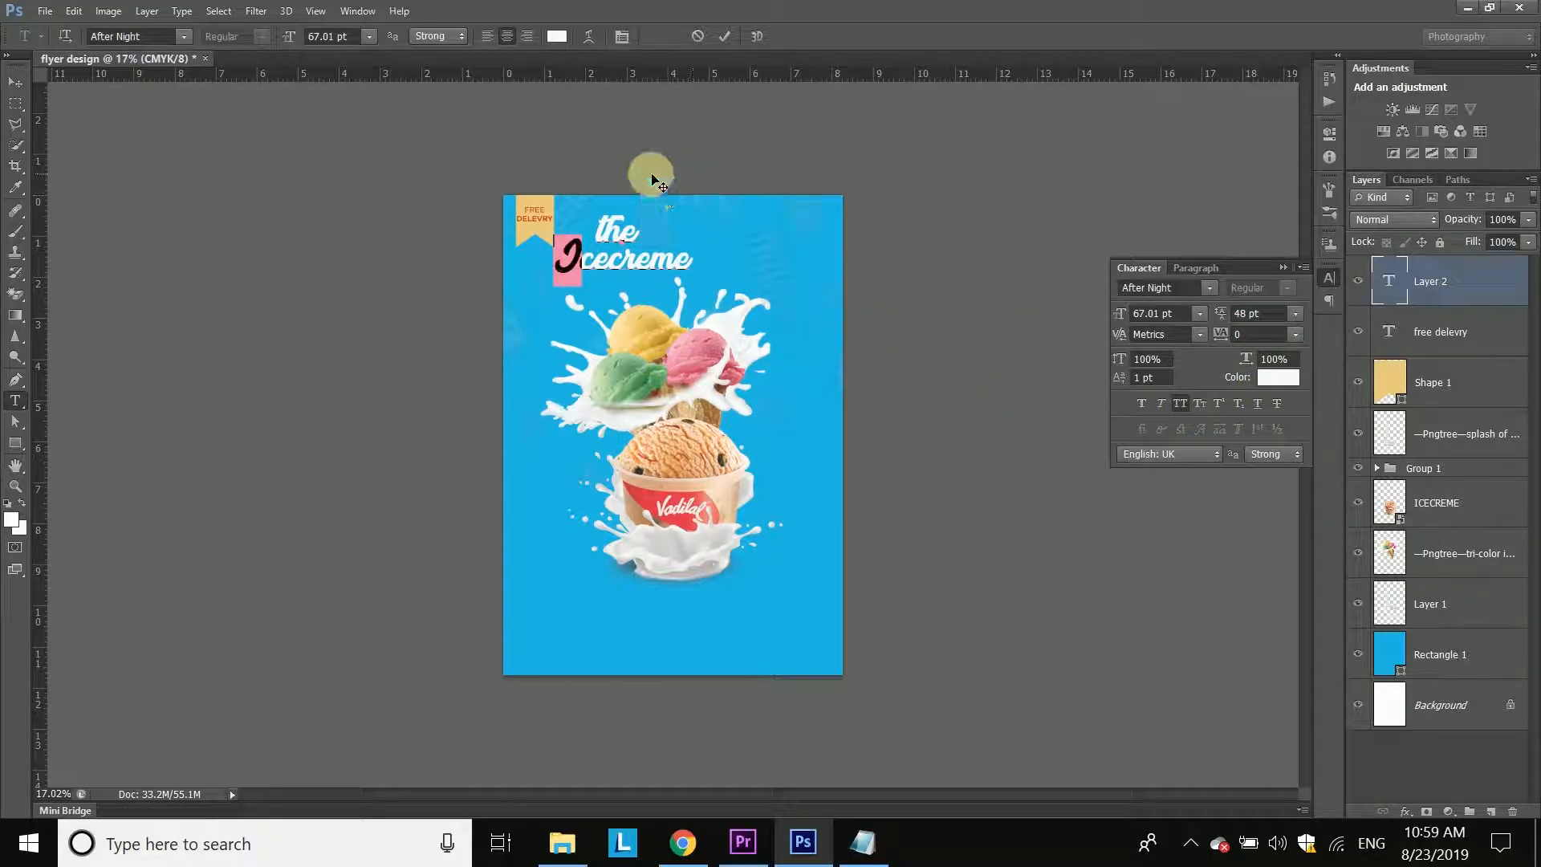
Step: Capitalise the first letter of "The" in the headline and move the headline to the flyer's horizontal centre
left_click_drag(596, 232, 609, 233)
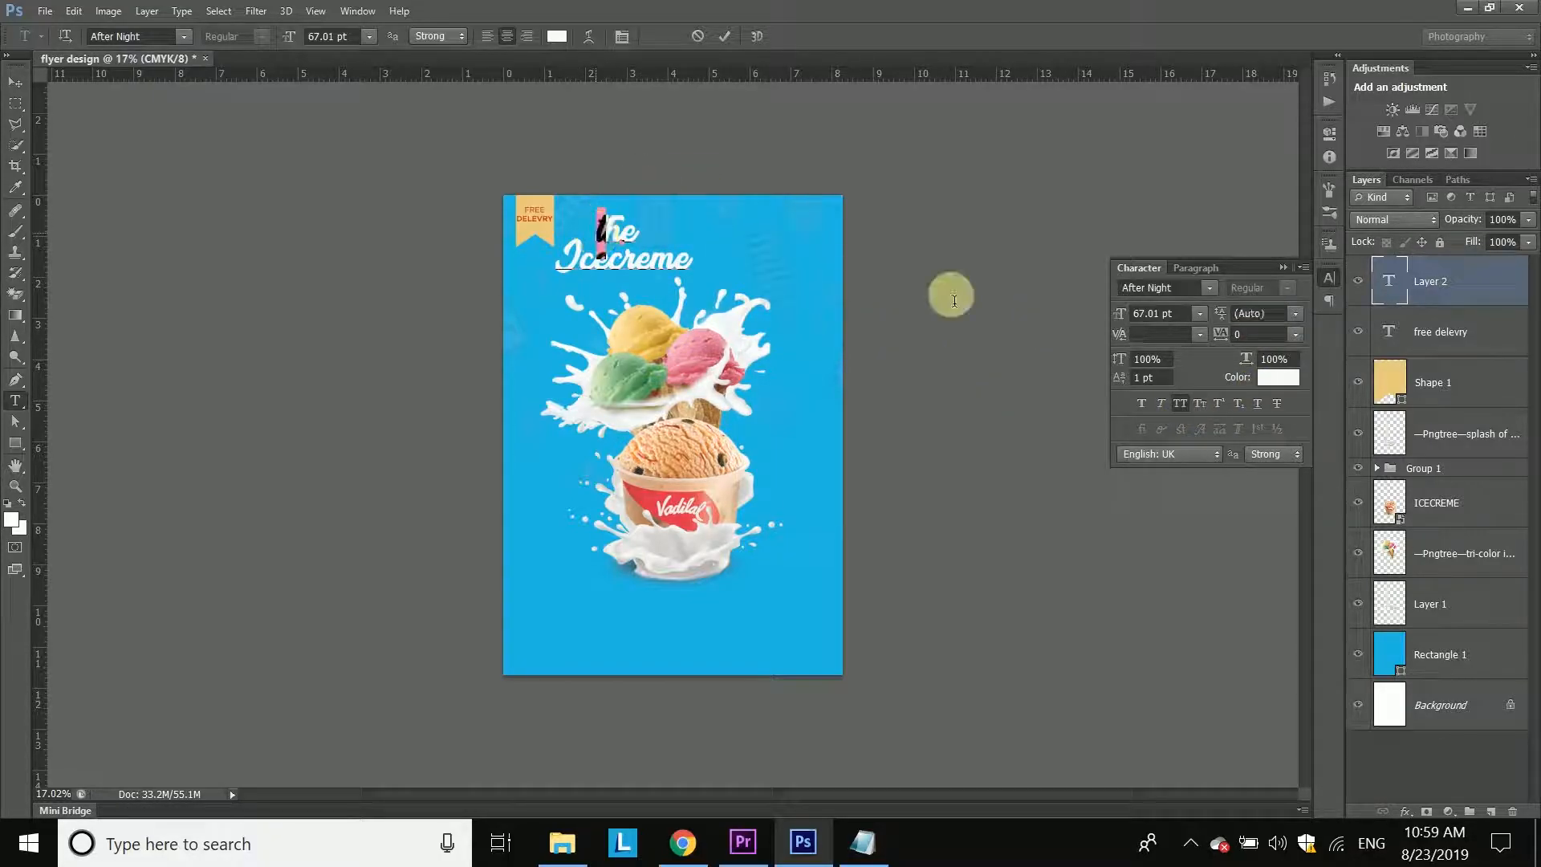
left_click(1182, 403)
left_click(730, 37)
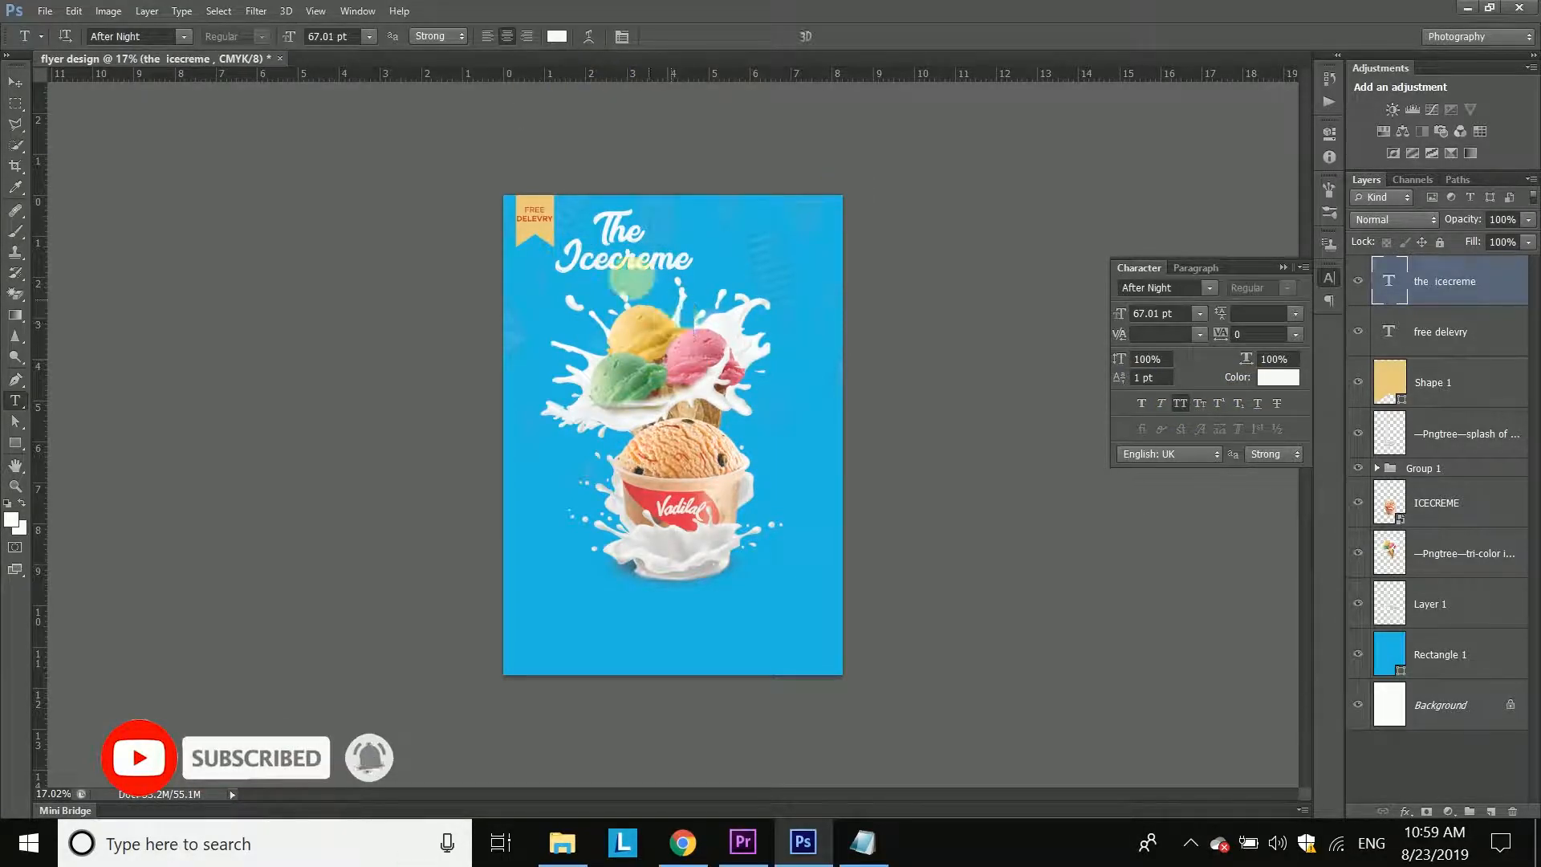
key("v")
left_click_drag(642, 268, 688, 268)
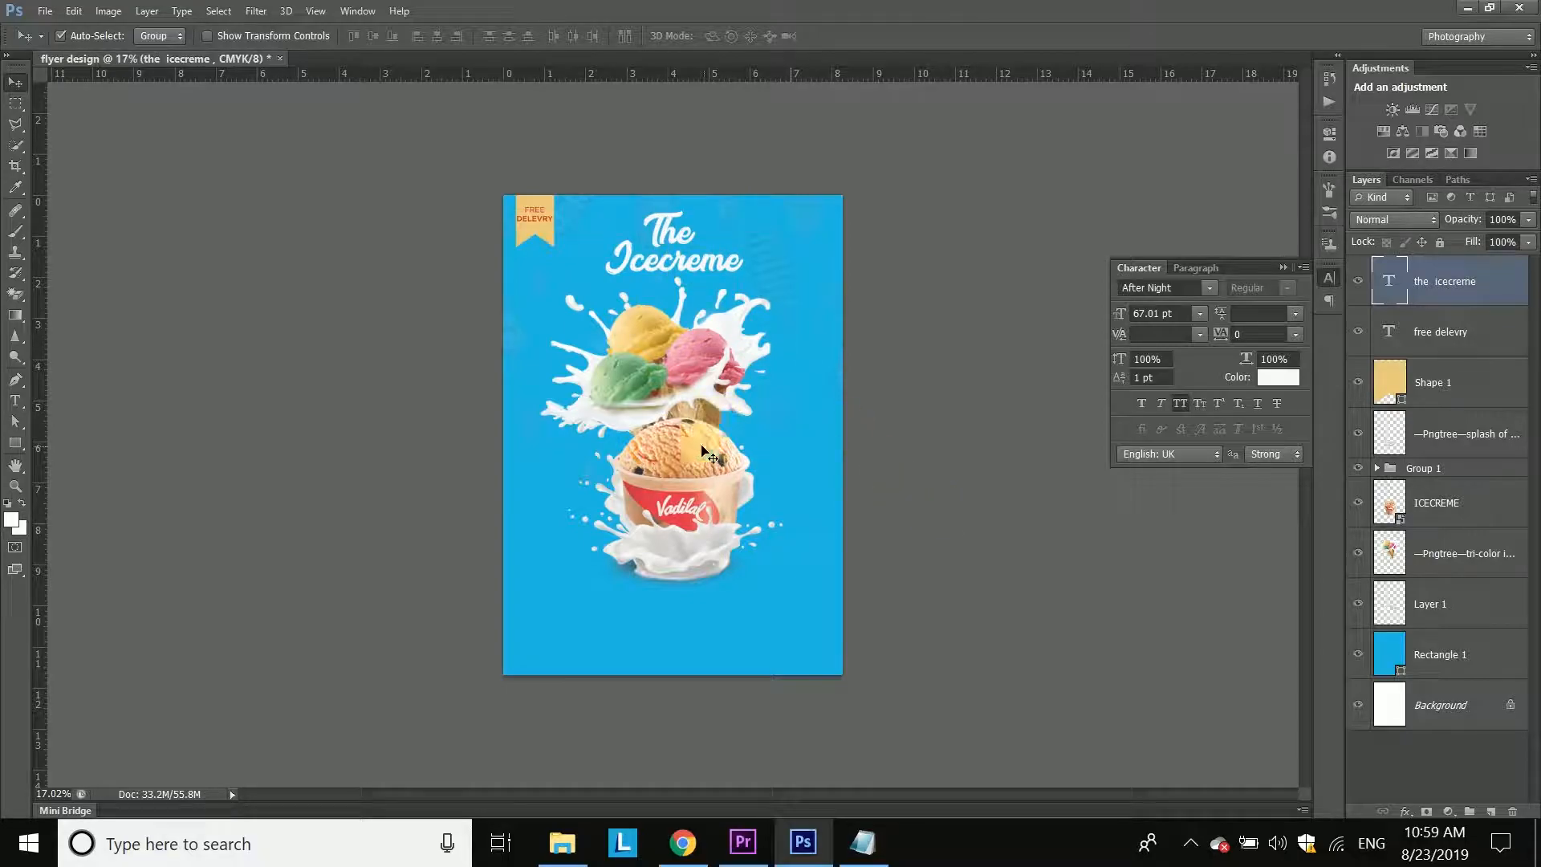
Step: Select the splash, ICECREME, tri-color cone and Layer 1 layers without Group 1 and scale them down to about 91%
scroll(703, 447, "up", 3)
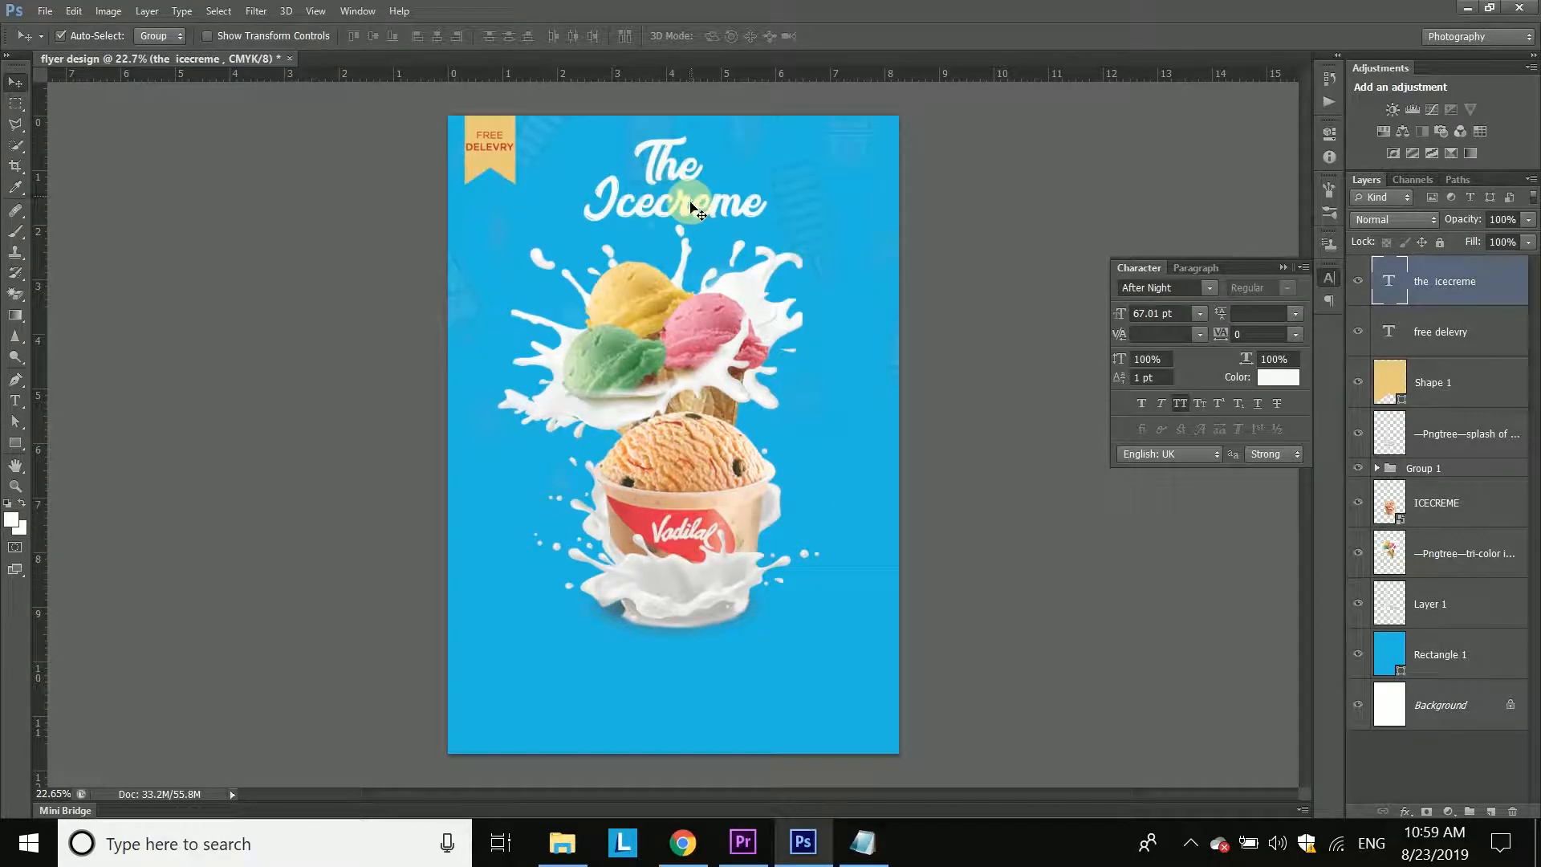
left_click(1450, 437)
left_click(1450, 496, "ctrl")
left_click(1466, 602, "shift")
left_click(1455, 438, "ctrl")
key("ctrl+t")
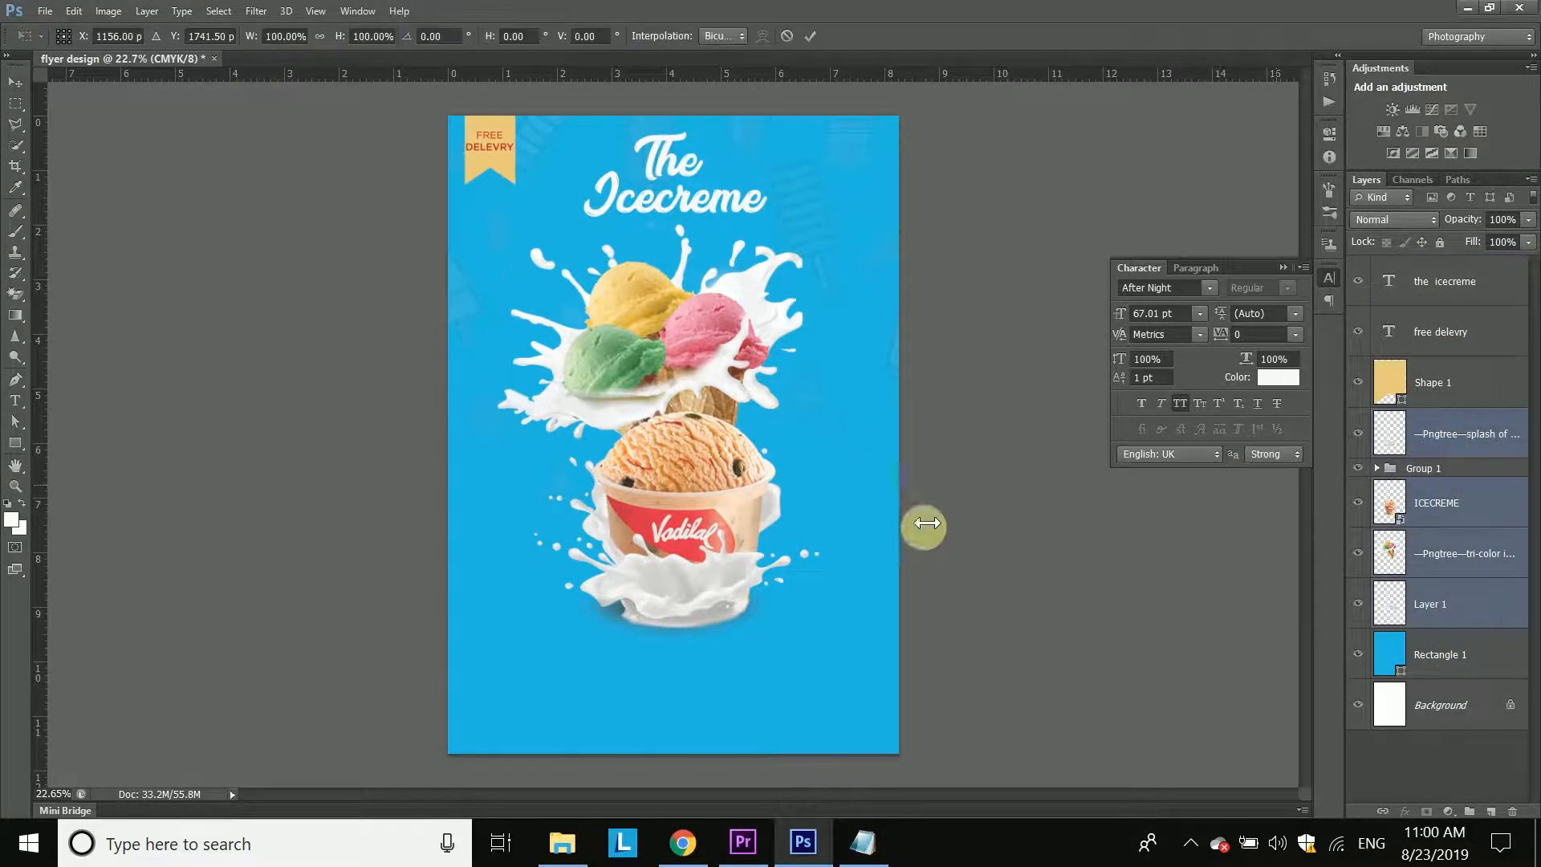
left_click_drag(812, 639, 801, 622)
left_click(811, 36)
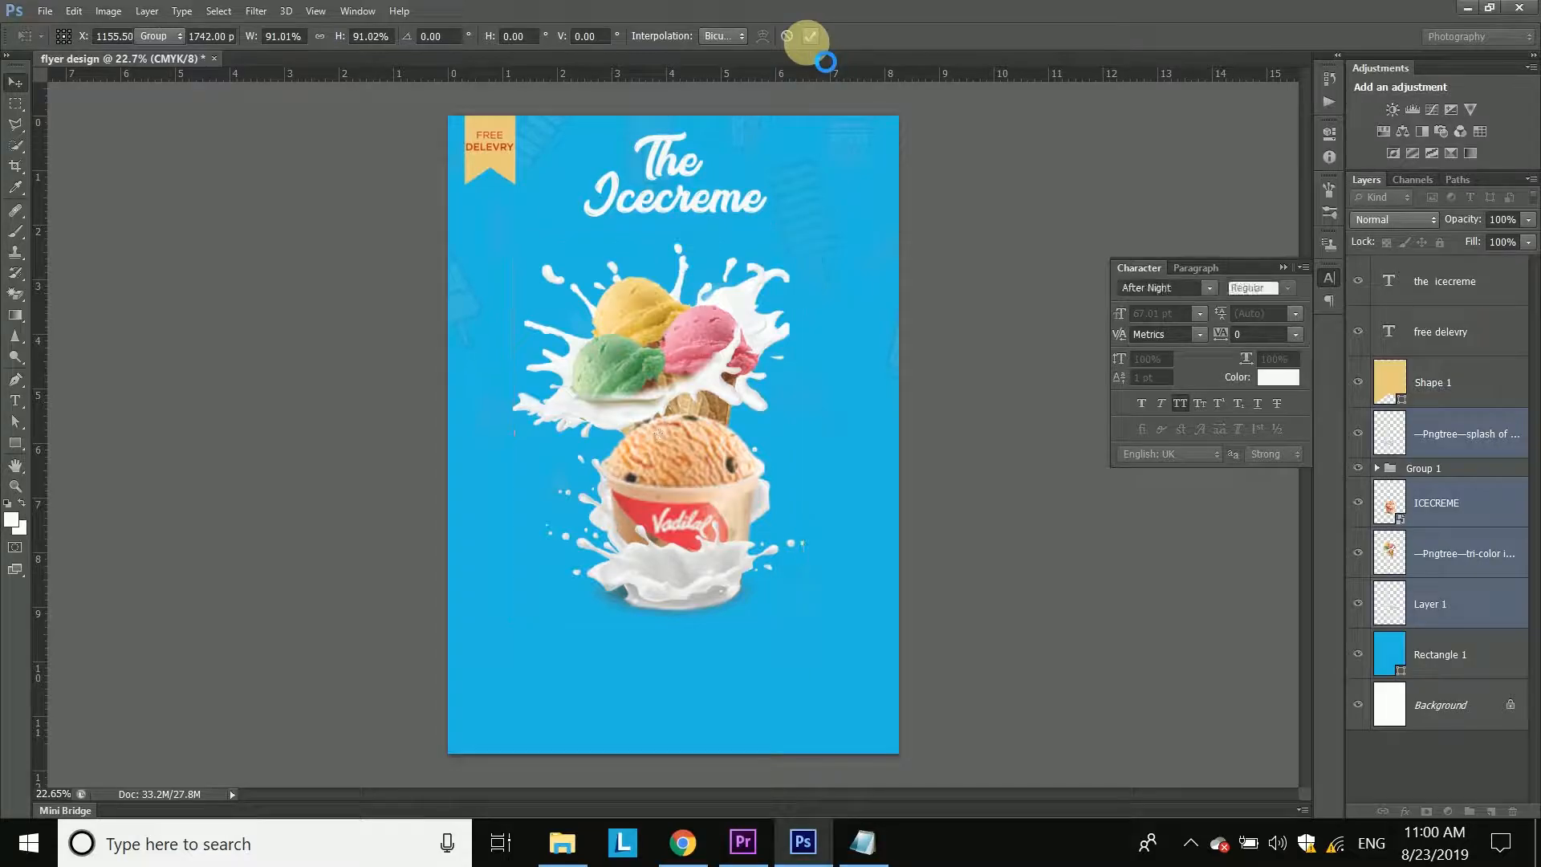
Step: Scale the headline up to about 84.39 pt and position it just above the splash
left_click(679, 192)
key("ctrl+t")
left_click_drag(766, 297, 791, 325)
left_click(811, 36)
left_click_drag(671, 162, 673, 185)
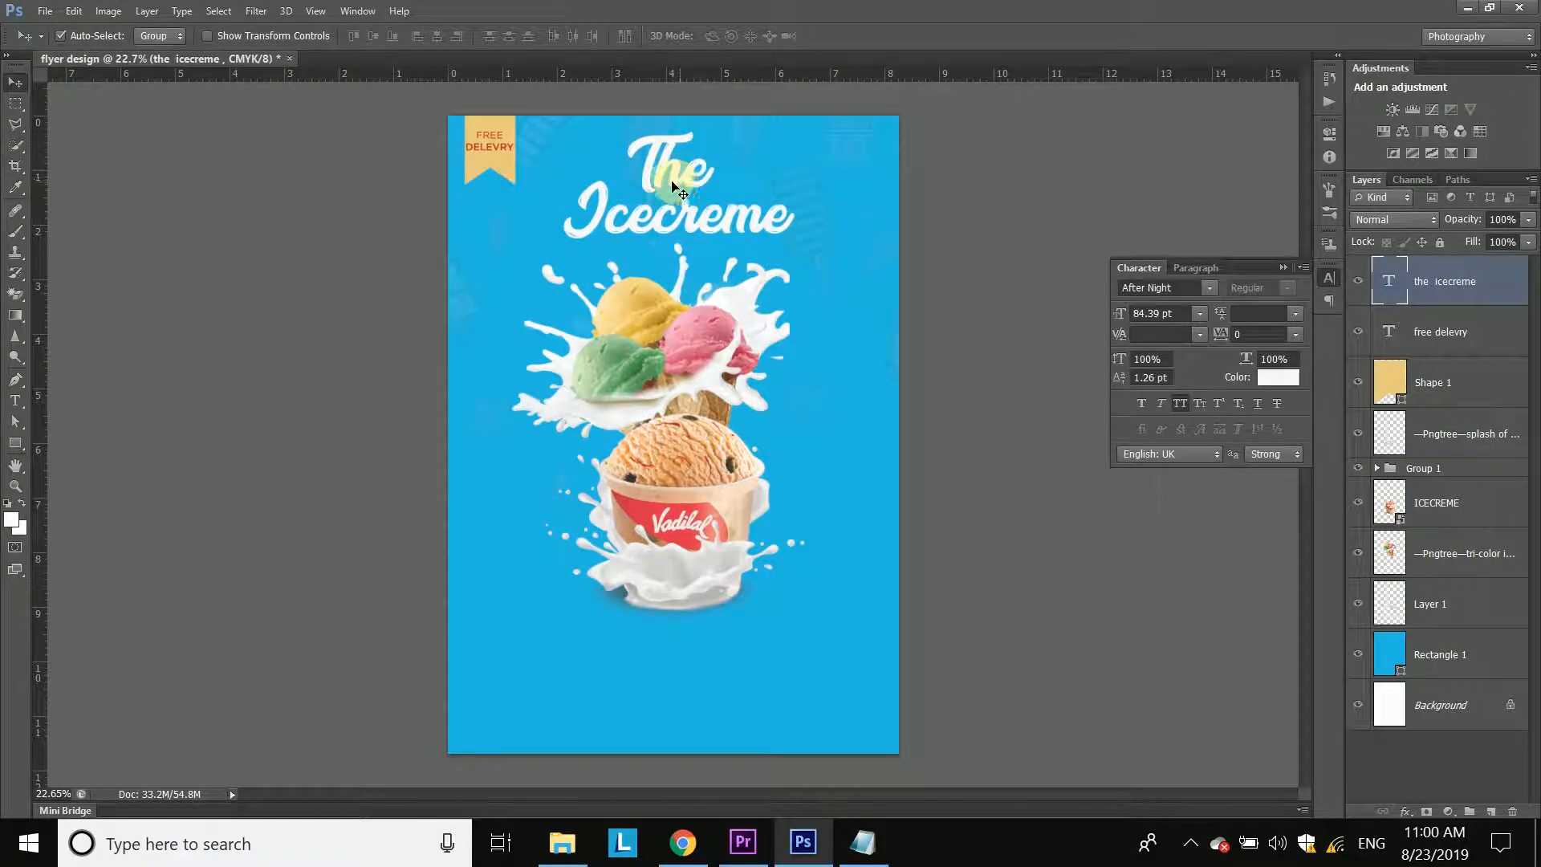
Step: Copy "Free drinke & fries | No waiting | door opwns at 9 am" from Notepad and place it as a text line below the cup
scroll(681, 645, "up", 3)
scroll(683, 649, "down", 3)
left_click(866, 851)
left_click_drag(154, 323, 337, 350)
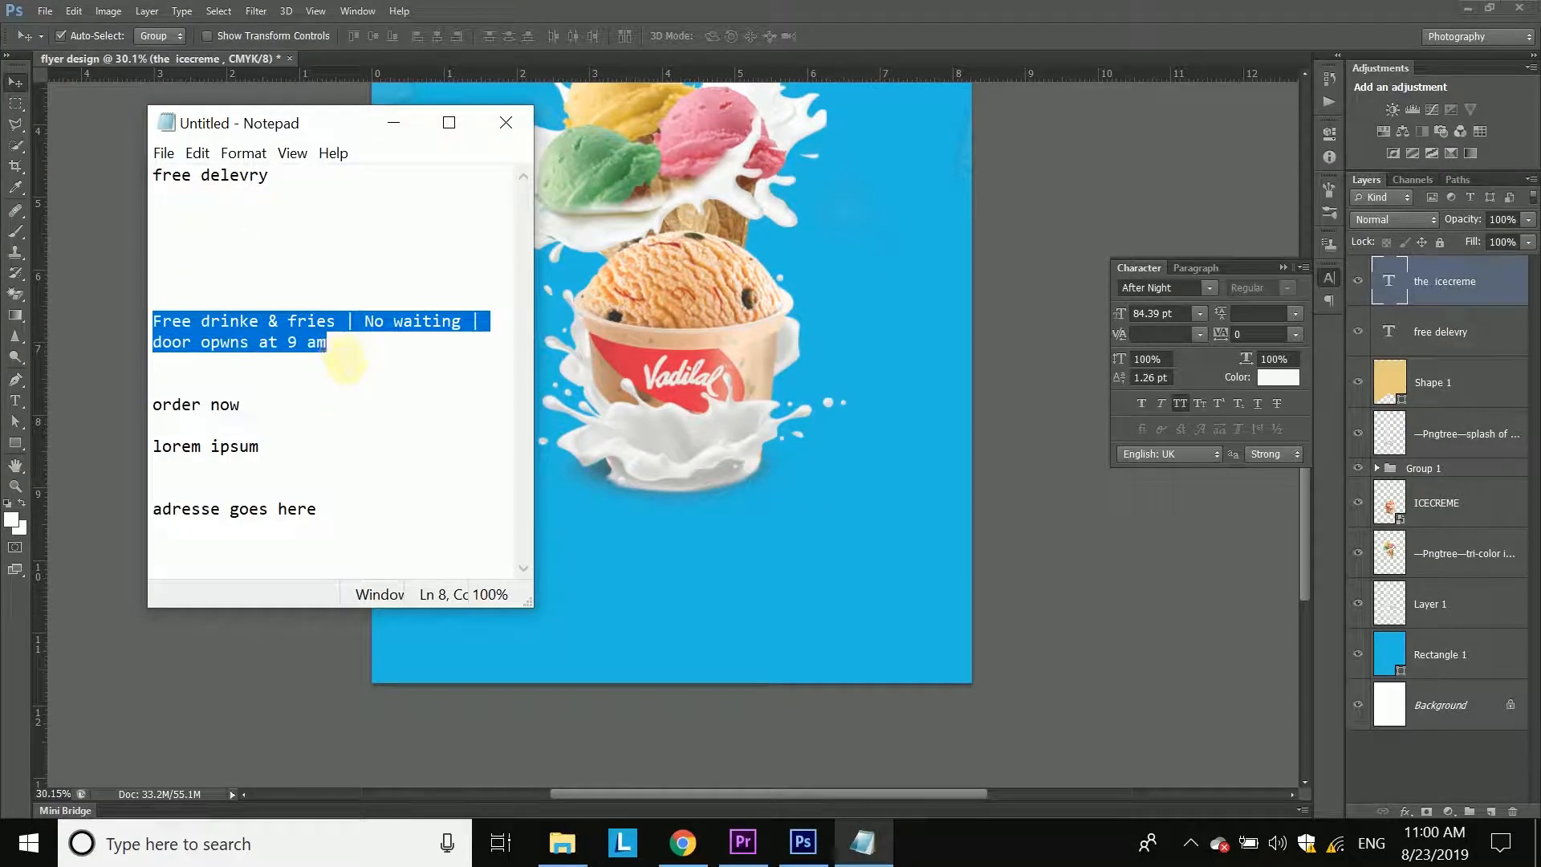
key("ctrl+c")
left_click(567, 553)
key("t")
left_click(538, 561)
key("ctrl+v")
Step: Set the new tagline's font to Gotham Book and its size to 20 pt
key("ctrl+a")
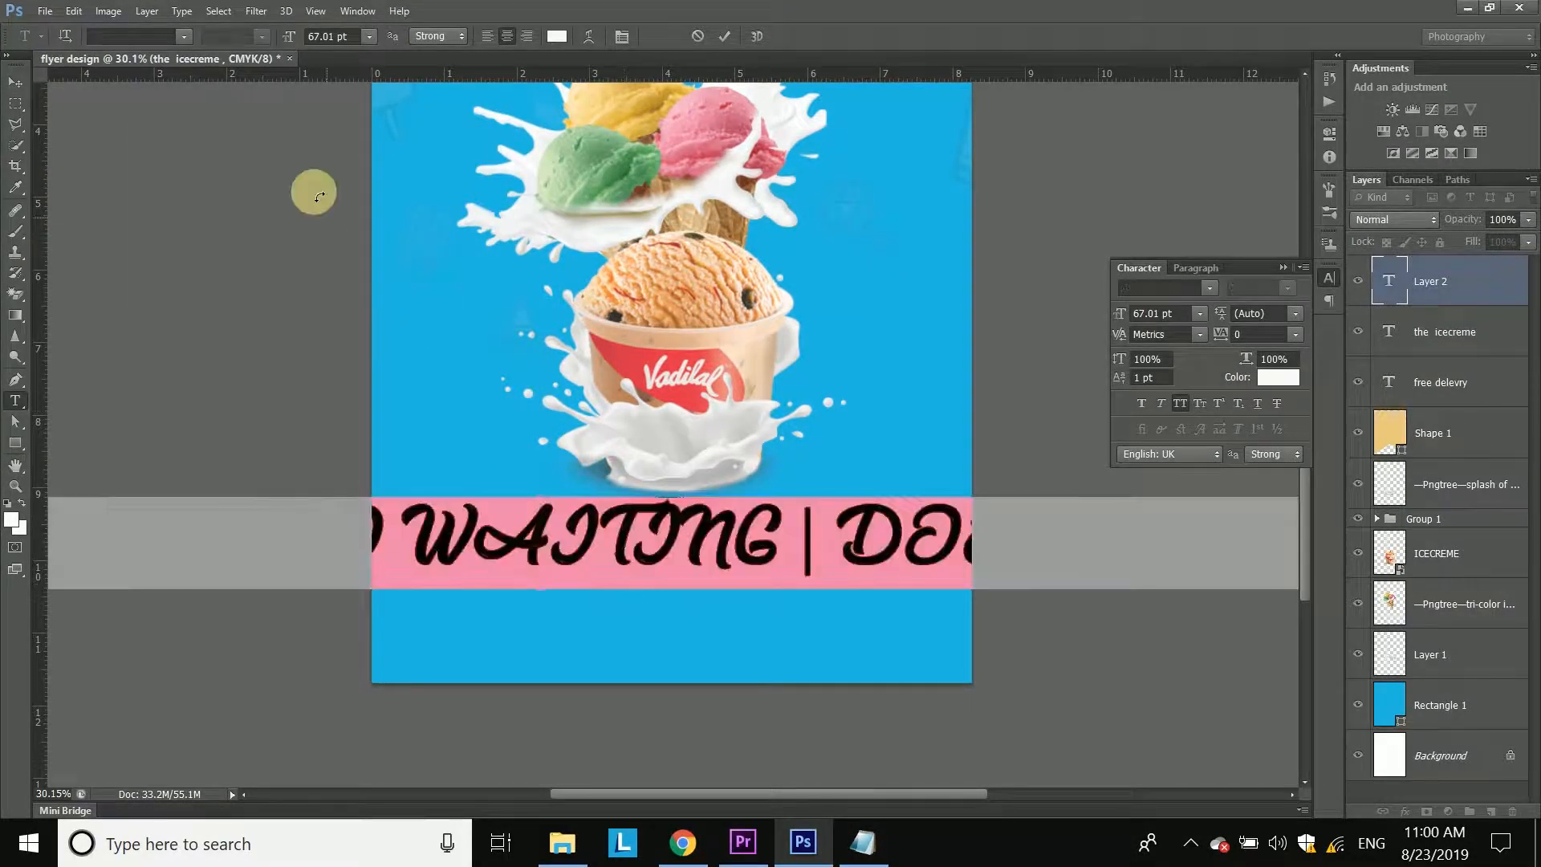
left_click(136, 36)
type("Gotham")
left_click(264, 37)
left_click(241, 98)
left_click_drag(1182, 314, 1108, 324)
type("25")
type("20")
Step: Centre the tagline horizontally below the cup and set its size to 18 pt
left_click_drag(766, 549, 732, 563)
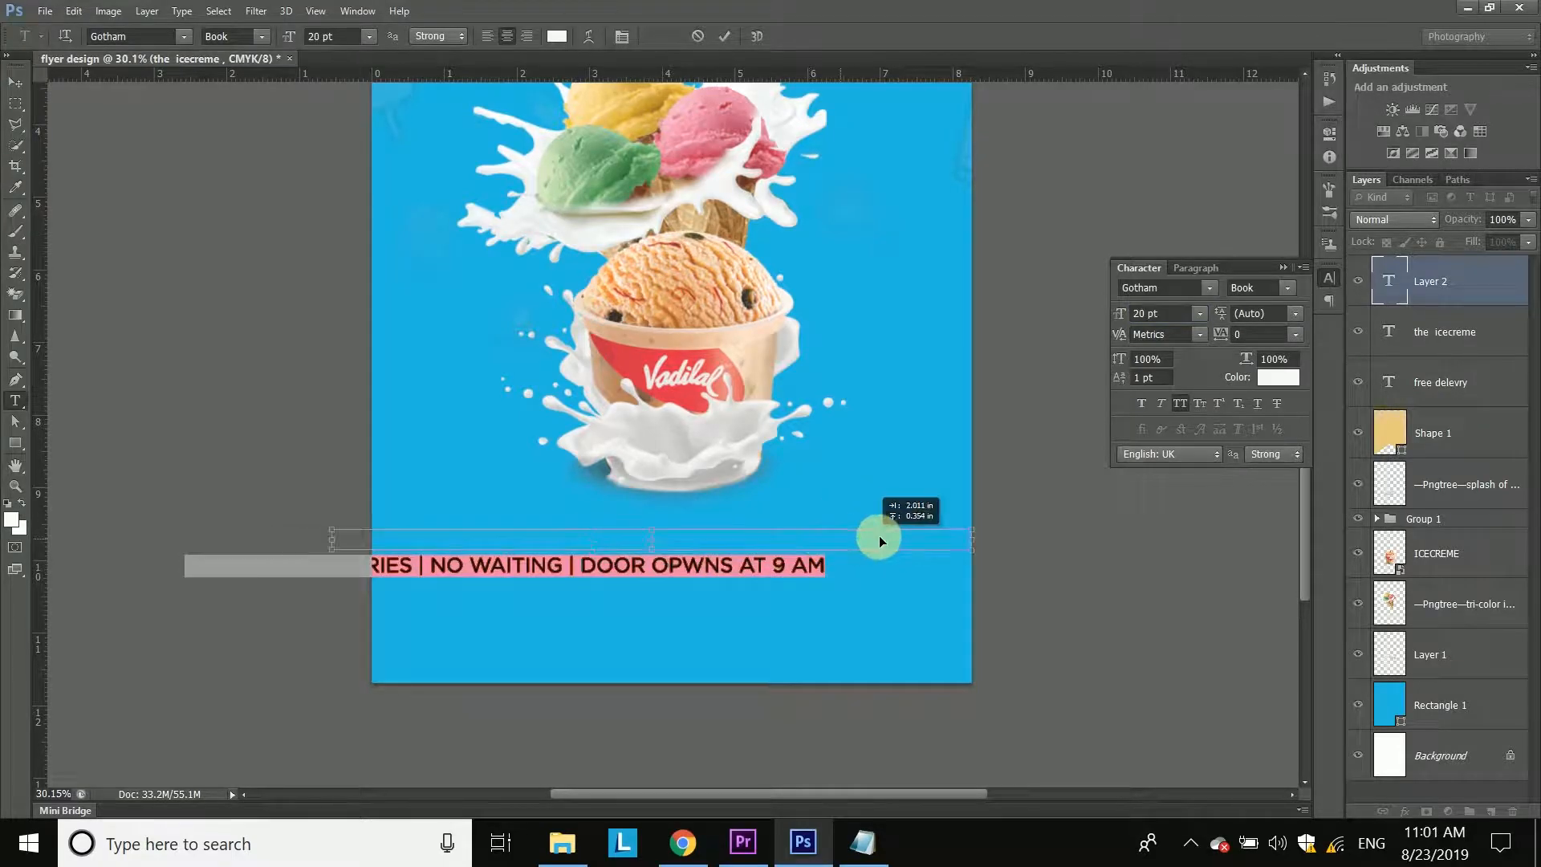
left_click_drag(879, 536, 881, 537)
left_click_drag(1156, 314, 1088, 313)
type("18")
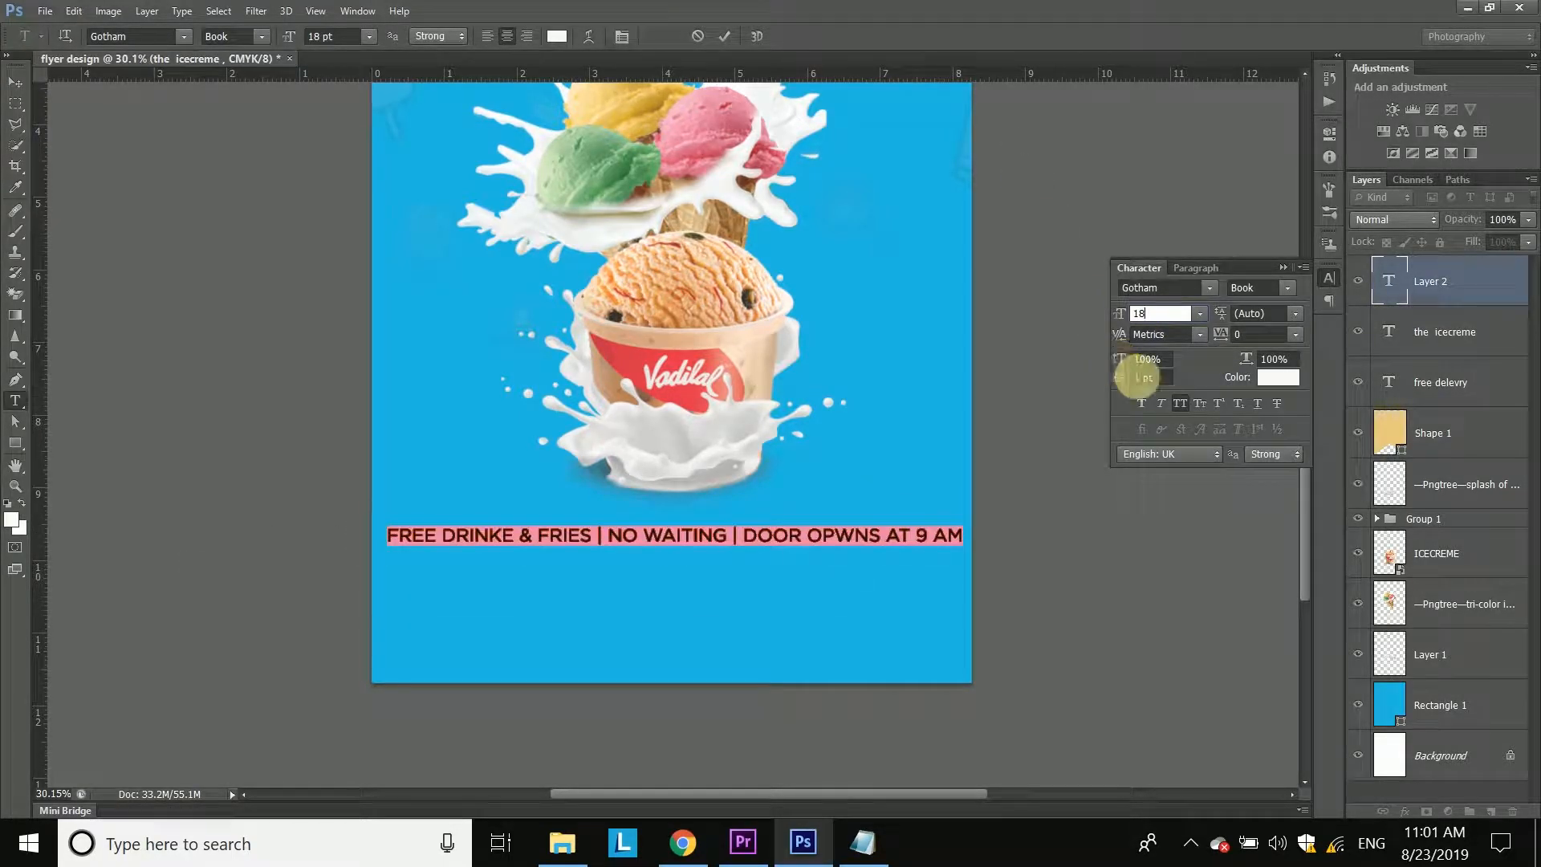
left_click(262, 36)
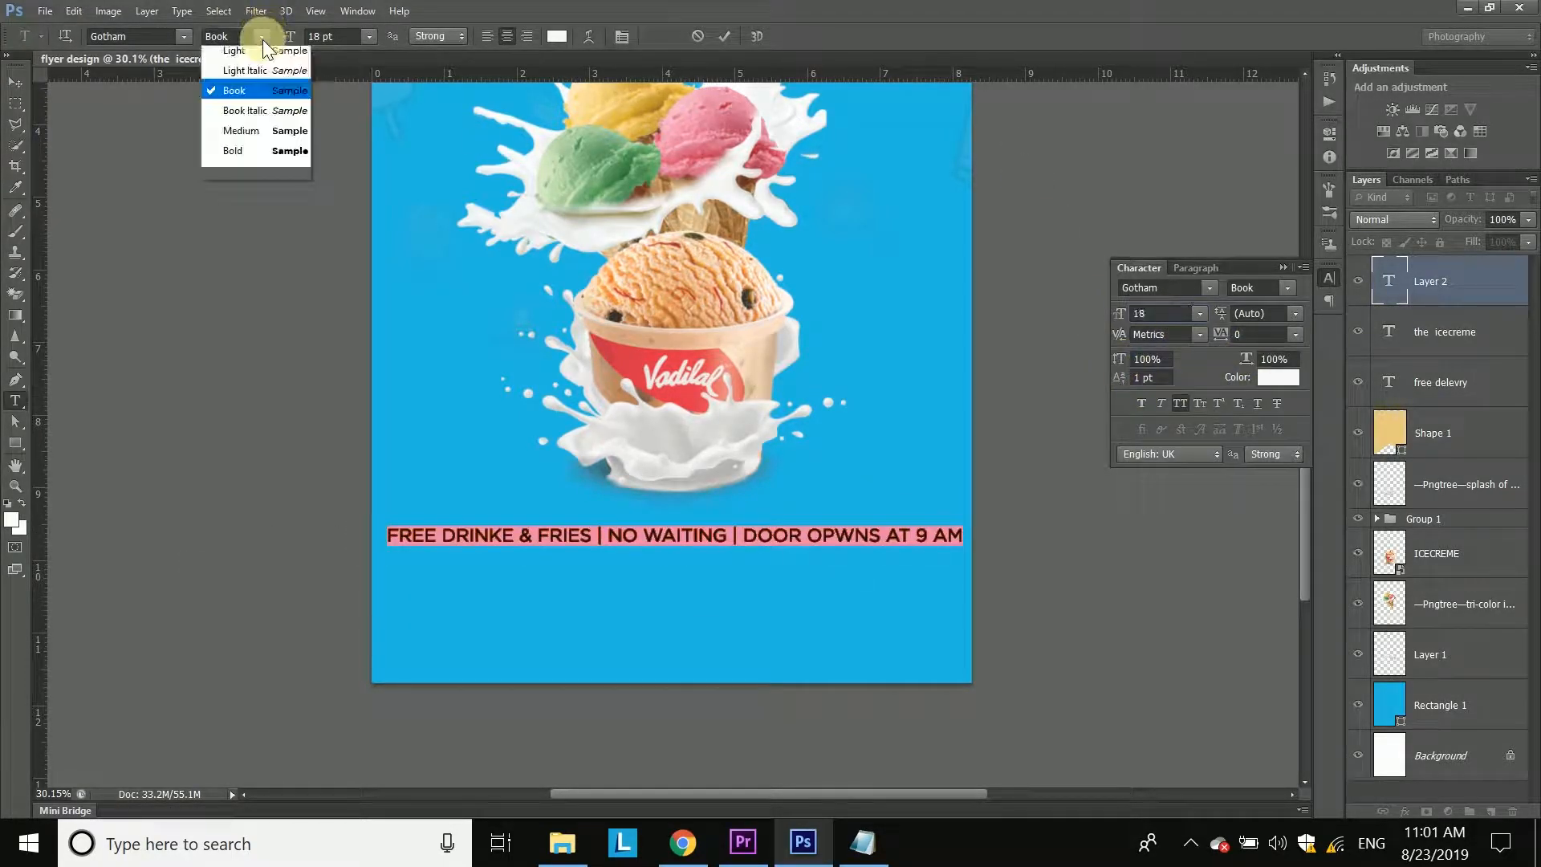
left_click(725, 37)
left_click(726, 536)
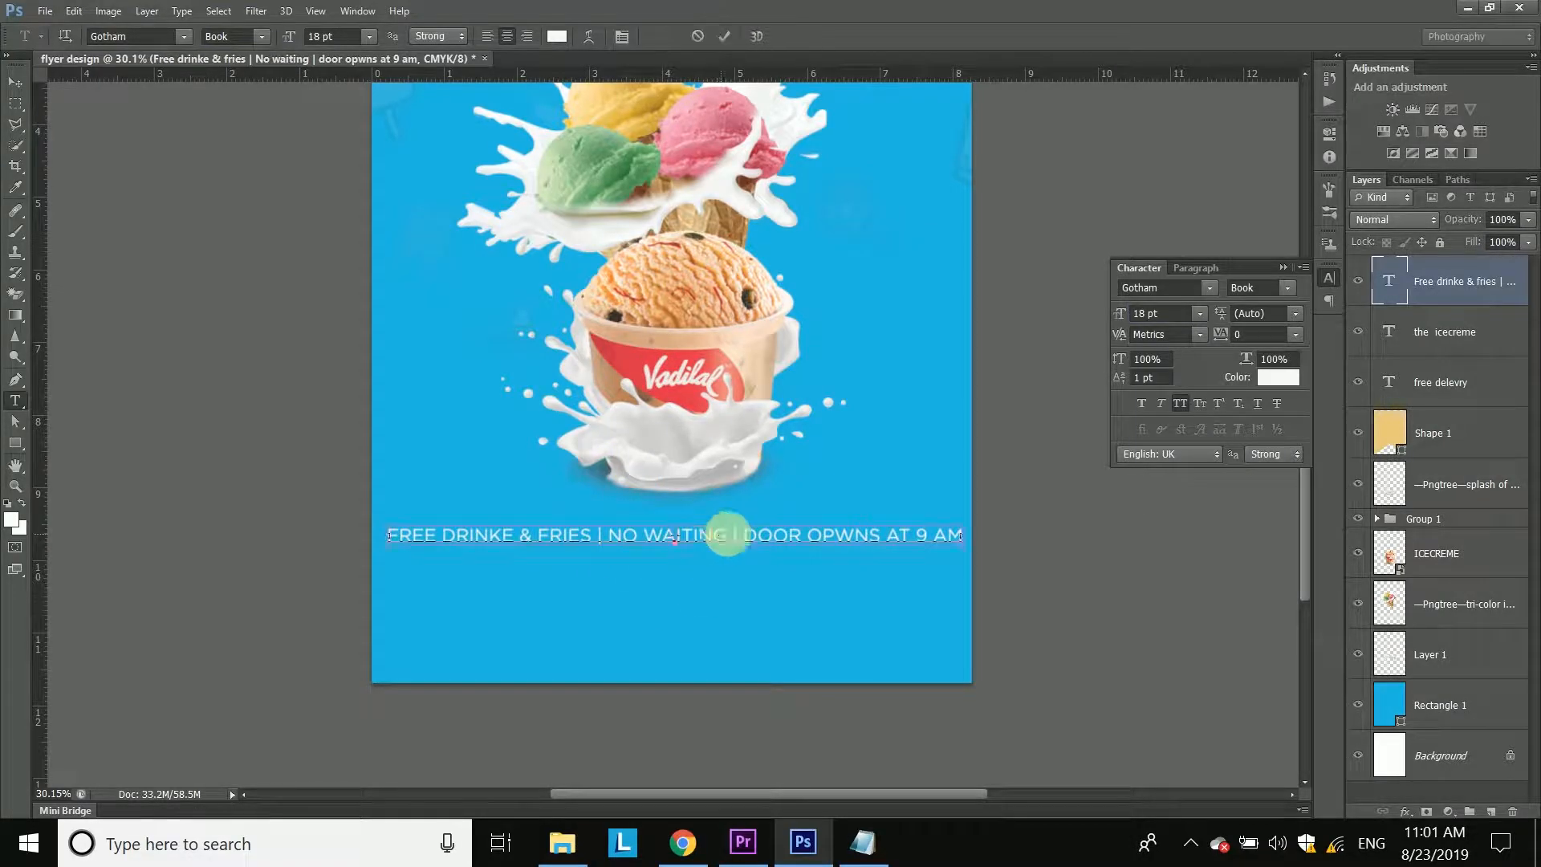
Step: Set the tagline's size to 15 pt and its weight to Gotham Medium
key("ctrl+a")
left_click_drag(1158, 314, 1098, 324)
type("15")
key("Return")
left_click(262, 36)
left_click(241, 138)
left_click(725, 37)
Step: Copy "order now" from Notepad and place it as a new text line below the tagline
left_click(863, 842)
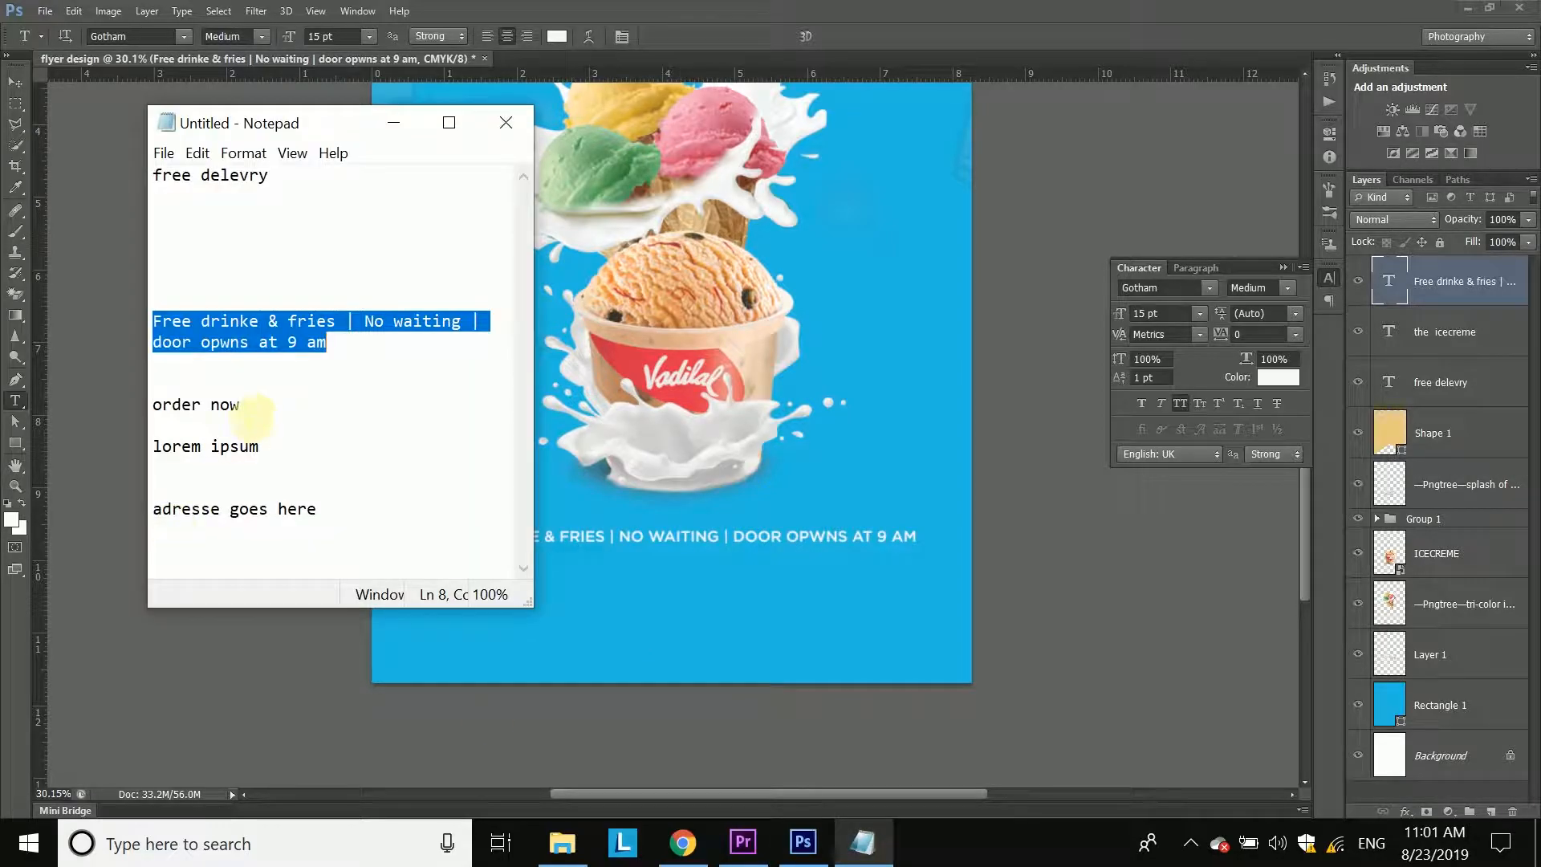
mouse_move(152, 406)
left_mouse_down()
mouse_move(258, 447)
mouse_move(164, 407)
left_mouse_up()
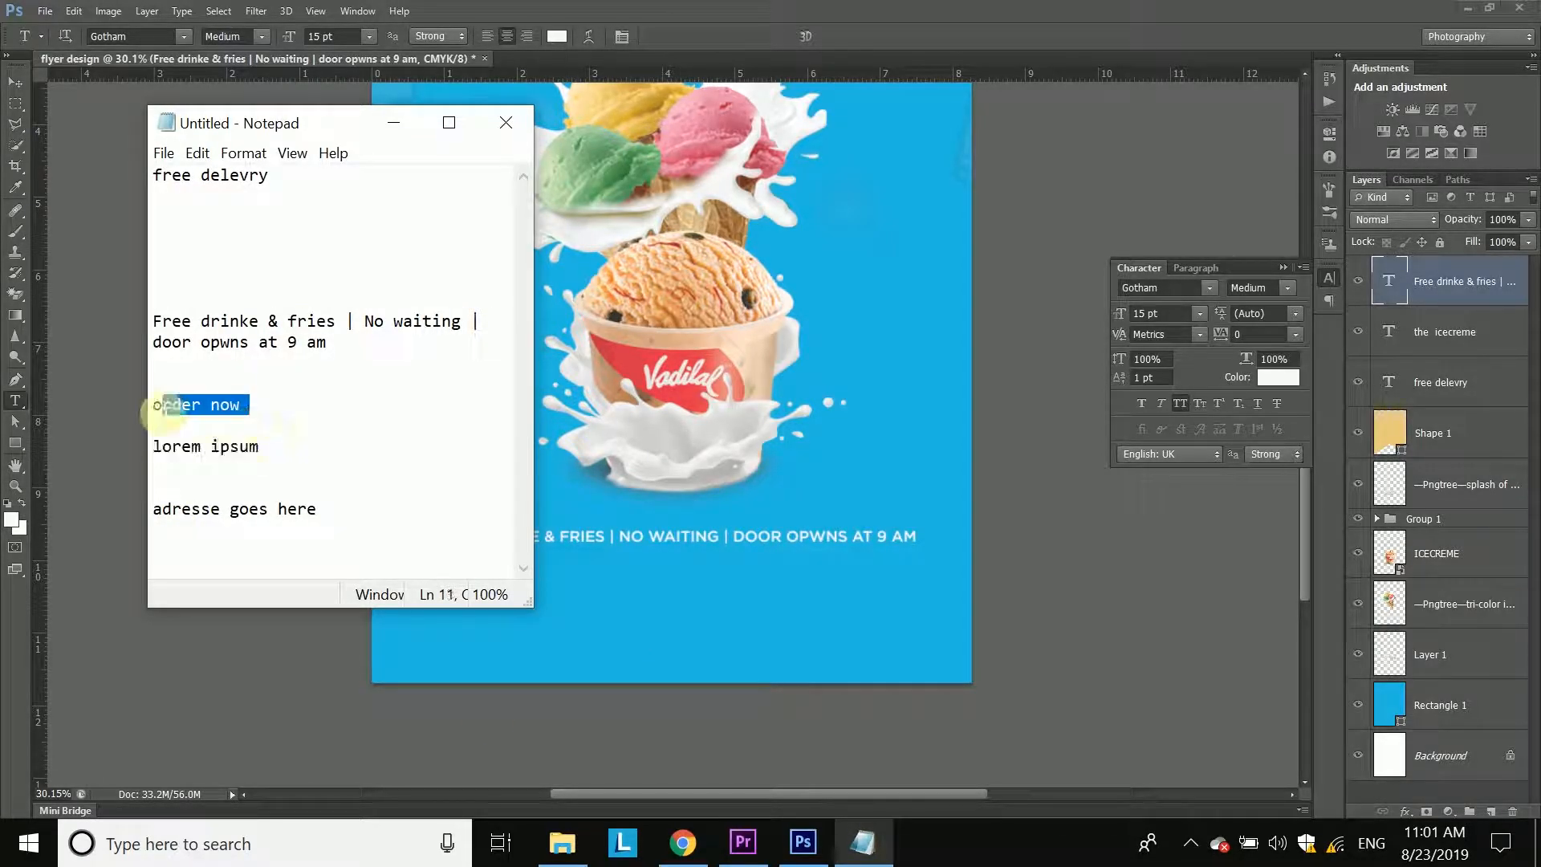
left_click(612, 610)
key("ctrl+v")
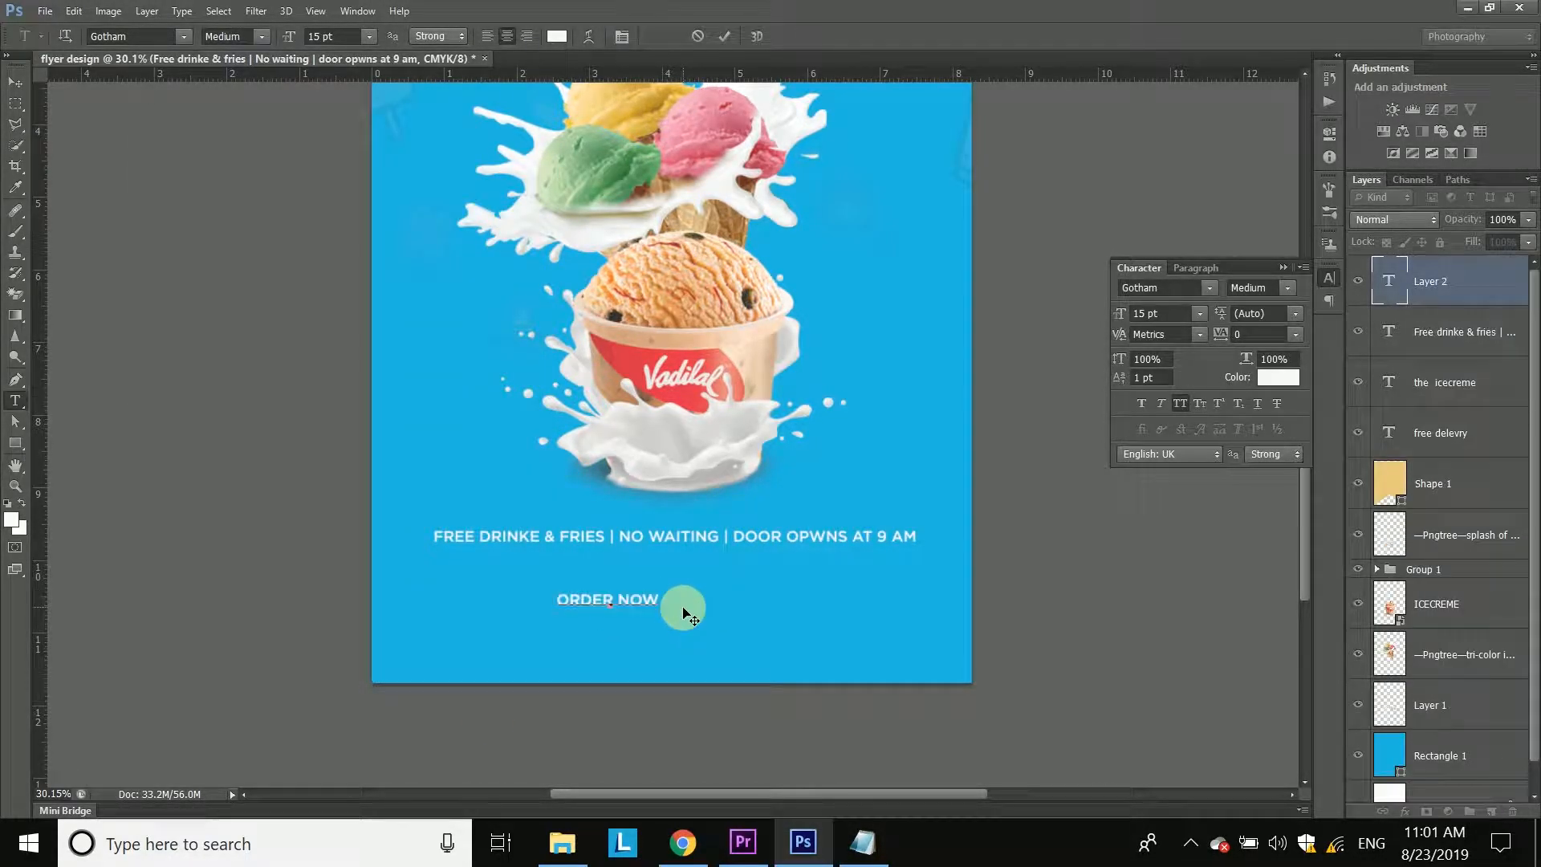
Step: Set the ORDER NOW text's size to 21 pt and move it toward the flyer's horizontal centre
key("ctrl+a")
left_click_drag(1122, 314, 952, 233)
left_click(725, 36)
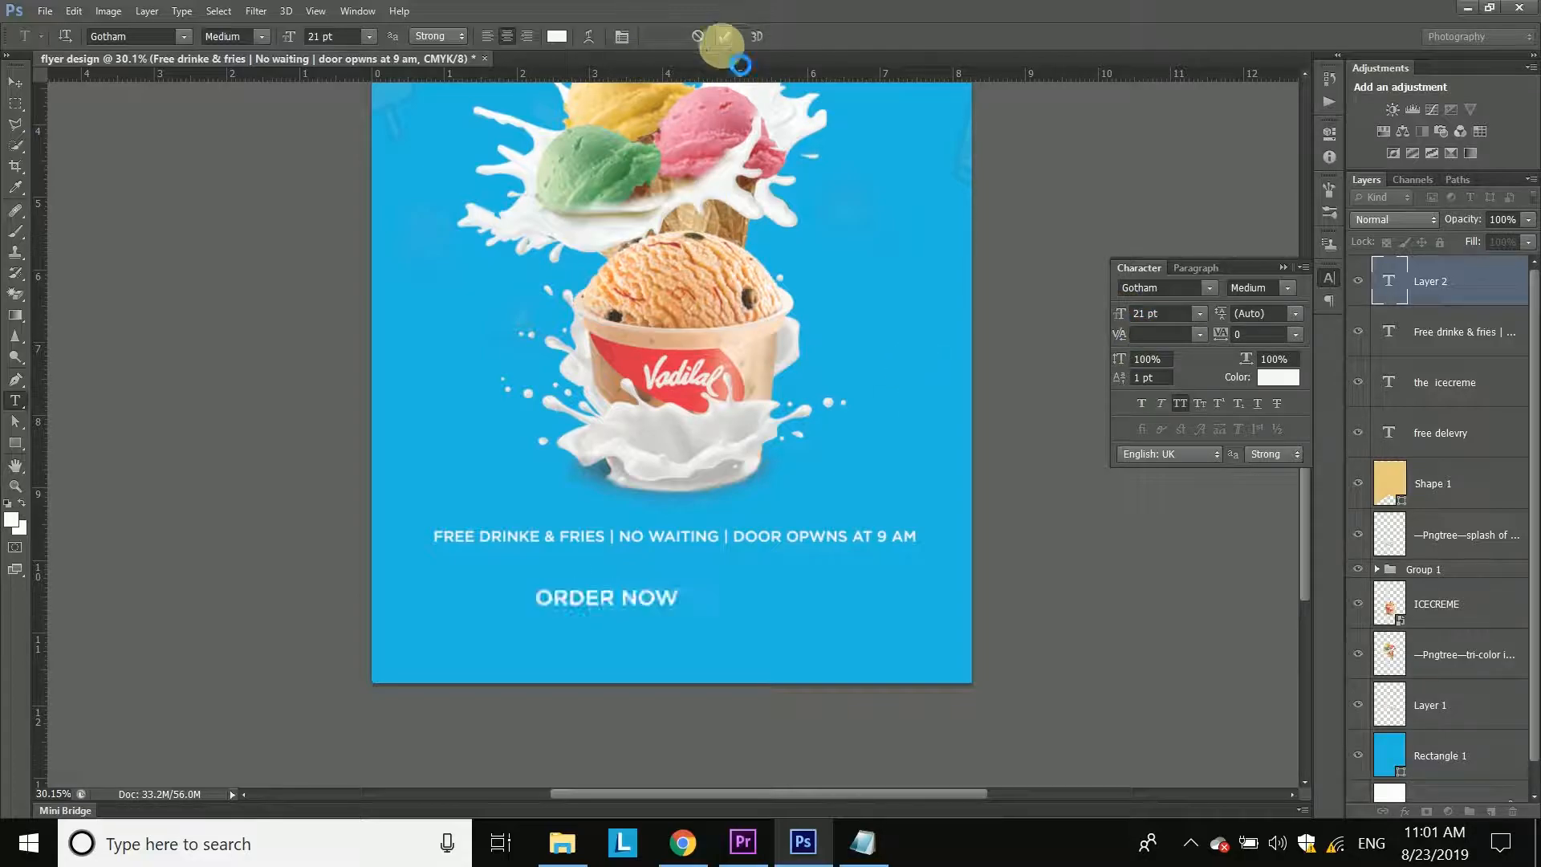
key("v")
left_click_drag(603, 607, 749, 617)
Step: Draw a rectangle around ORDER NOW, fill it with pink sampled from the pink scoop, and place it behind the text
left_click(15, 443)
double_click(1396, 281)
left_click(700, 153)
left_click(1261, 441)
left_click_drag(1495, 334, 1495, 277)
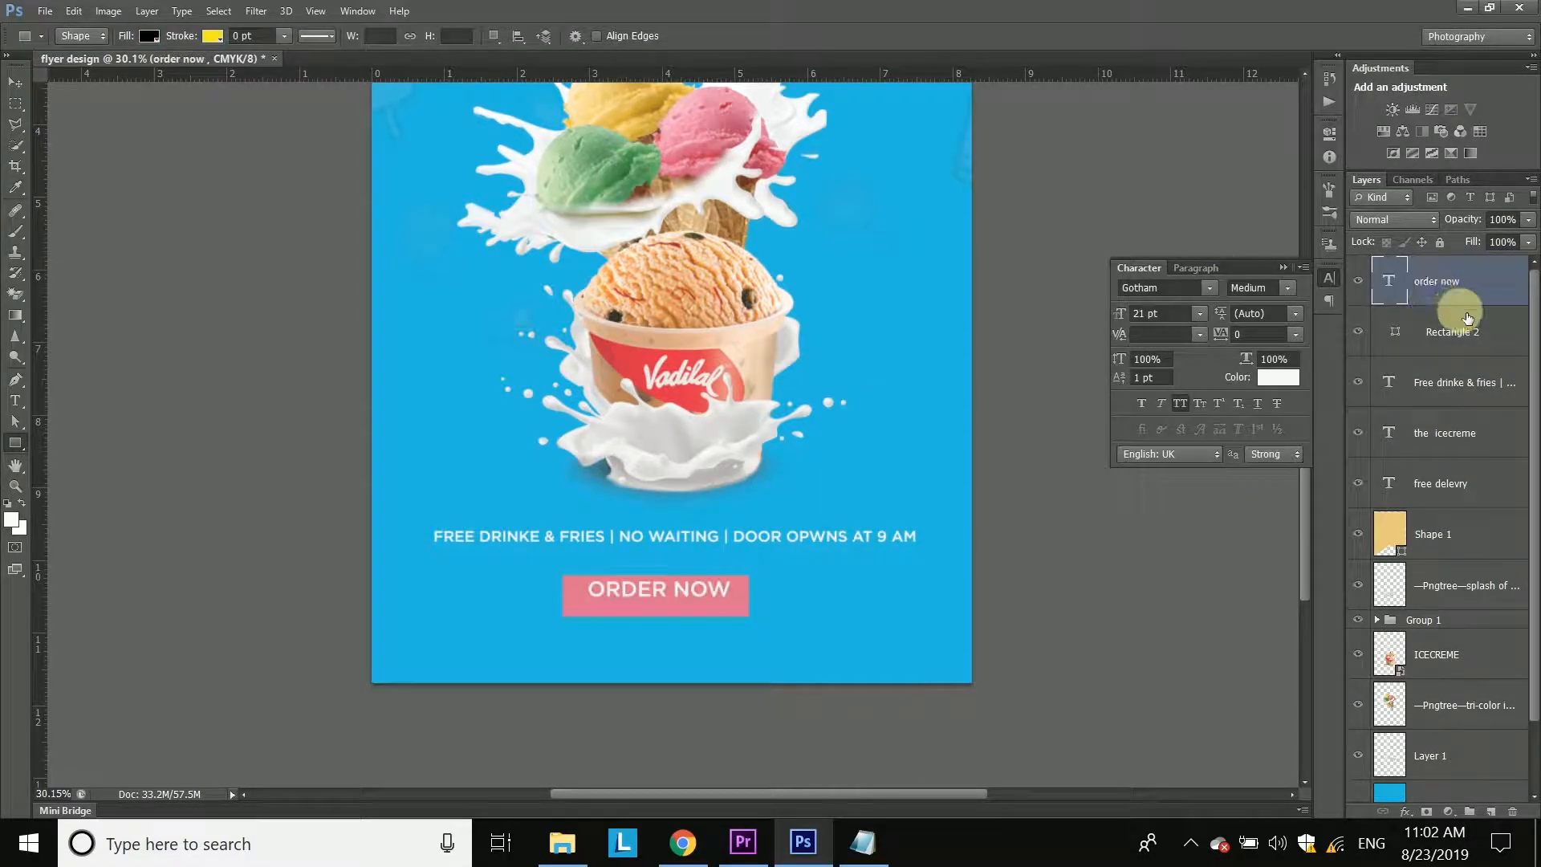
Step: Centre the ORDER NOW text on its pink rectangle and deselect both layers
left_click(1449, 331, "shift")
key("v")
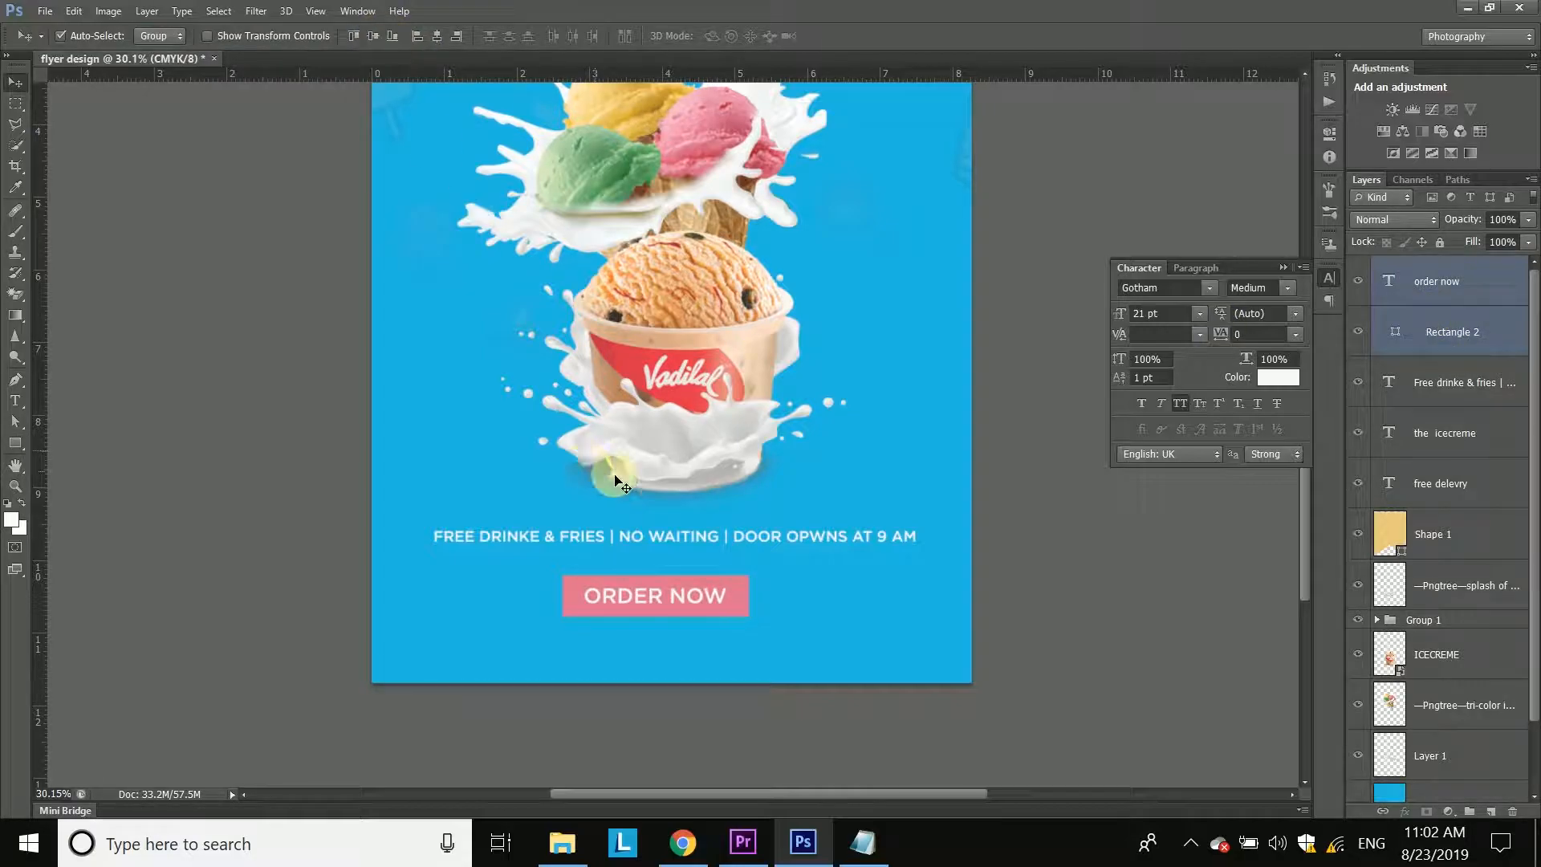
left_click(1081, 664)
scroll(634, 637, "up", 2)
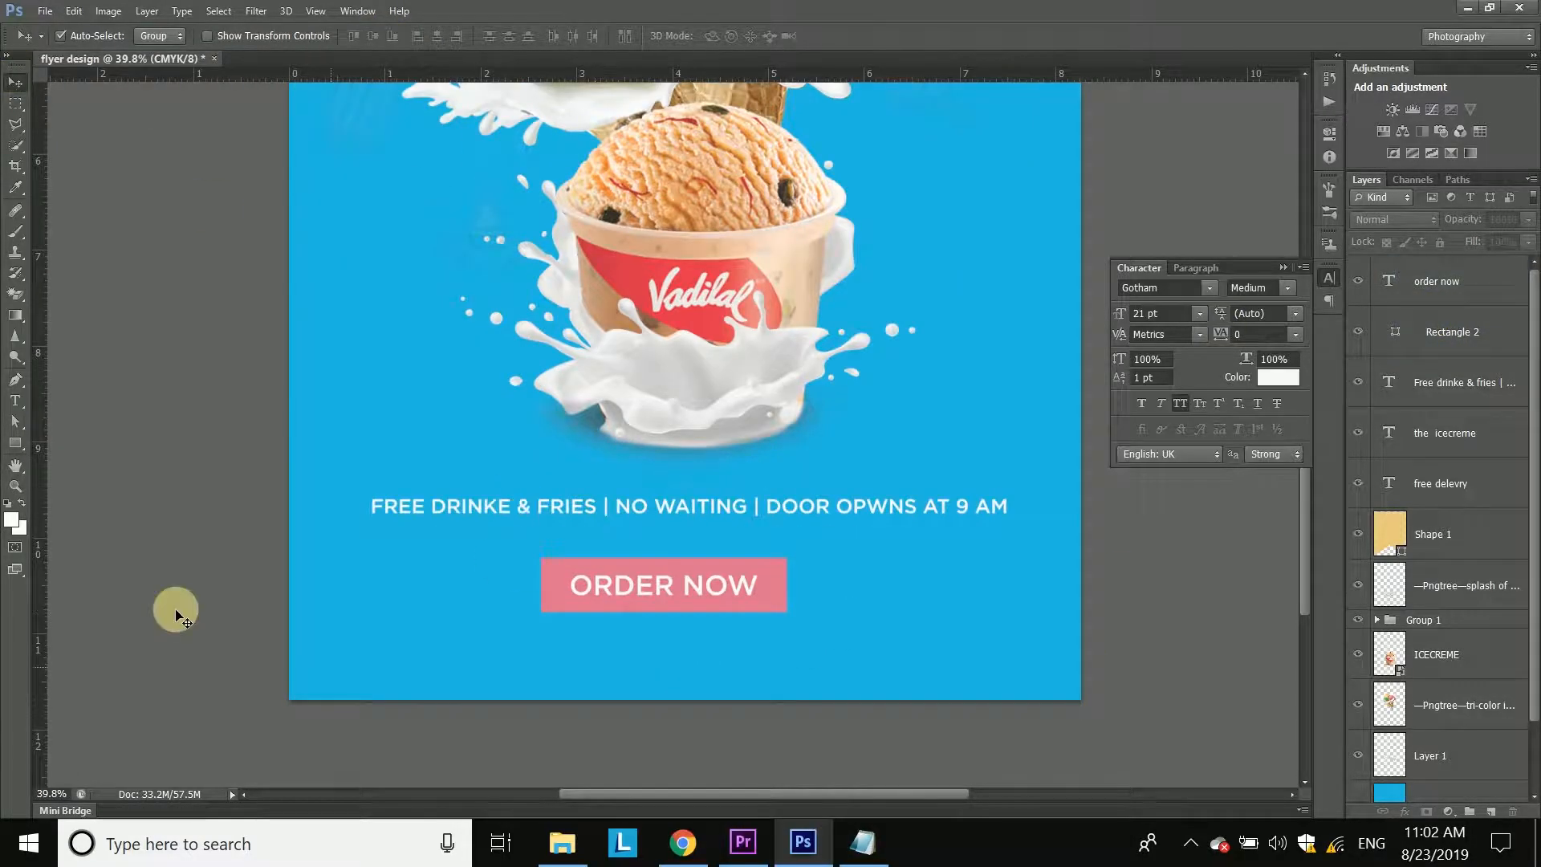
key("u")
left_click_drag(341, 647, 1063, 697)
key("ctrl+z")
Step: Create a wide paragraph text box below the ORDER NOW button and fill it with Lorem Ipsum placeholder text
key("t")
left_click_drag(340, 641, 1052, 691)
left_click(182, 10)
left_click(258, 440)
Step: Turn off all caps for the Lorem Ipsum paragraph and set its size to 13 pt
key("ctrl+a")
left_click(1180, 403)
left_click(1112, 314)
type("13")
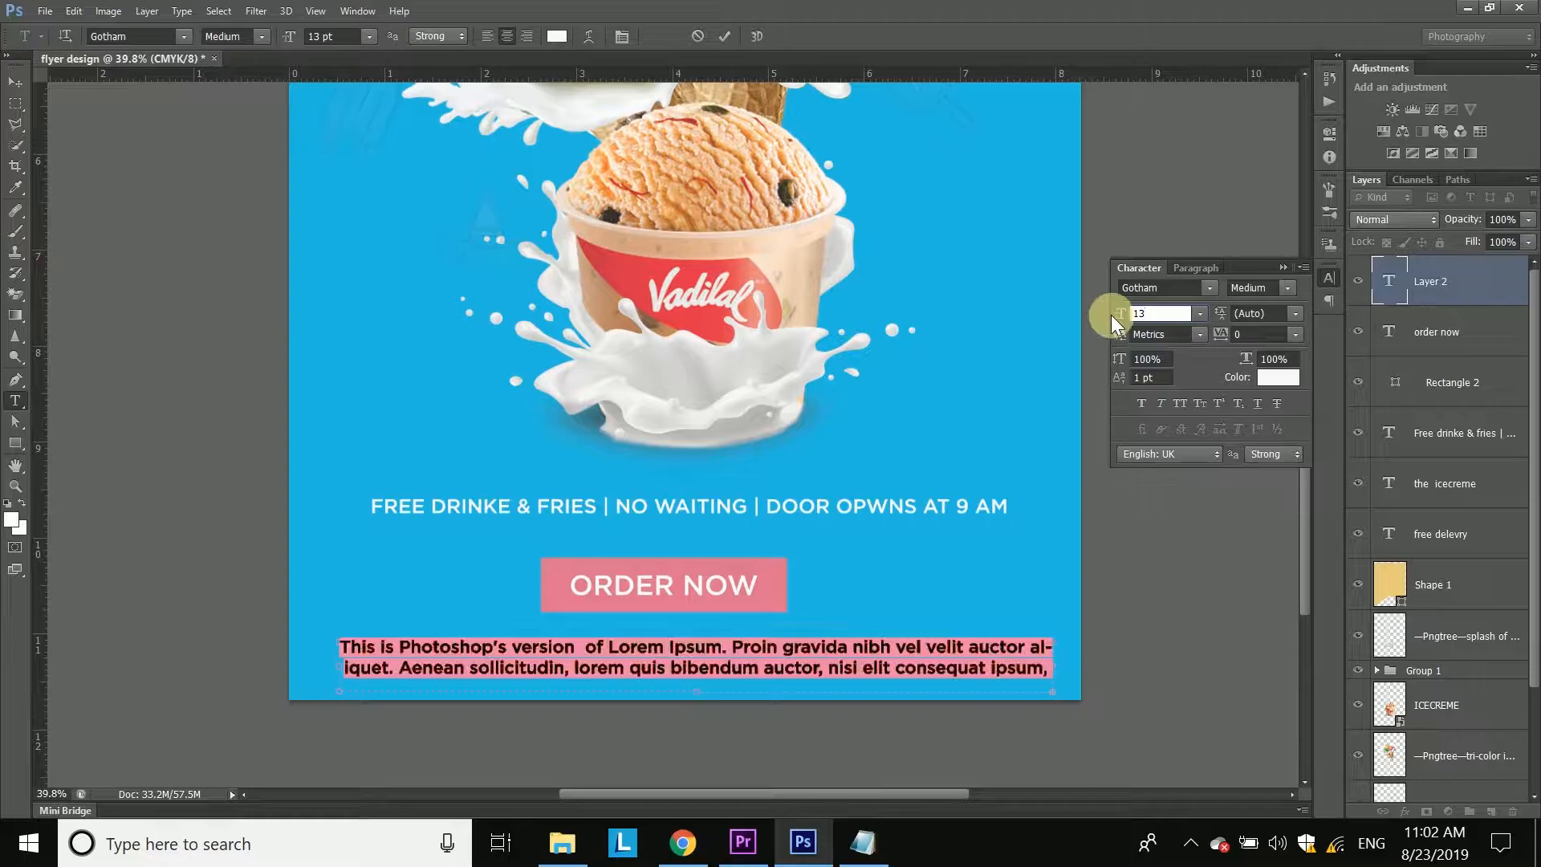
key("Return")
left_click(1196, 268)
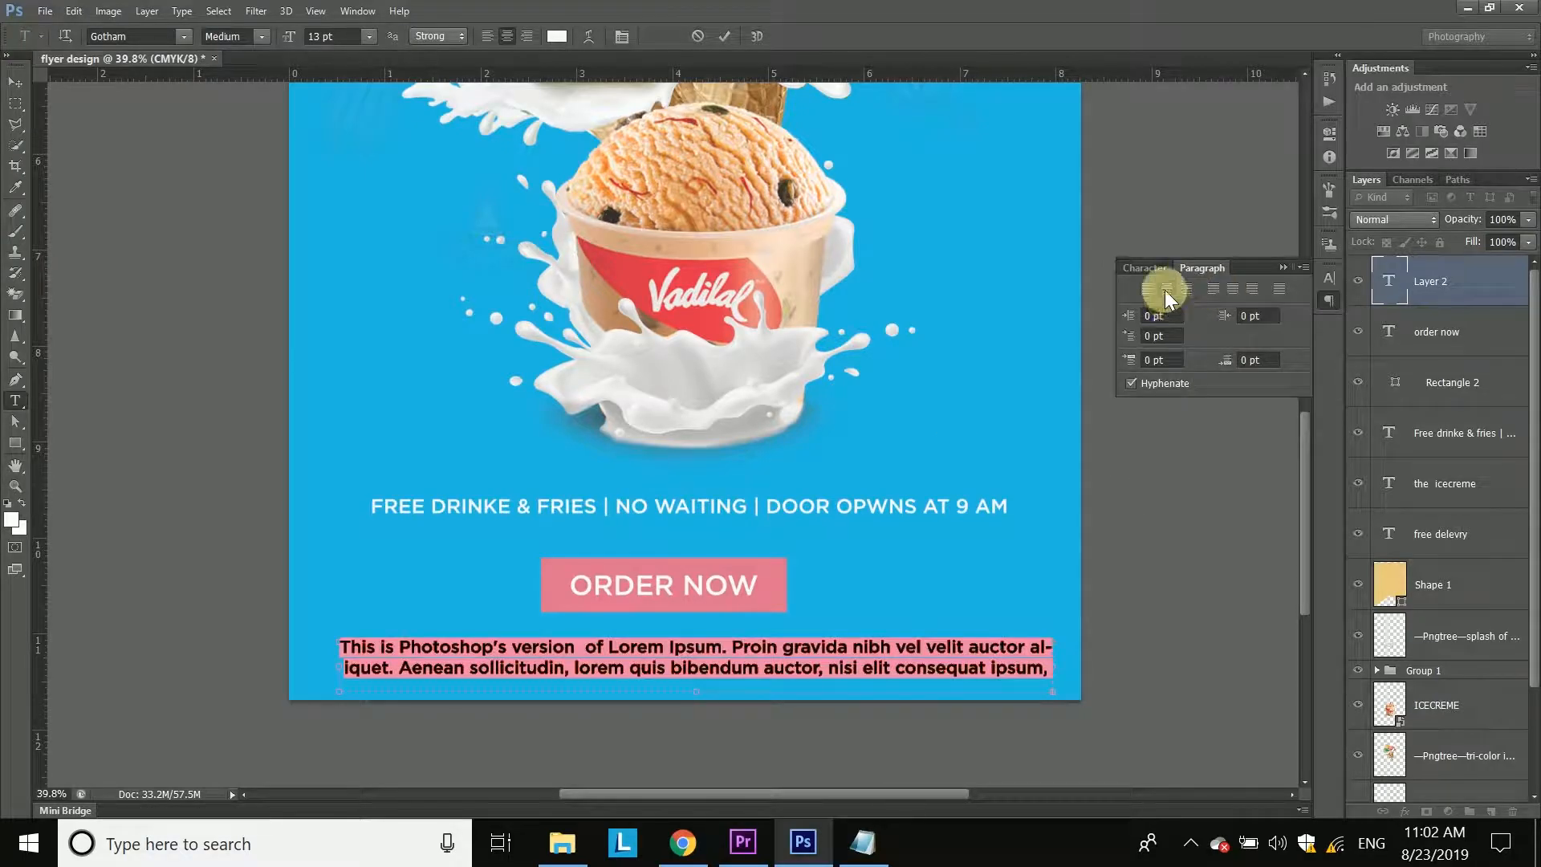
left_click(1139, 267)
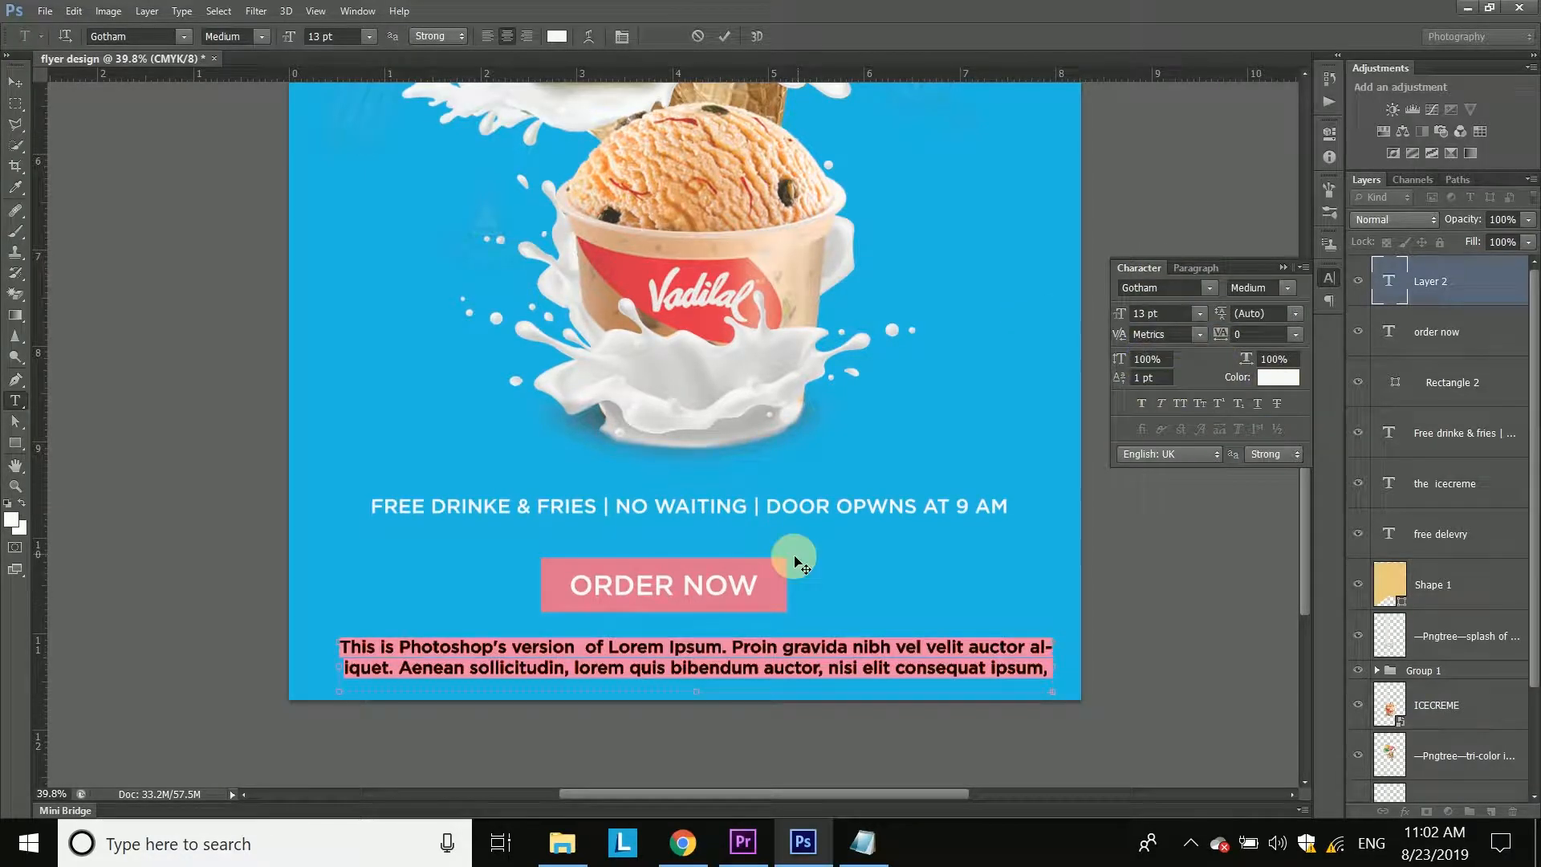
Step: Narrow the Lorem Ipsum text box from both sides beneath the ORDER NOW button
left_click_drag(1058, 676, 961, 678)
left_click(836, 671)
left_click(724, 37)
Step: Set the Lorem Ipsum paragraph's weight to Gotham Book and its kerning to 0
scroll(655, 585, "down", 1)
left_click(689, 633)
key("ctrl+a")
left_click(1289, 290)
left_click(1279, 347)
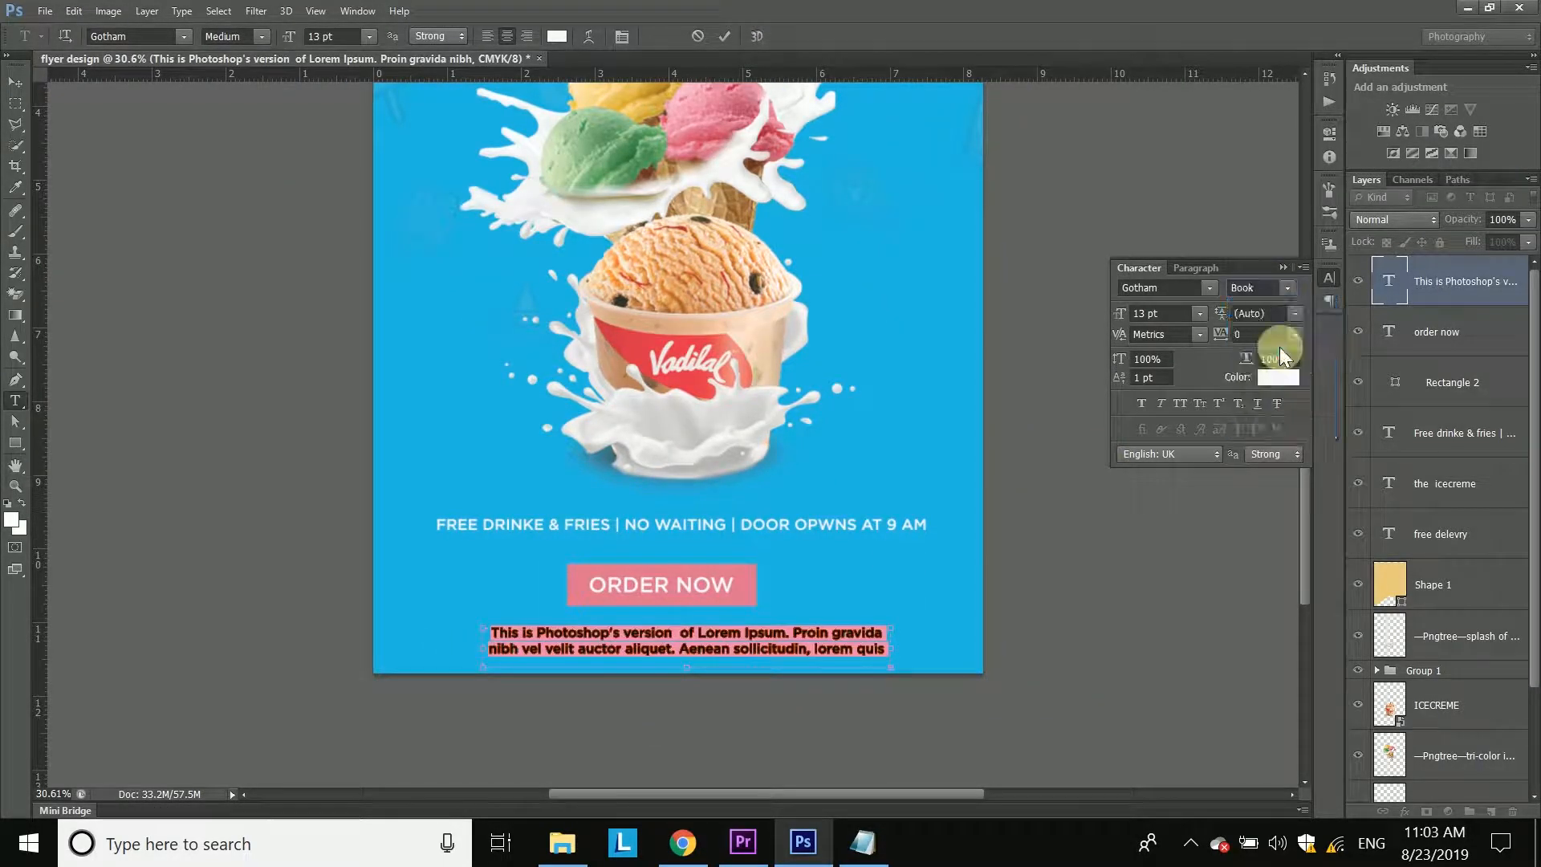
left_click(1199, 334)
left_click(1187, 566)
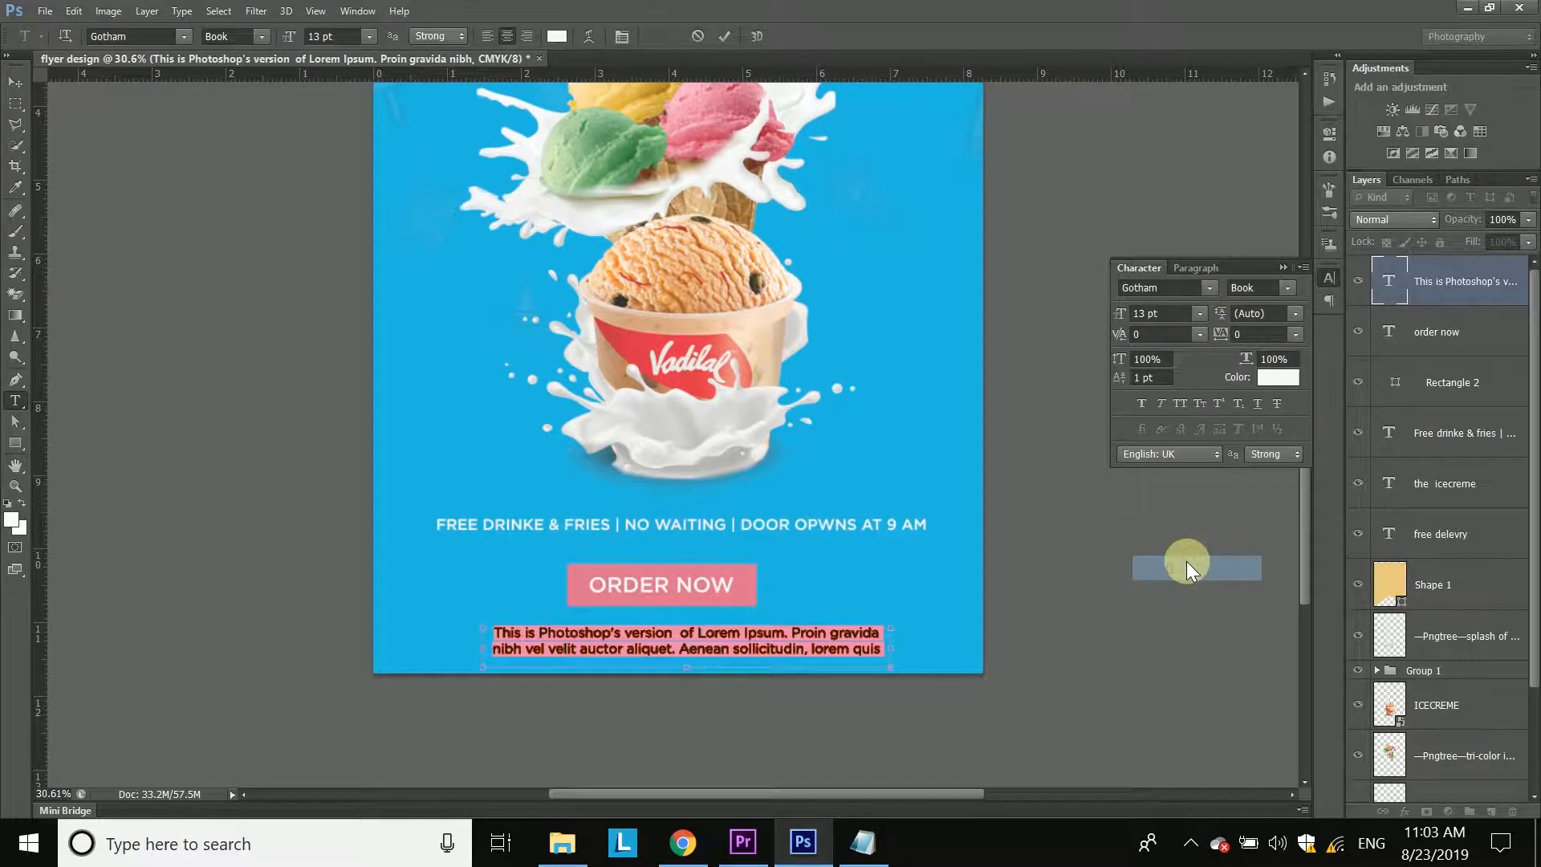
Step: Commit the Lorem Ipsum paragraph and move it slightly up, closer beneath the ORDER NOW button
left_click(1194, 266)
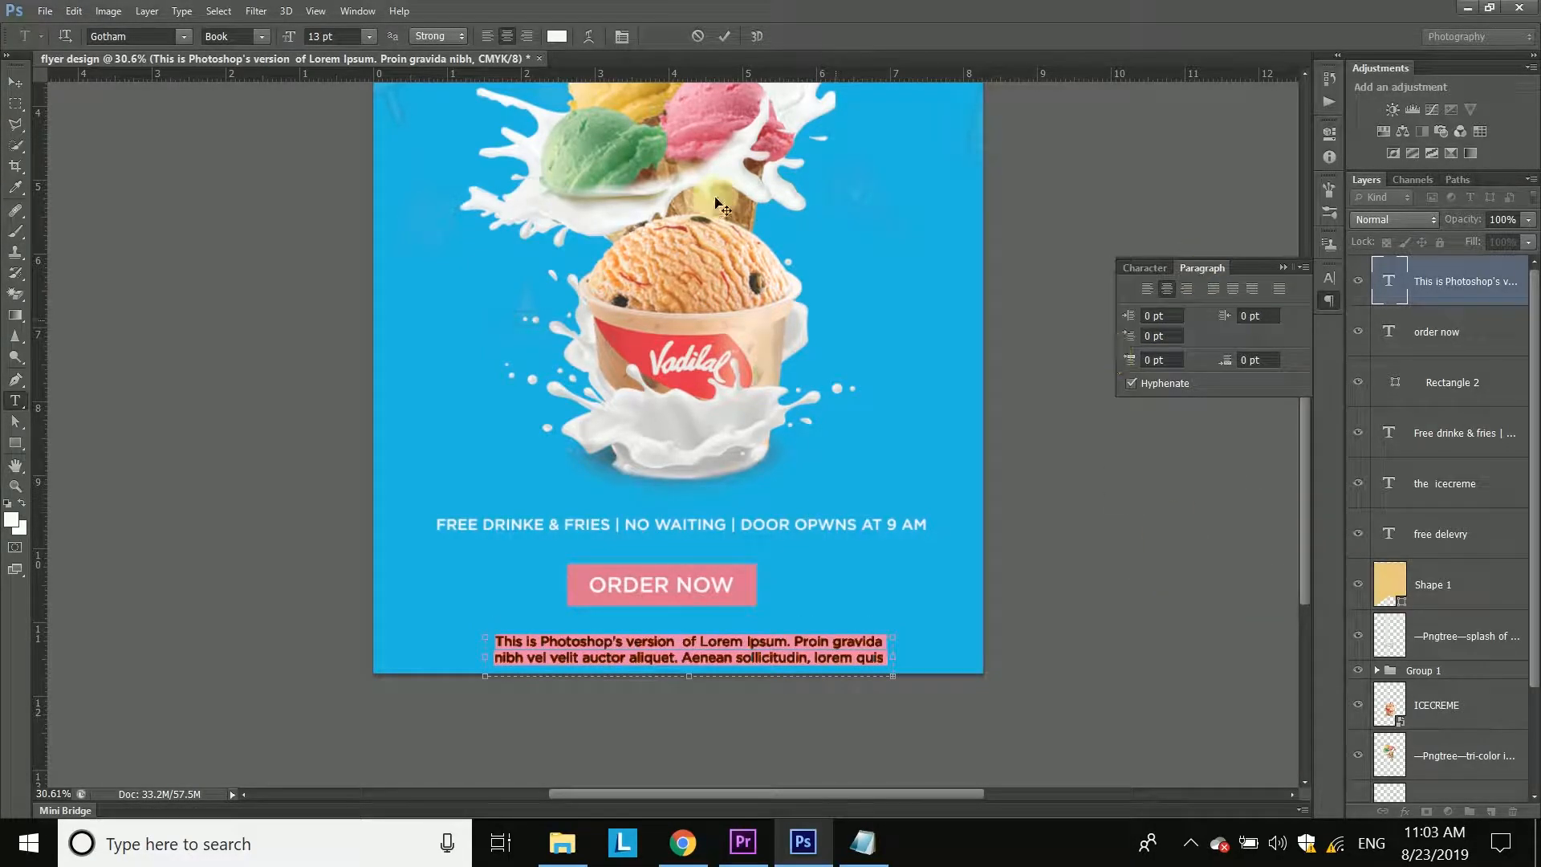
left_click(727, 36)
scroll(615, 662, "up", 3)
scroll(673, 616, "down", 2)
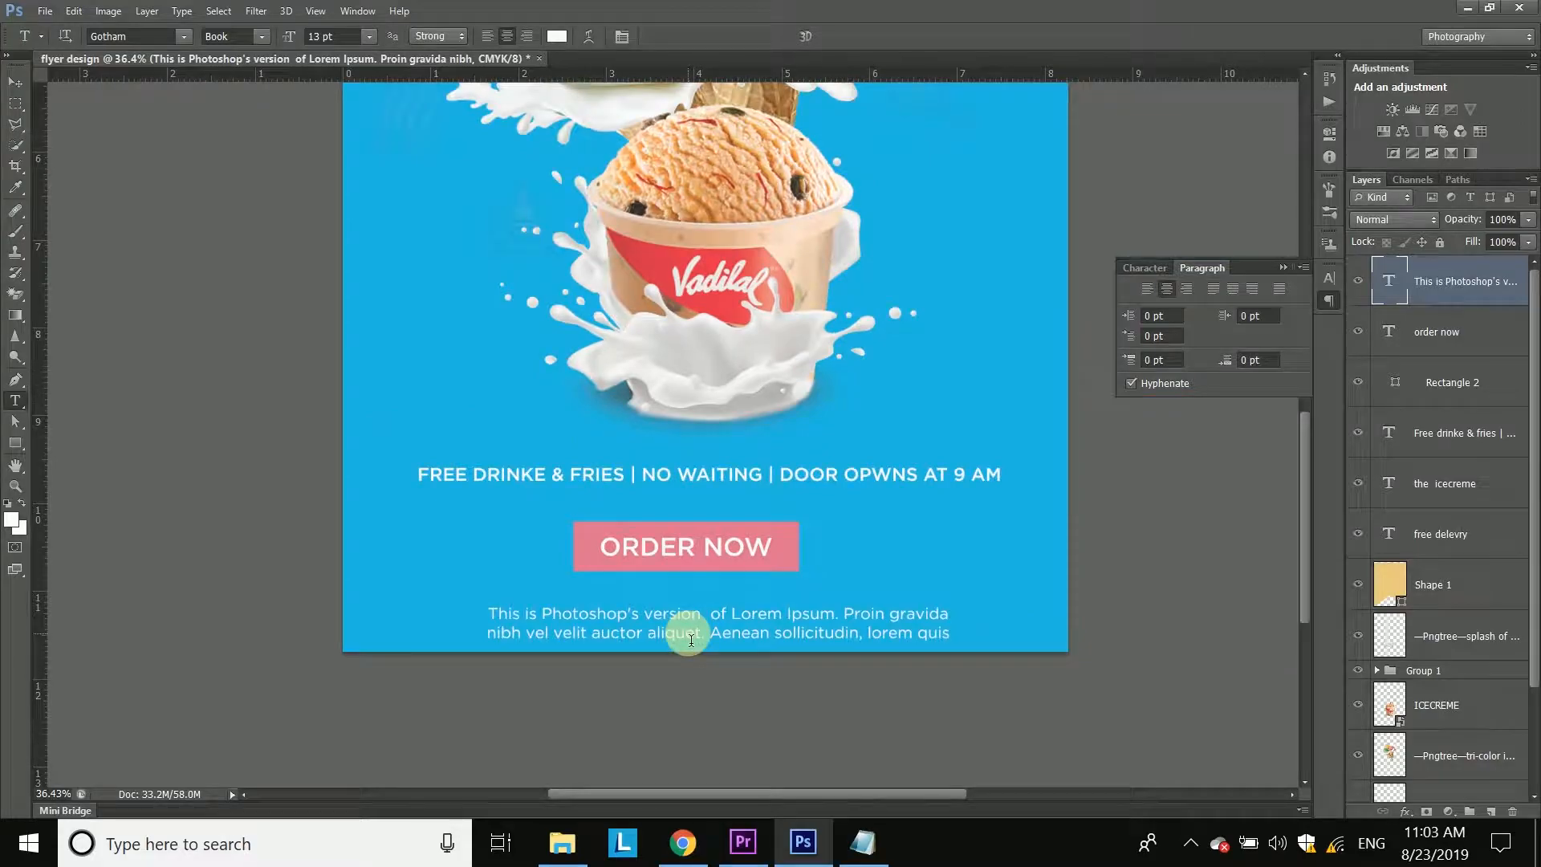
key("v")
left_click_drag(691, 632, 681, 620)
scroll(681, 620, "down", 3)
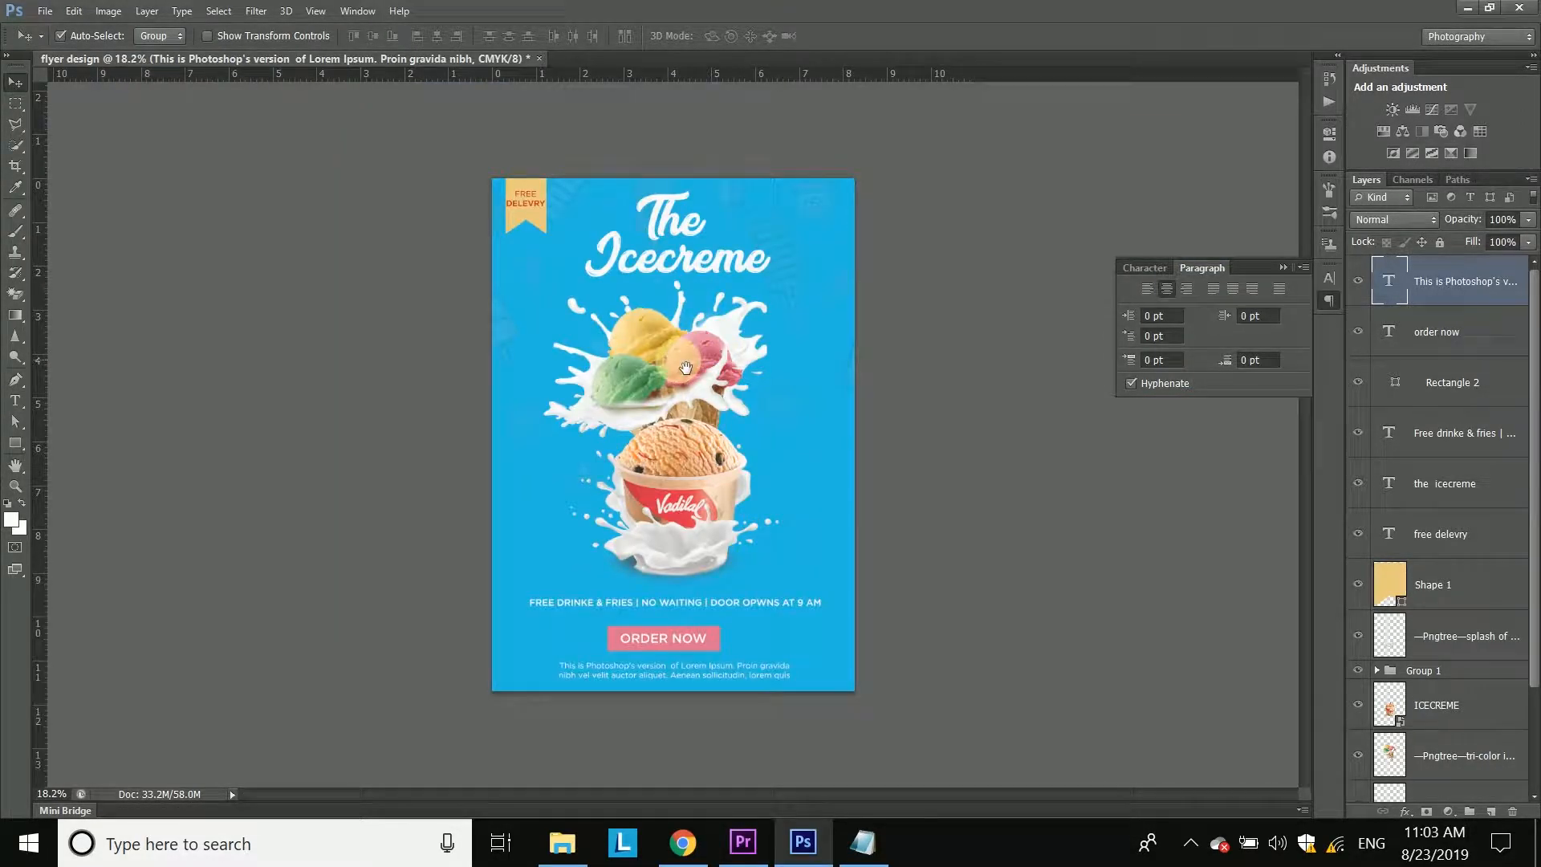
Step: Centre "The Icecreme" headline and the tagline horizontally on the canvas, using a selection of the whole canvas as reference
left_click(219, 11)
left_click(219, 11)
key("ctrl+a")
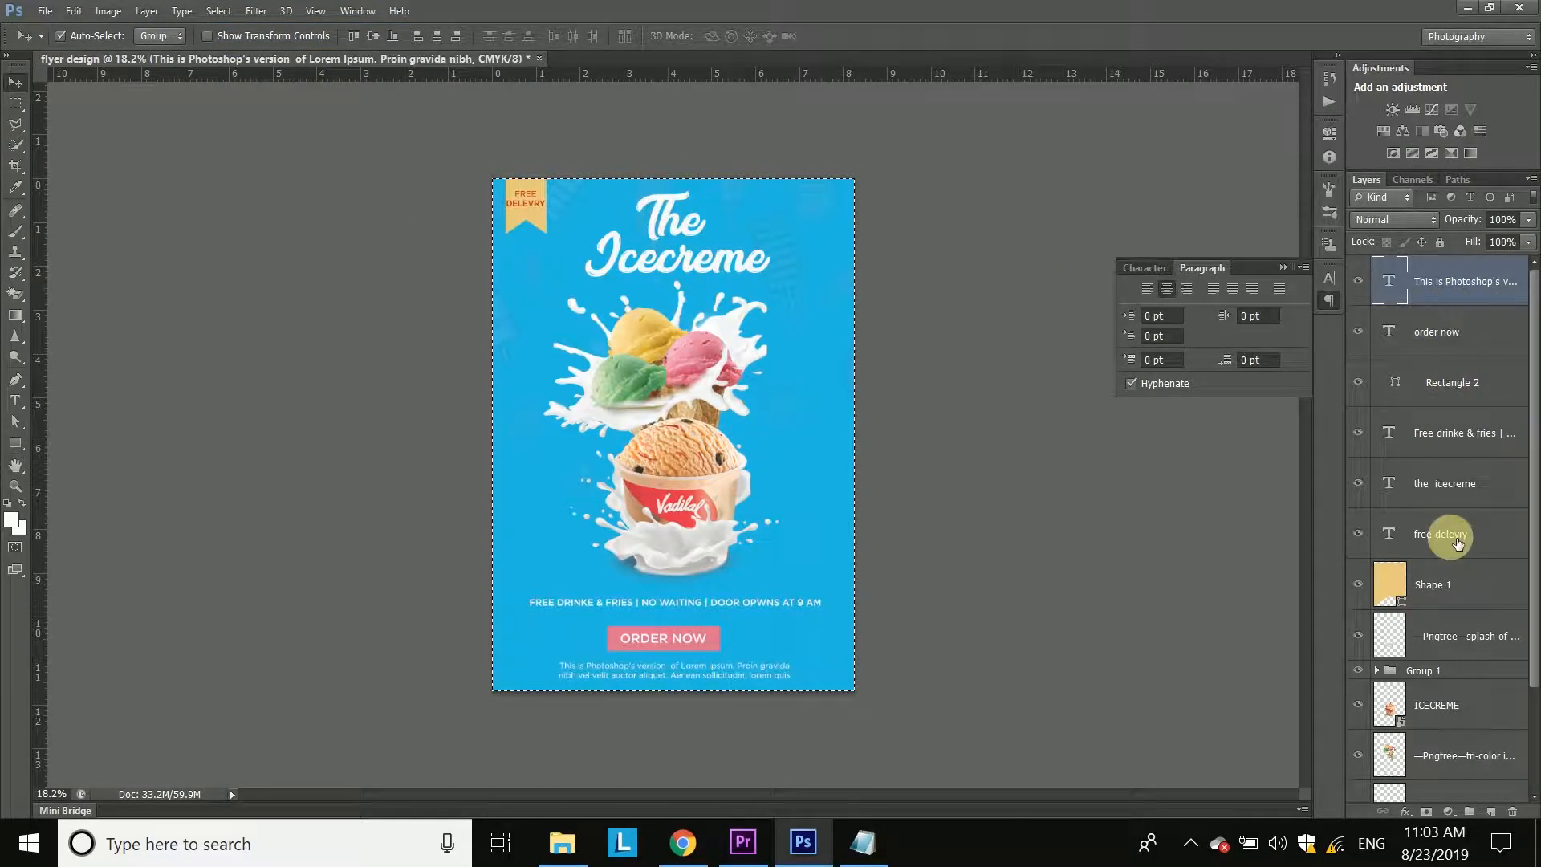
left_click(1455, 540)
left_click(1457, 491)
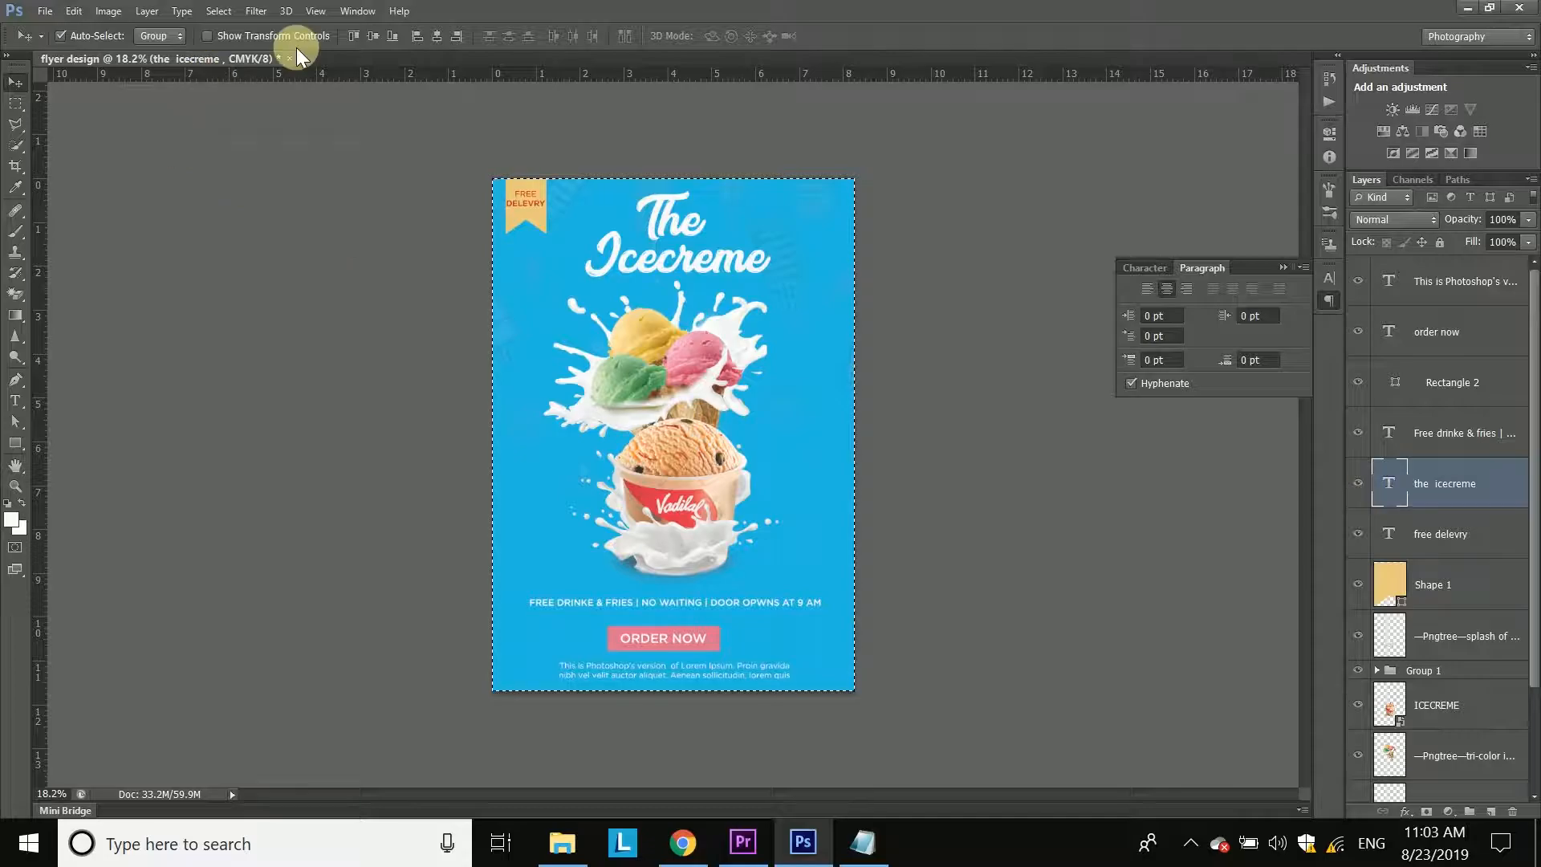
left_click(438, 37)
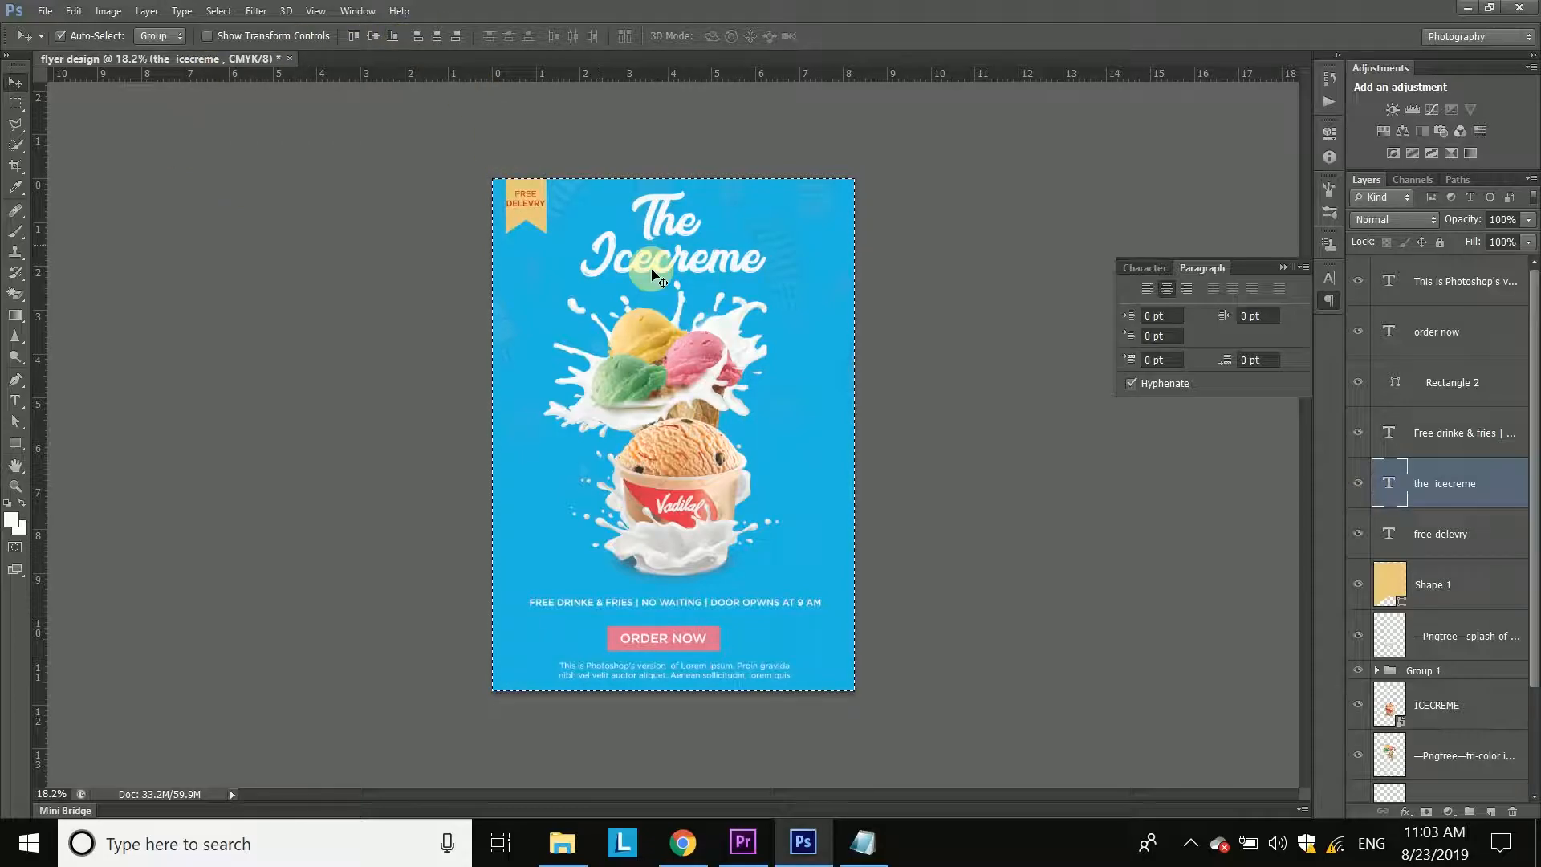
left_click(1477, 439)
left_click(435, 36)
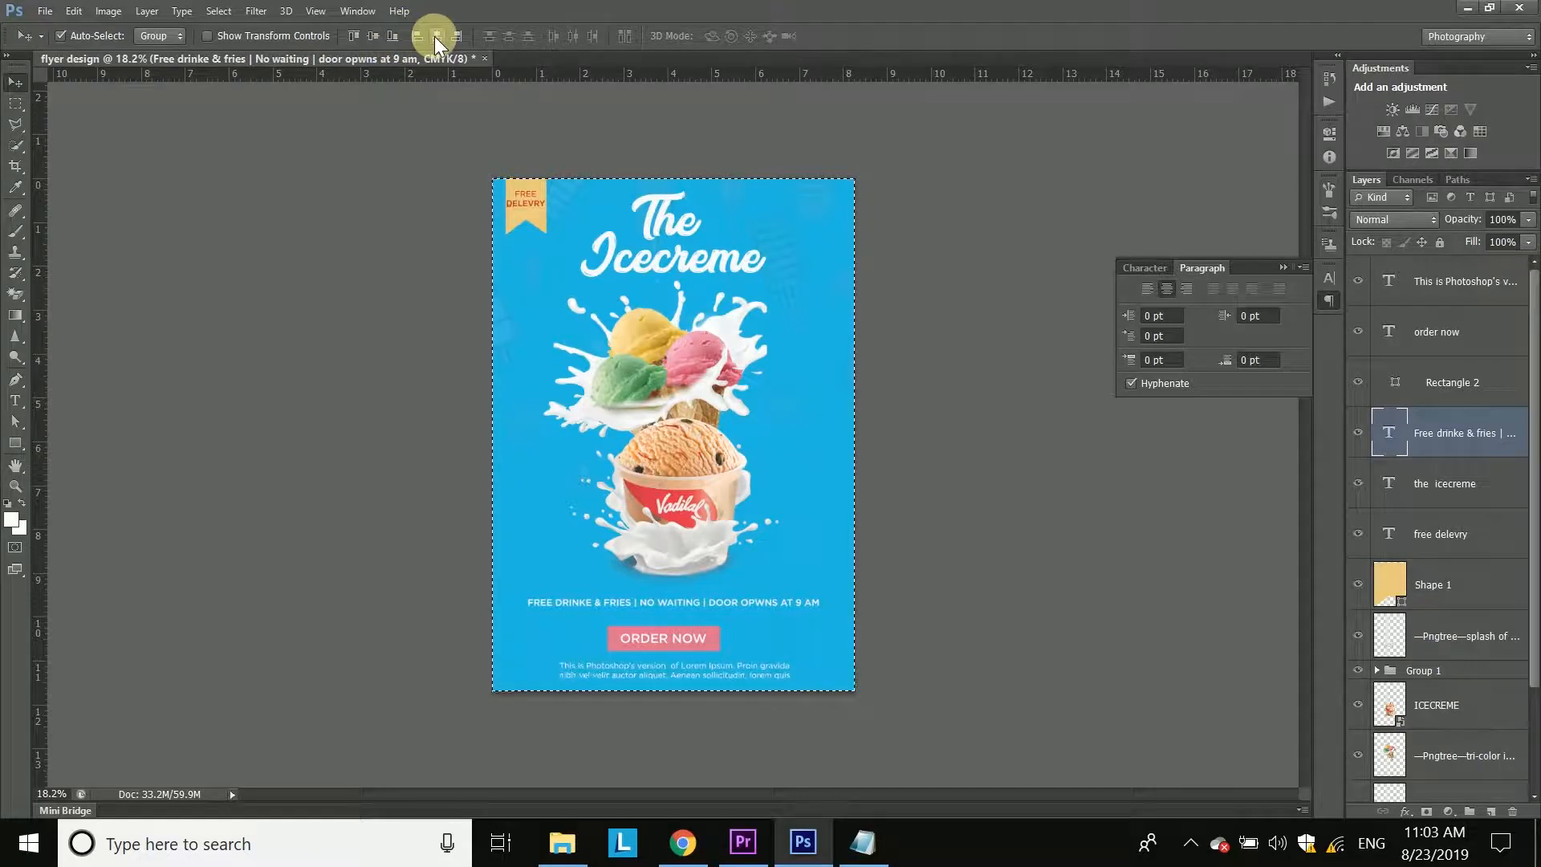
Step: Group the order now text with Rectangle 2 and centre the group horizontally on the canvas
left_click(1458, 346)
left_click(1457, 384, "shift")
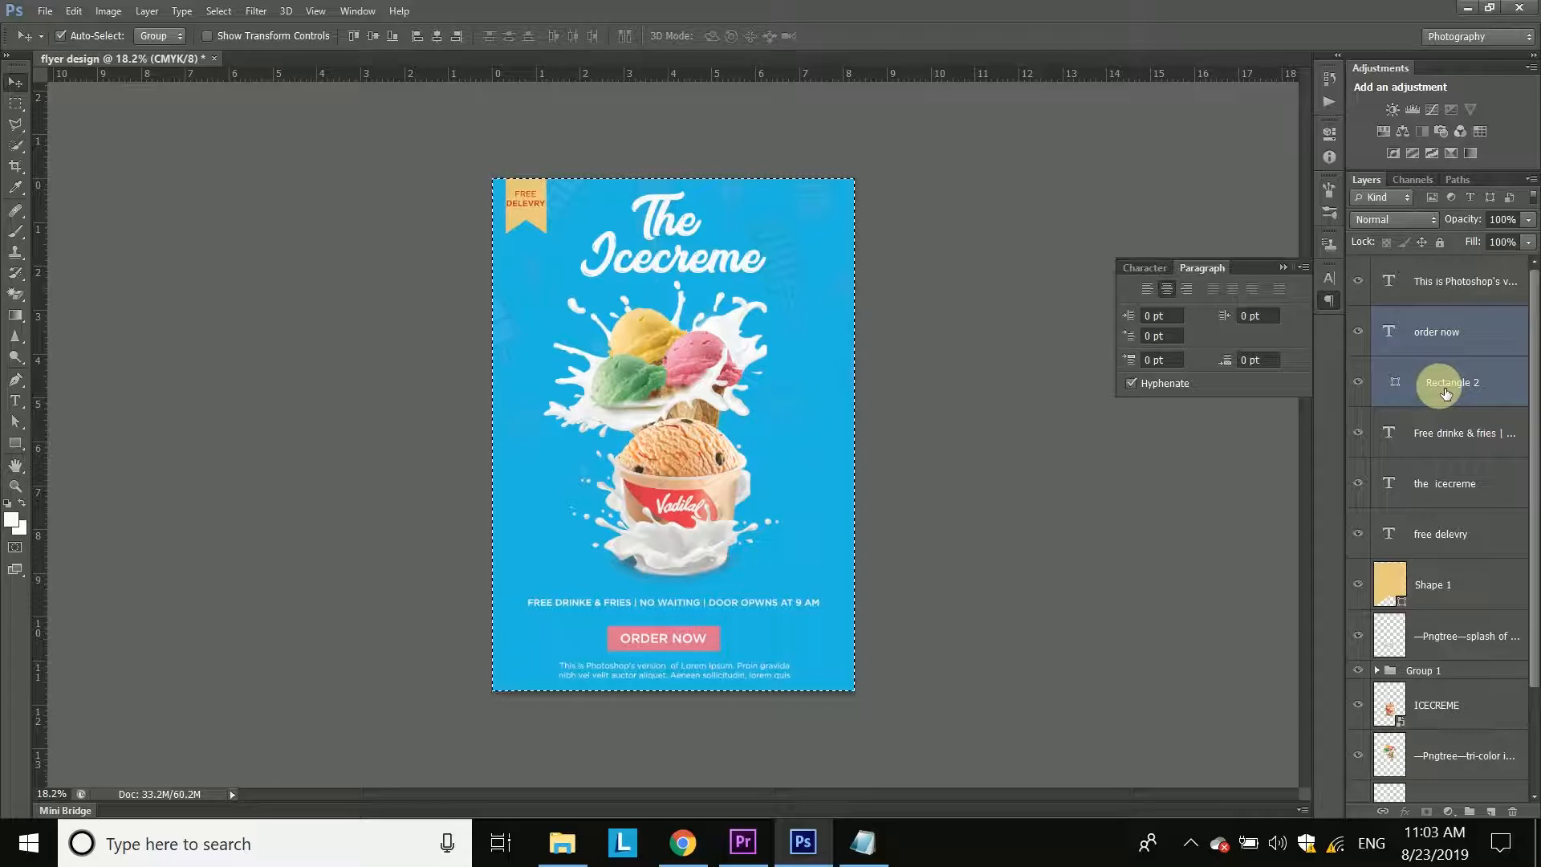
left_click_drag(1470, 388, 1472, 812)
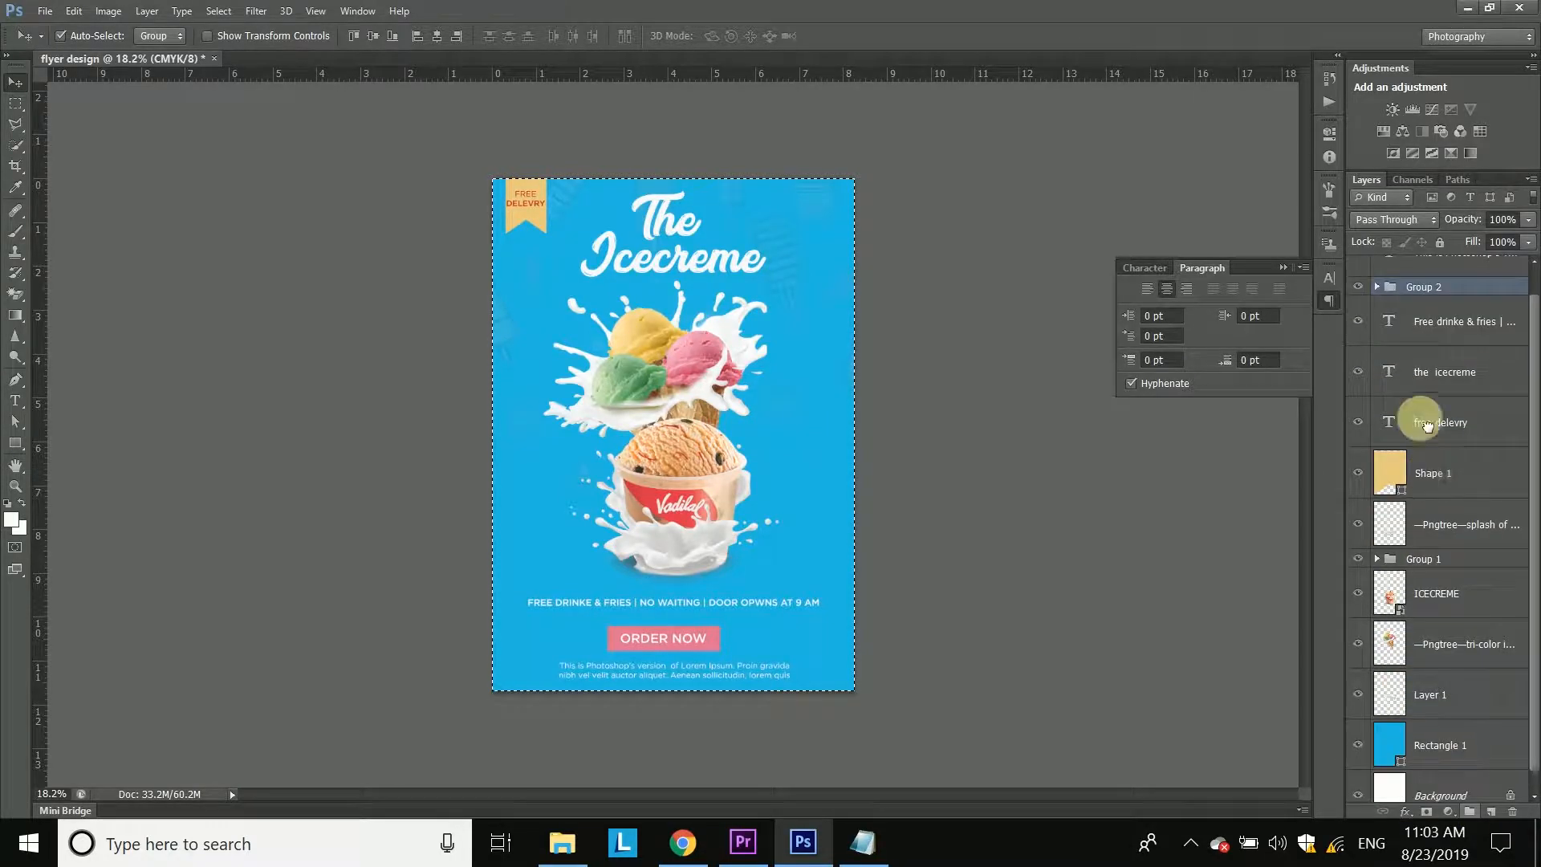
left_click(434, 36)
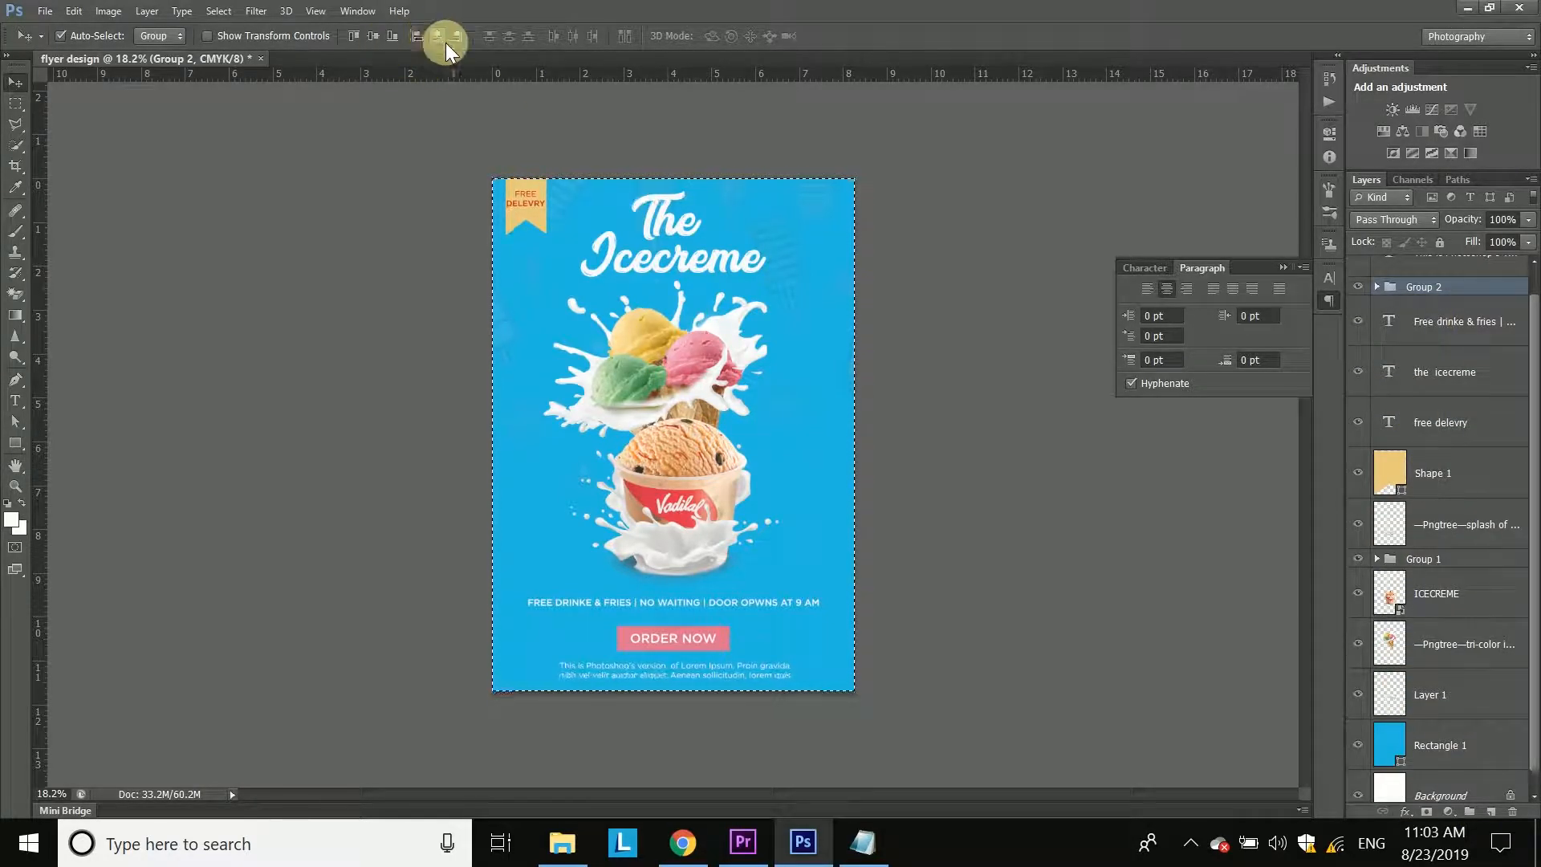
Step: Name the button group "order now" and centre the Lorem Ipsum paragraph horizontally on the canvas
double_click(1421, 289)
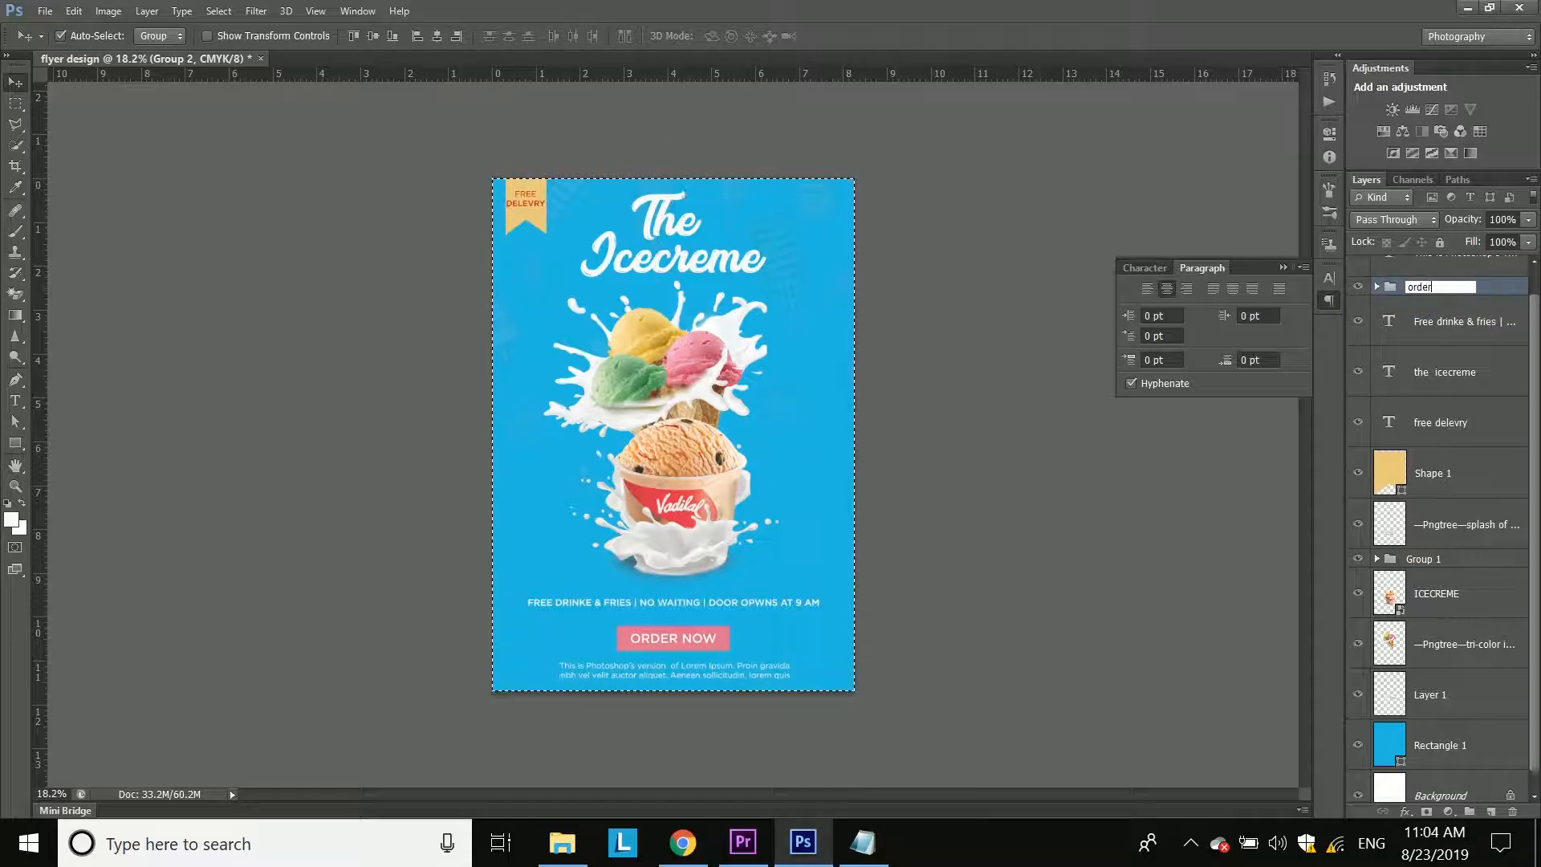
scroll(1454, 302, "up", 1)
left_click(1455, 293)
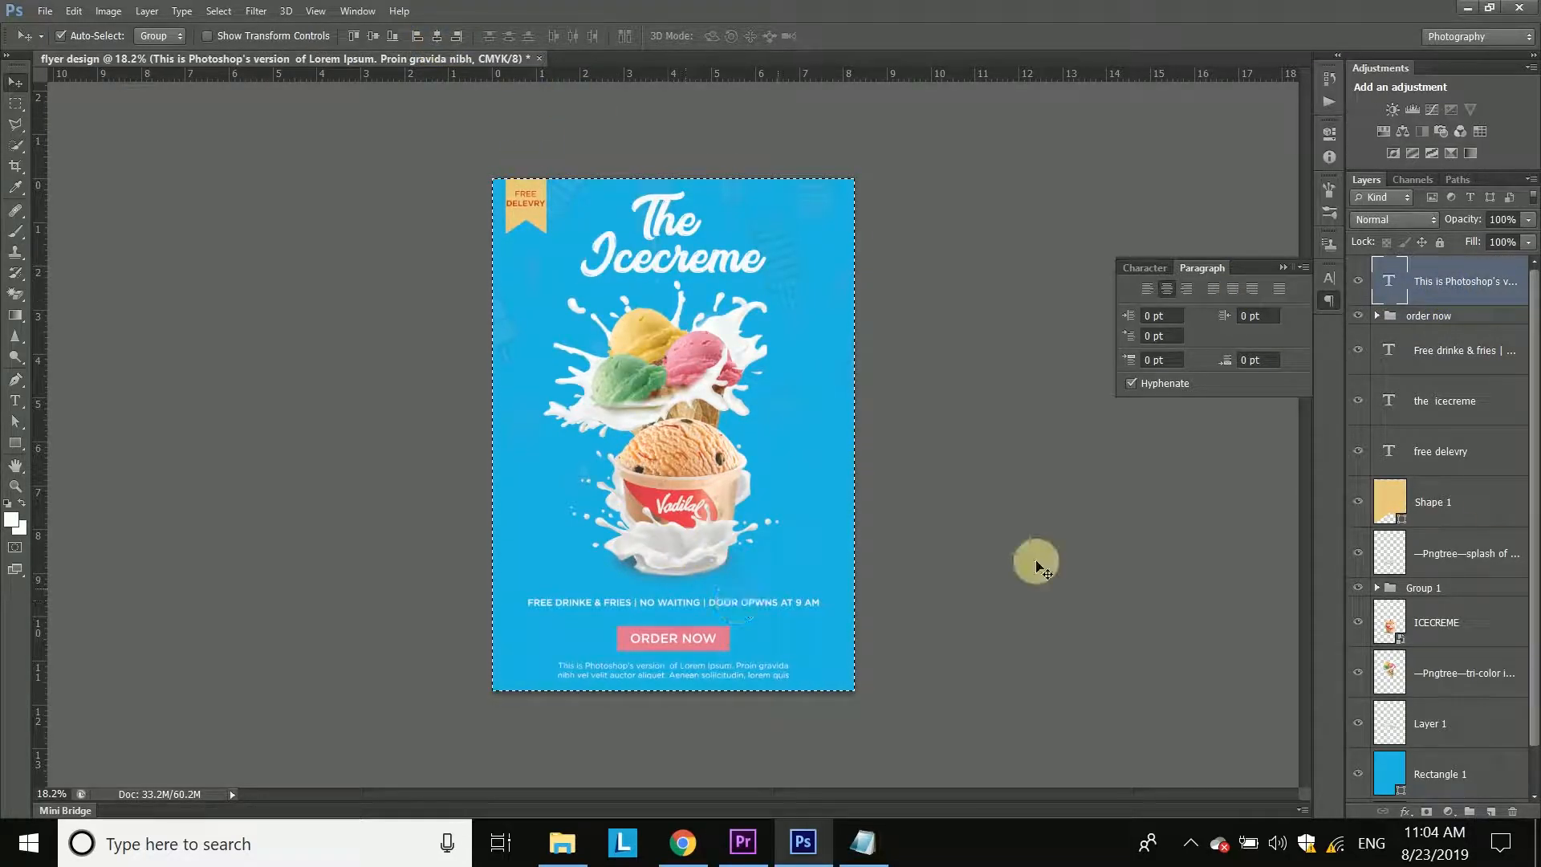
Step: Group the milk splash, ICECREME, tri-color ice cream and Rectangle 1 layers into a group named "ic"
scroll(1437, 450, "down", 1)
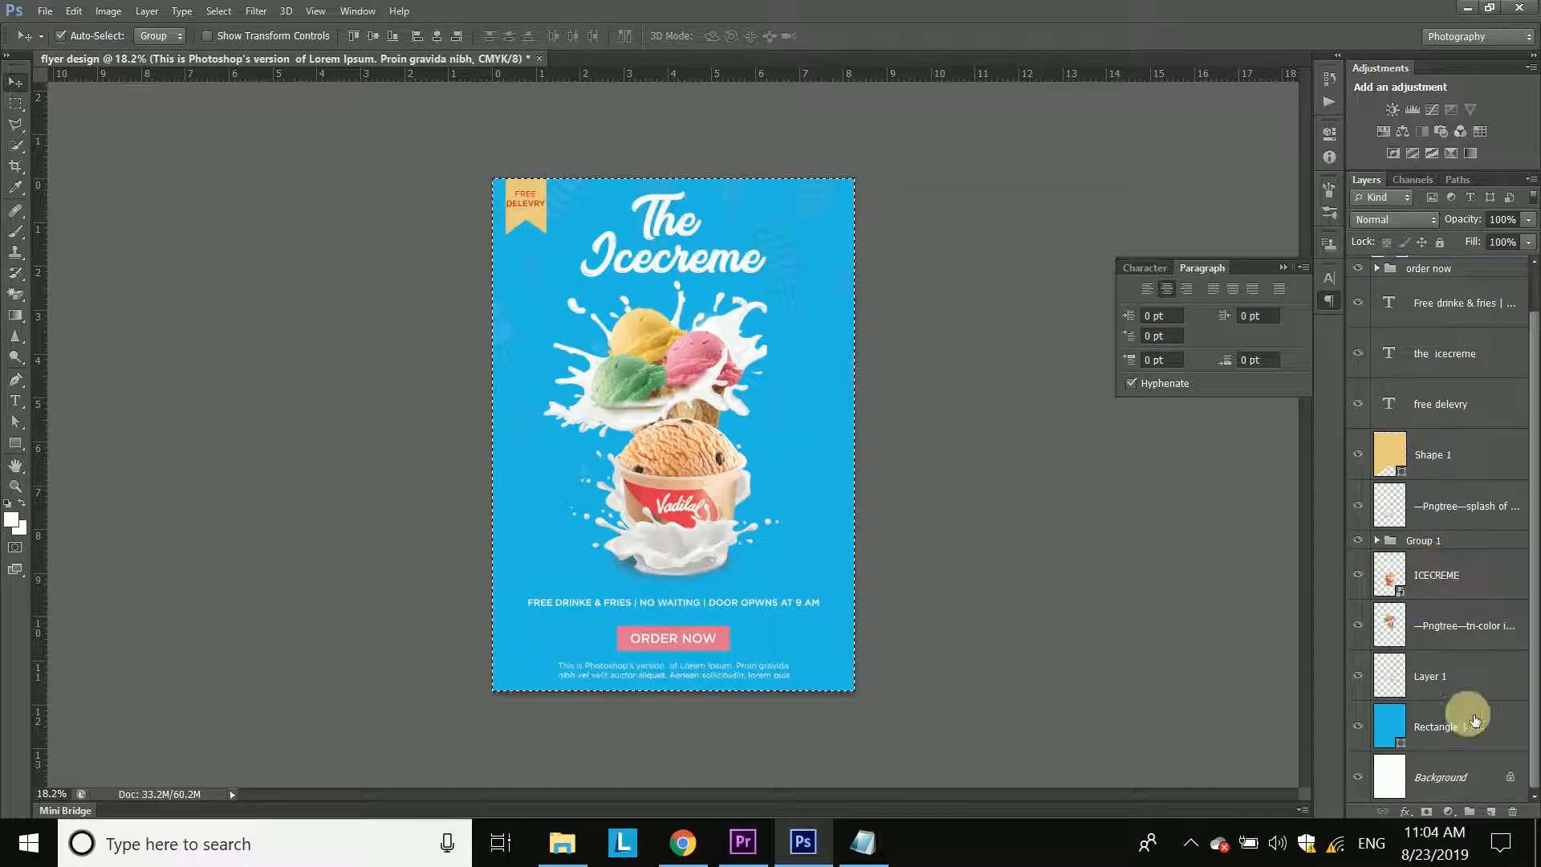
left_click(1457, 626)
left_click(1449, 582, "shift")
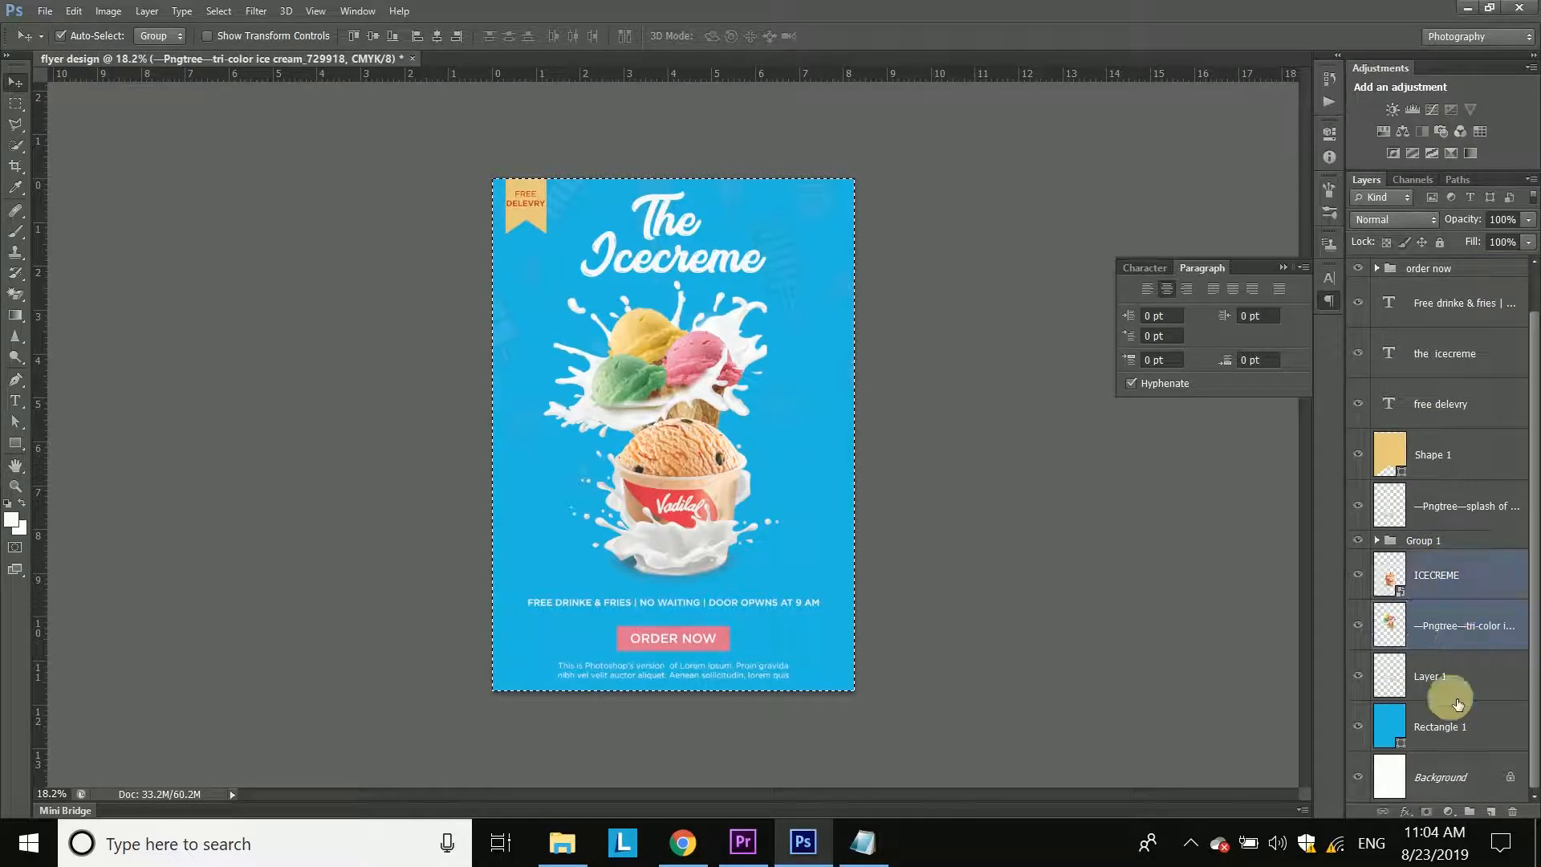
left_click(1445, 727, "ctrl")
left_click(1466, 508, "ctrl")
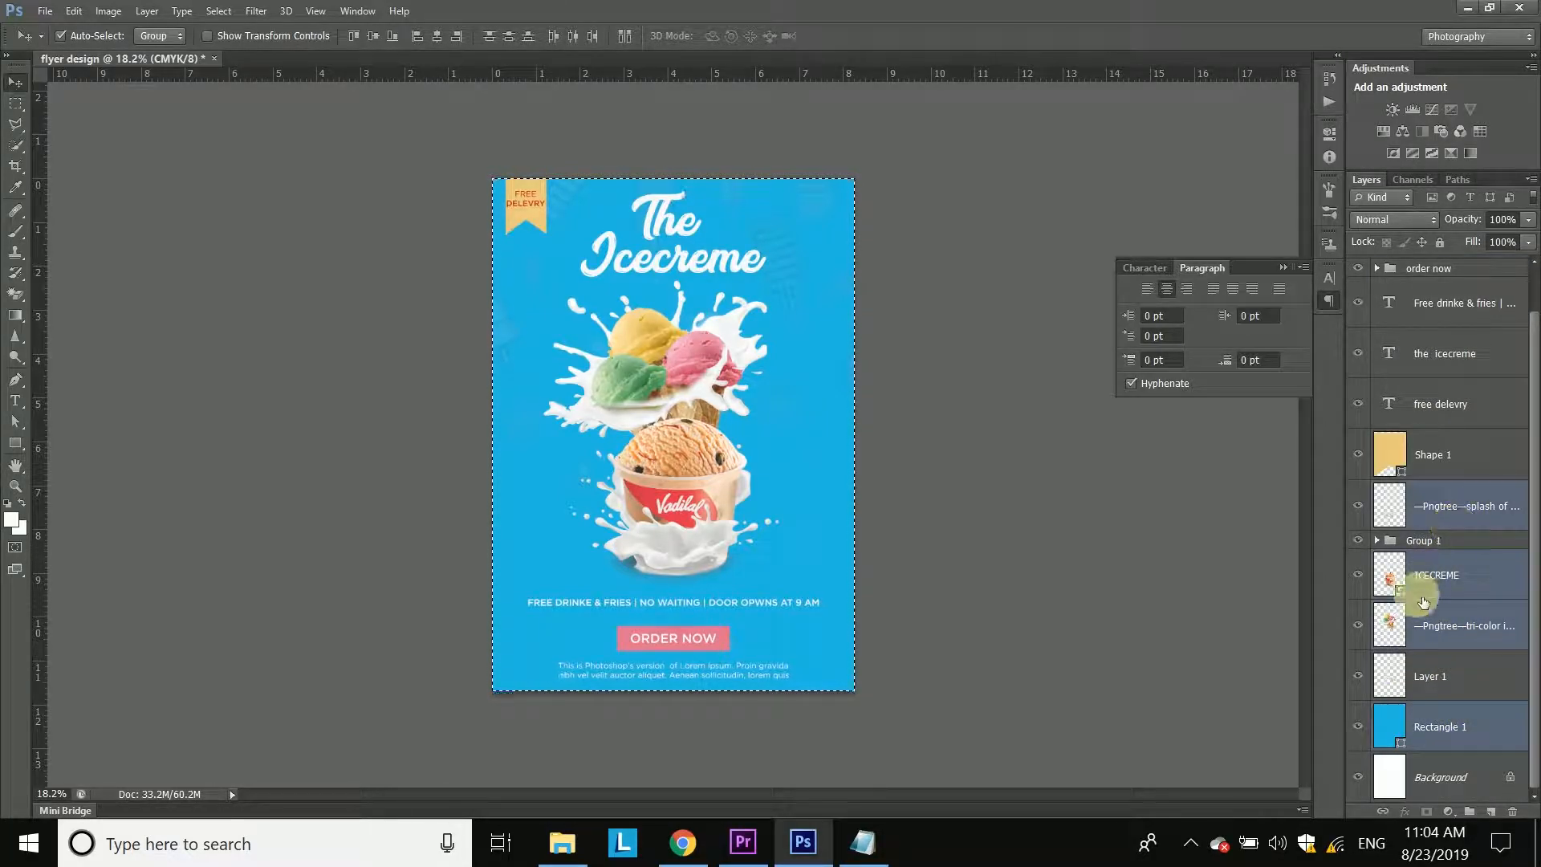
left_click_drag(1436, 630, 1470, 813)
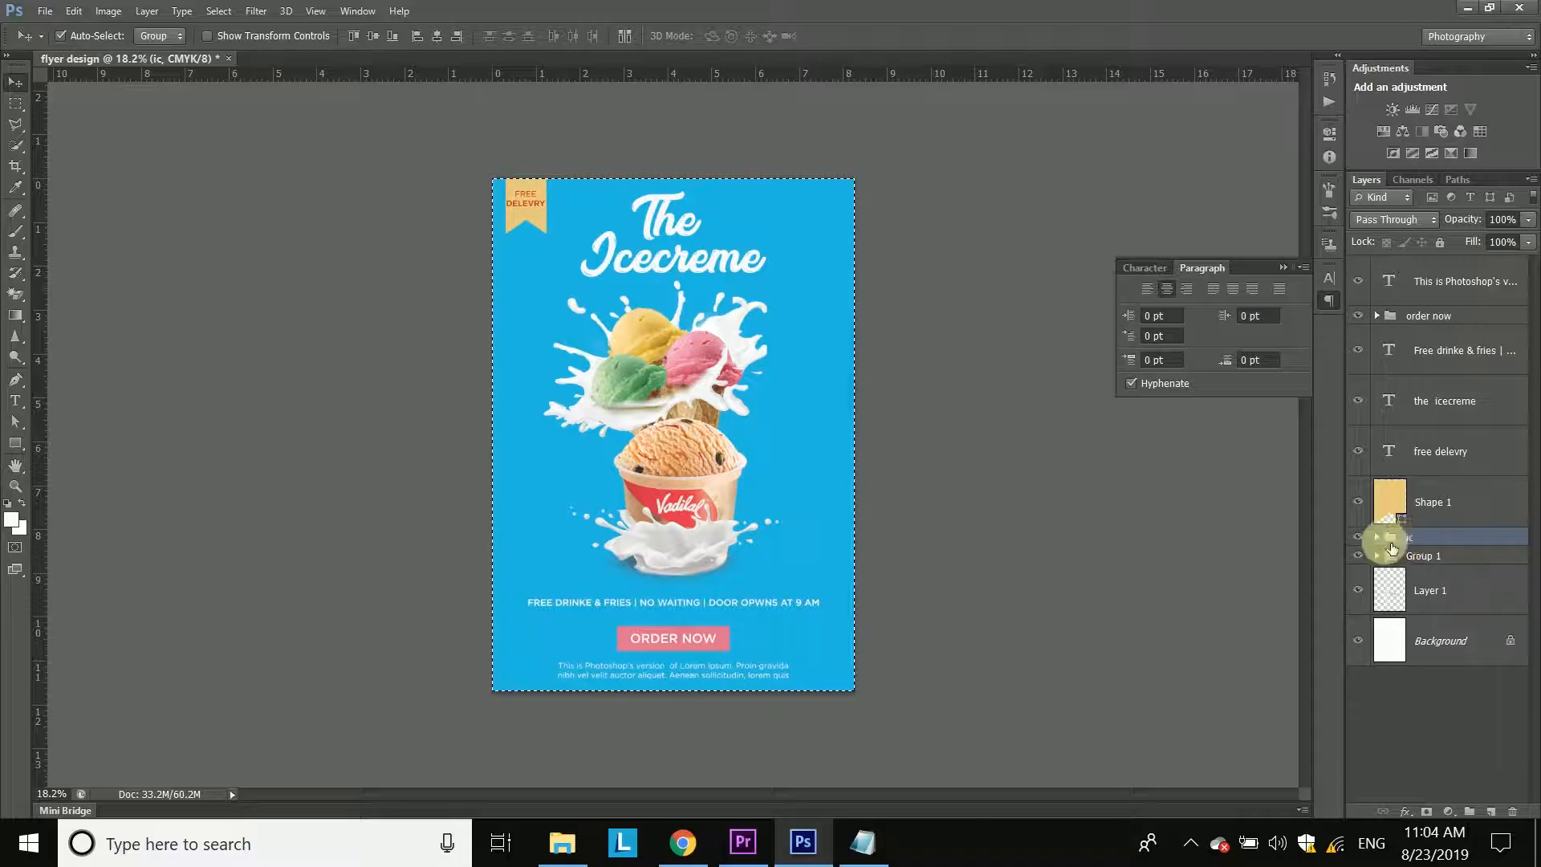
Step: Move Layer 1 into the ic group directly above Rectangle 1, collapse the group and clear the canvas selection
left_click(1377, 538)
left_click(1460, 591)
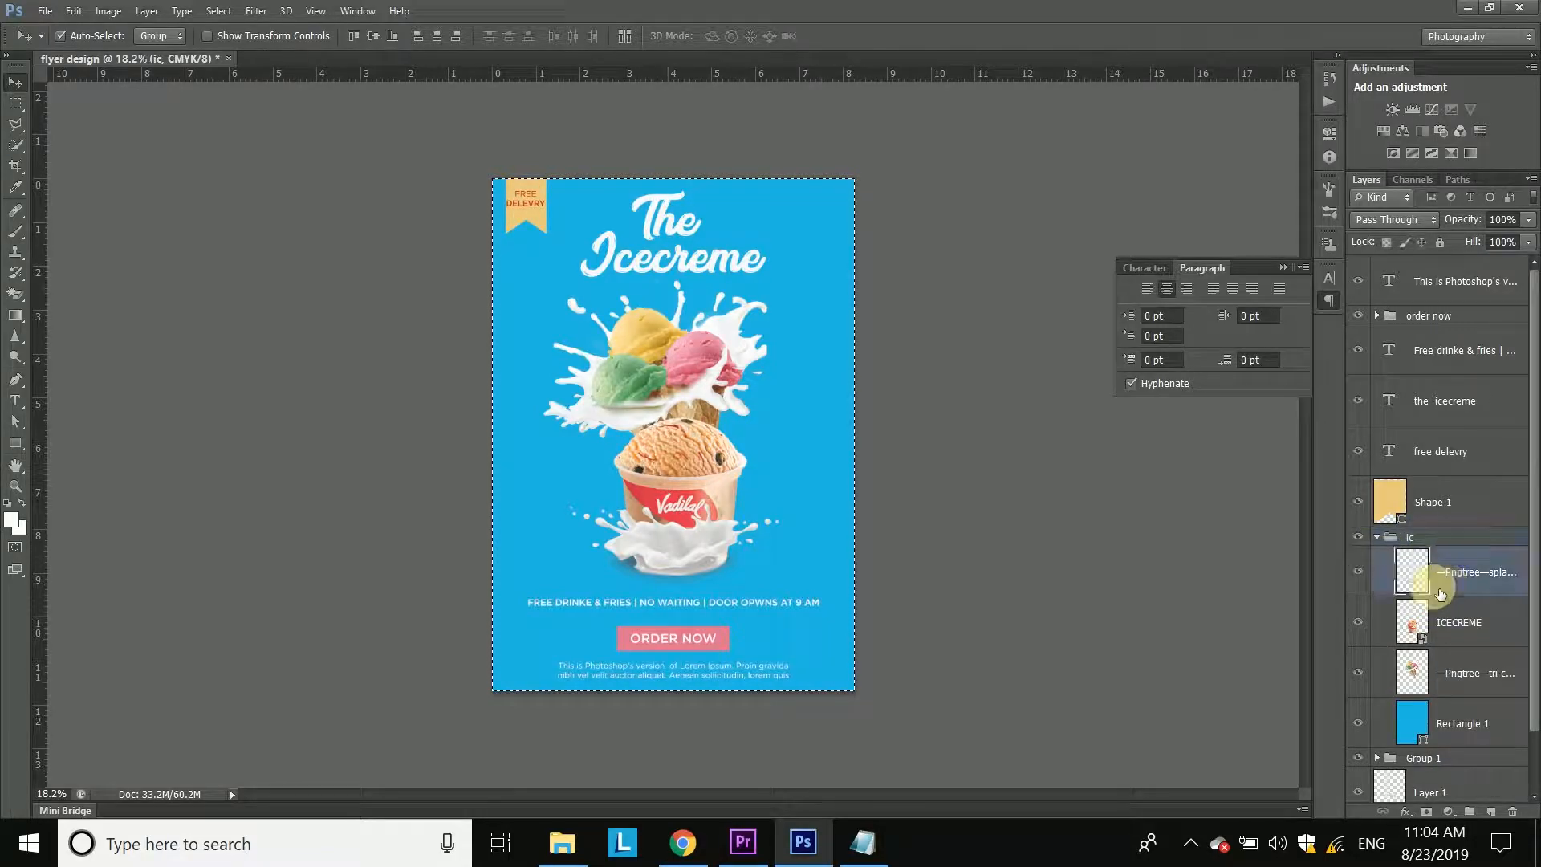
scroll(1437, 735, "down", 1)
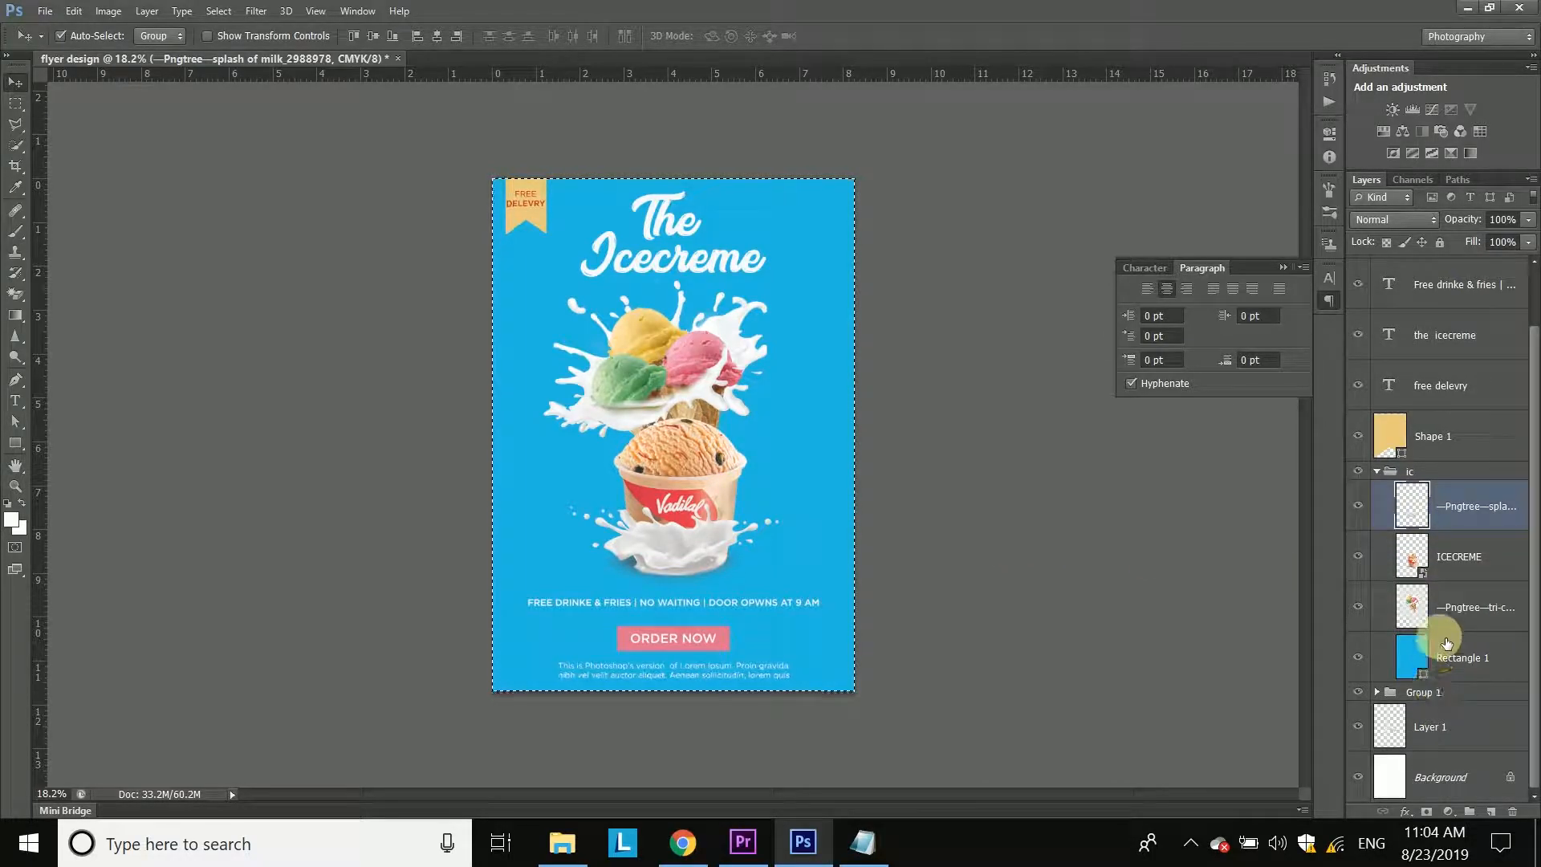
scroll(1365, 602, "up", 1)
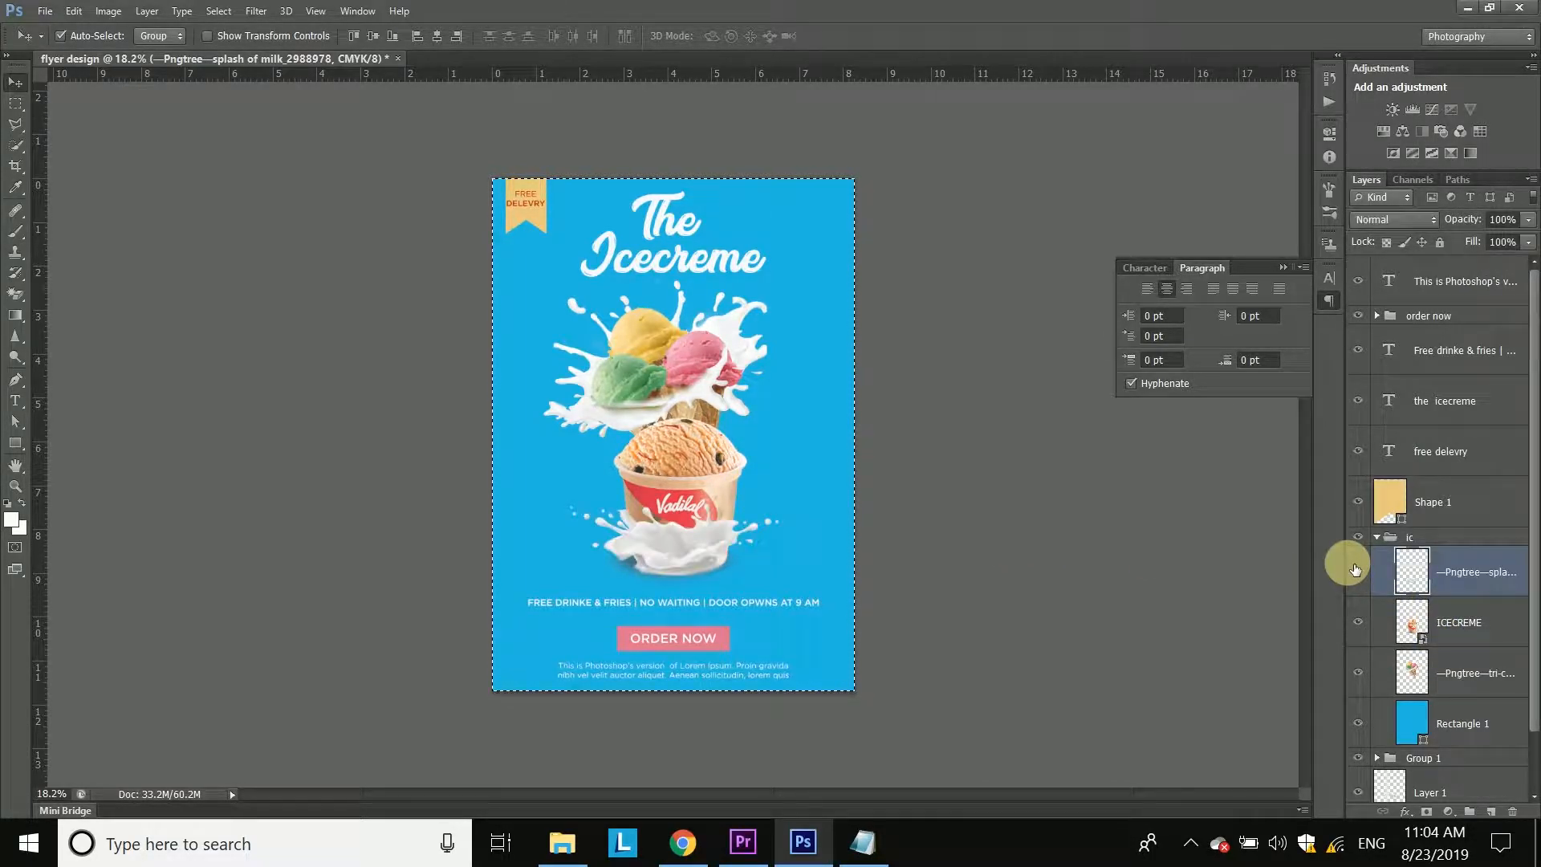
left_click_drag(1387, 540, 1398, 547)
left_click_drag(1421, 636, 1433, 835)
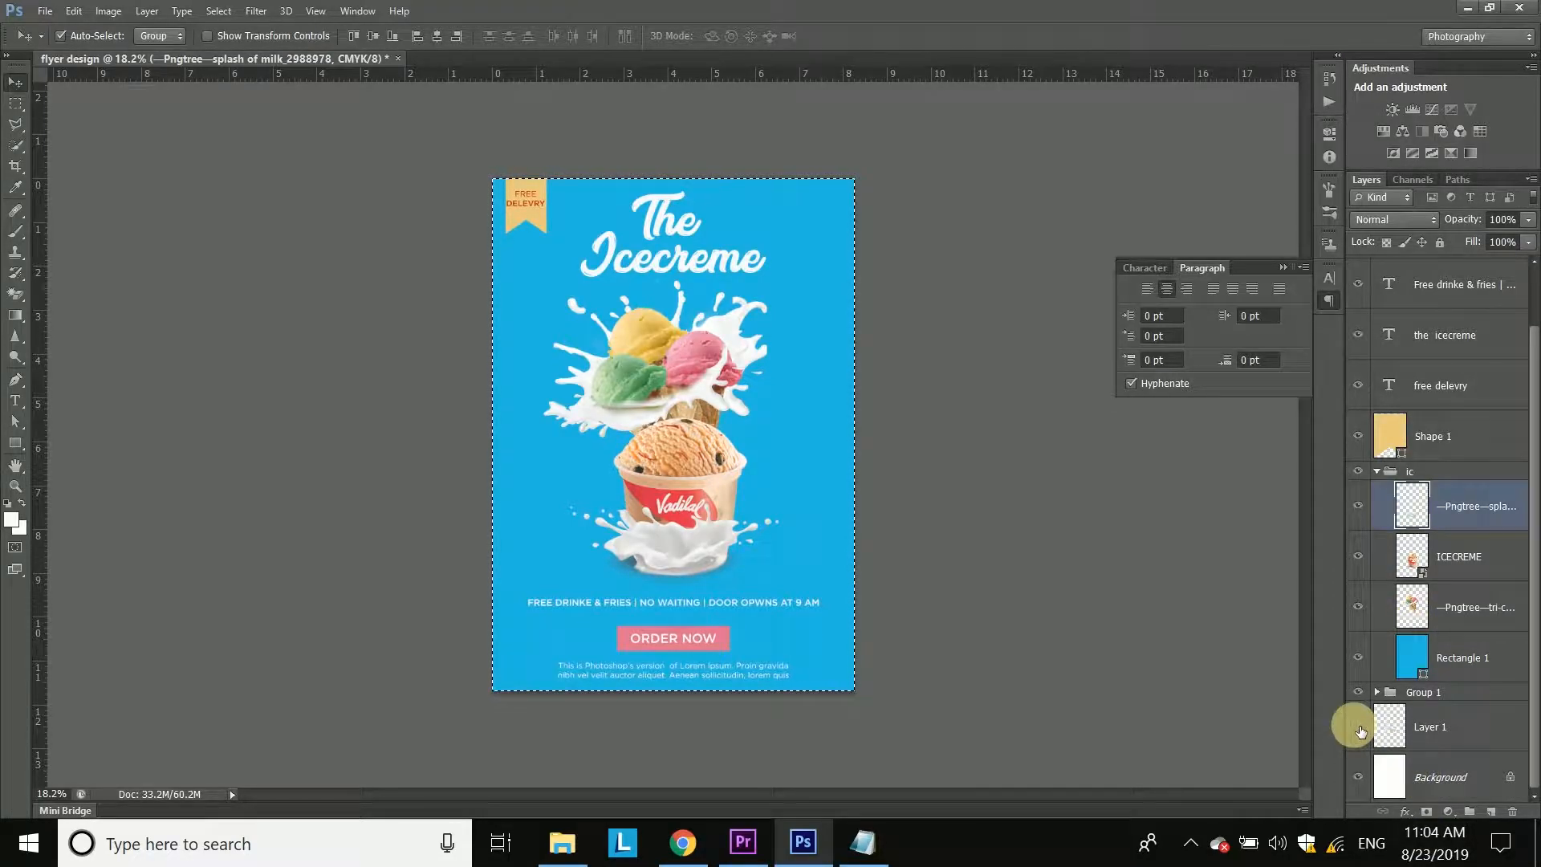
left_click(1431, 734)
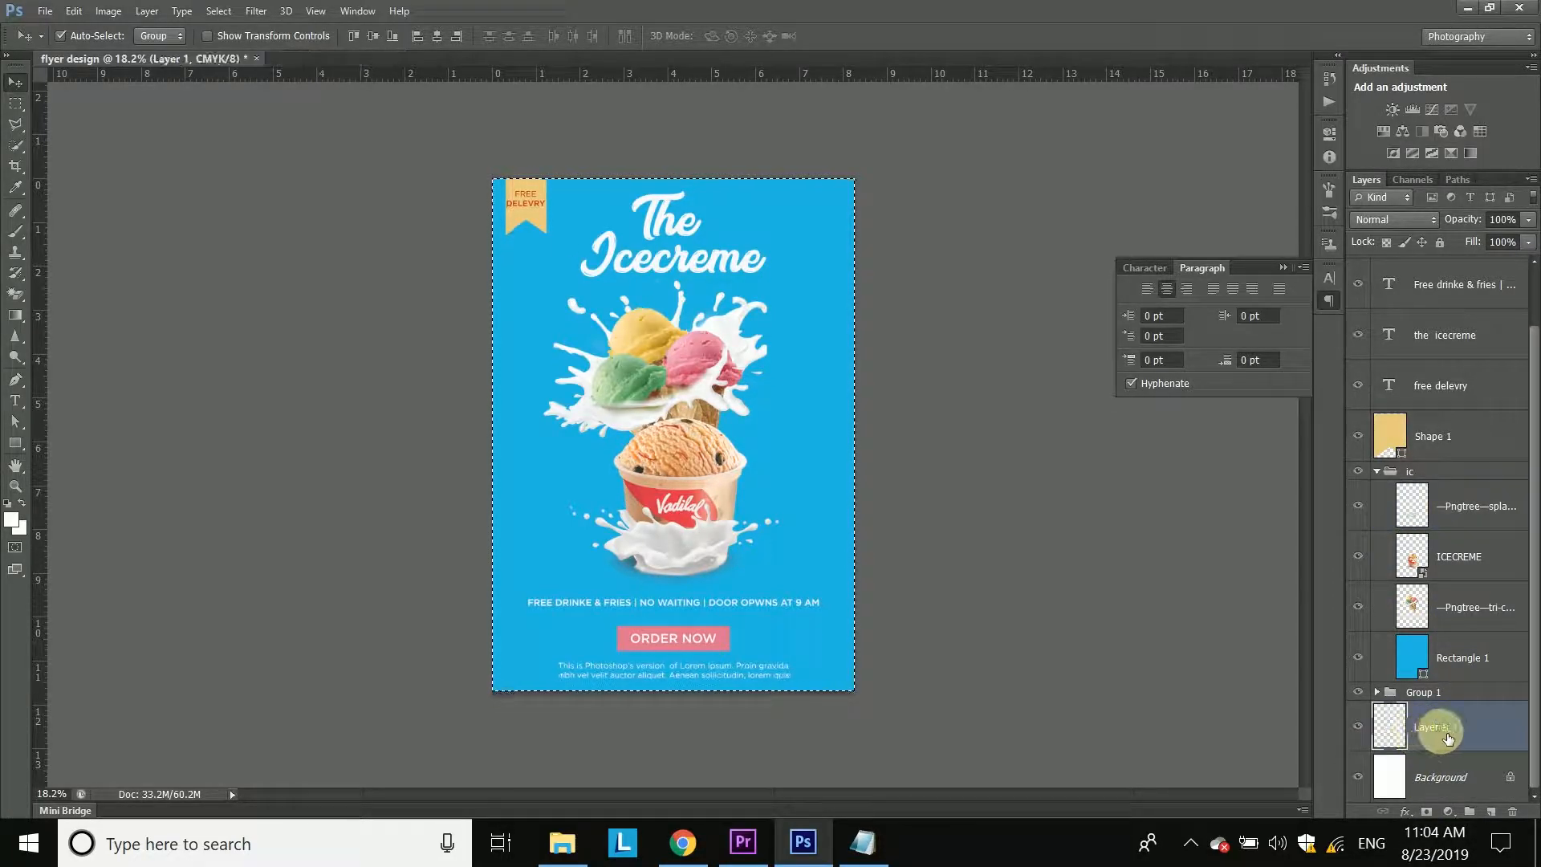
left_click_drag(1398, 758, 1502, 684)
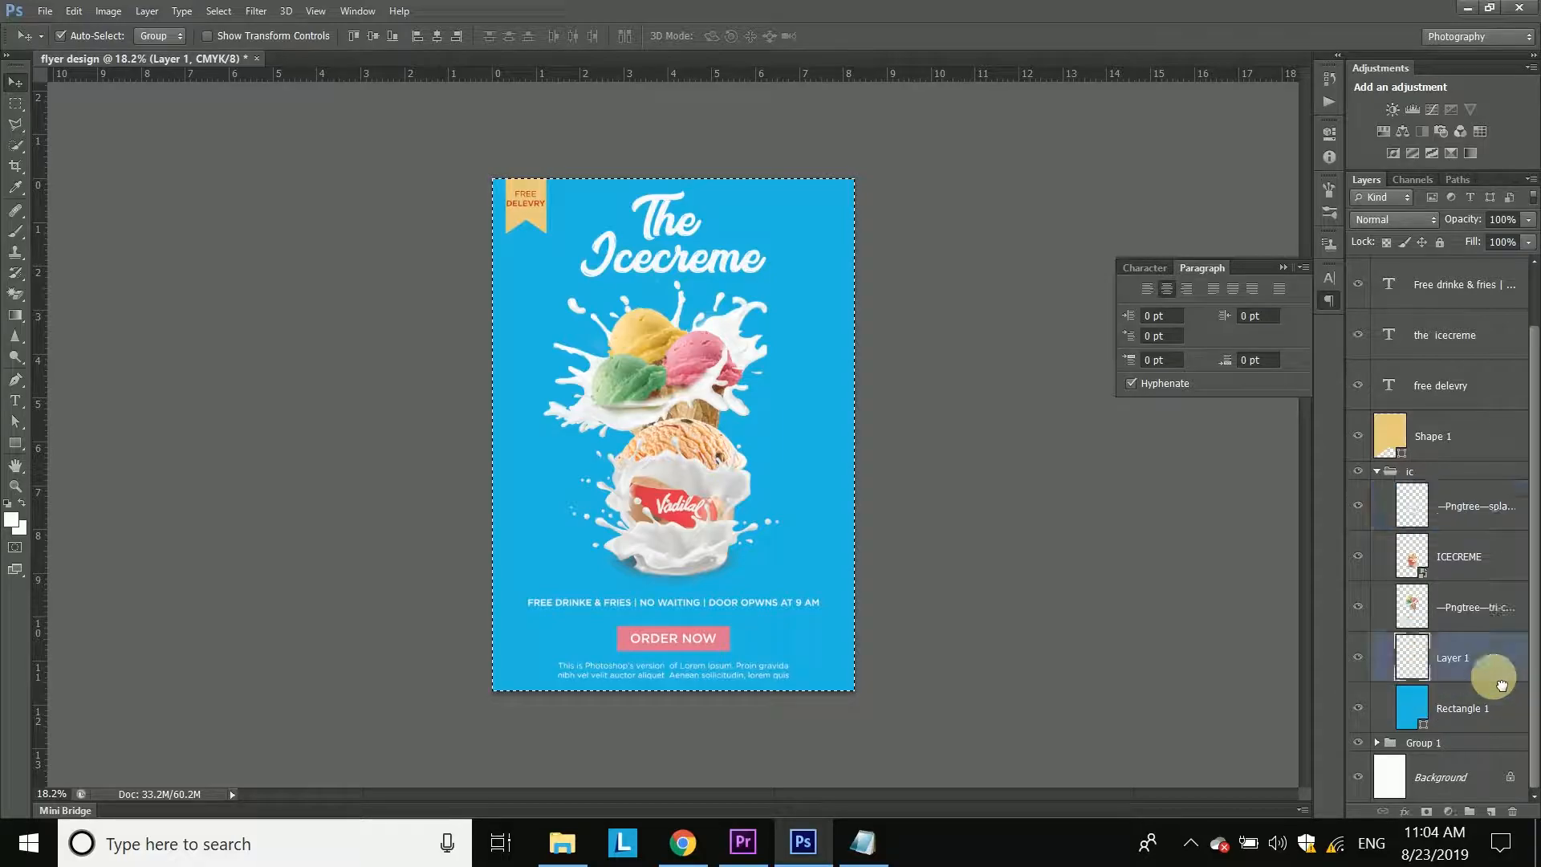
left_click(1377, 472)
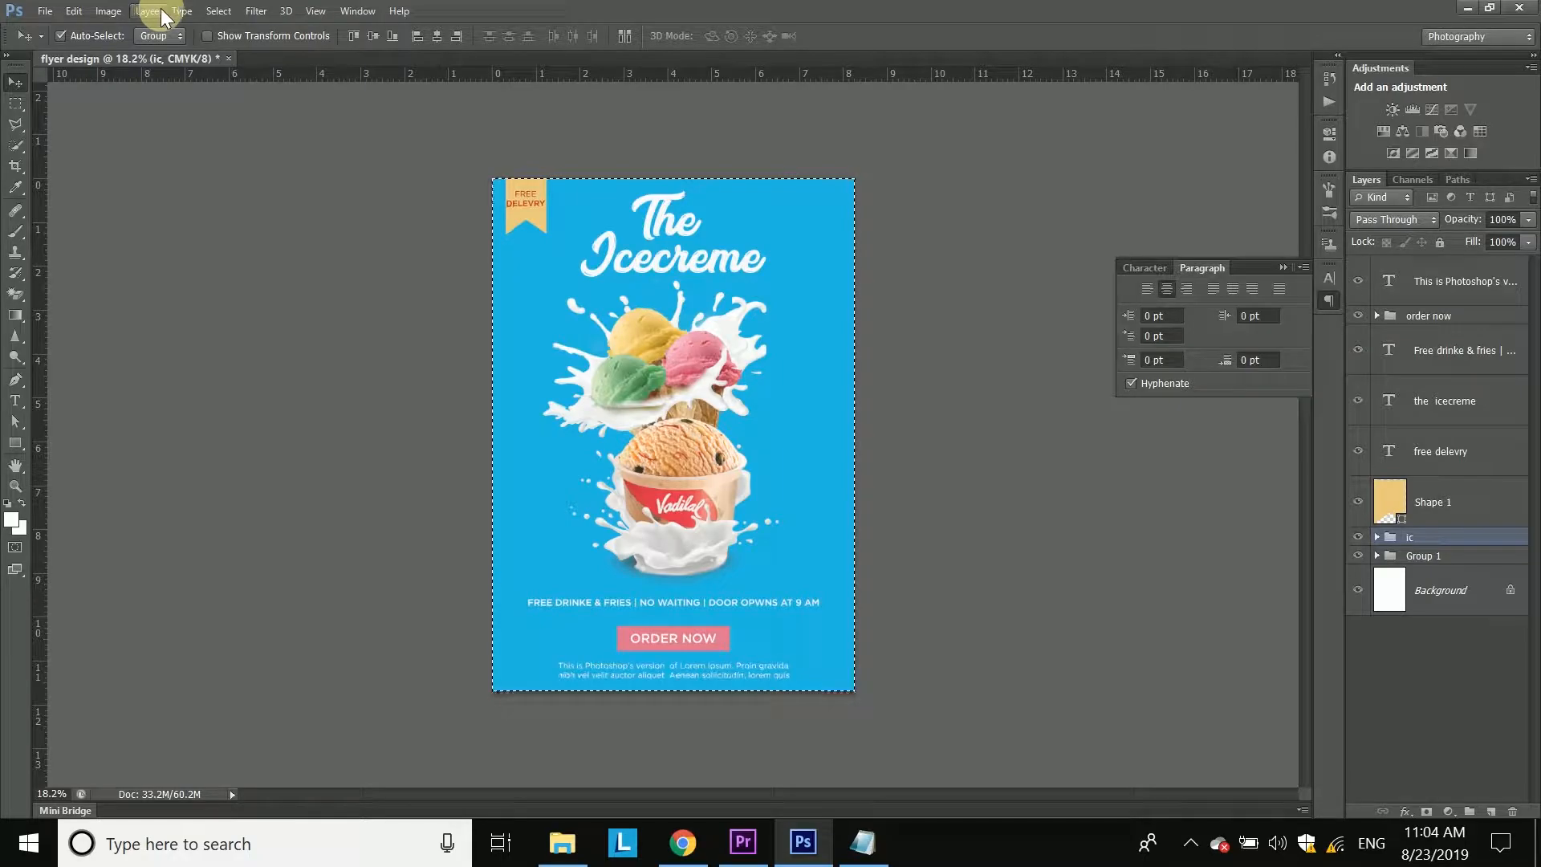
left_click(218, 10)
left_click(229, 55)
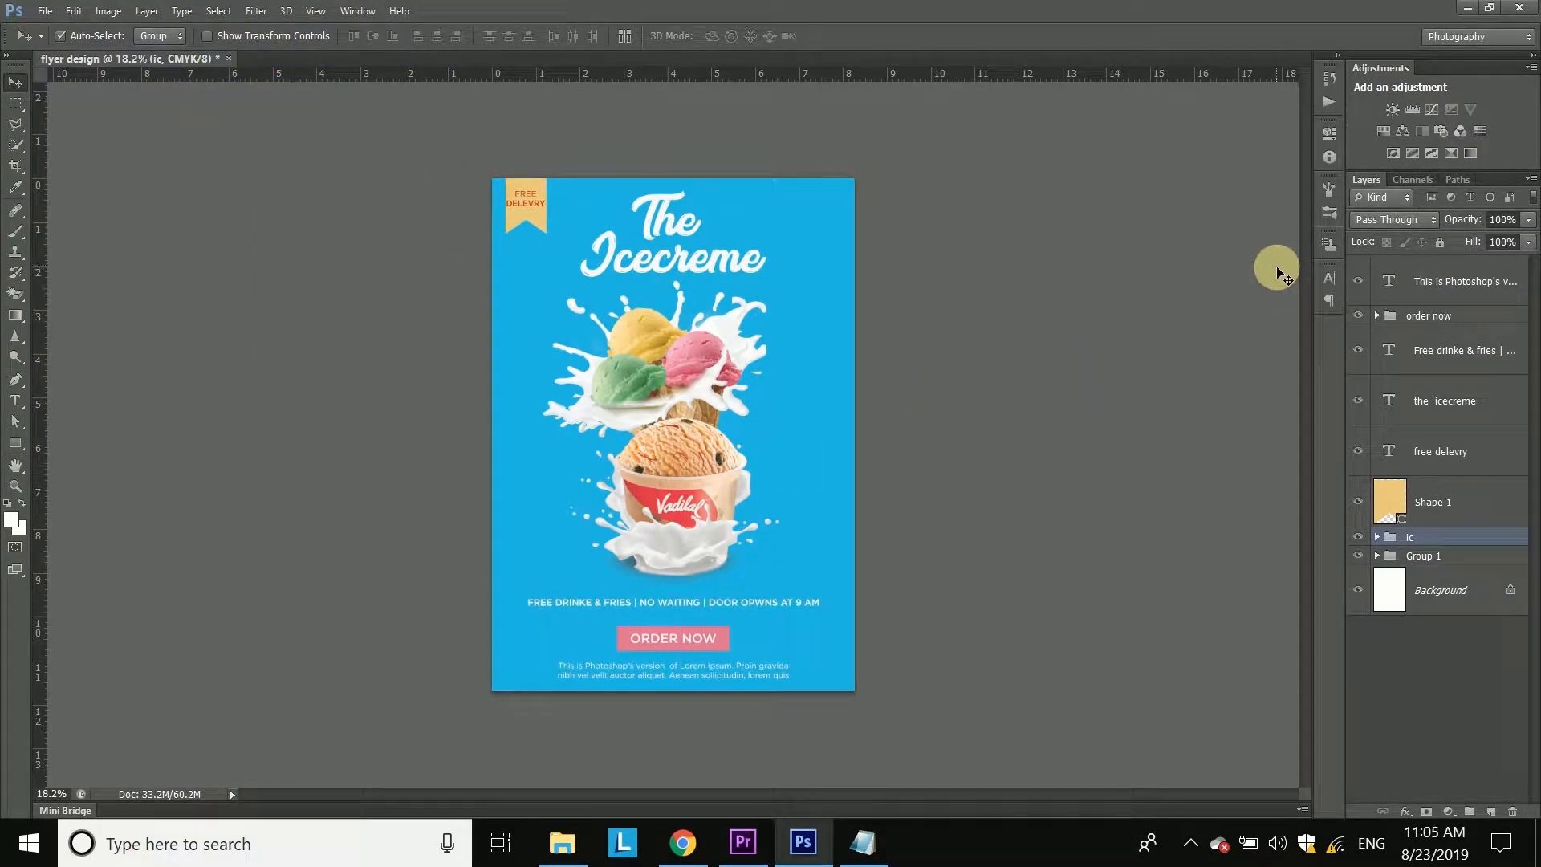
Step: Move the blue Rectangle 1 layer out of the ic group to just above the Background layer
left_click(1418, 554)
left_click(1390, 538)
left_click(1378, 538)
scroll(1370, 654, "down", 1)
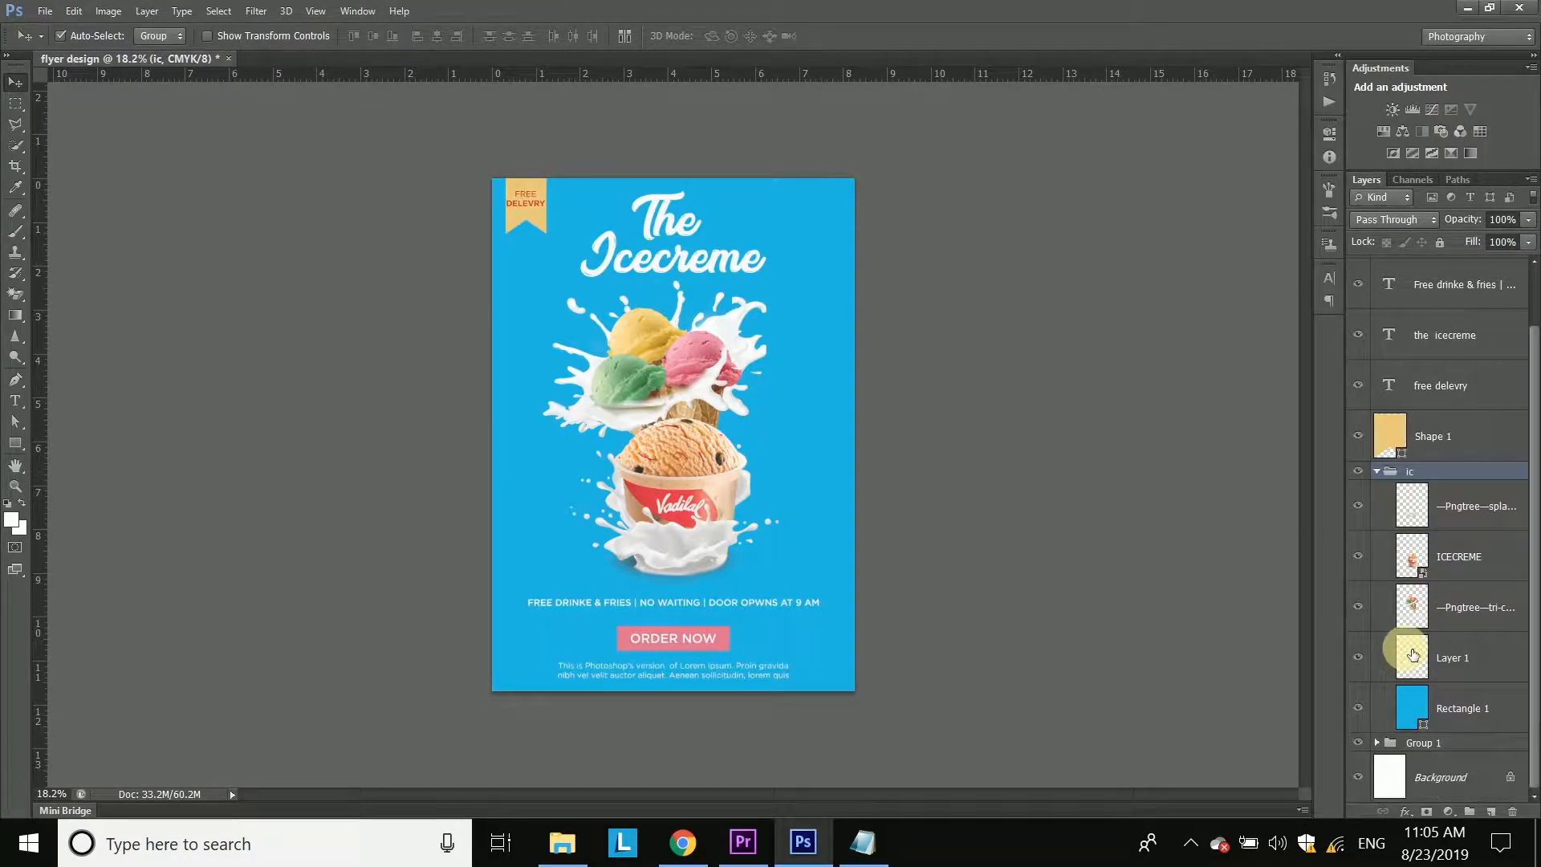
left_click(1486, 717)
left_click_drag(1486, 717, 1486, 754)
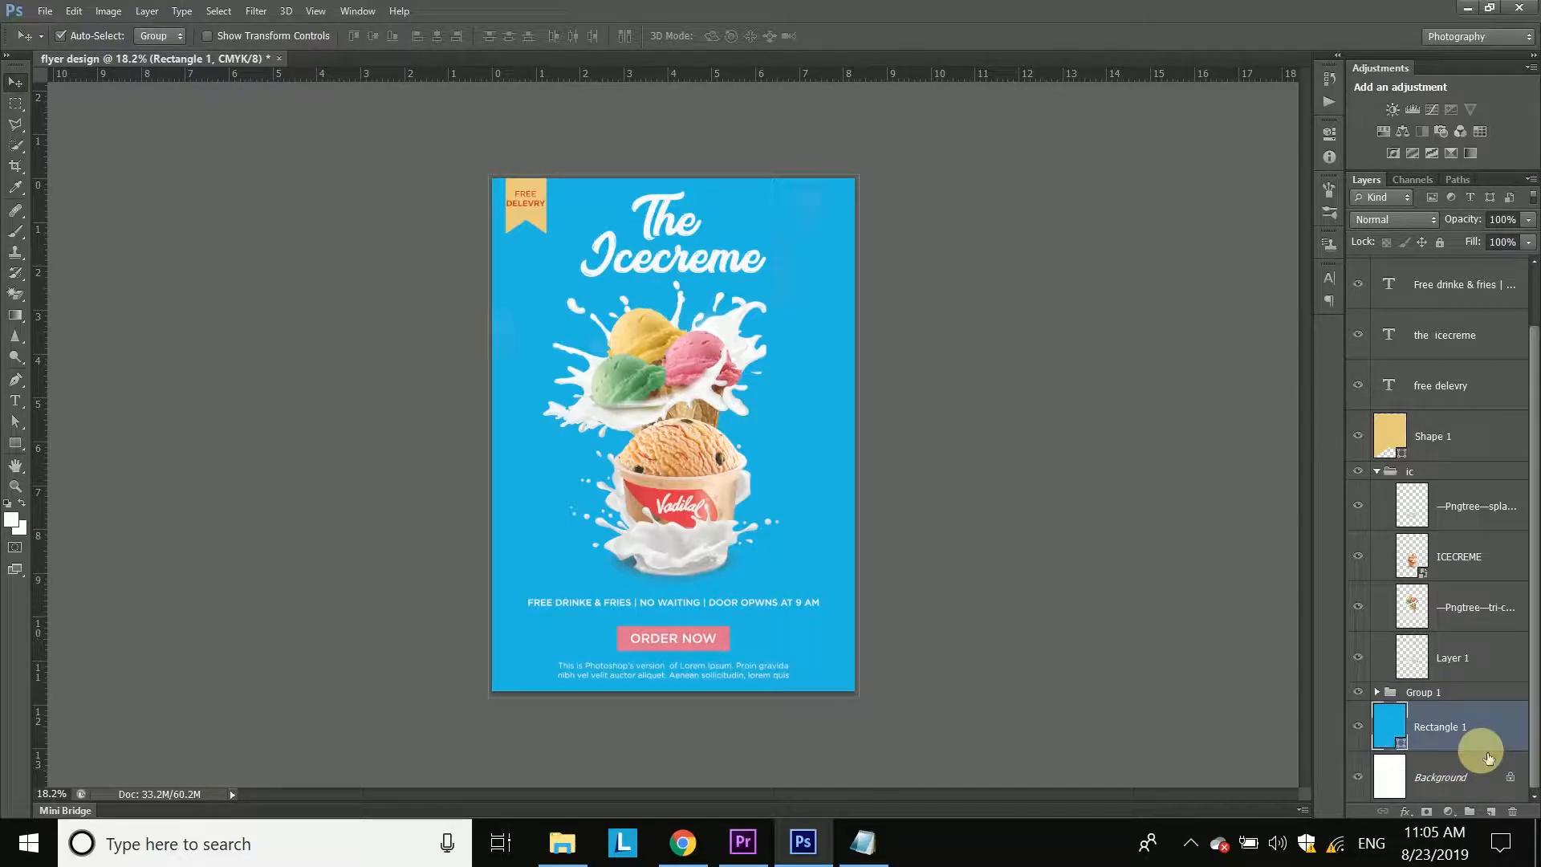
left_click(1226, 715)
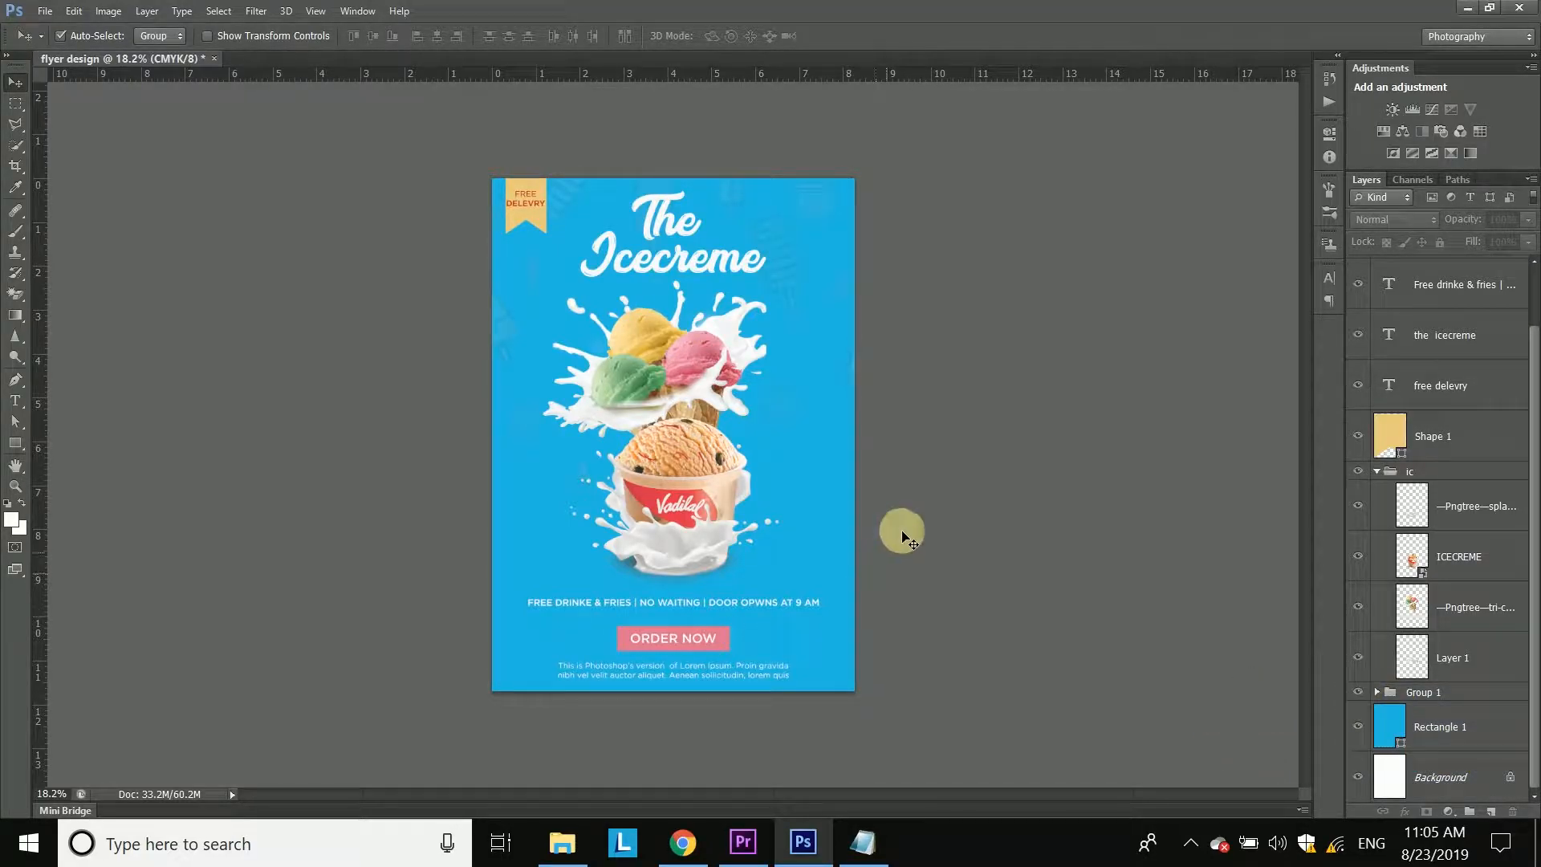
Step: Recolour the FREE DELEVRY banner text to a dark blue of about #0a7c98, sampled from the flyer background and darkened
left_click(559, 227)
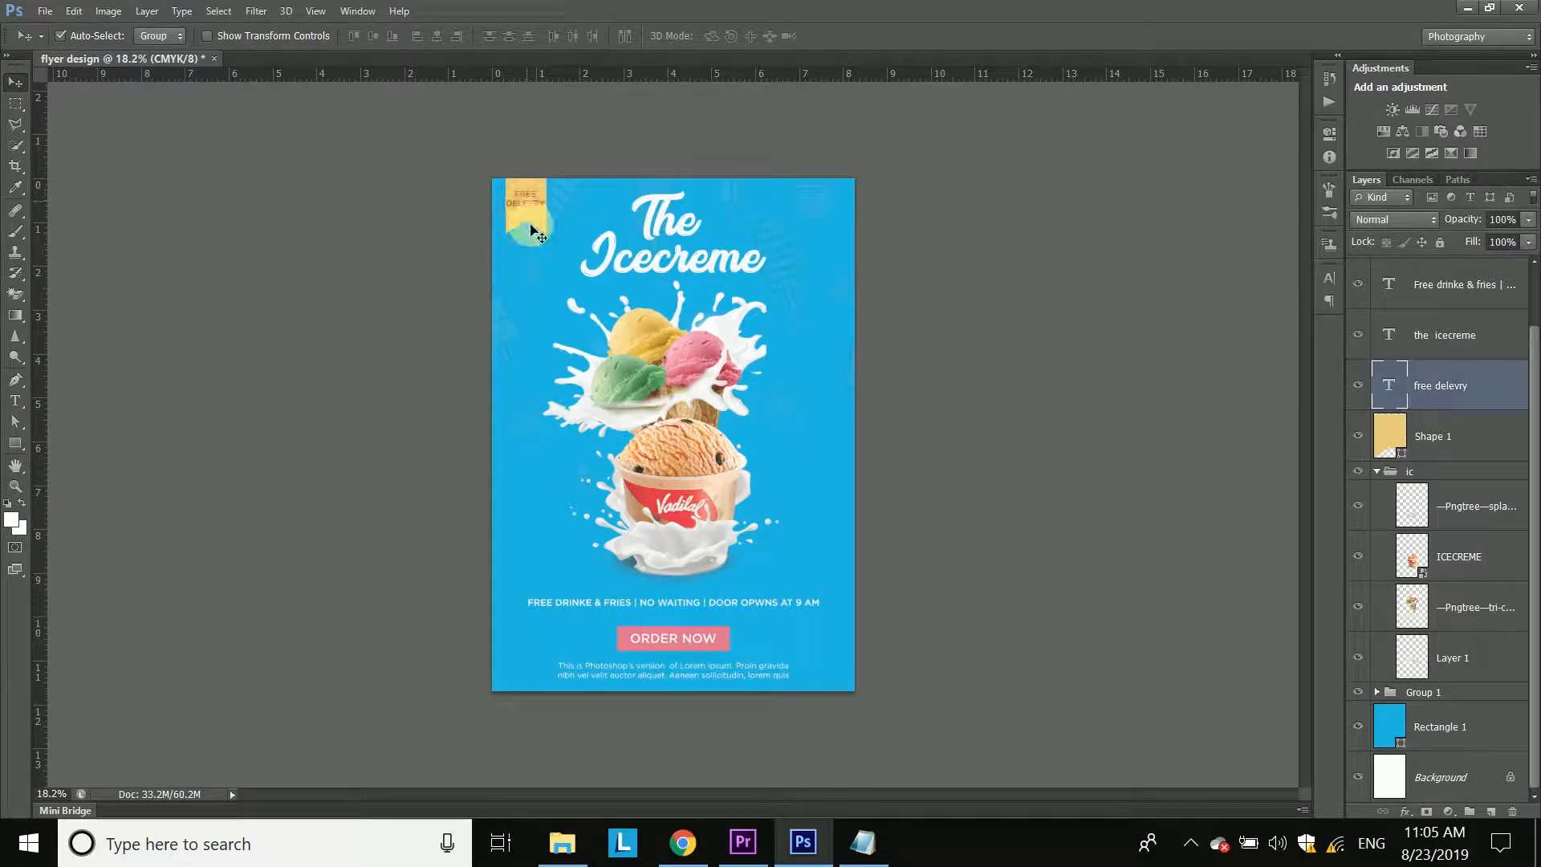
scroll(469, 208, "up", 3)
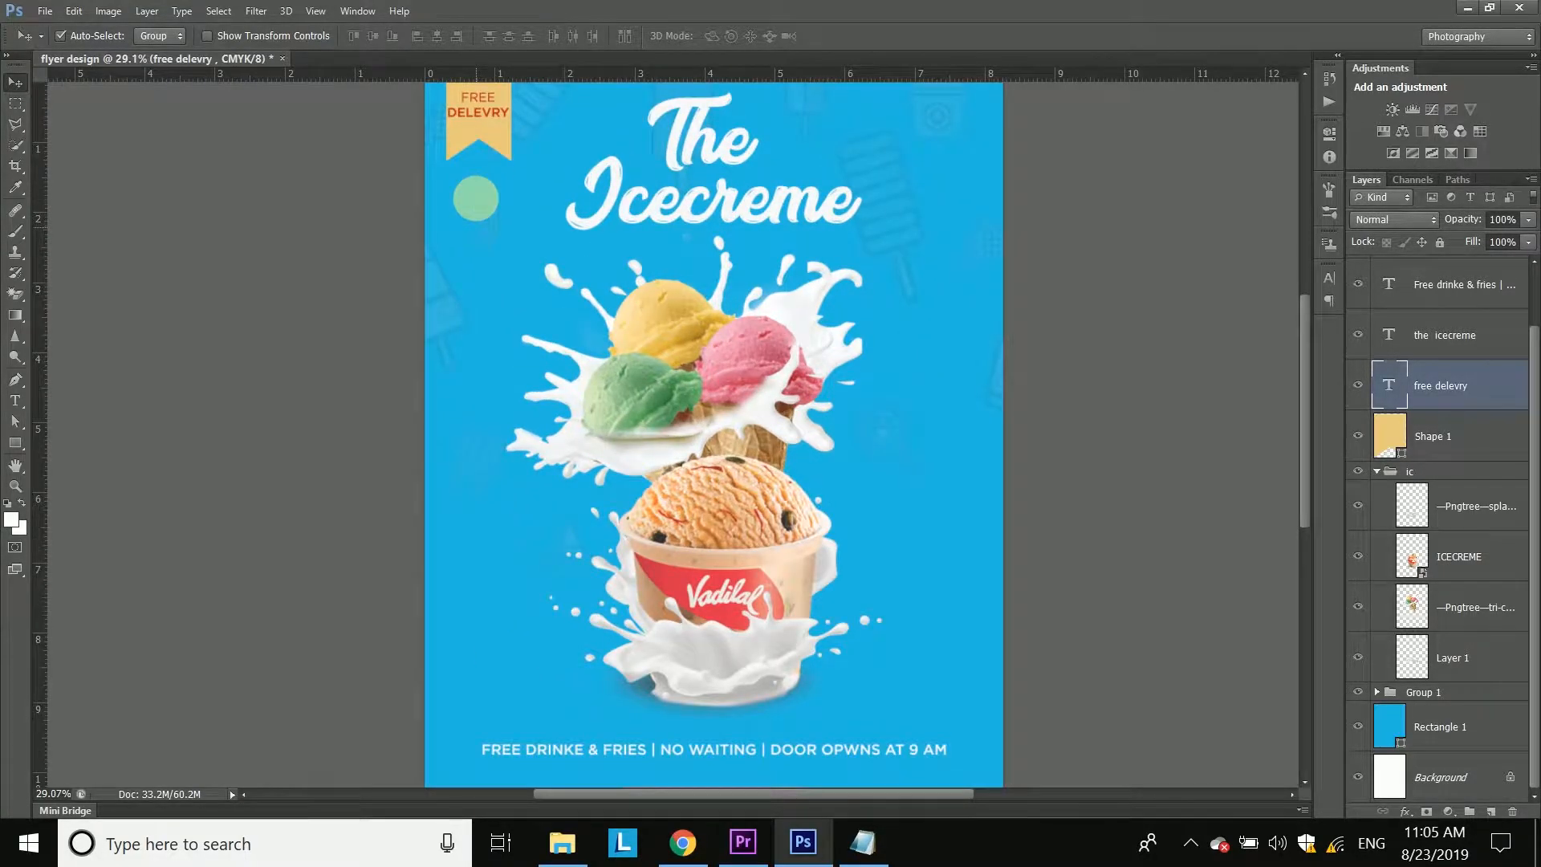
left_click_drag(478, 197, 487, 293)
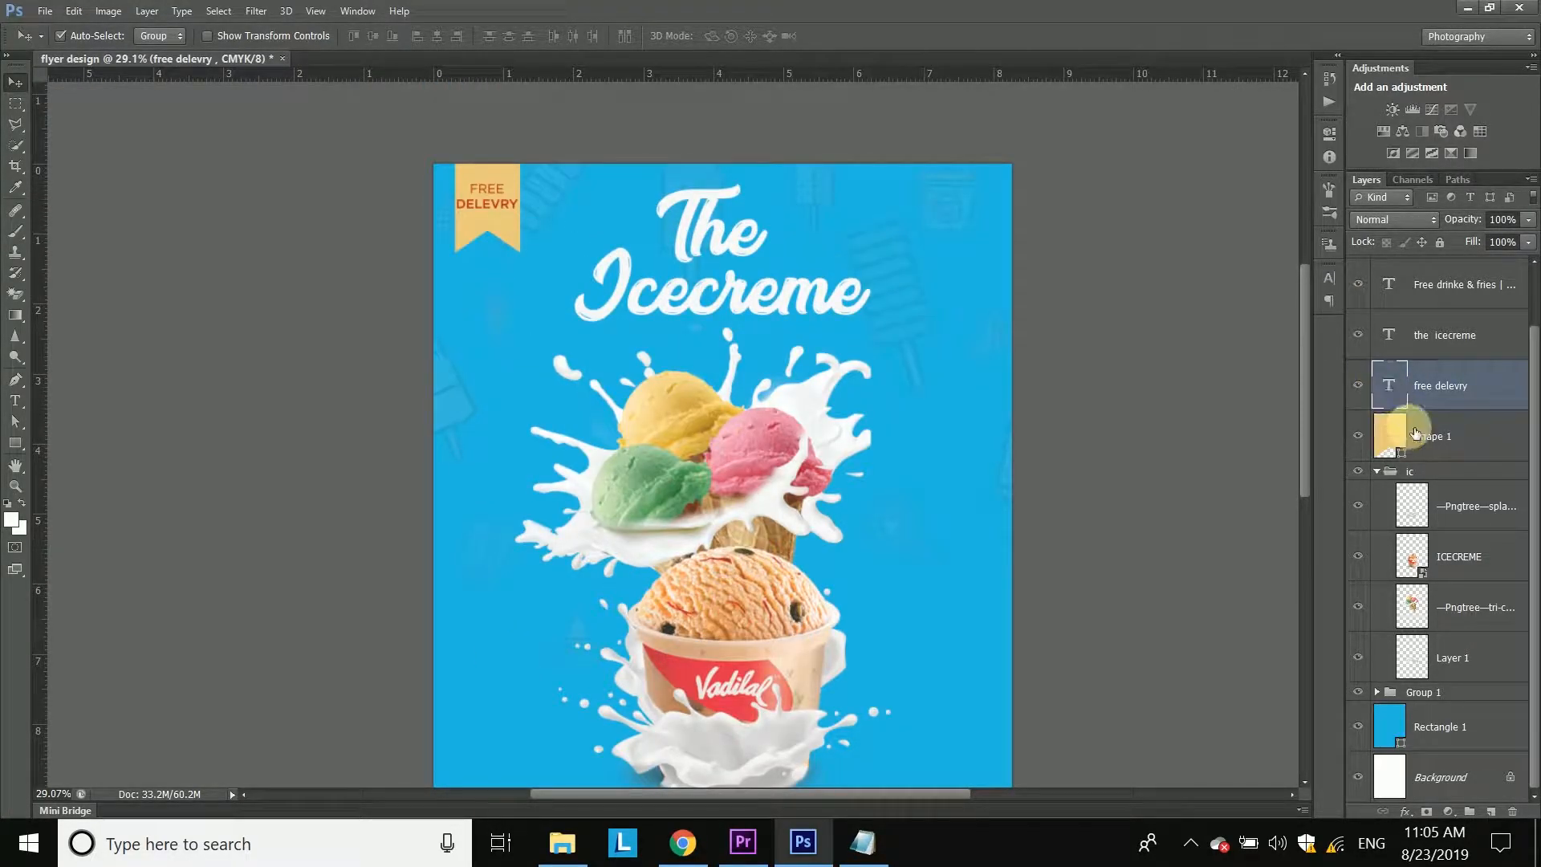
key("t")
key("Return")
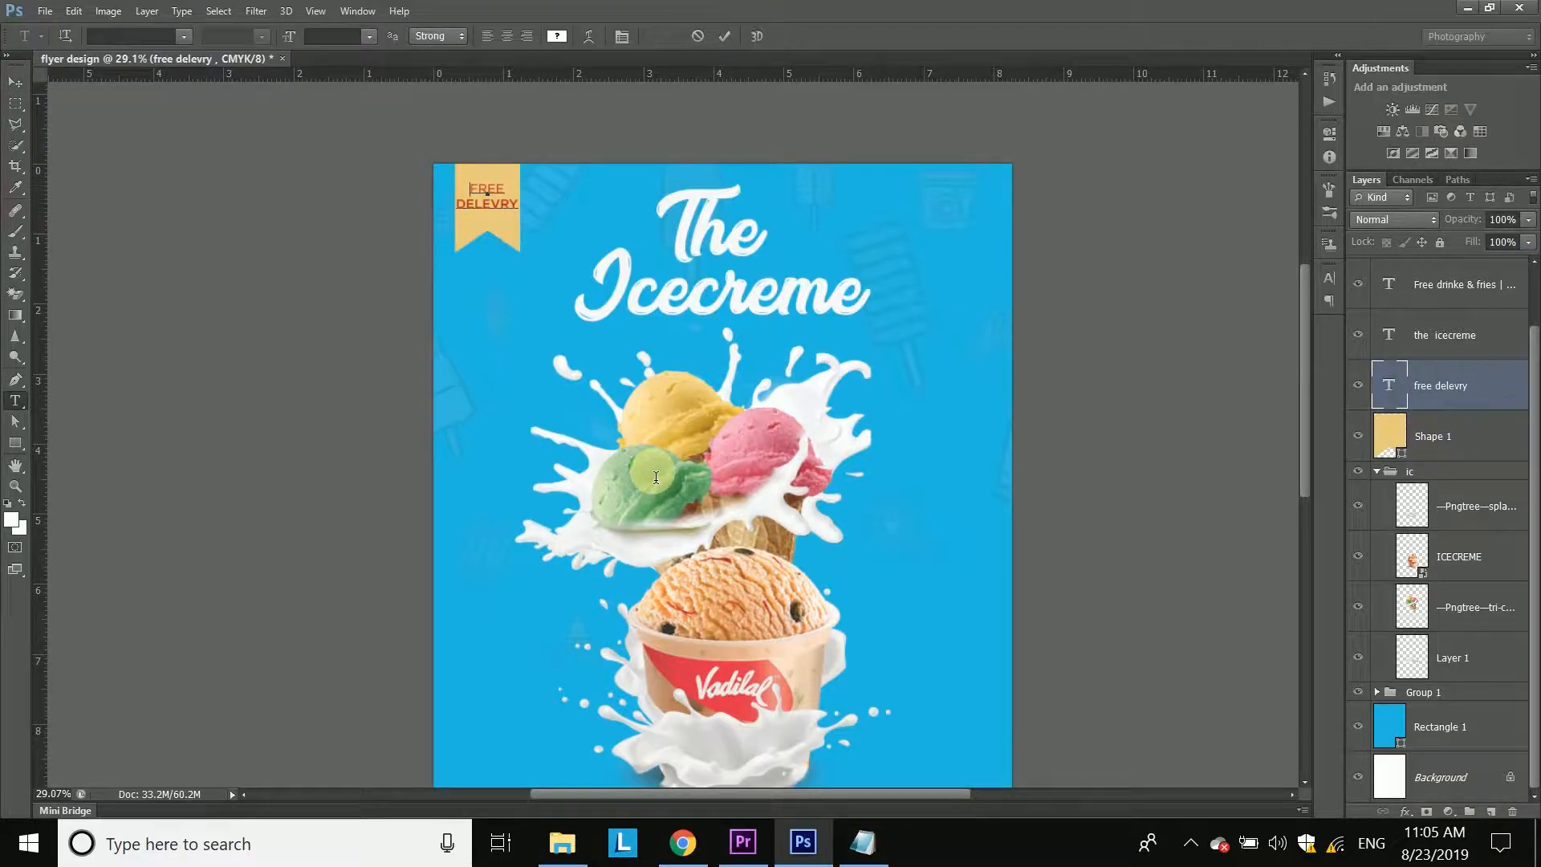
double_click(1395, 378)
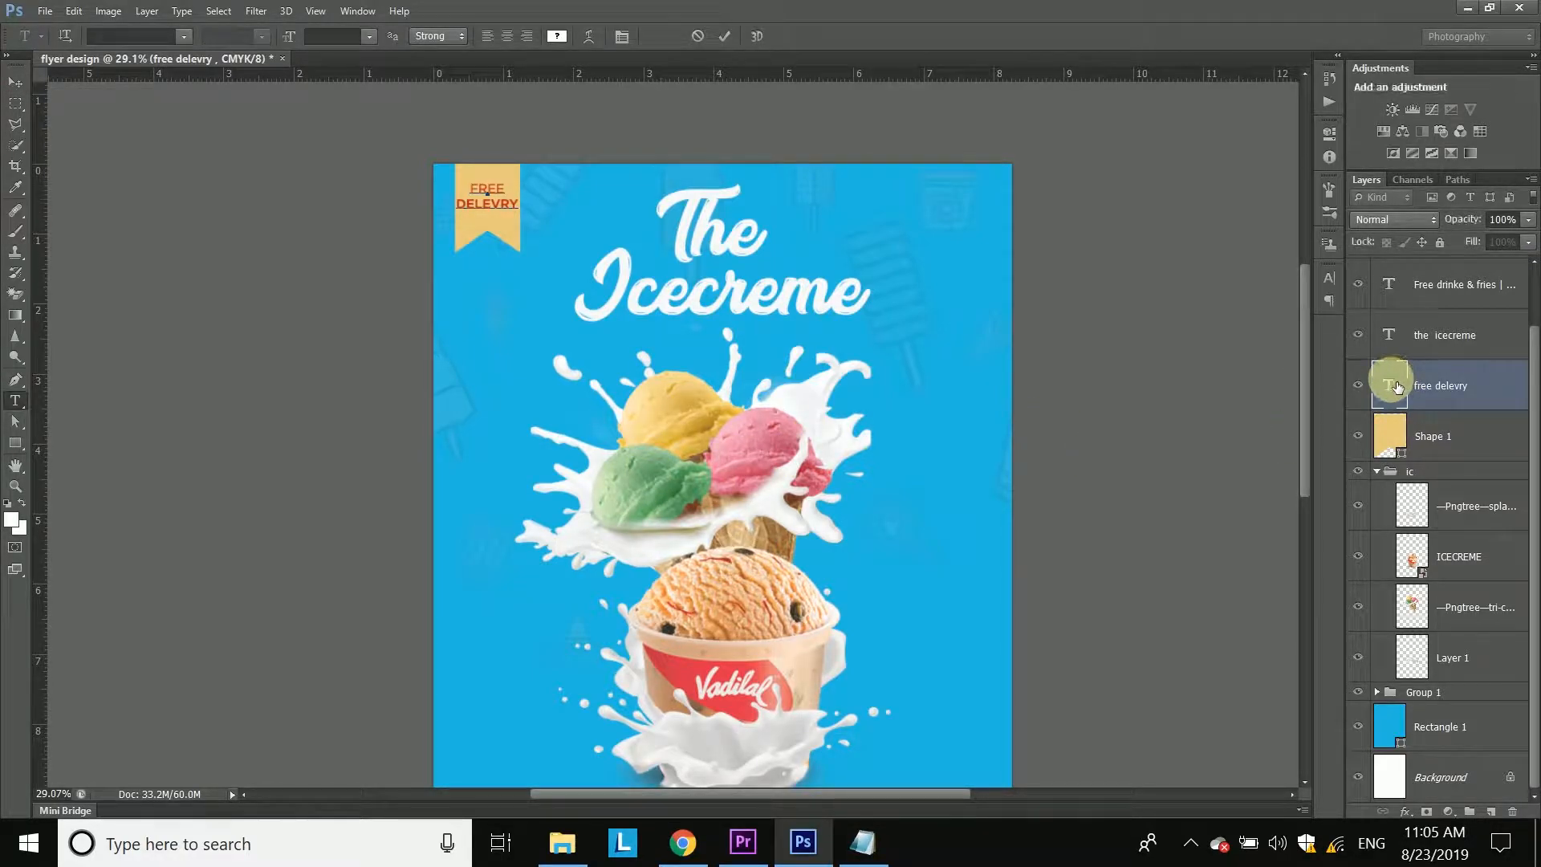
key("t")
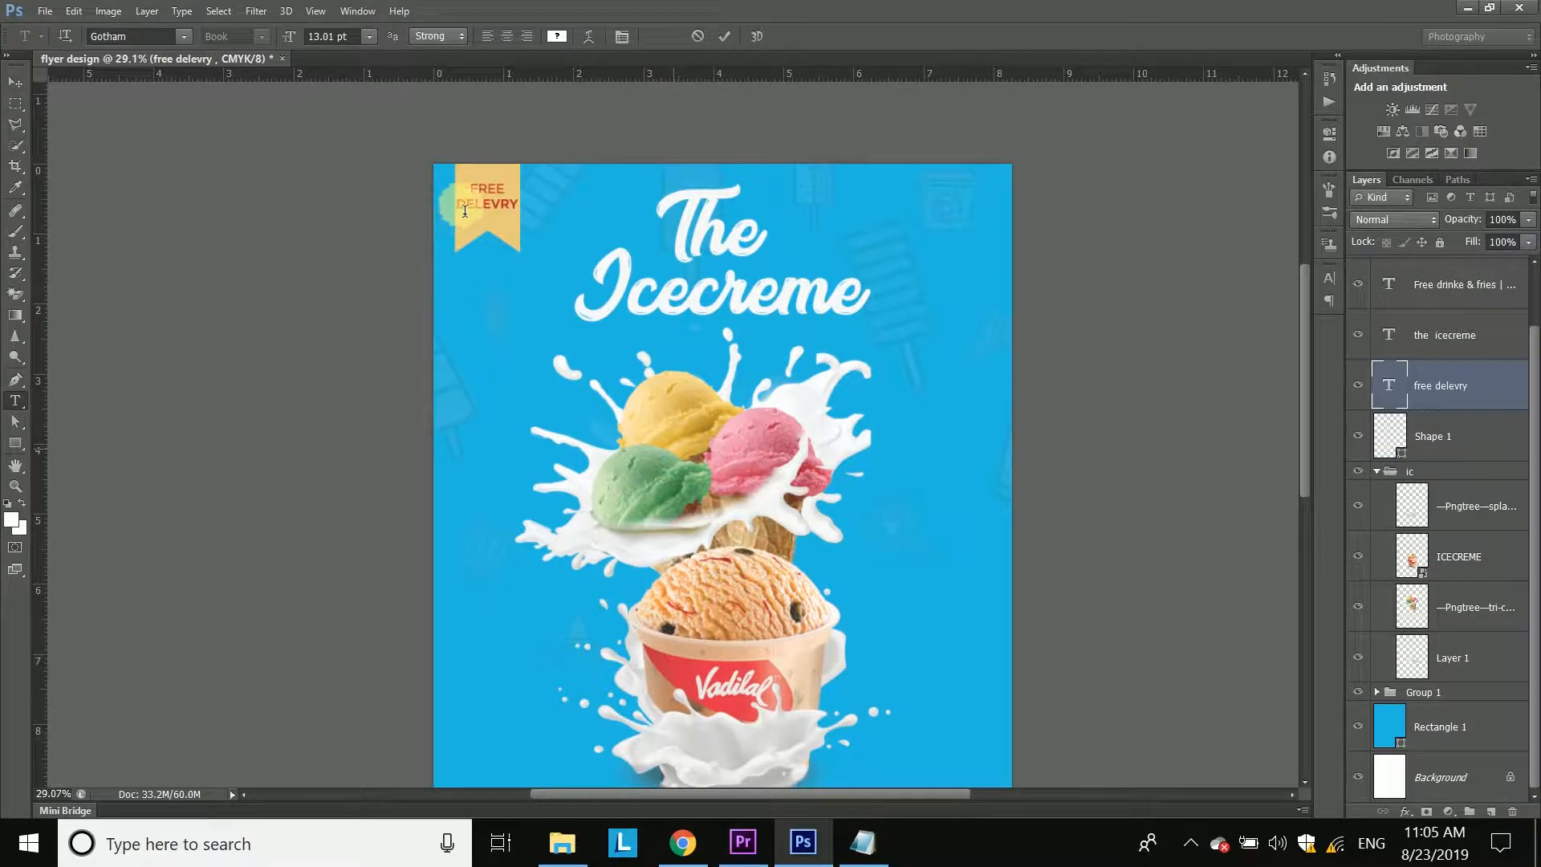
left_click(476, 204)
key("ctrl+a")
left_click(557, 36)
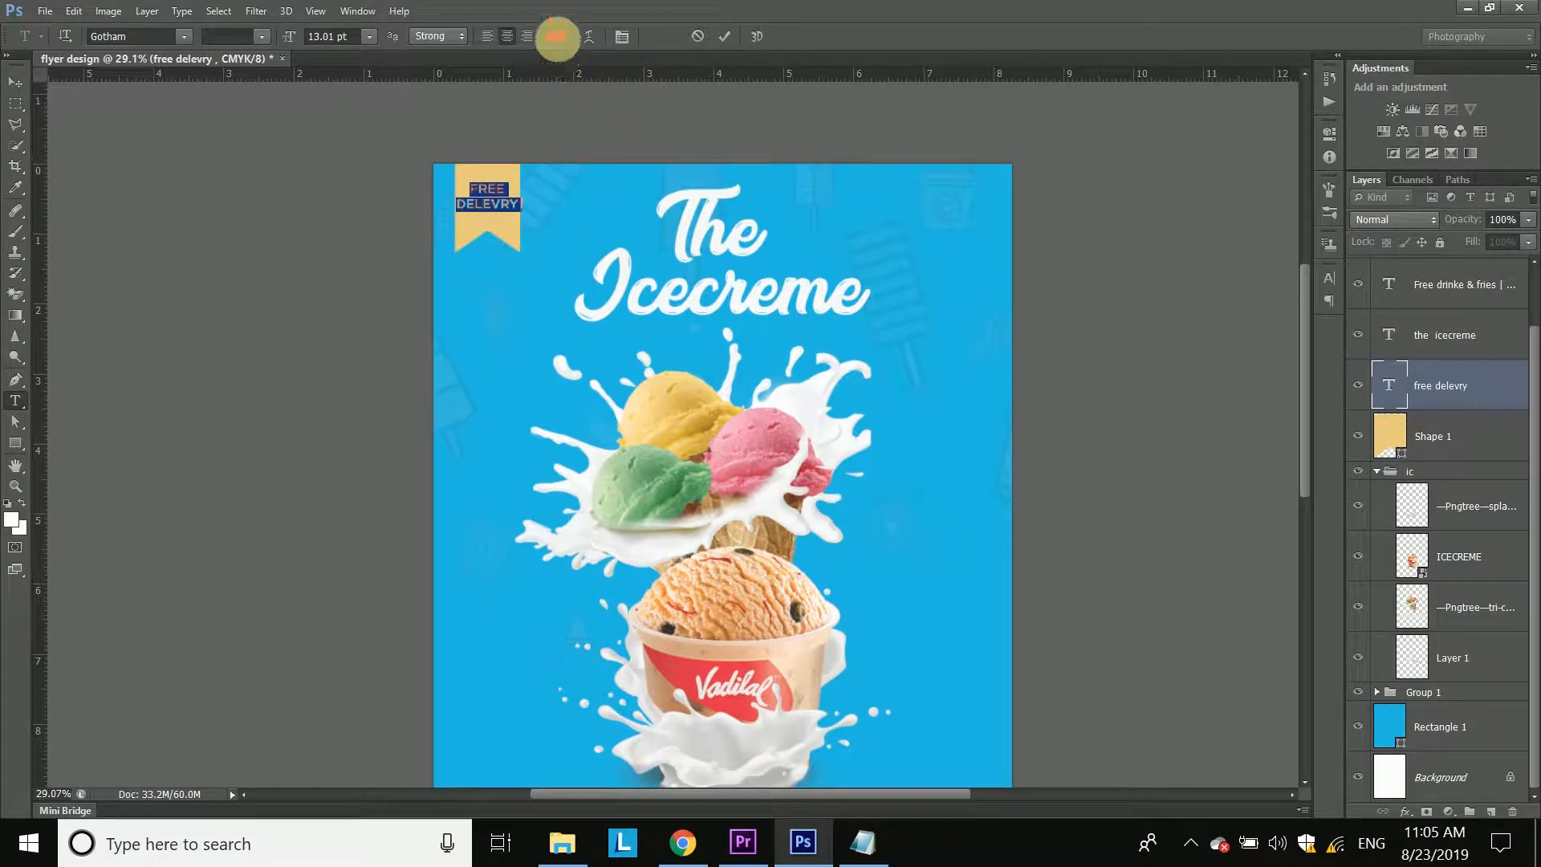
left_click_drag(628, 286, 768, 677)
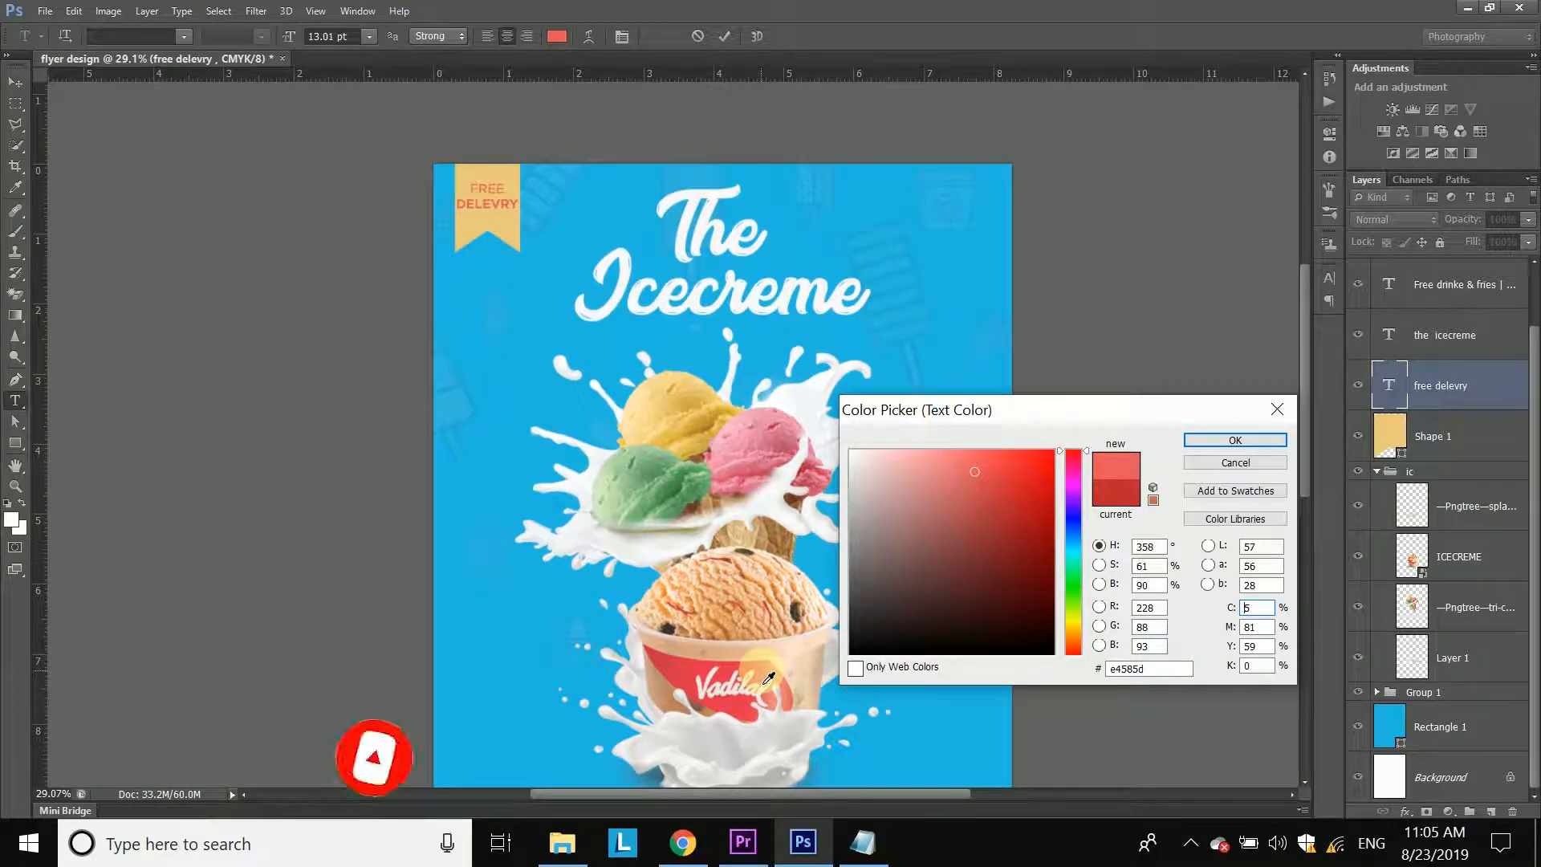
left_click(678, 334)
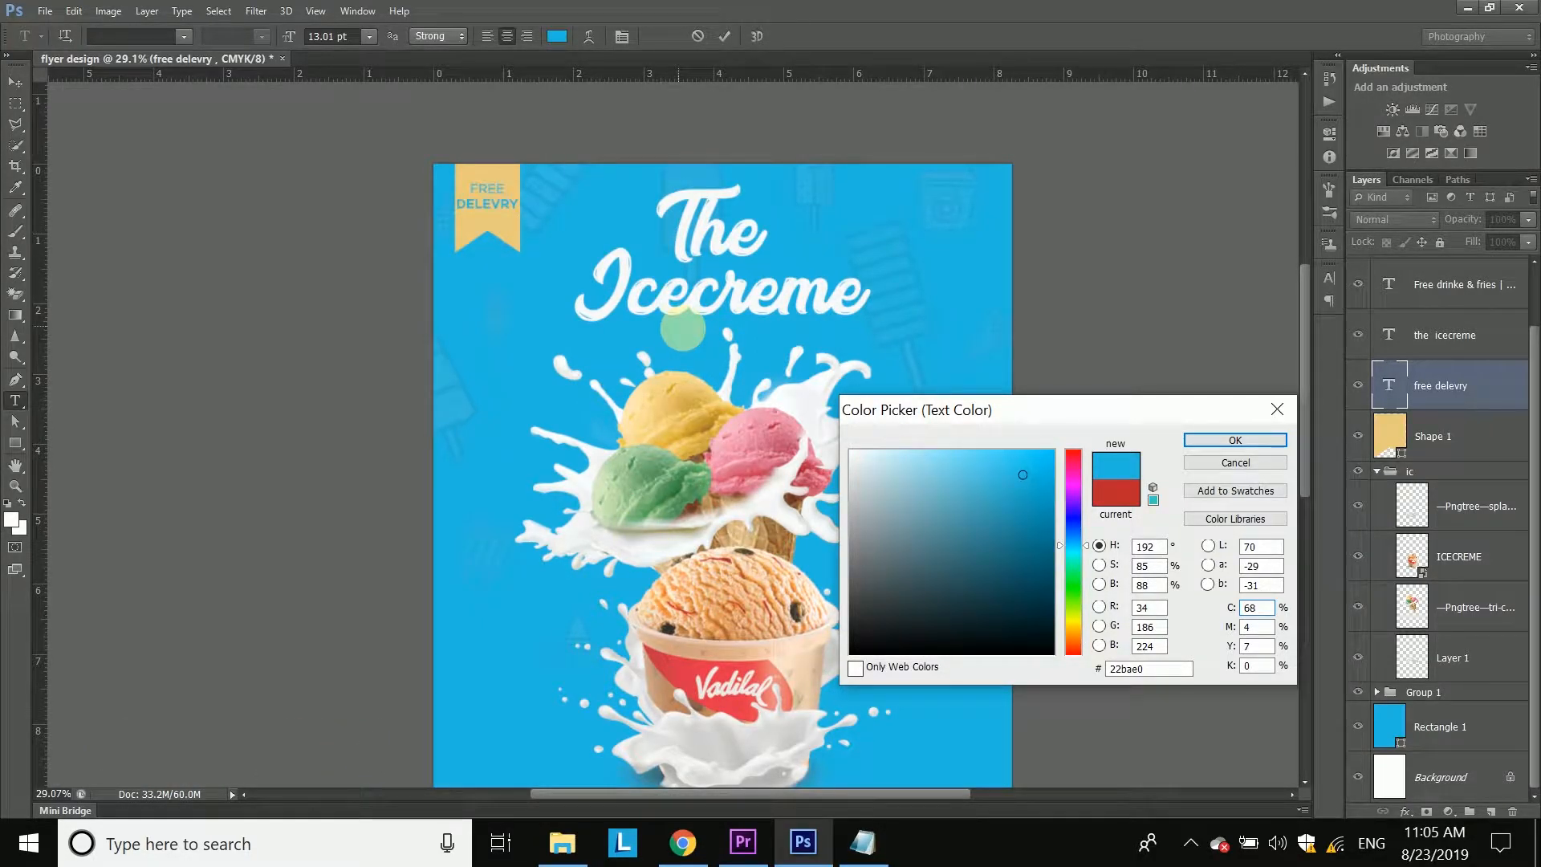
left_click_drag(1005, 522, 1048, 547)
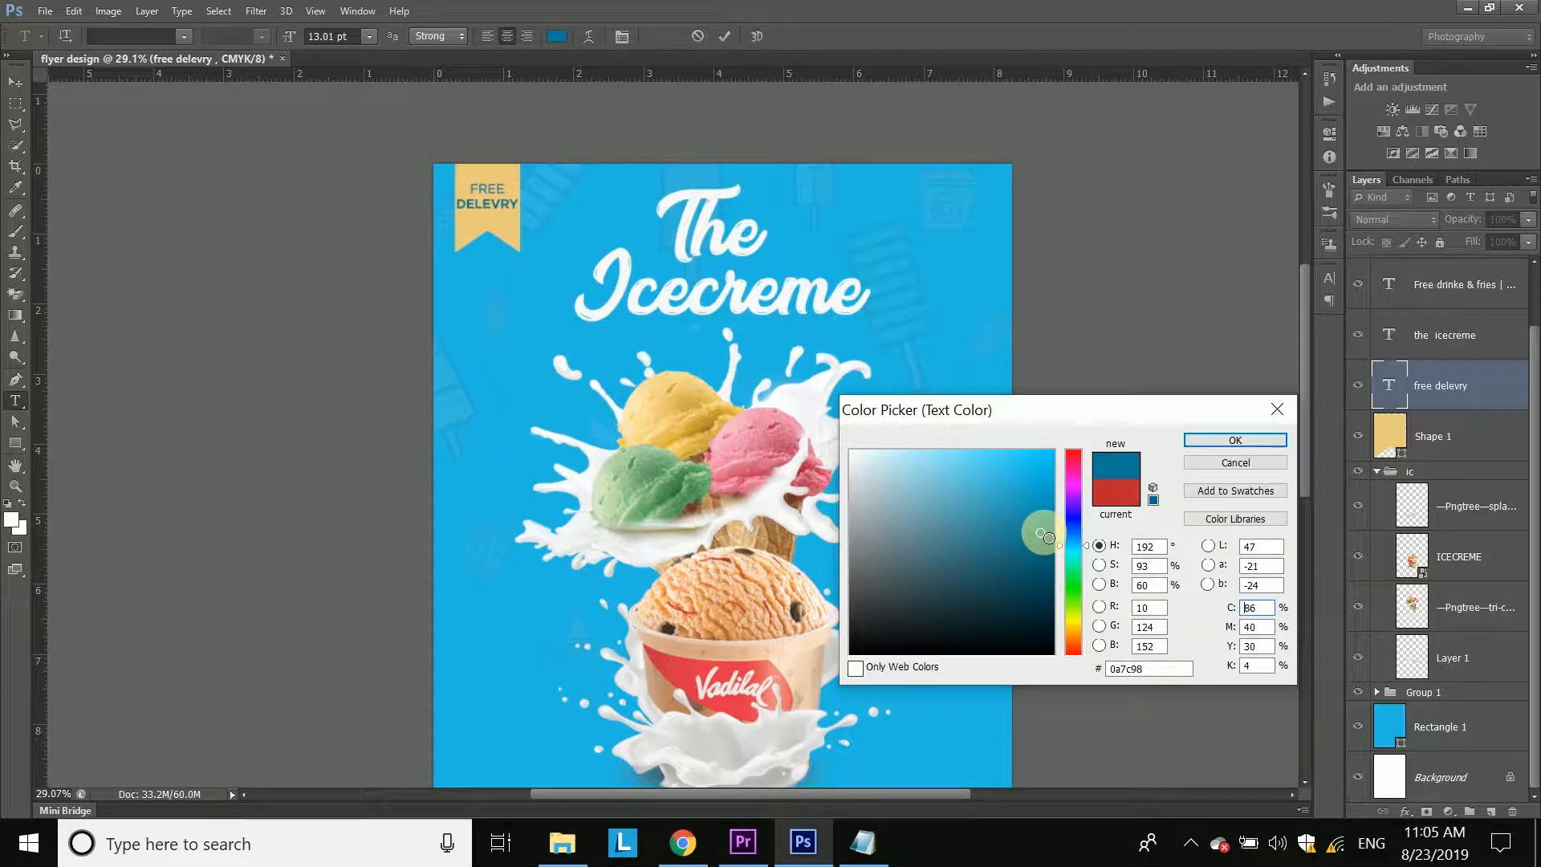
left_click(1186, 441)
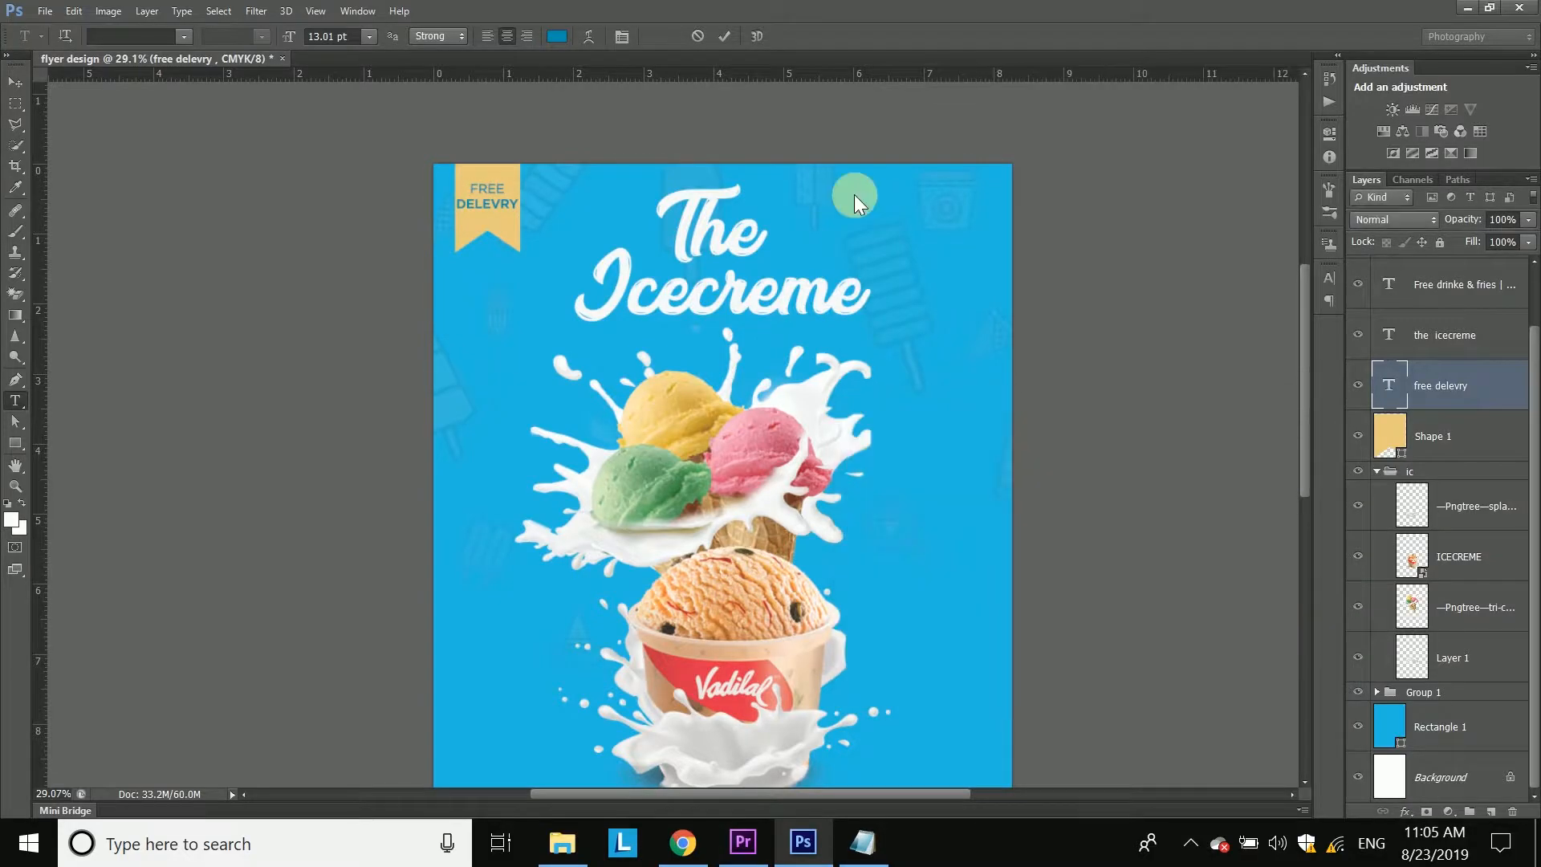
left_click(724, 39)
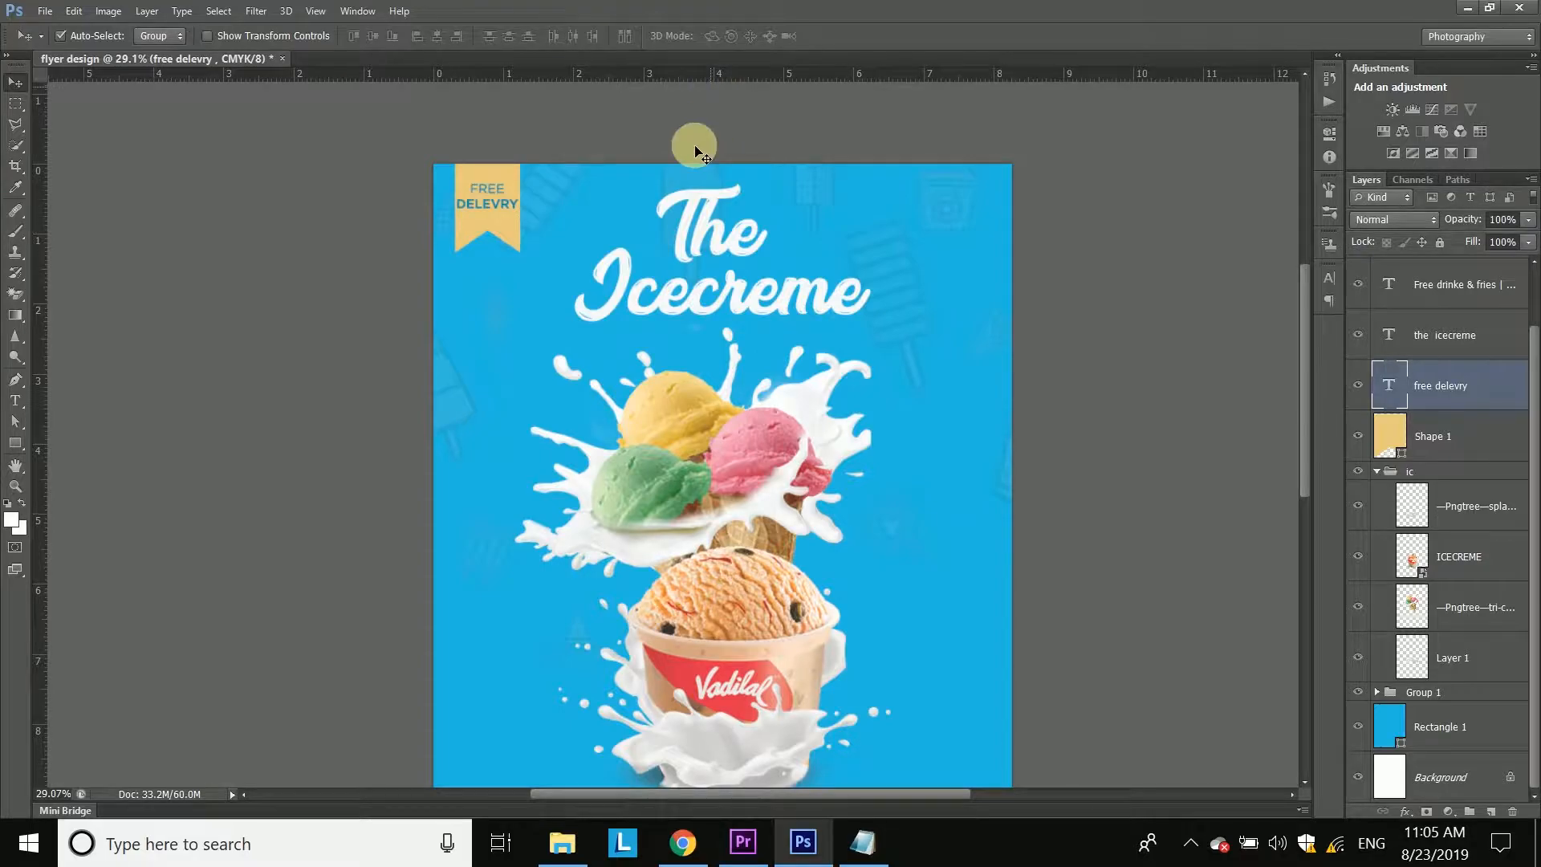
Step: Move the ORDER NOW button group up by about 20 px, closer to the tagline
scroll(807, 199, "down", 3)
scroll(1476, 302, "up", 1)
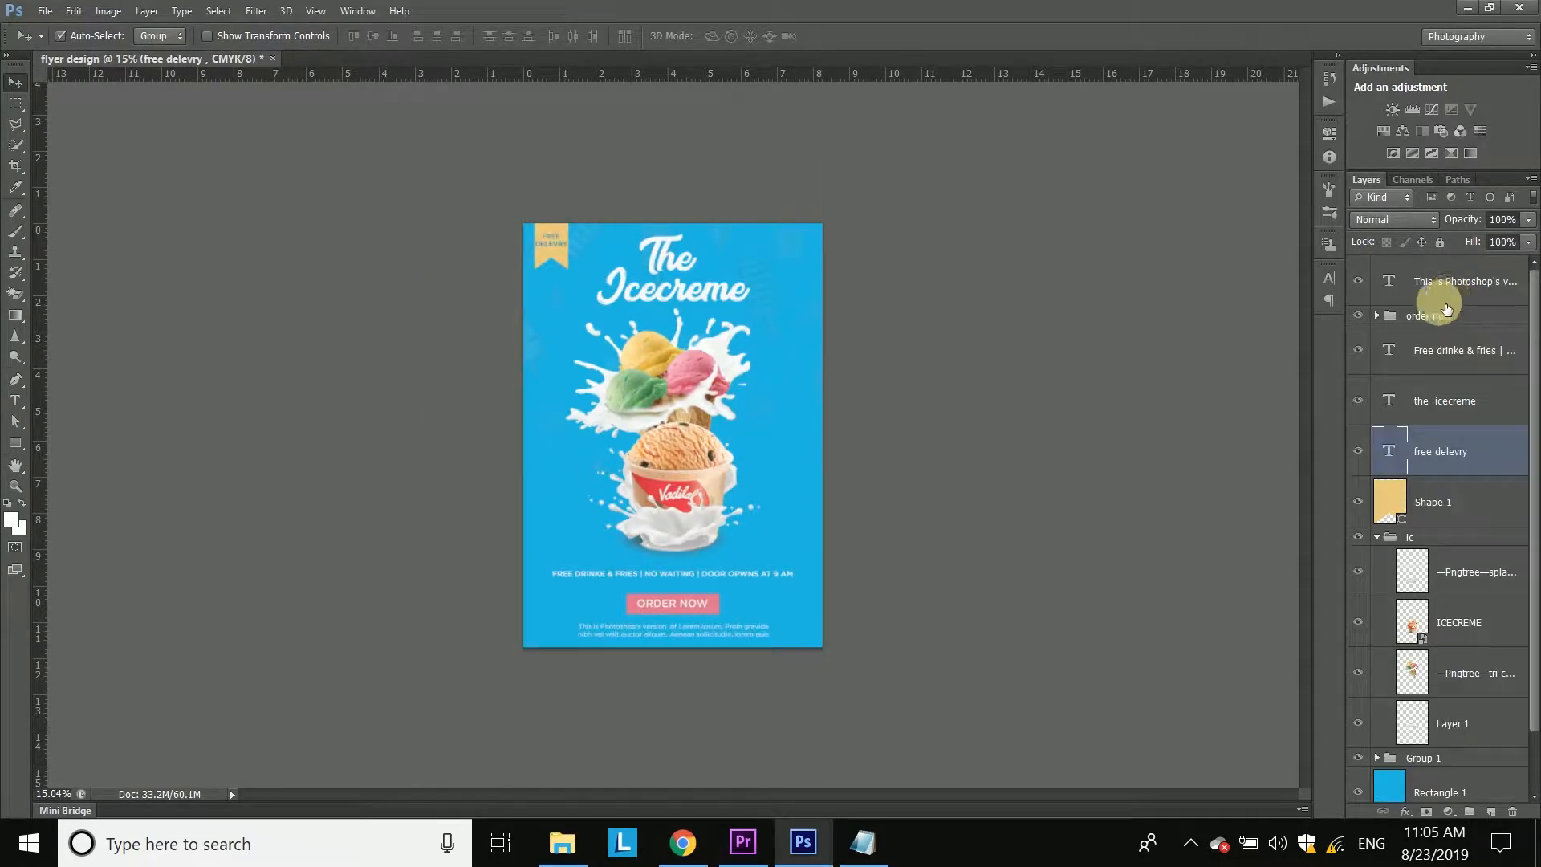
scroll(704, 680, "up", 3)
left_click_drag(750, 723, 733, 617)
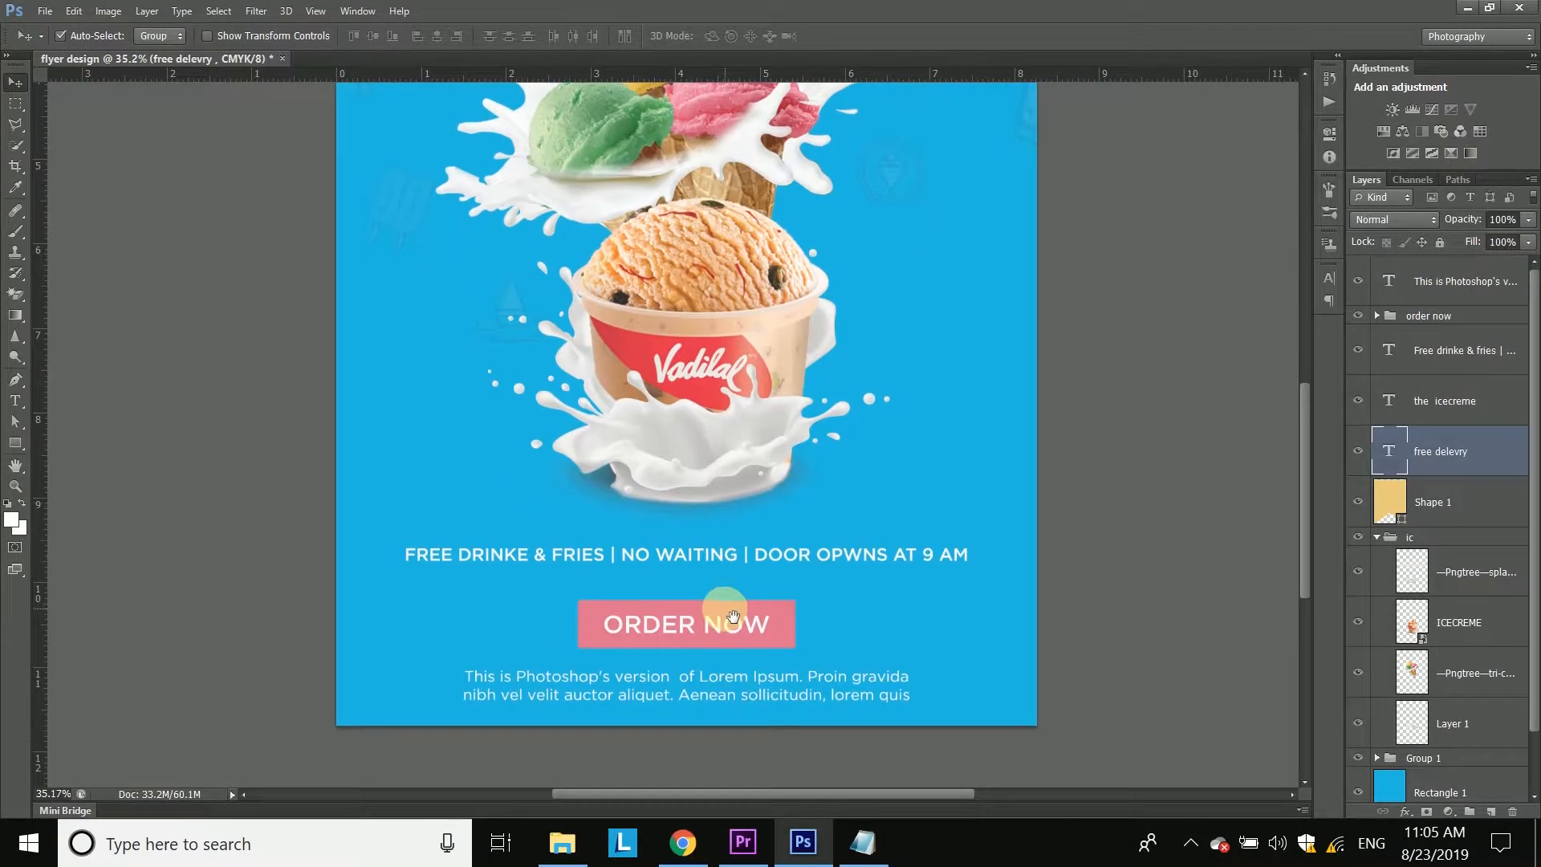
left_click(714, 642)
key("shift+Up")
key("shift+Up")
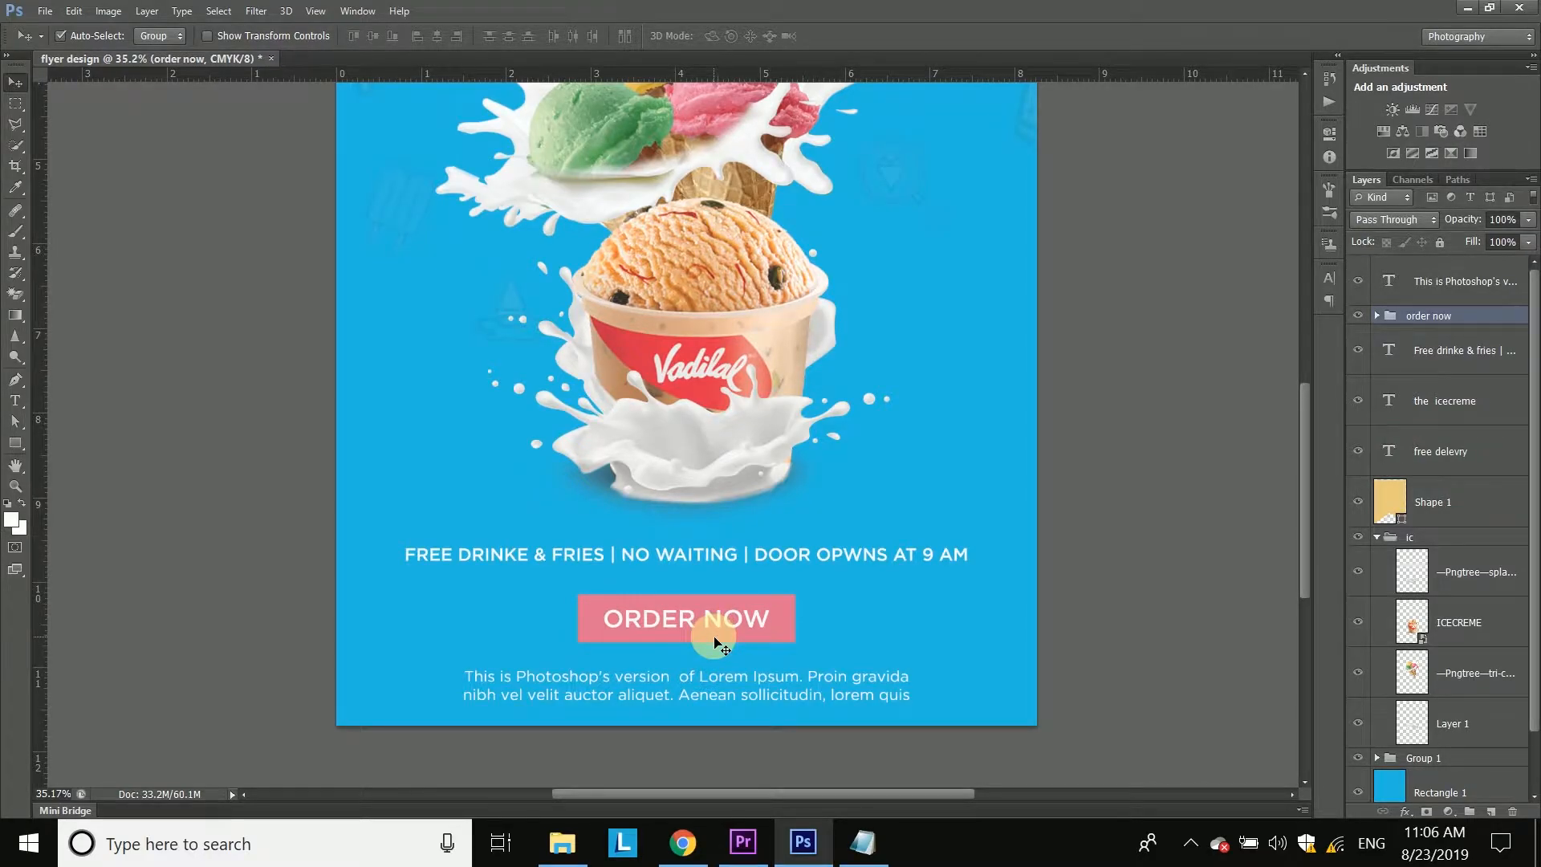
scroll(714, 642, "down", 3)
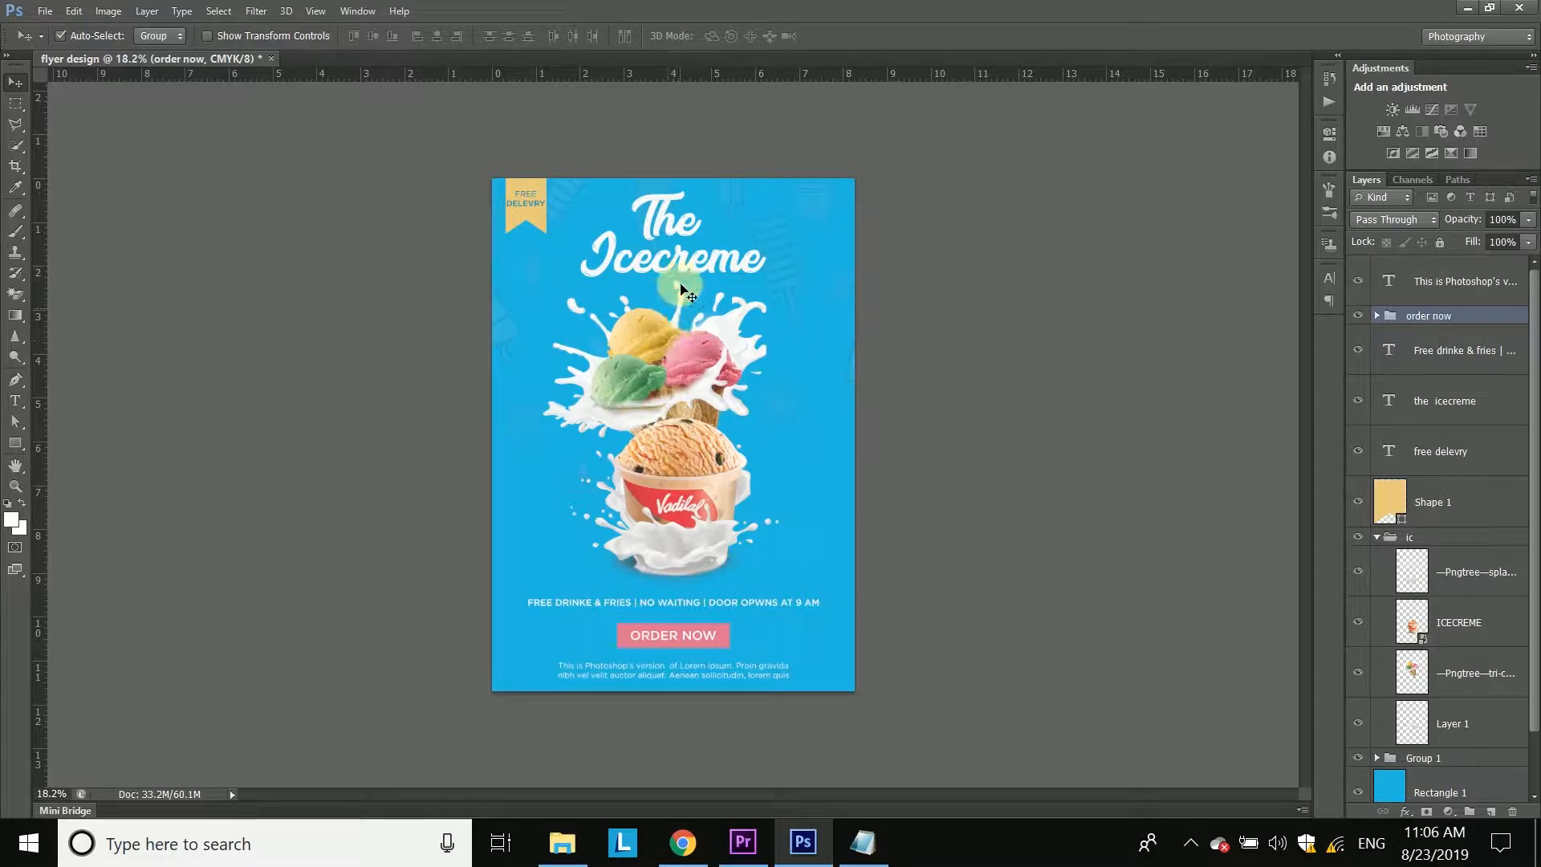
Step: Move the FREE DRINKE & FRIES tagline up slightly, and nudge the ORDER NOW group up below it
left_click(674, 225)
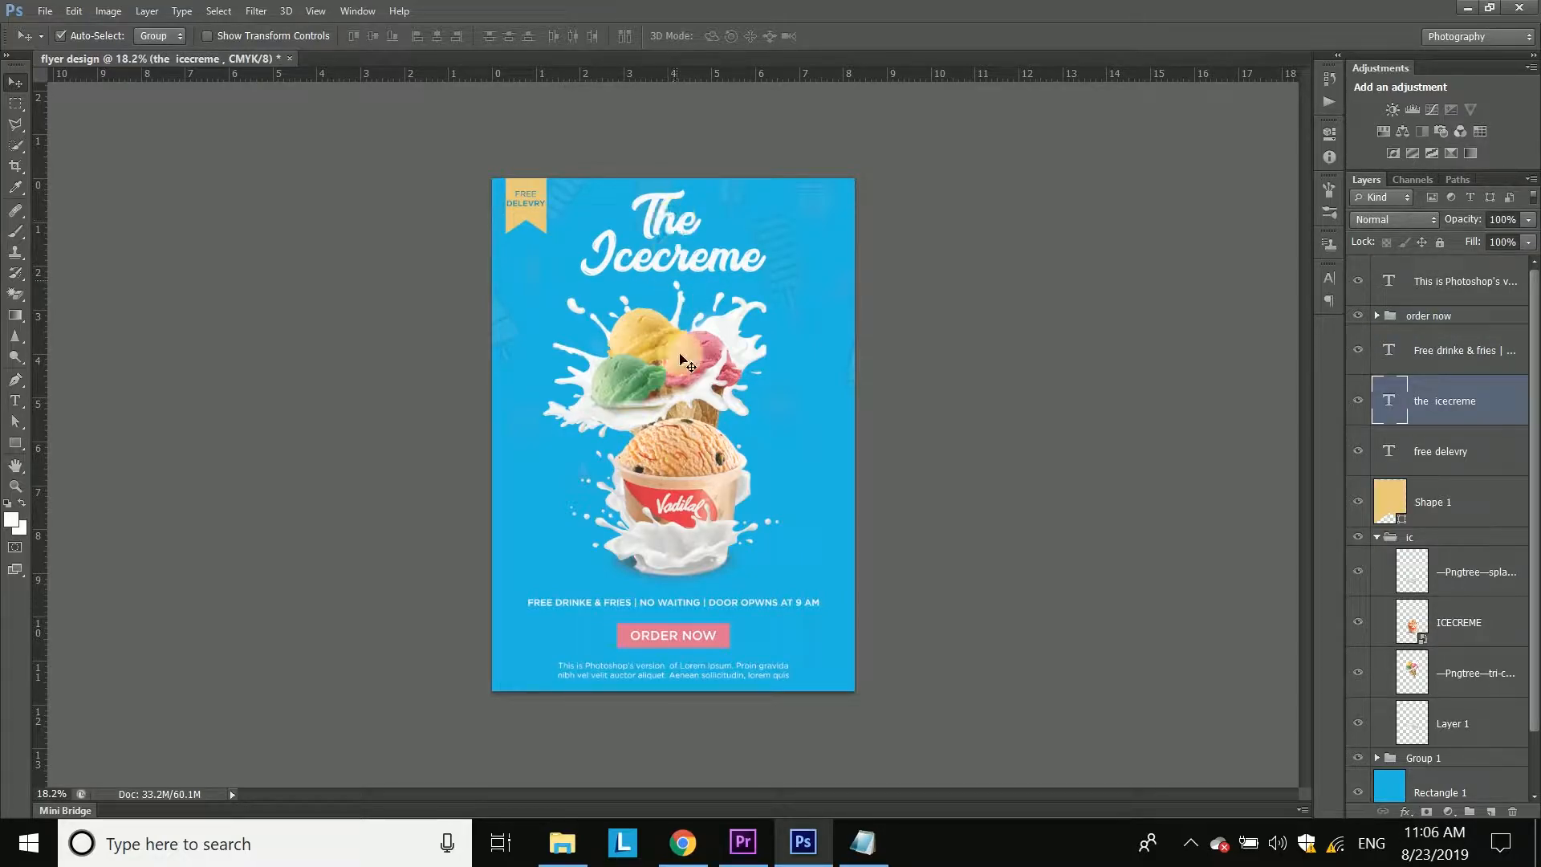
left_click(697, 610)
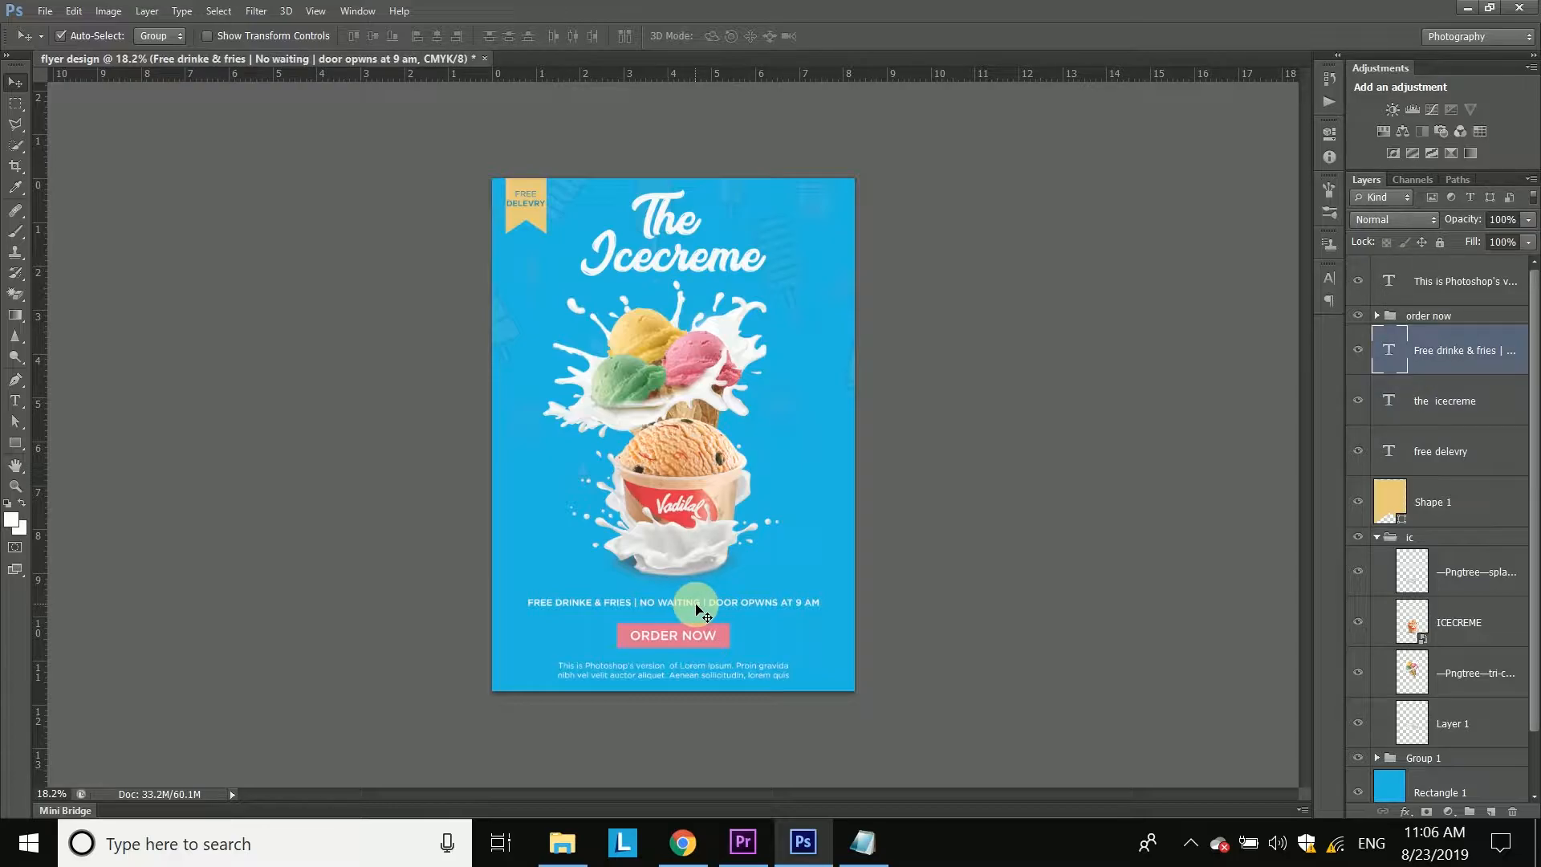
key("shift+Up")
key("shift+Up")
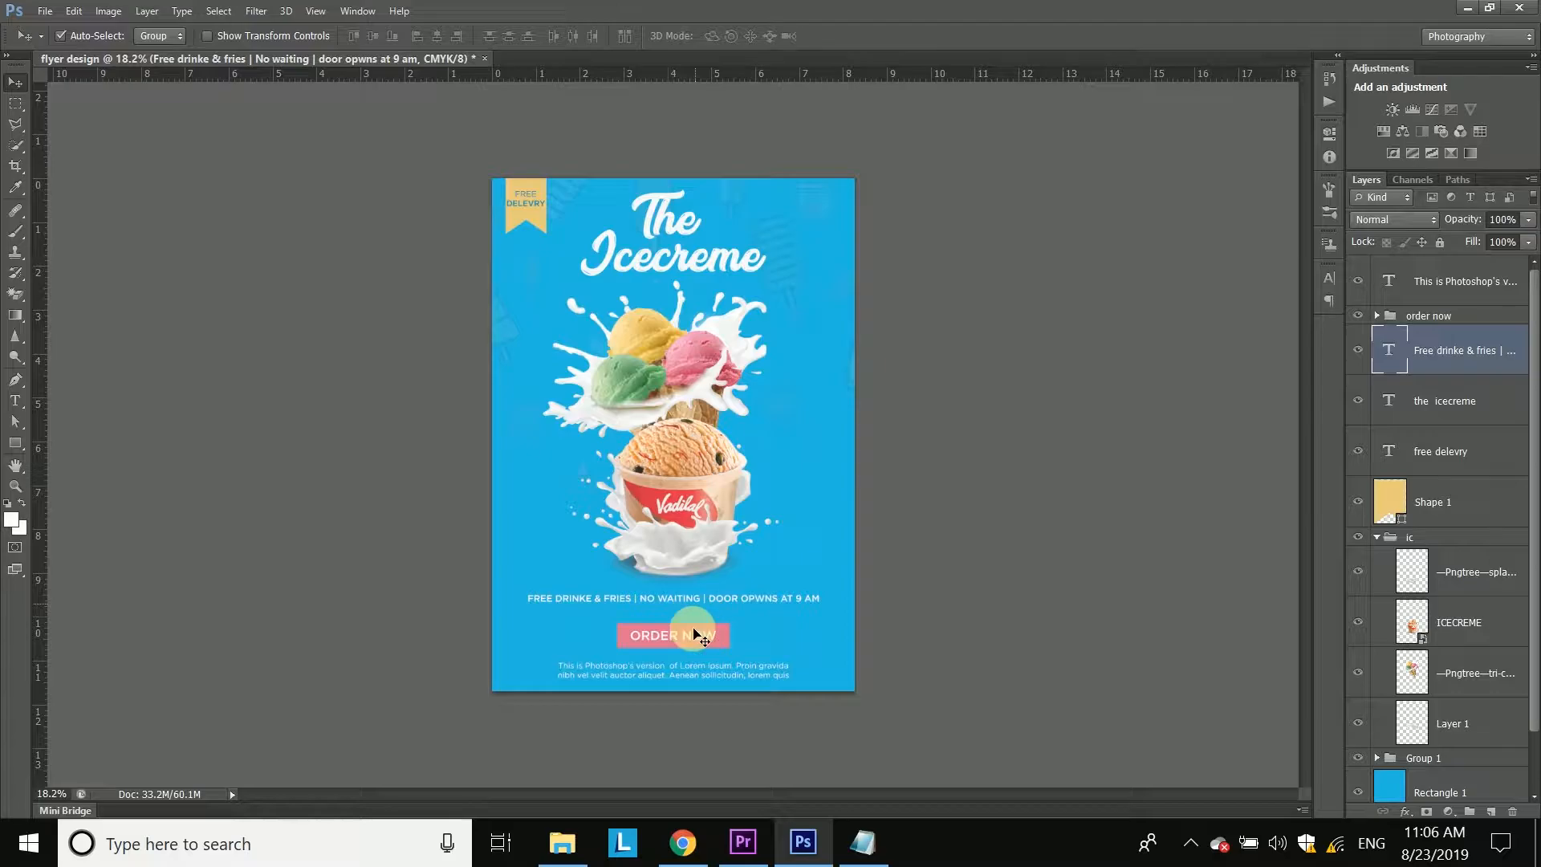
left_click(690, 641)
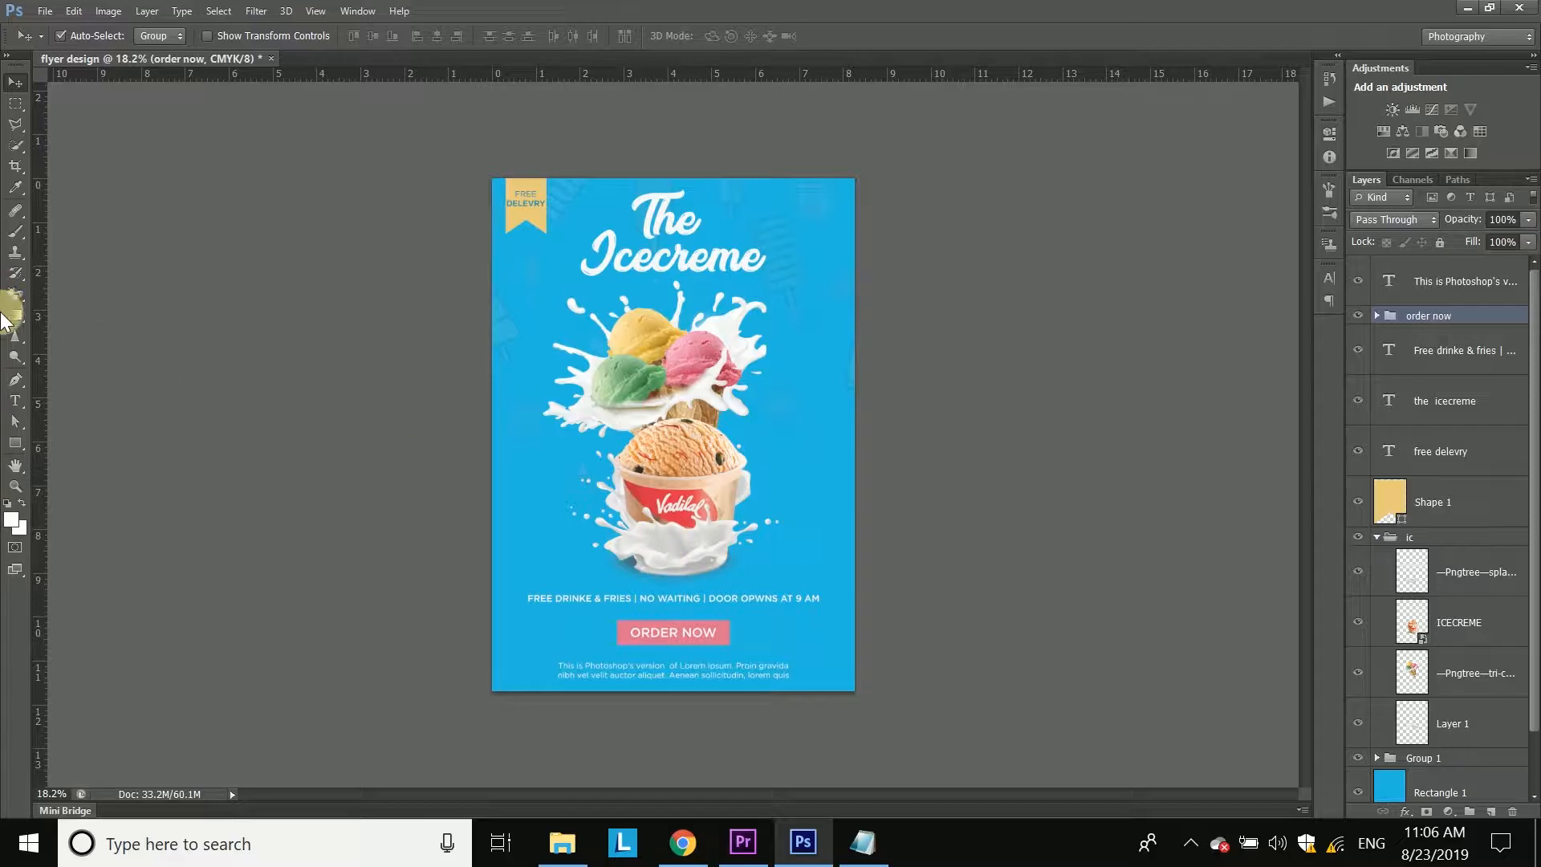
Step: Draw a black rectangle of about 2464 × 3471 px covering nearly the whole flyer and move it to the top of the layer stack
left_click(14, 442)
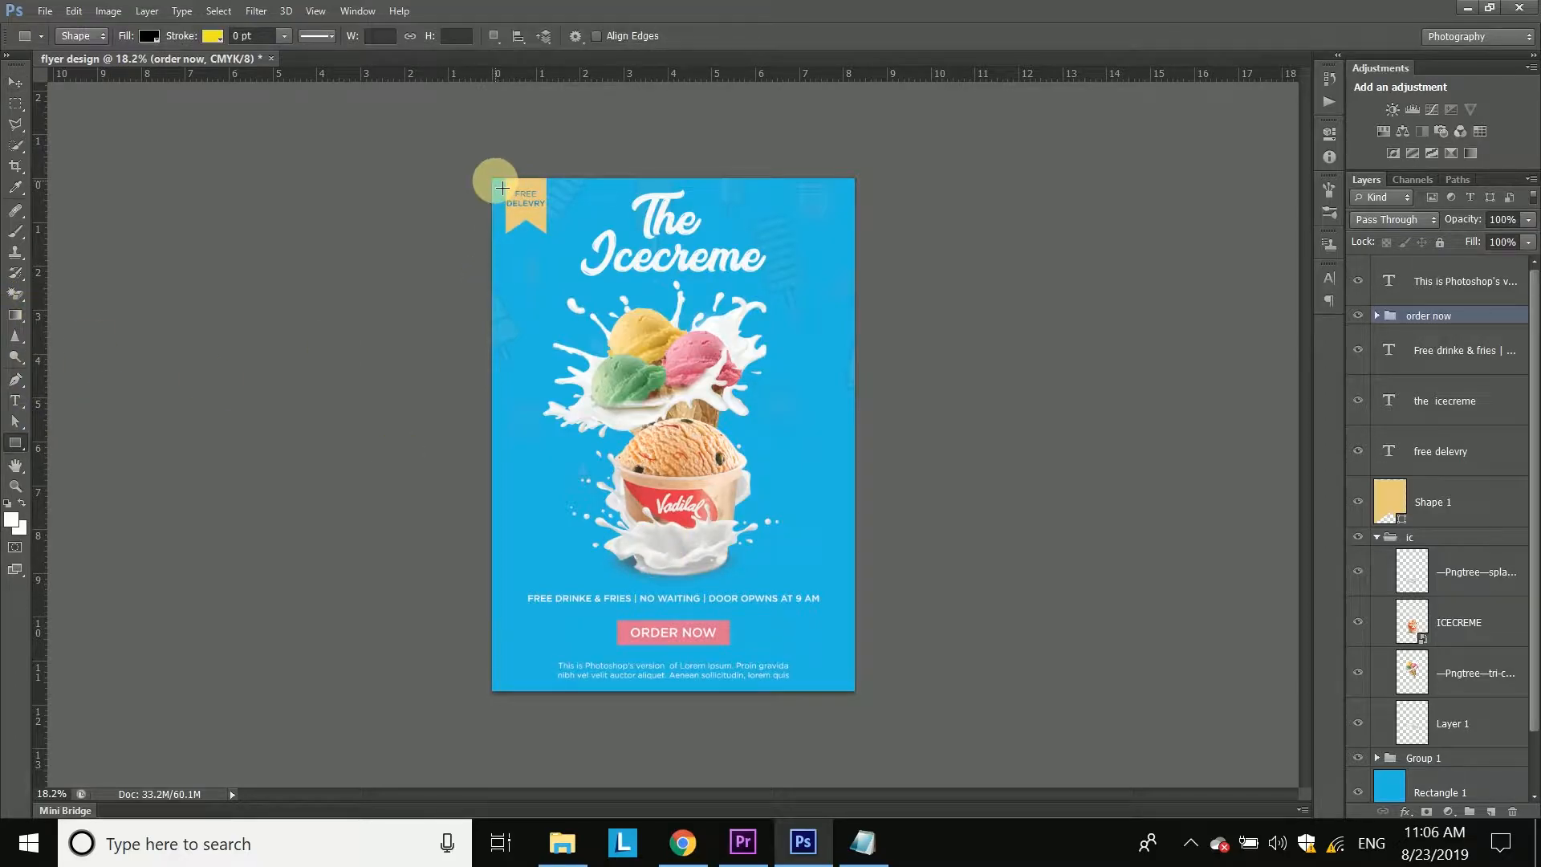
left_click_drag(502, 187, 854, 687)
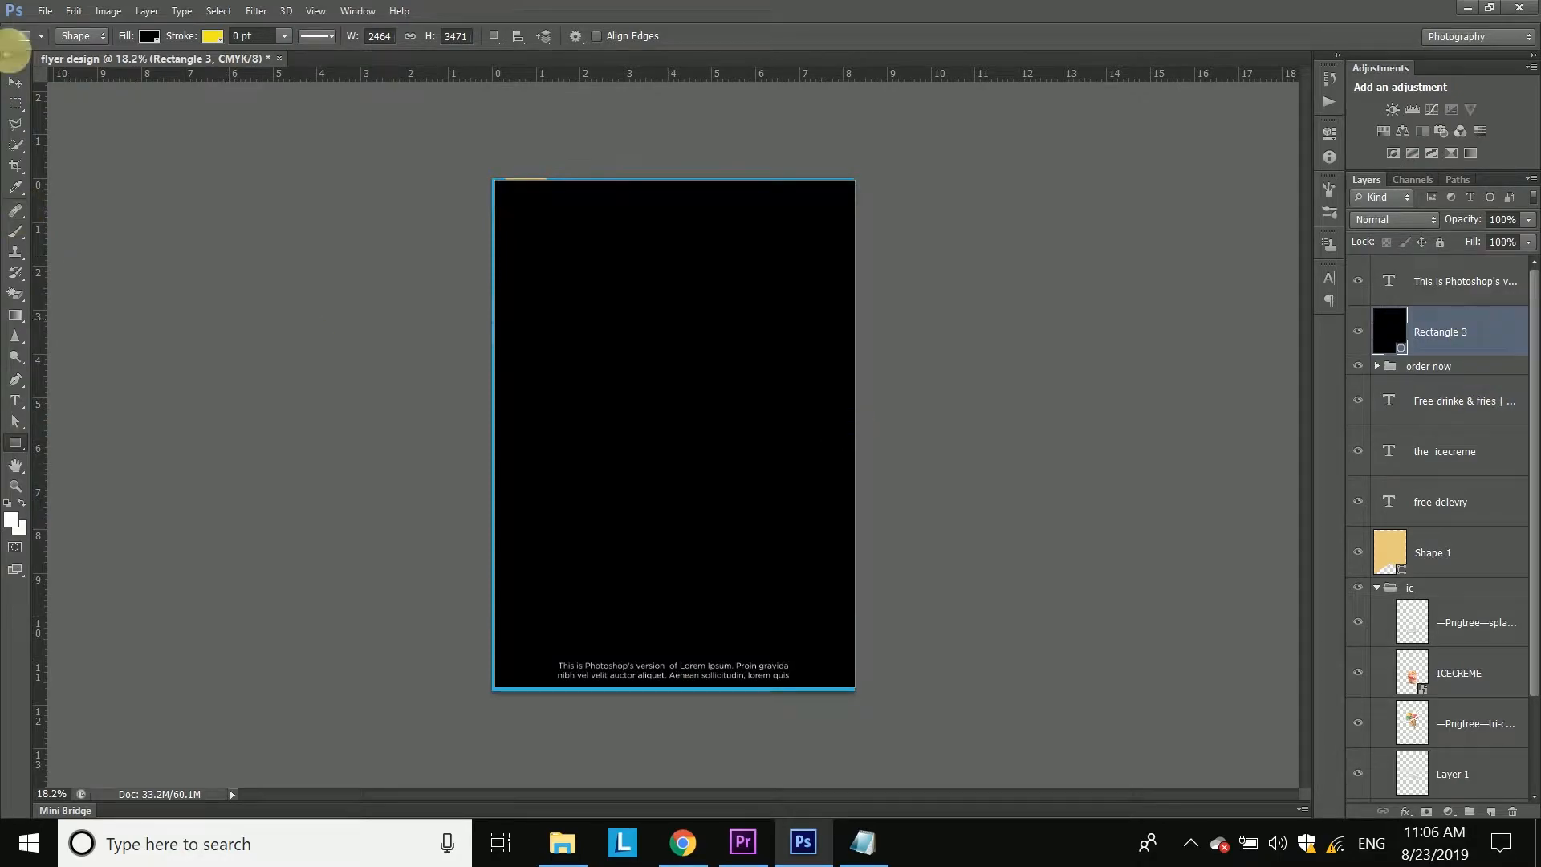
left_click_drag(1500, 337, 1487, 281)
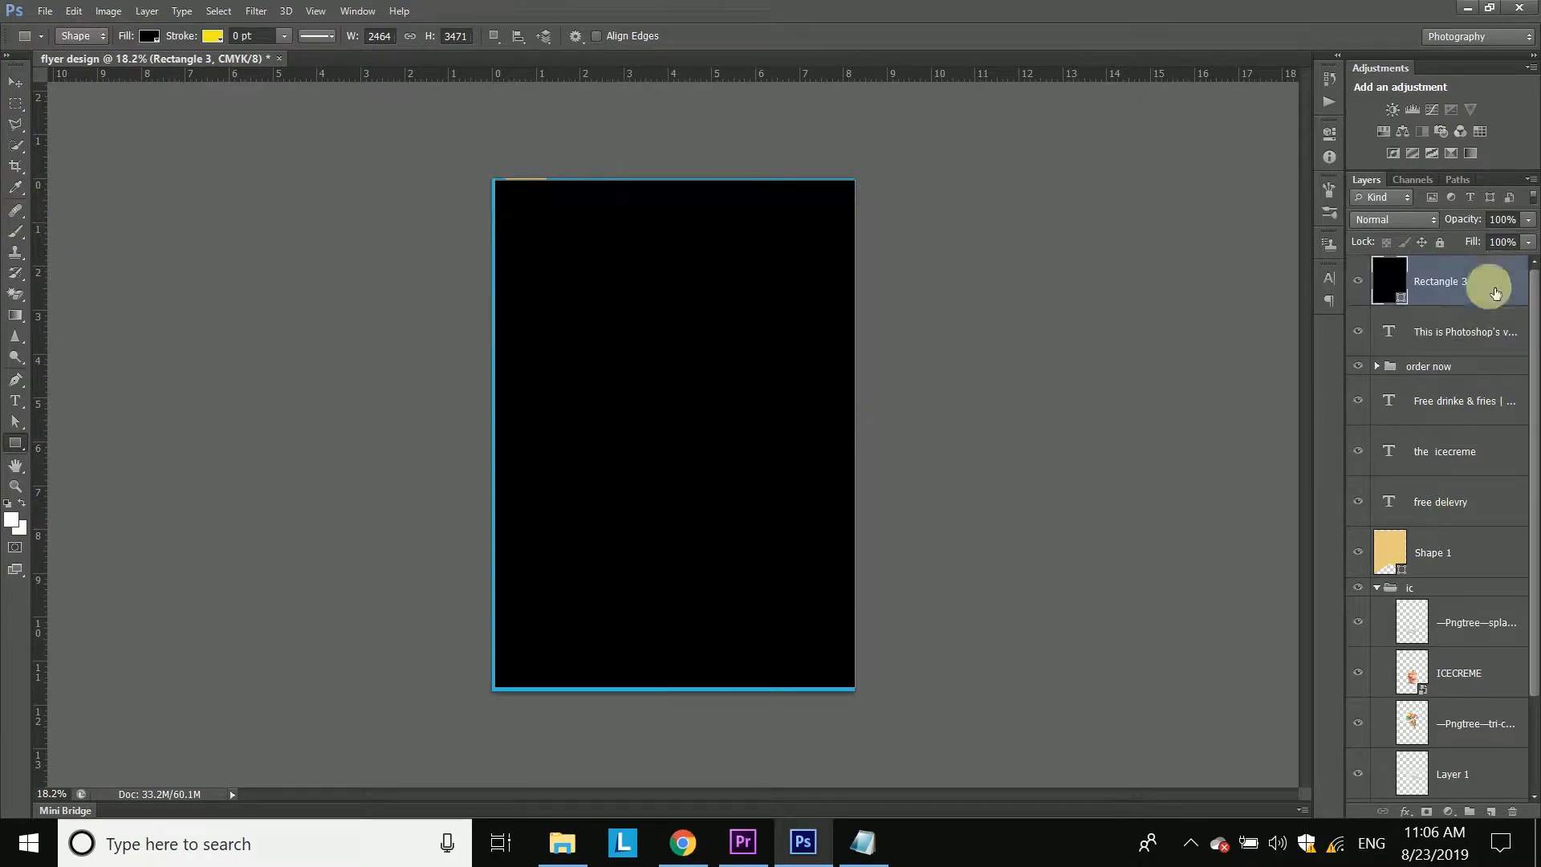
Step: Remove the fill from Rectangle 3 and set its yellow stroke to 4 pt to form a border
left_click(149, 36)
left_click(79, 64)
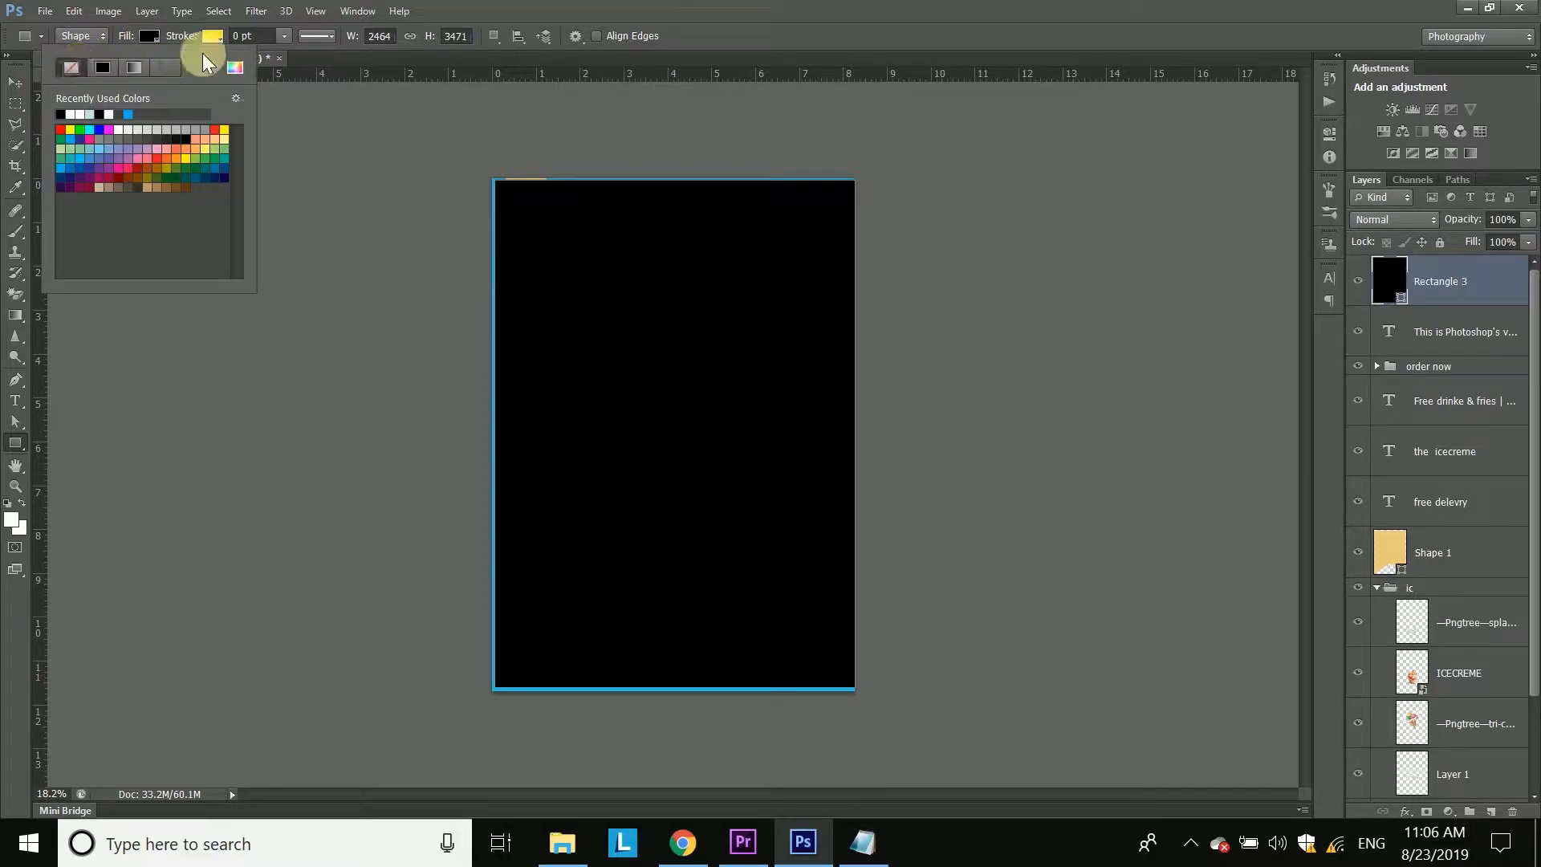
left_click(207, 36)
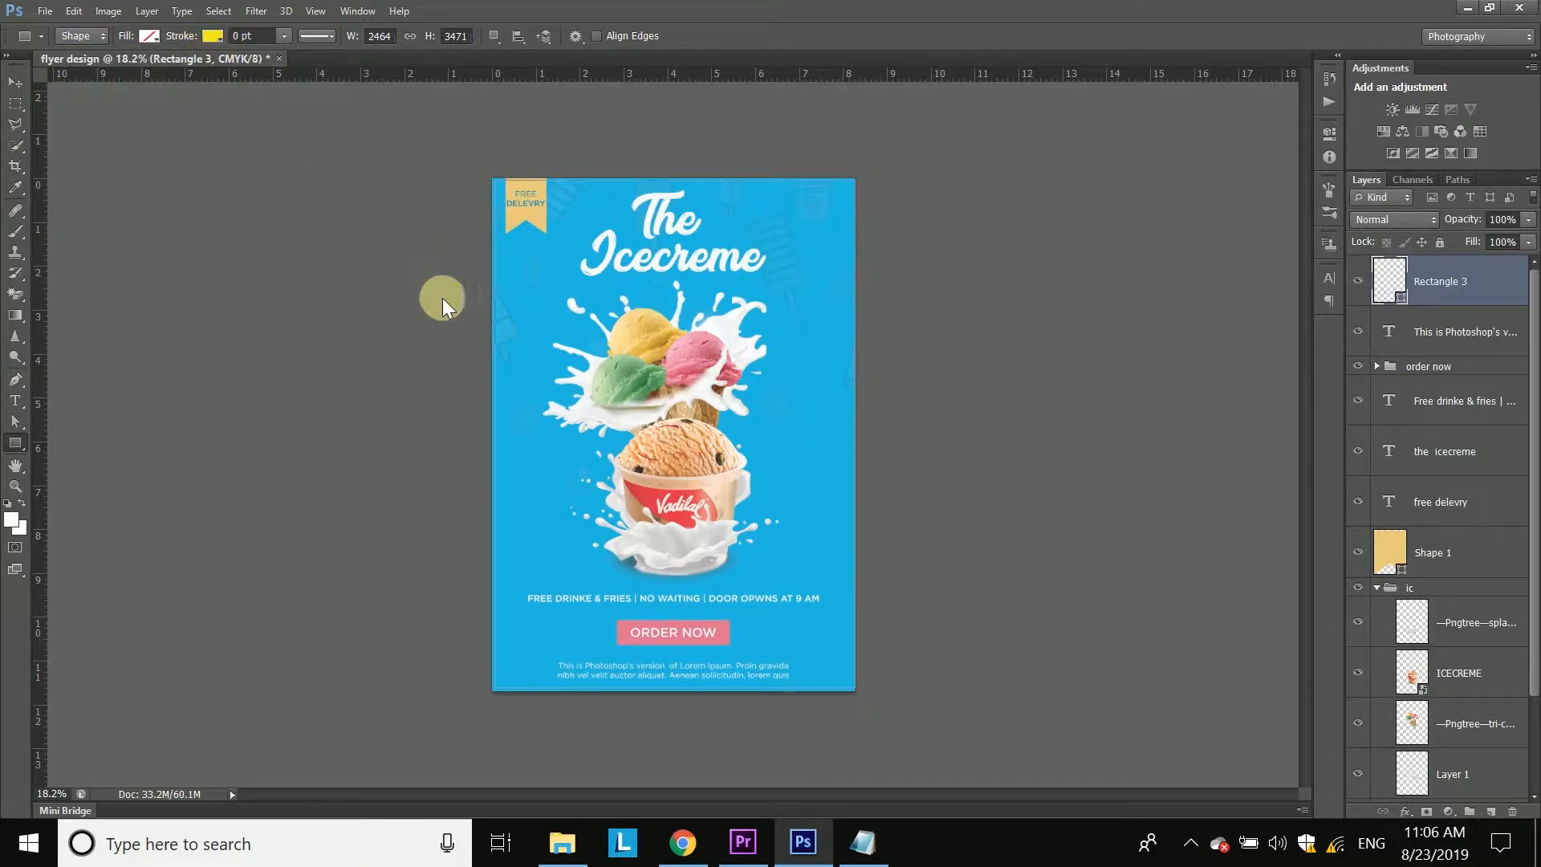
left_click(193, 34)
left_click_drag(191, 35, 194, 38)
left_click(214, 11)
left_click(223, 34)
Step: Centre the Rectangle 3 border horizontally and vertically on the canvas, and clear the canvas selection
left_click(16, 82)
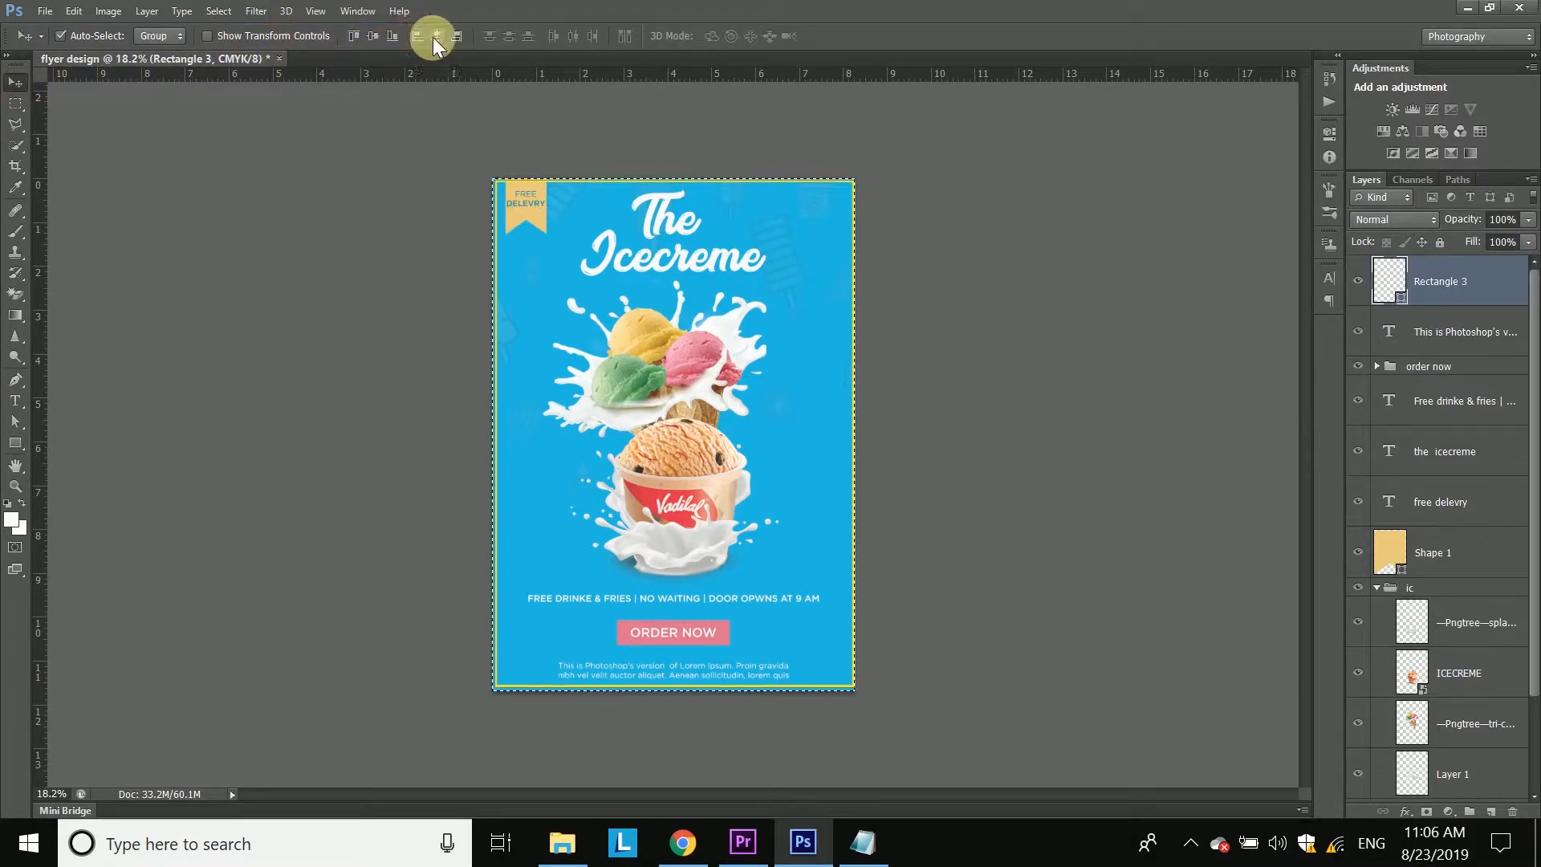
left_click(372, 37)
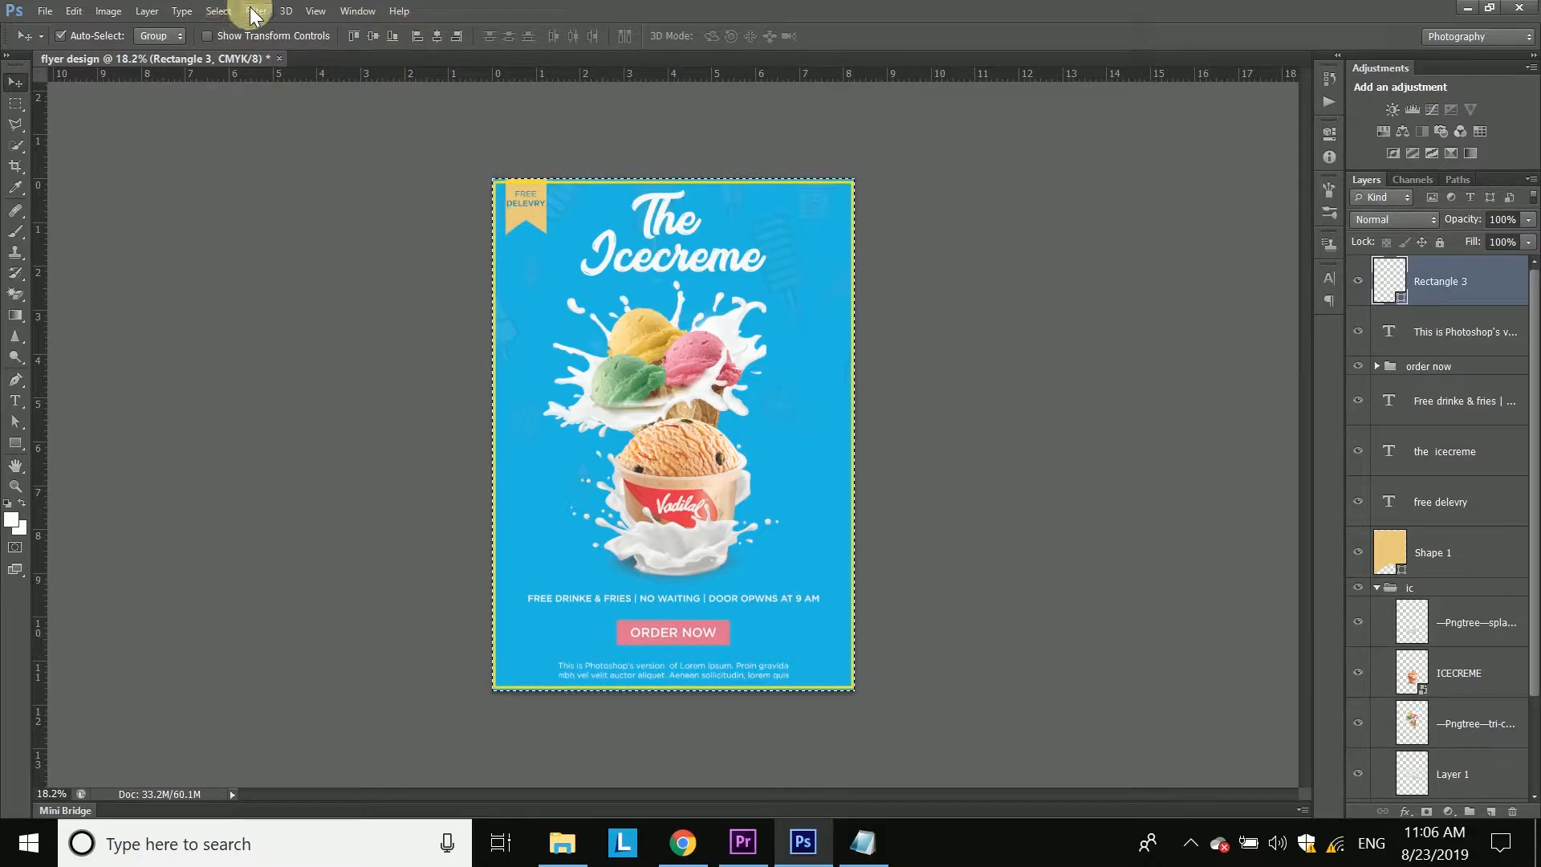
left_click(218, 12)
left_click(234, 58)
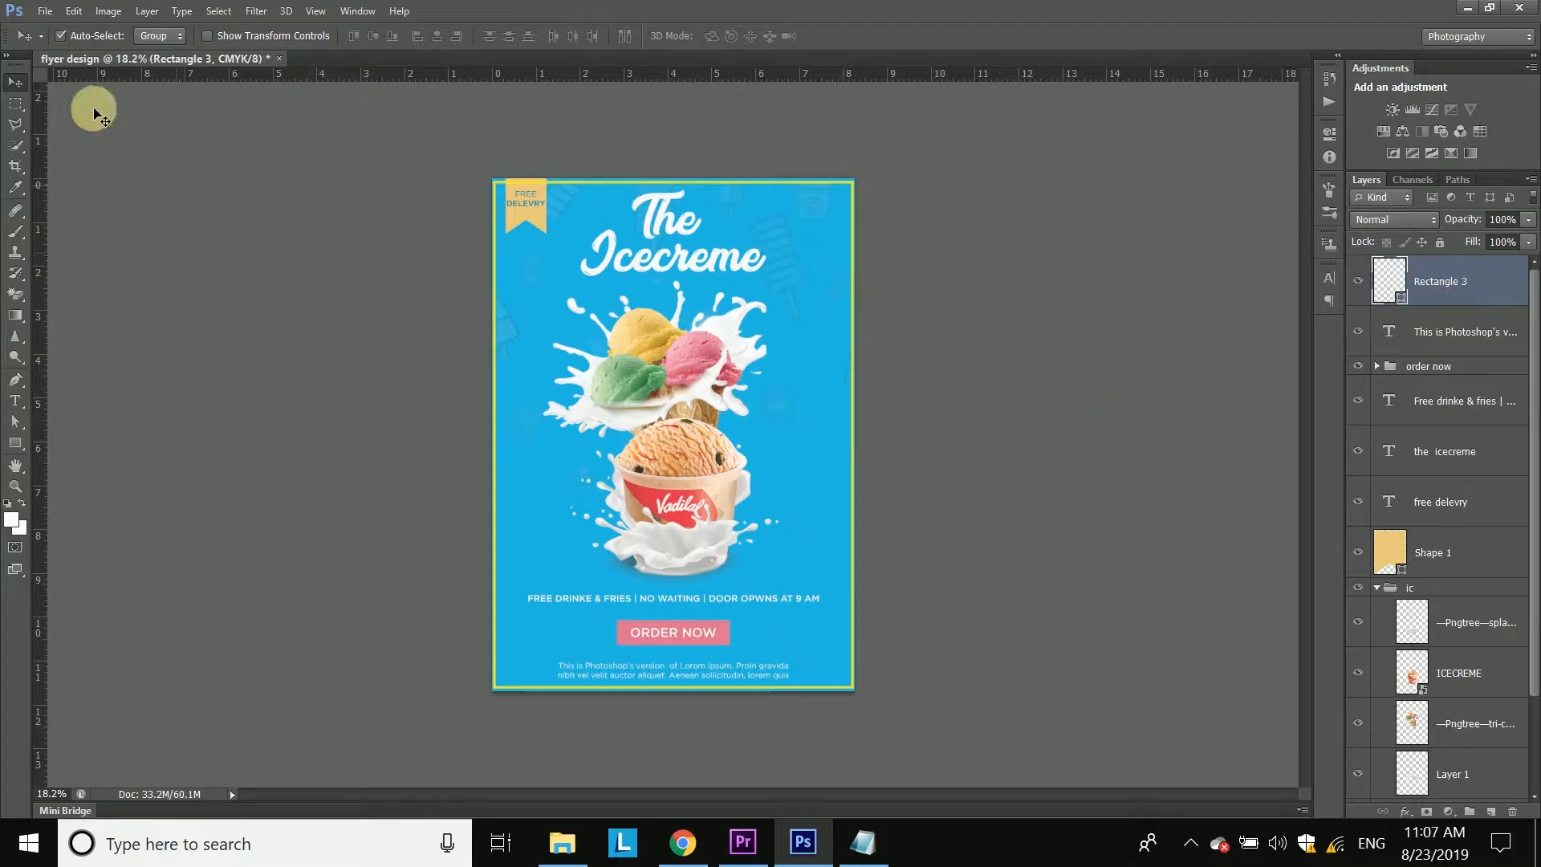
Step: Scale the Rectangle 3 border about its centre to 98.70% width and 98.67% height
left_click(74, 12)
left_click(157, 466)
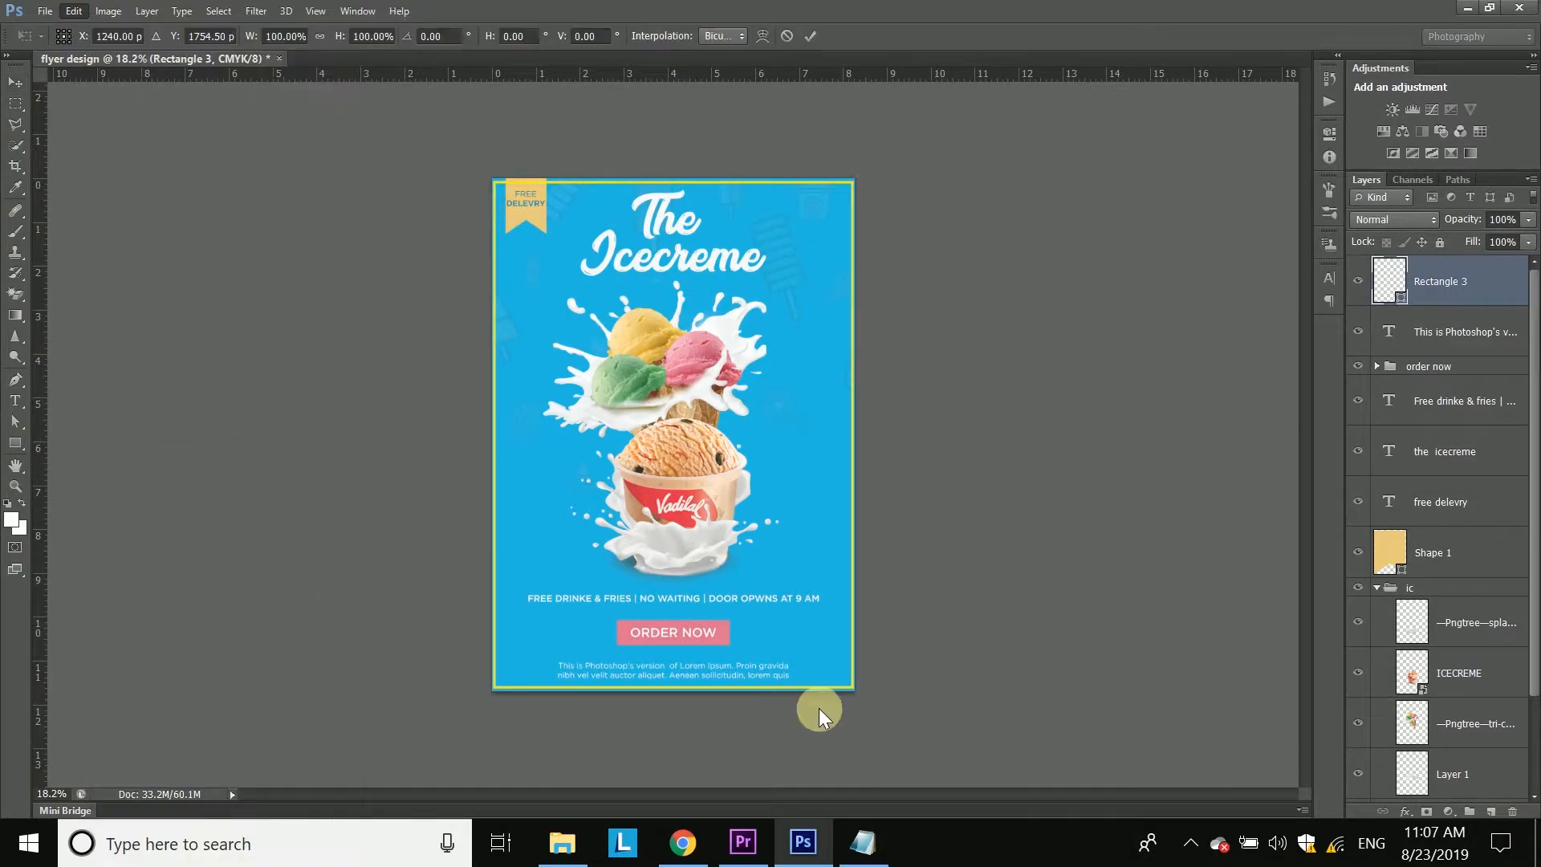
left_click_drag(855, 689, 853, 687)
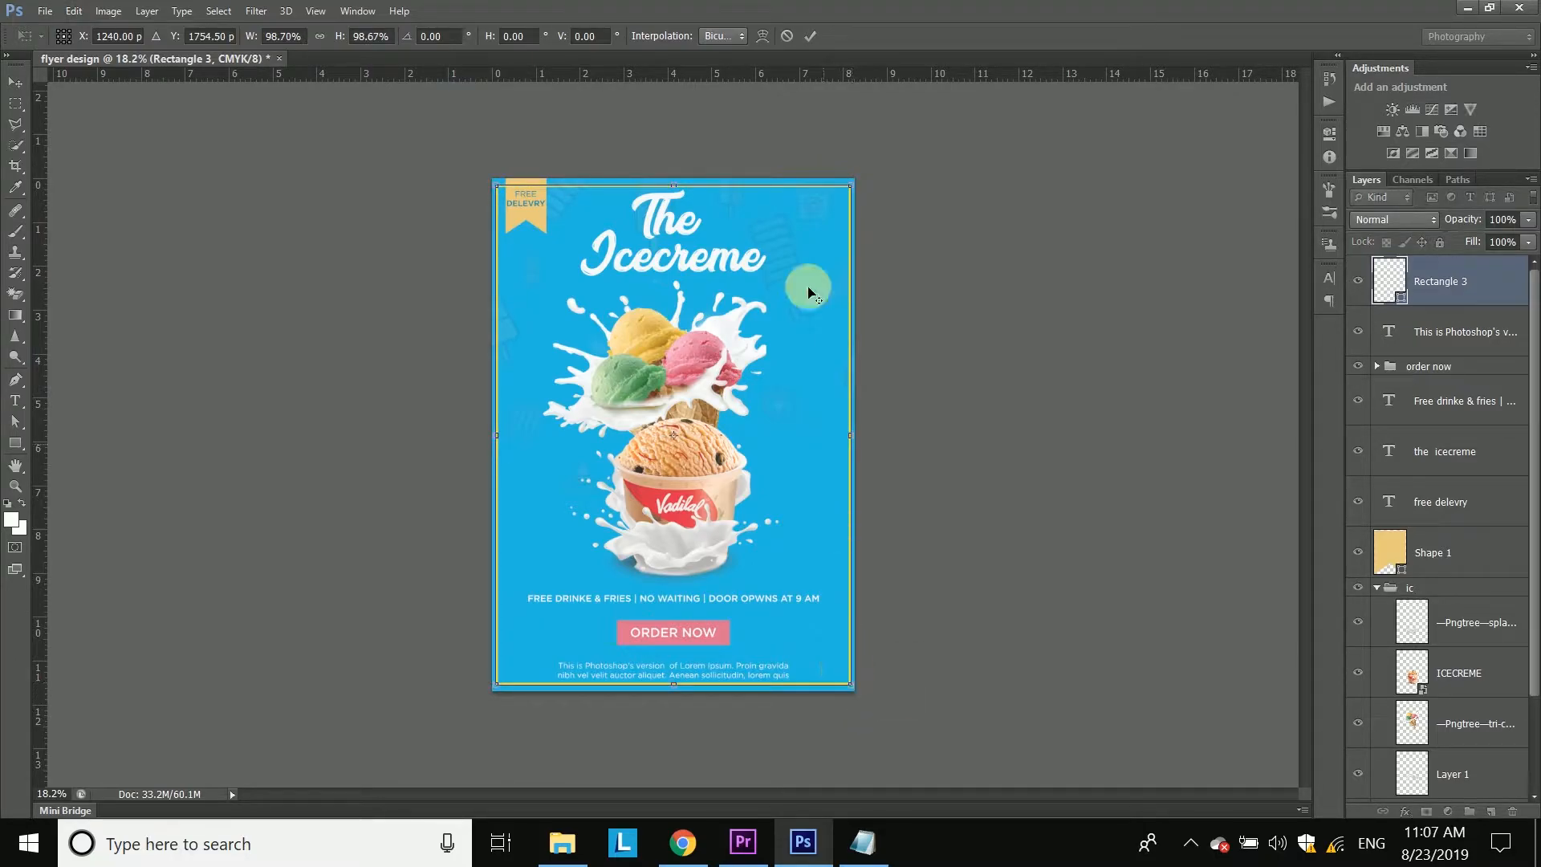
left_click(807, 36)
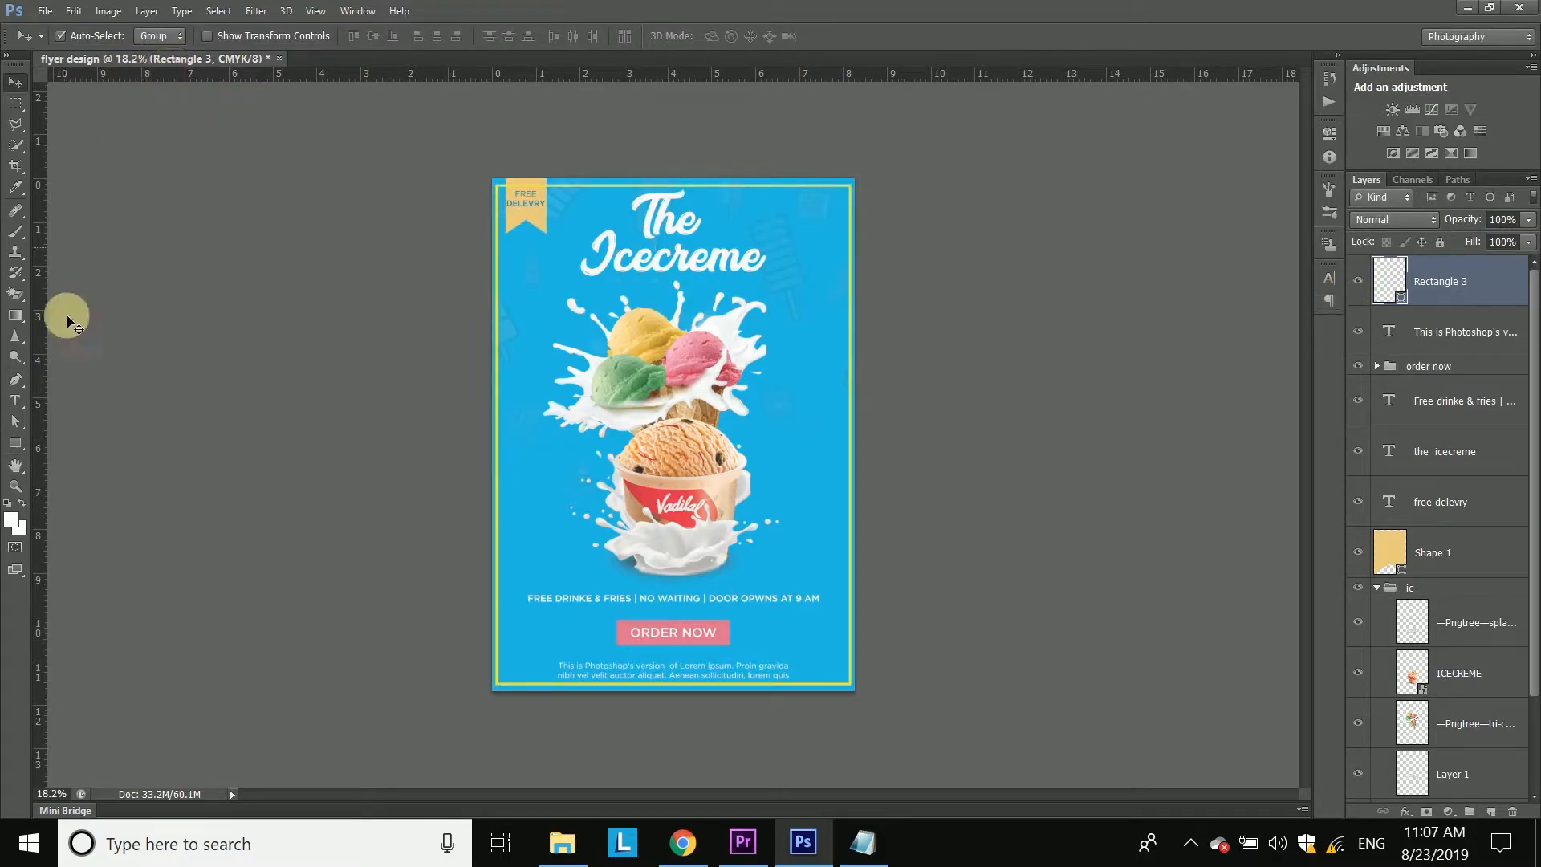
Step: Set the Rectangle 3 border's stroke colour to white, sampling the headline and trying other recently used colours for comparison
left_click(15, 442)
left_click(212, 37)
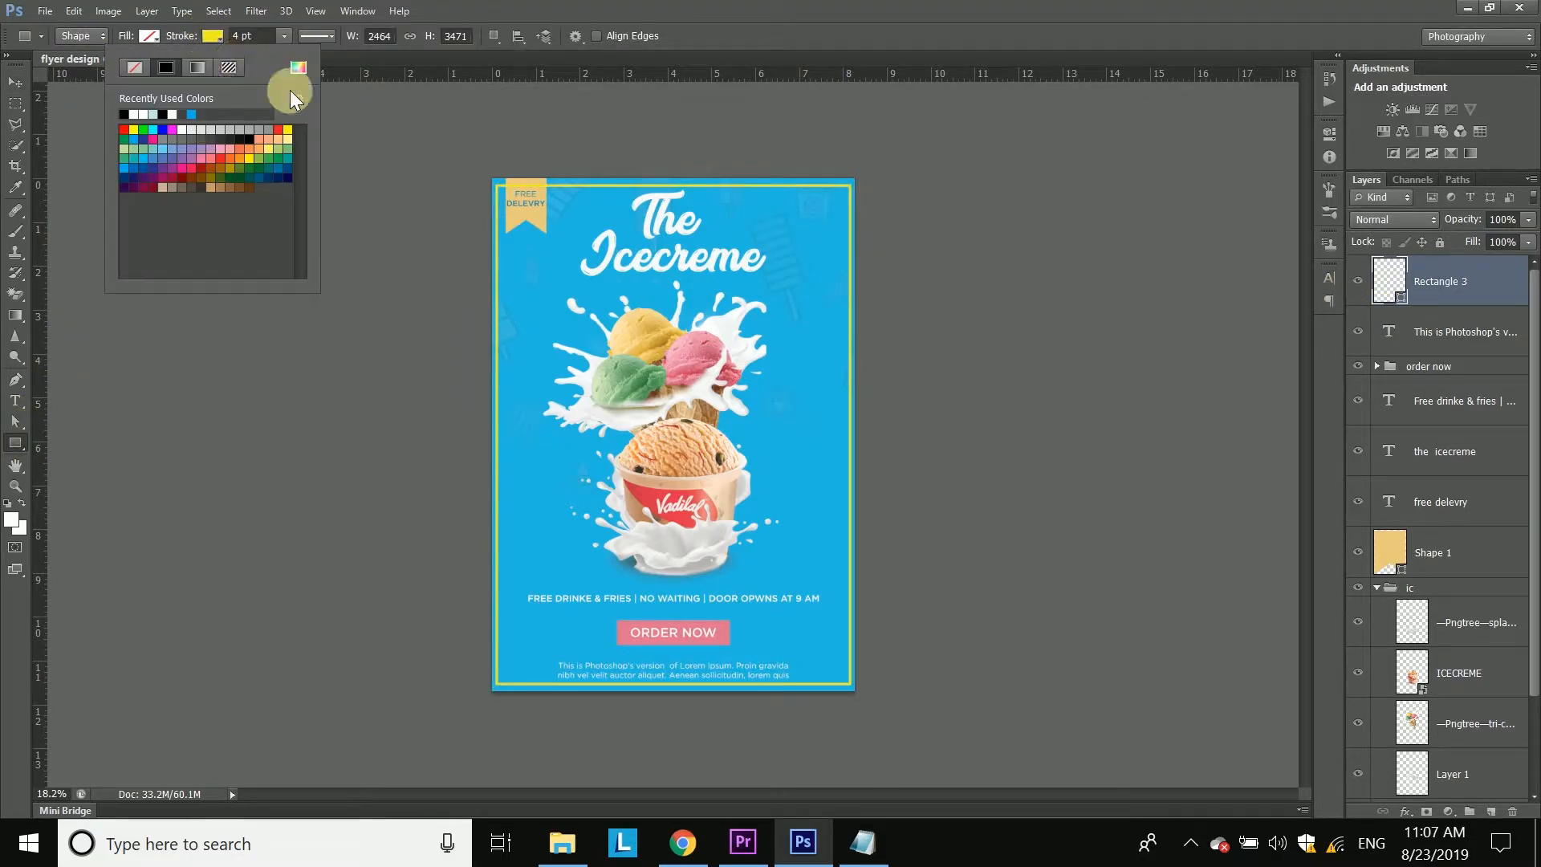
left_click(308, 73)
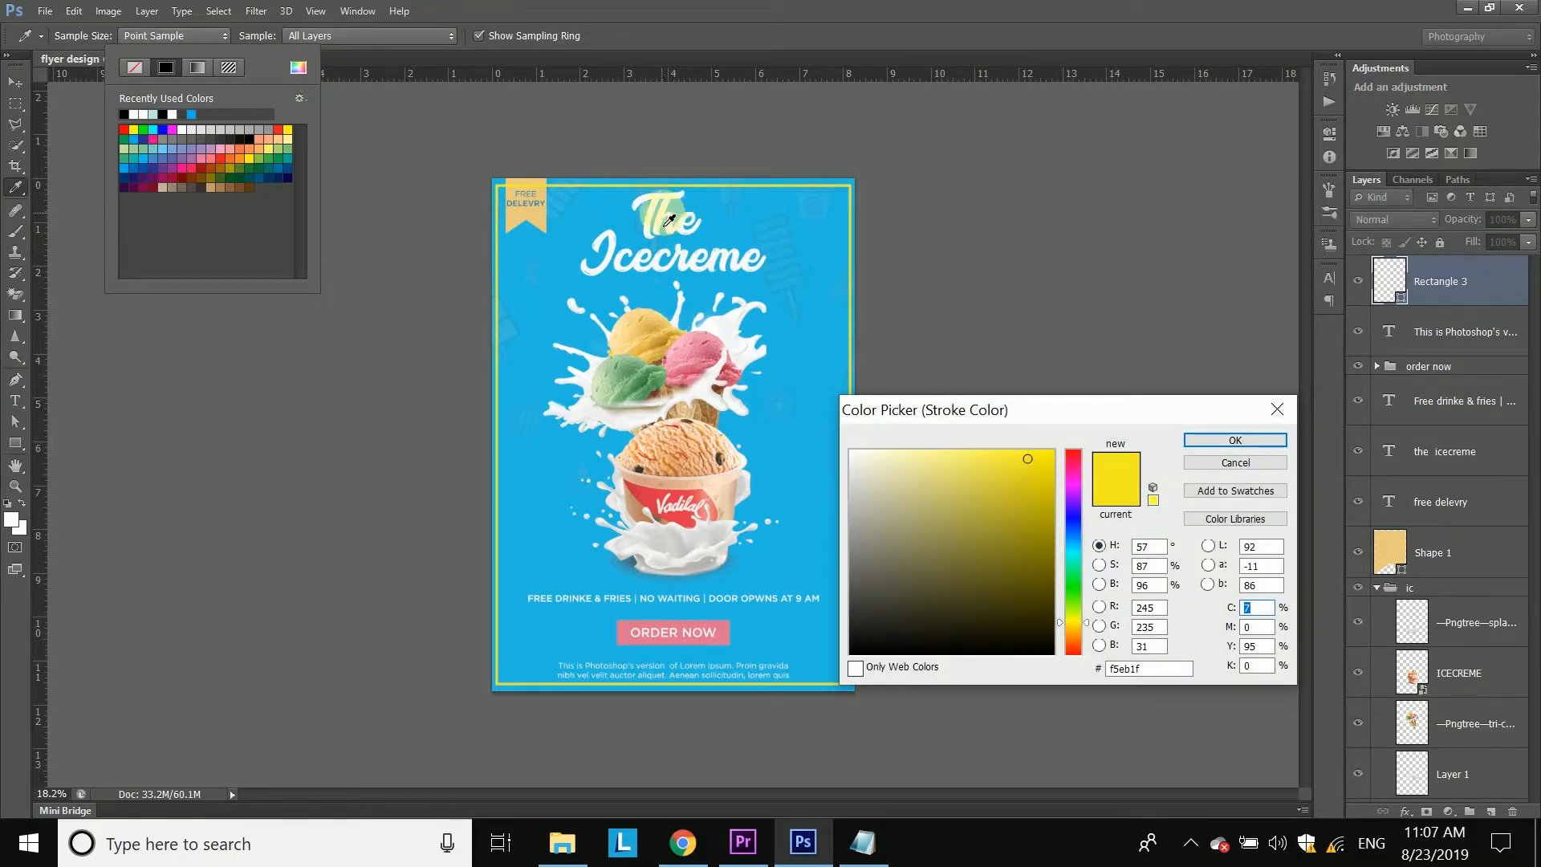
left_click(661, 230)
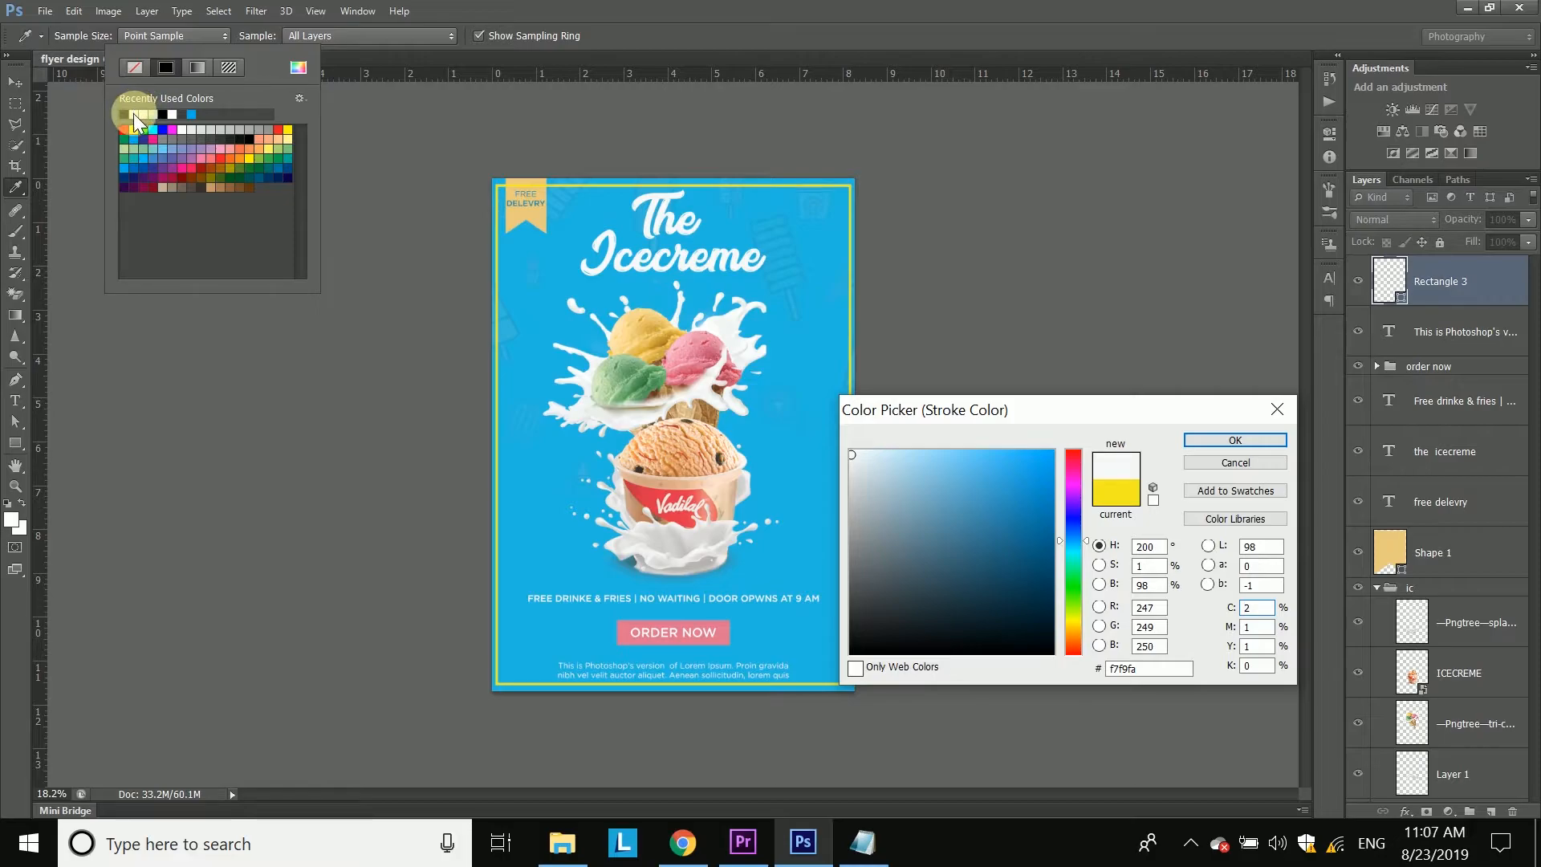
left_click(1235, 440)
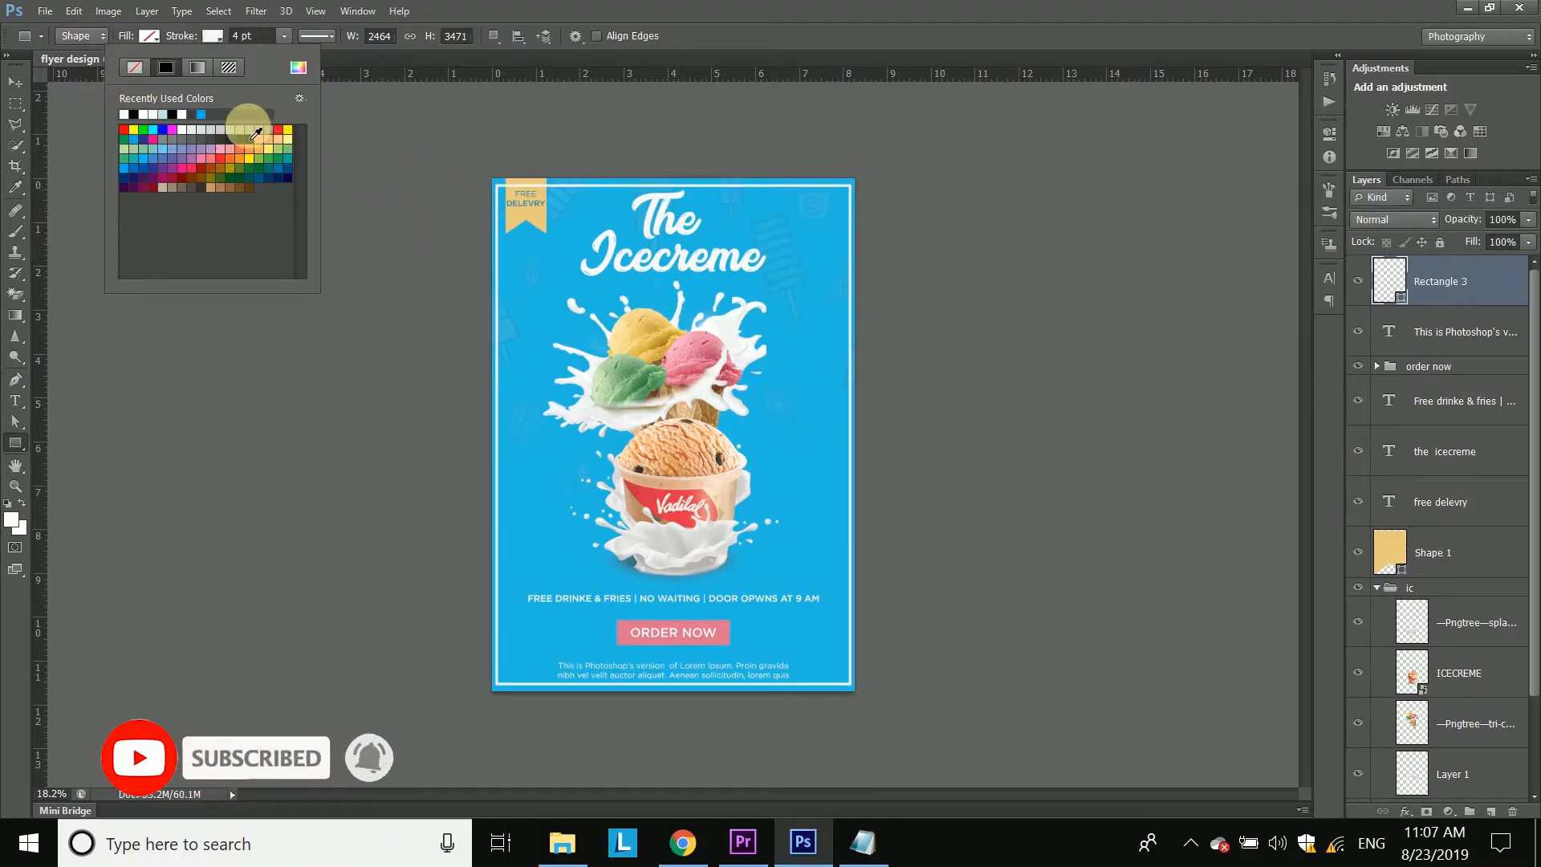
left_click(200, 115)
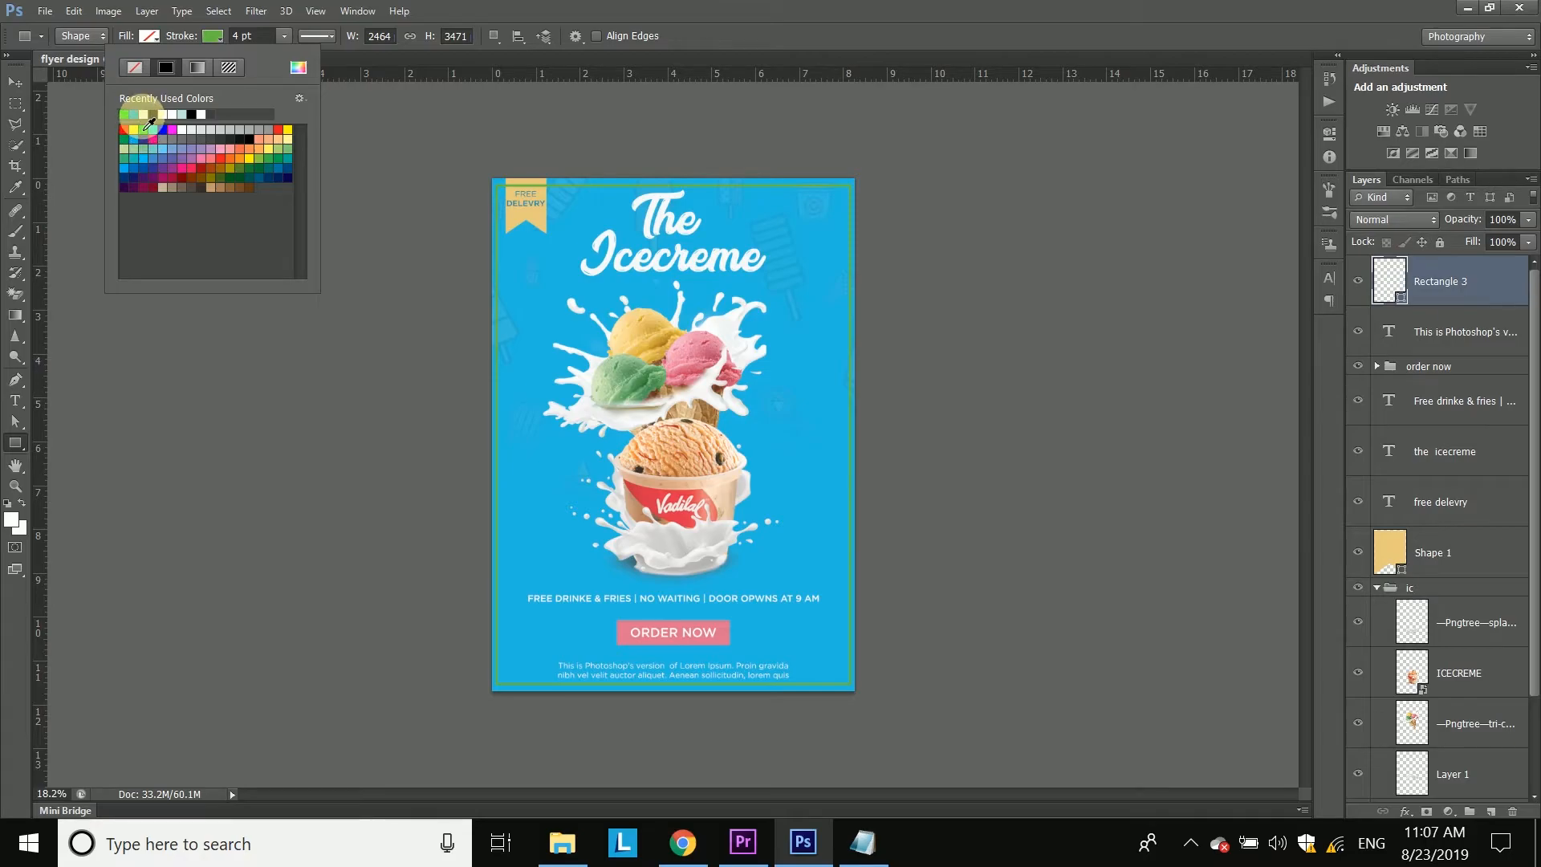
left_click(167, 124)
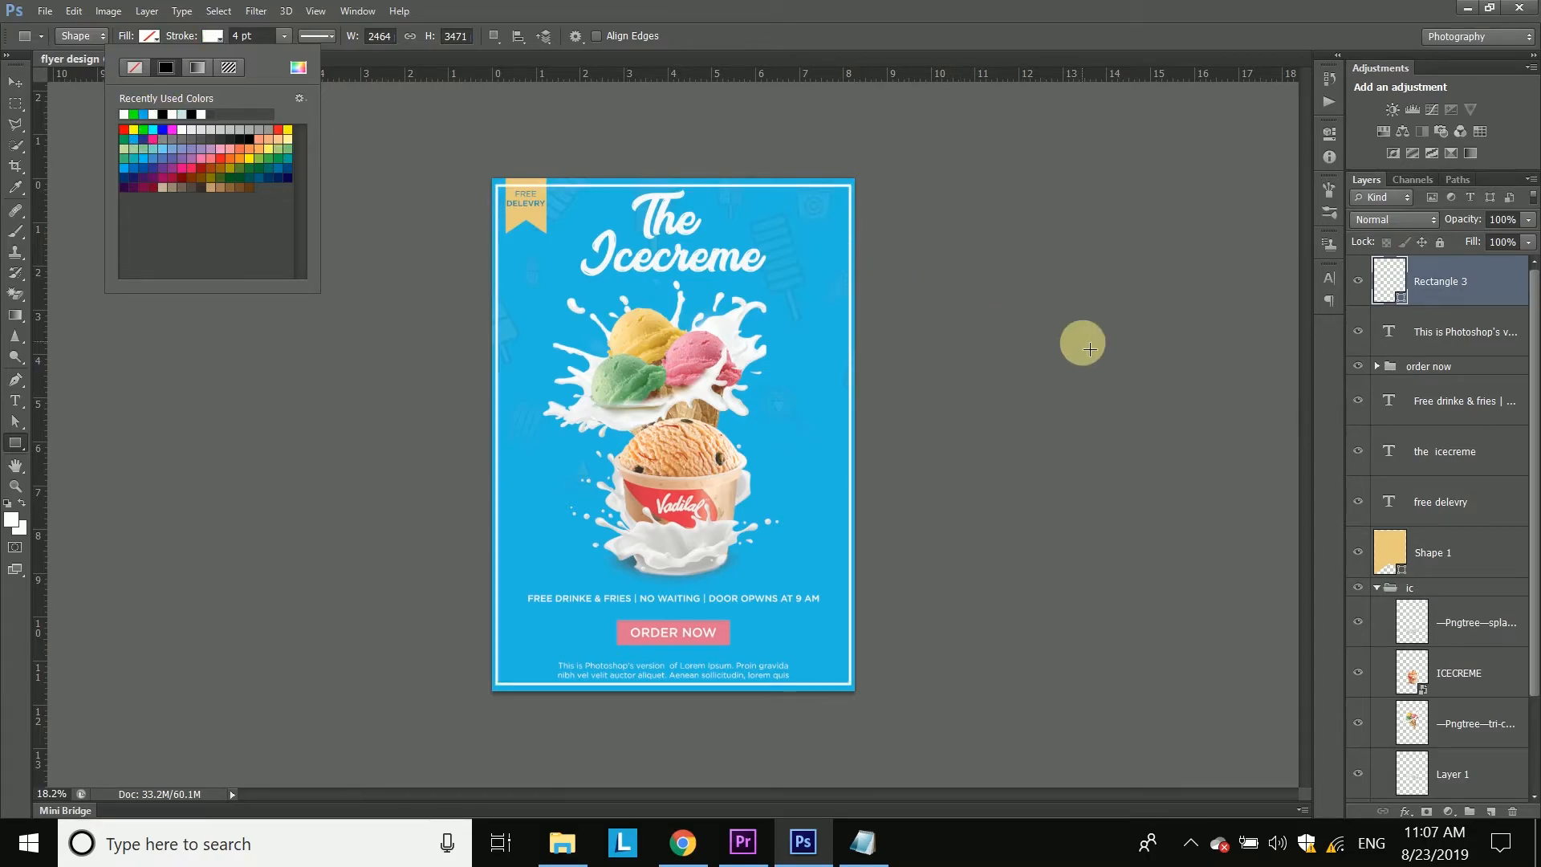
left_click(11, 81)
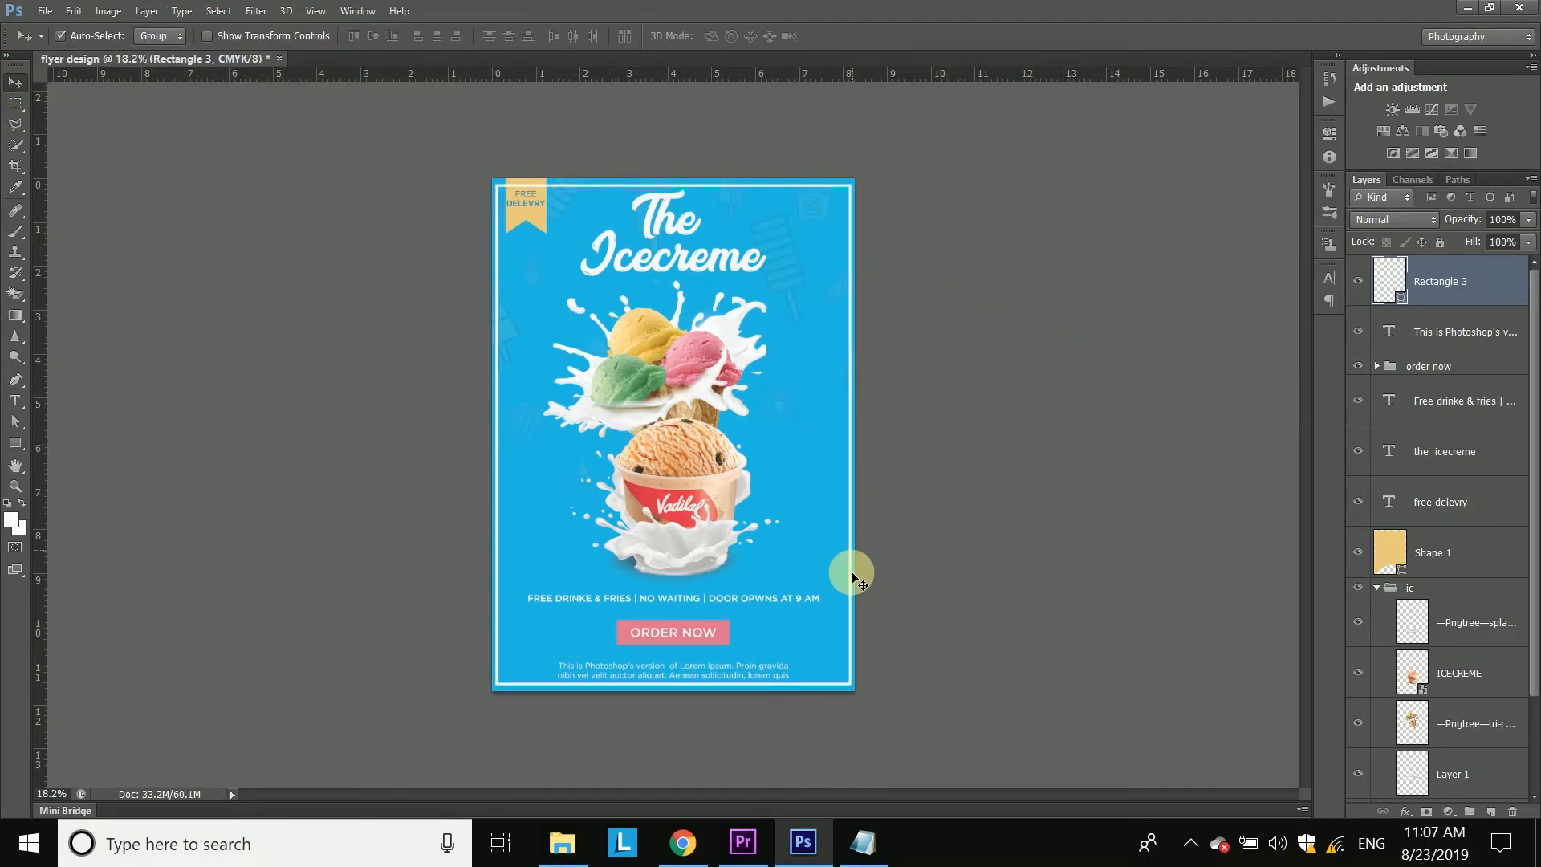